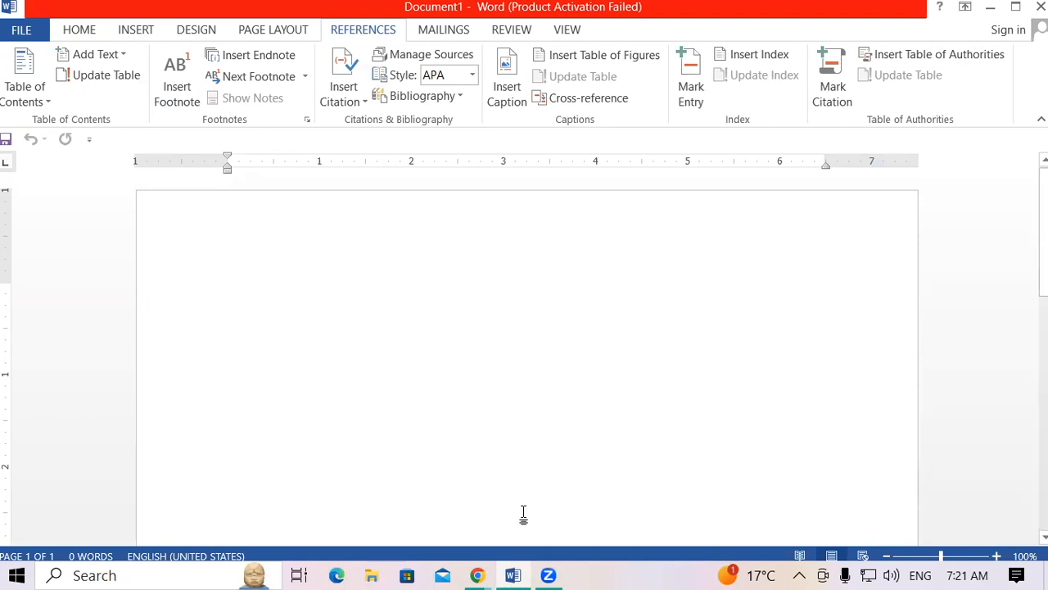
Type =rand() on the first line of the blank document to generate sample paragraphs.
type("=r")
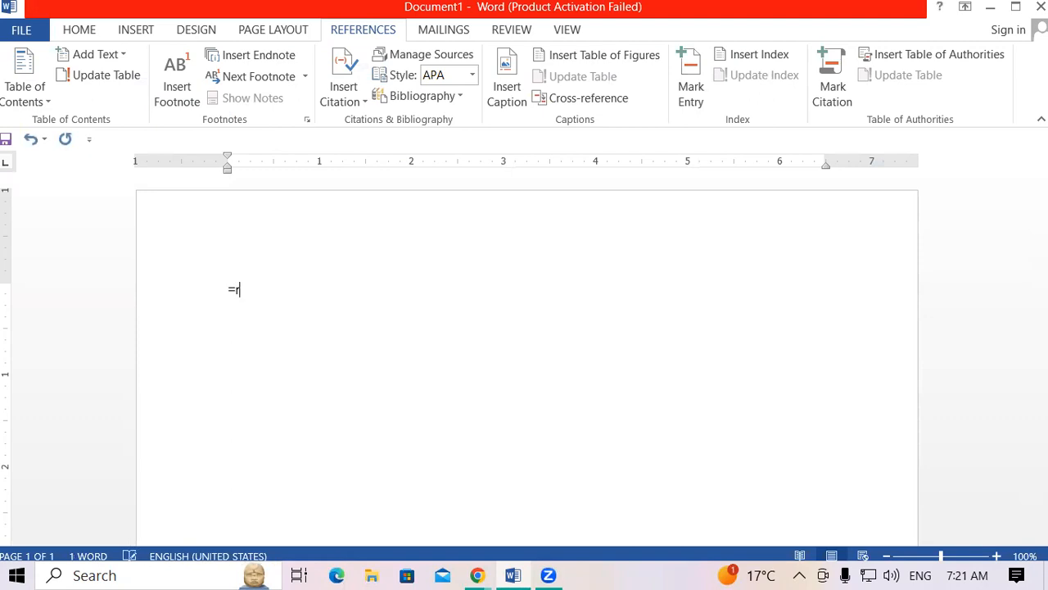
type("and()")
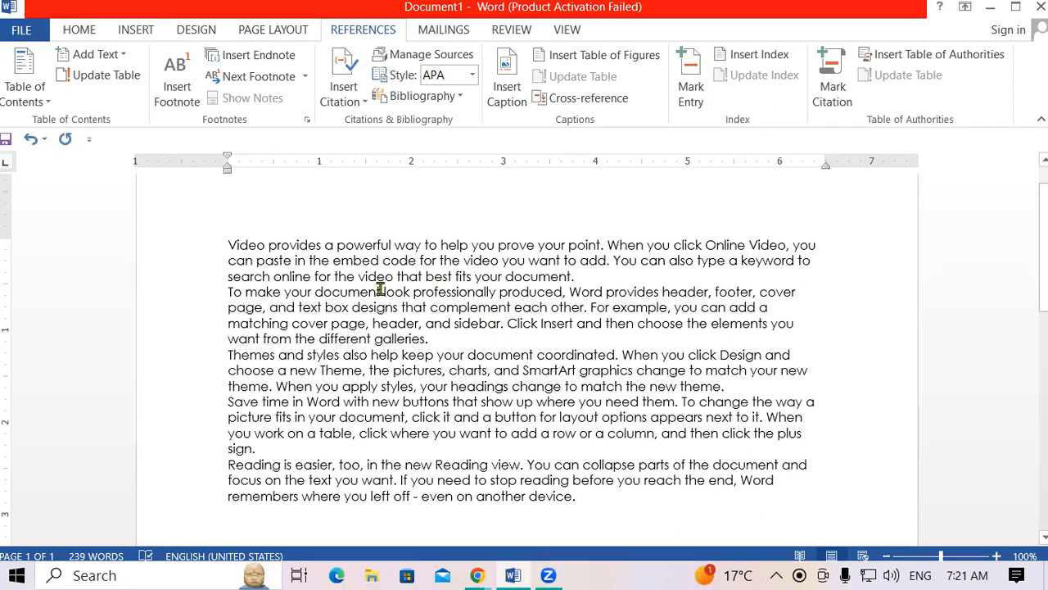
left_click_drag(228, 244, 462, 344)
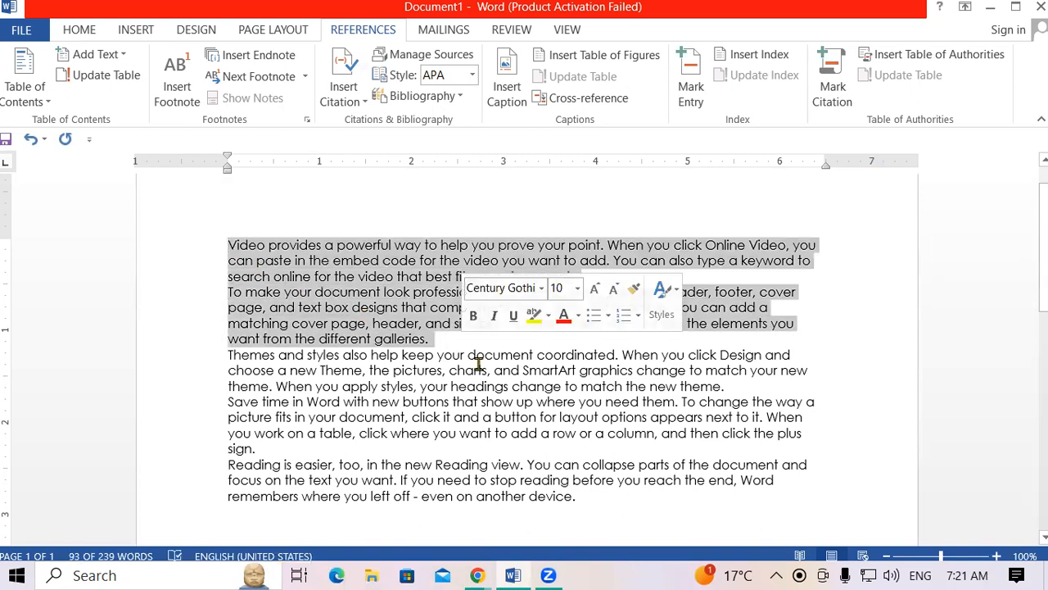
left_click(479, 369)
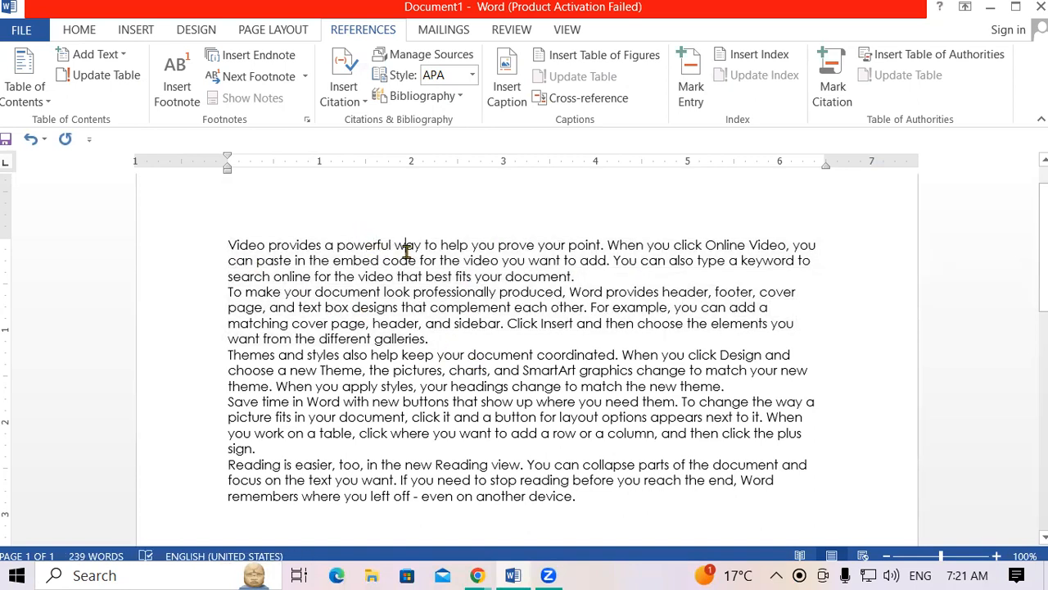
scroll(407, 250, "down", 3)
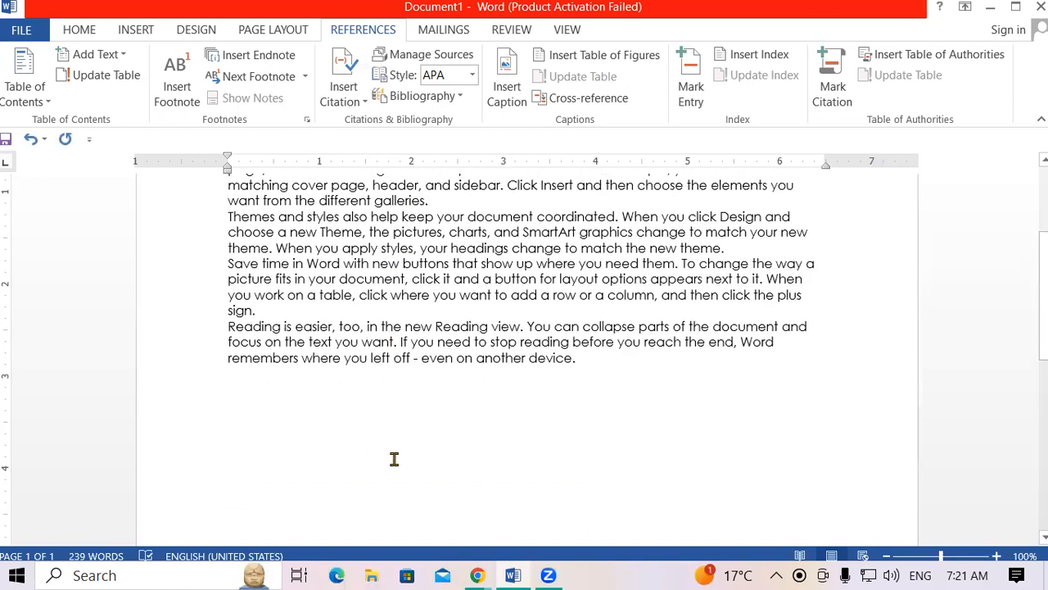
scroll(402, 446, "up", 2)
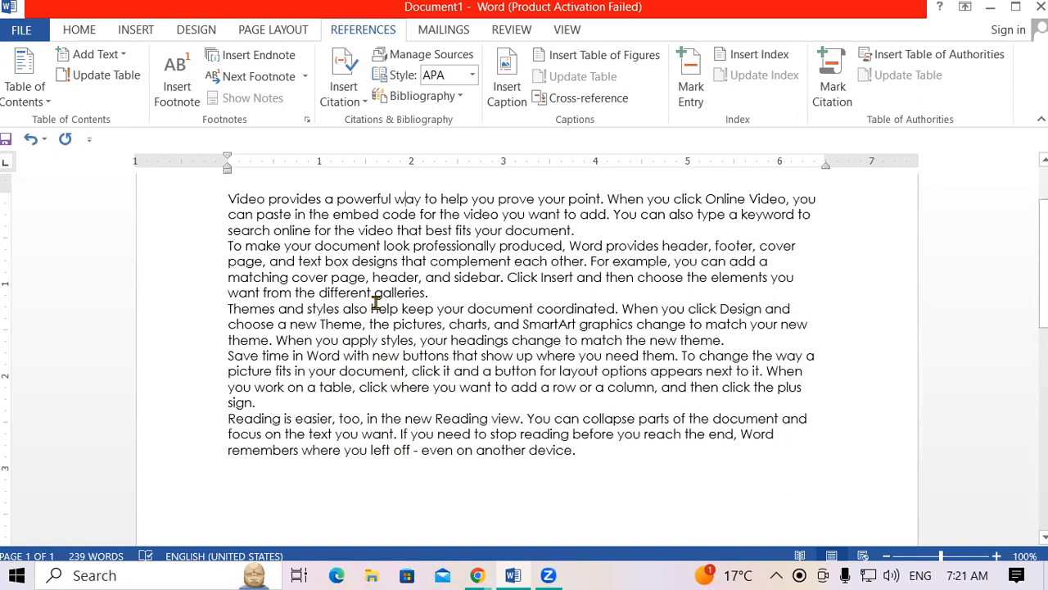
scroll(376, 303, "up", 2)
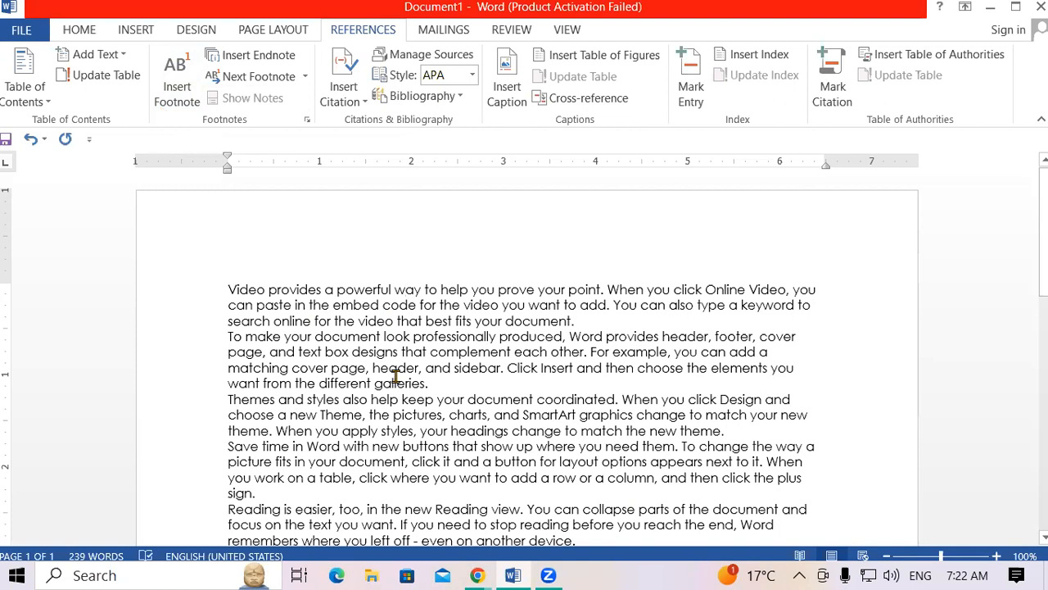
Insert RAM after 'powerful', ROM after 'When', MOUSE before 'online' and MONITOR after 'that'.
left_click(393, 290)
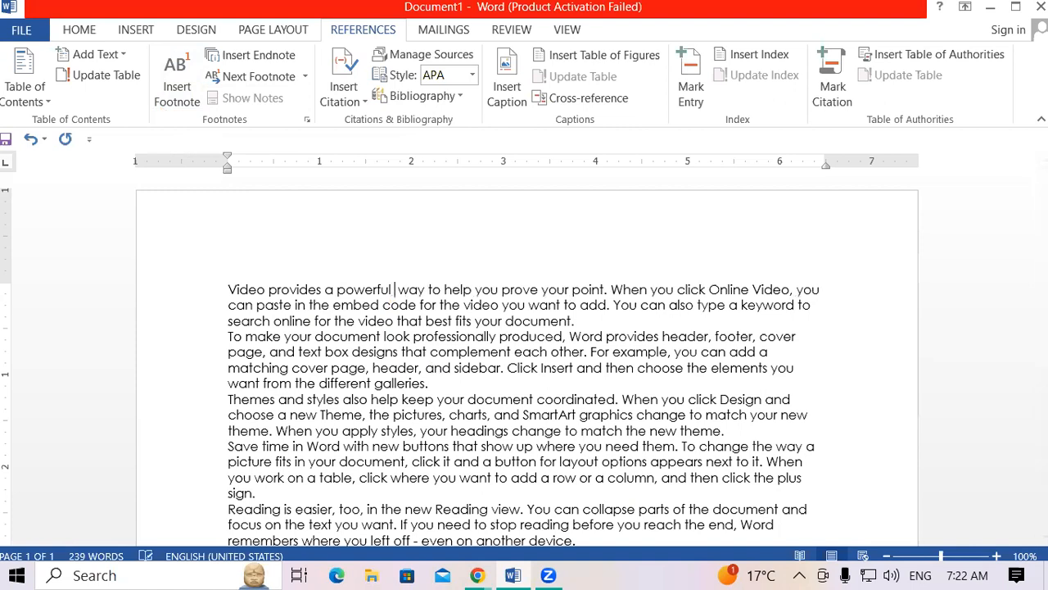
type("RAM")
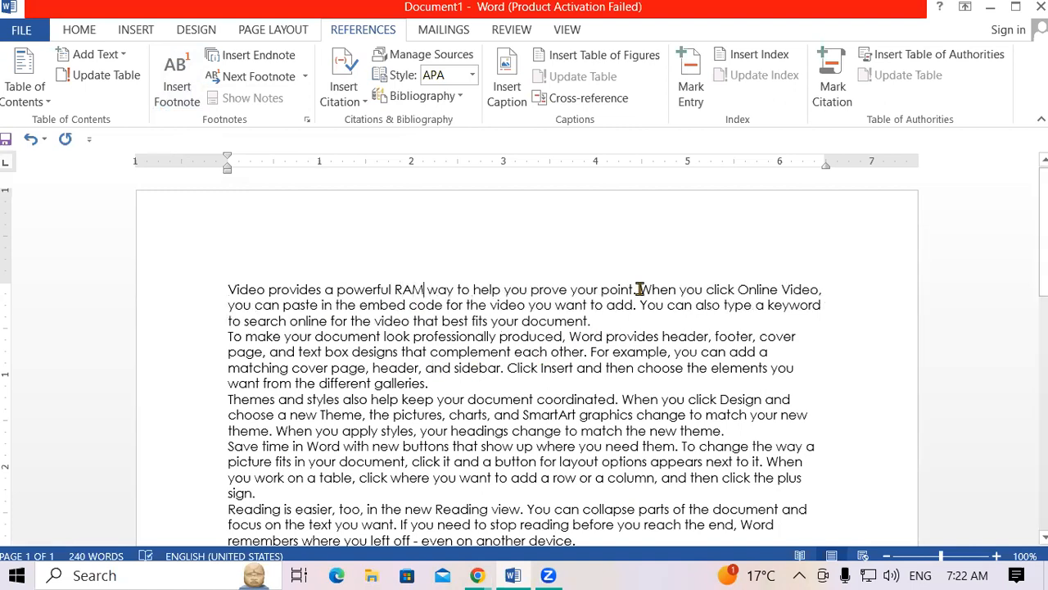
left_click(654, 367)
left_click(678, 289)
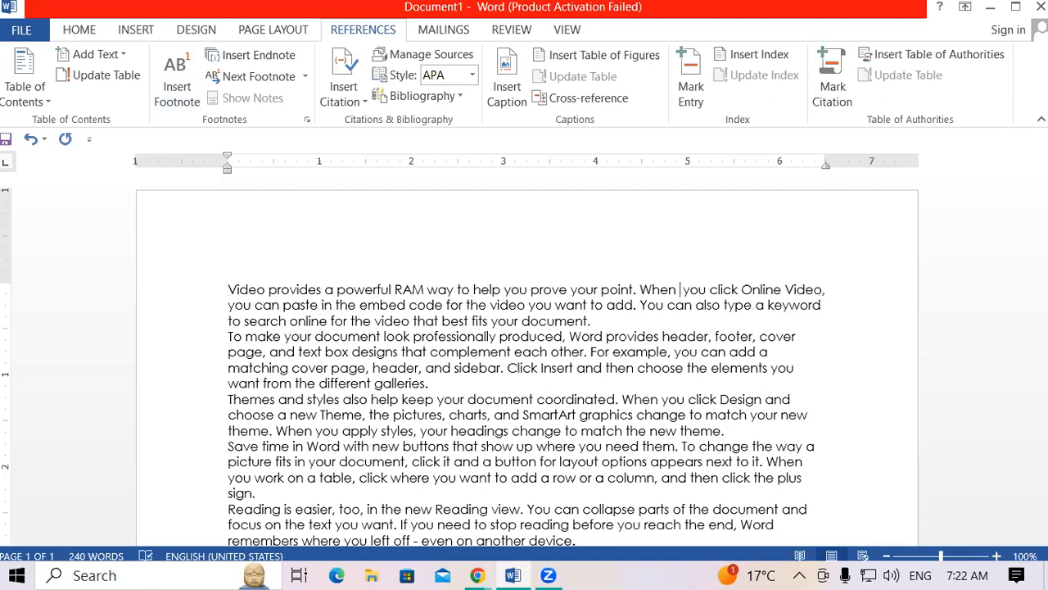
type("ROM")
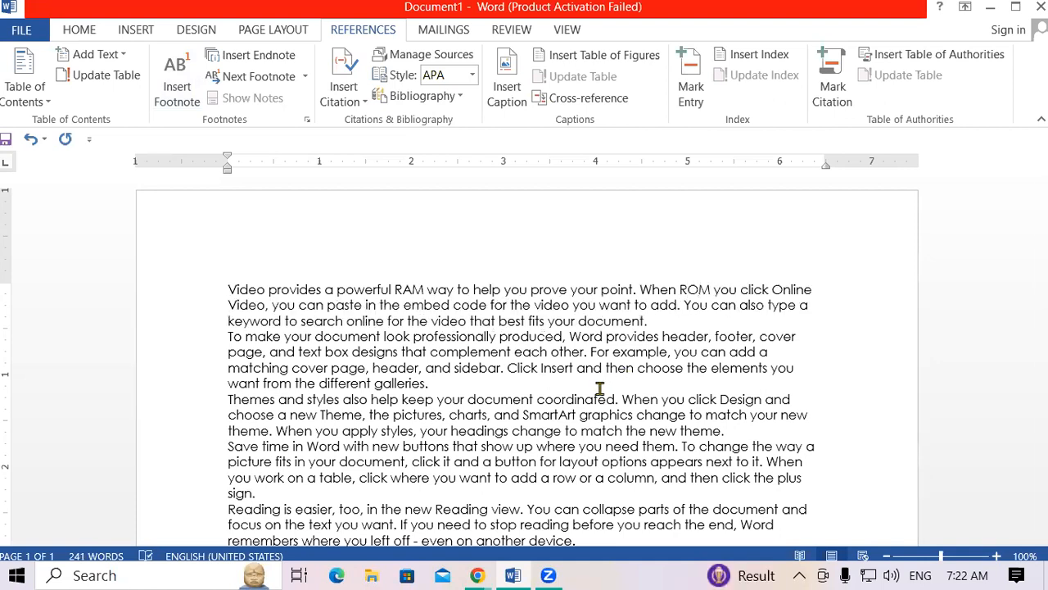
left_click(346, 321)
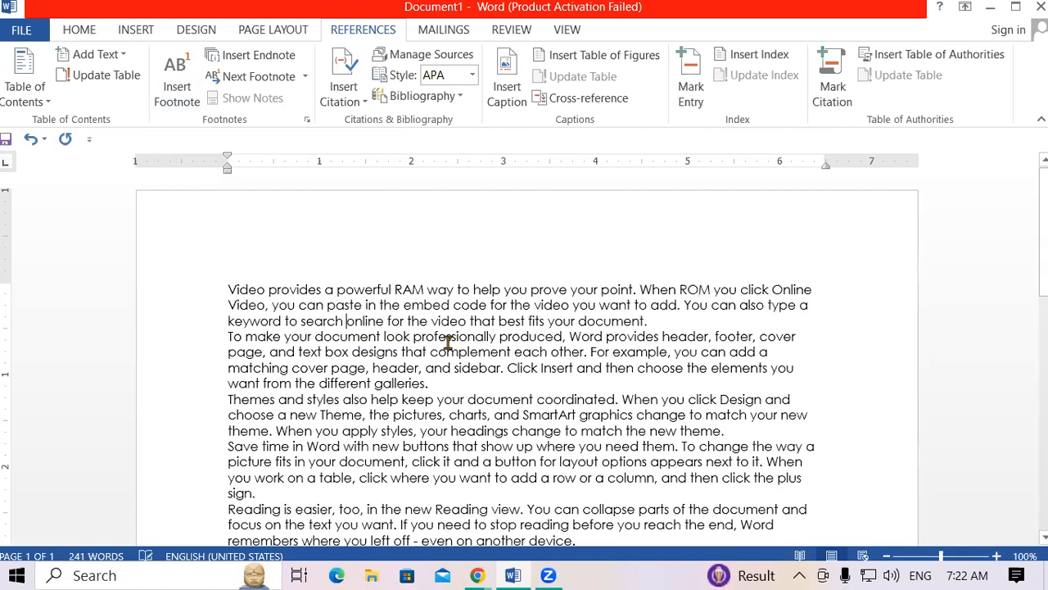
type("MOUSE")
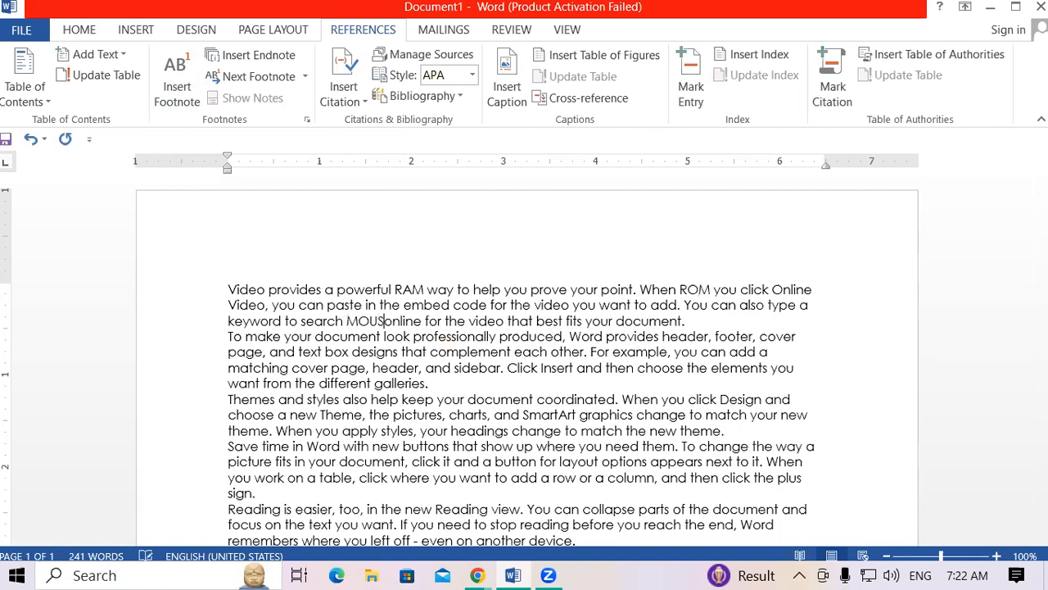
left_click(544, 321)
type("MO")
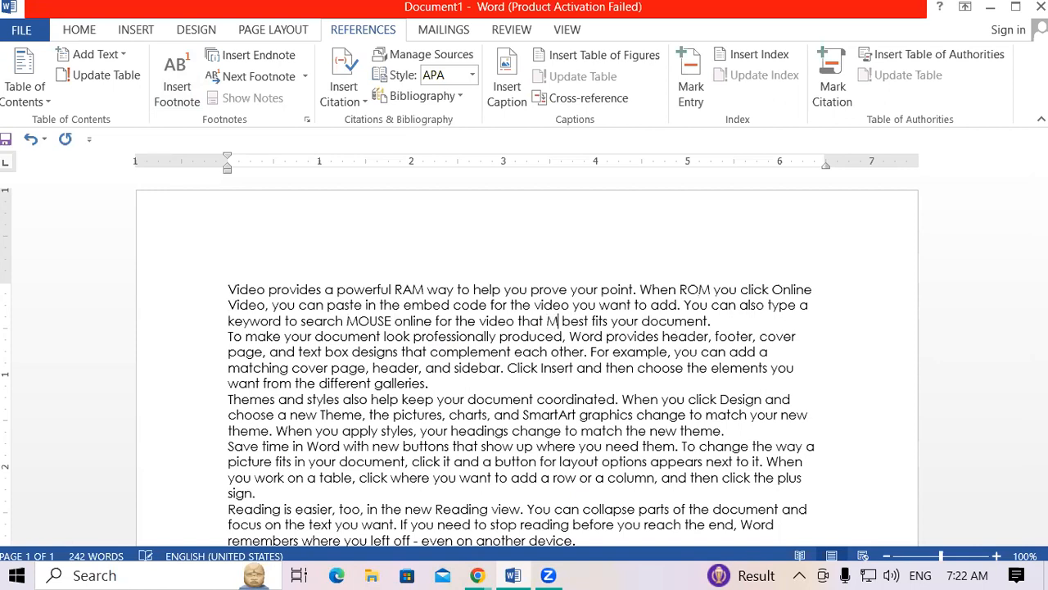
type("NITOR")
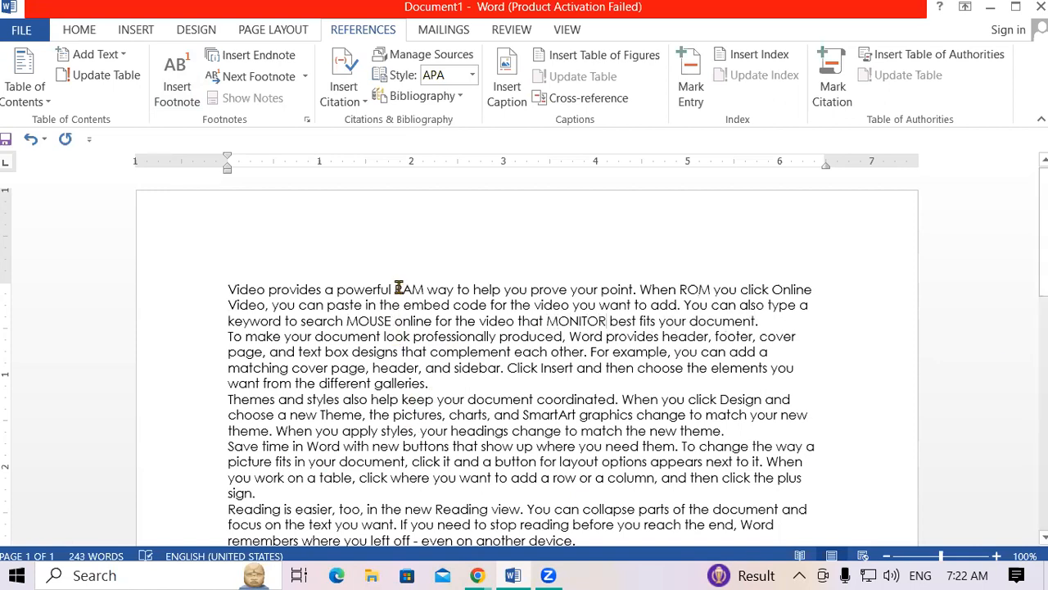
Make the word RAM 20 pt, bold and red.
left_click_drag(396, 284, 425, 284)
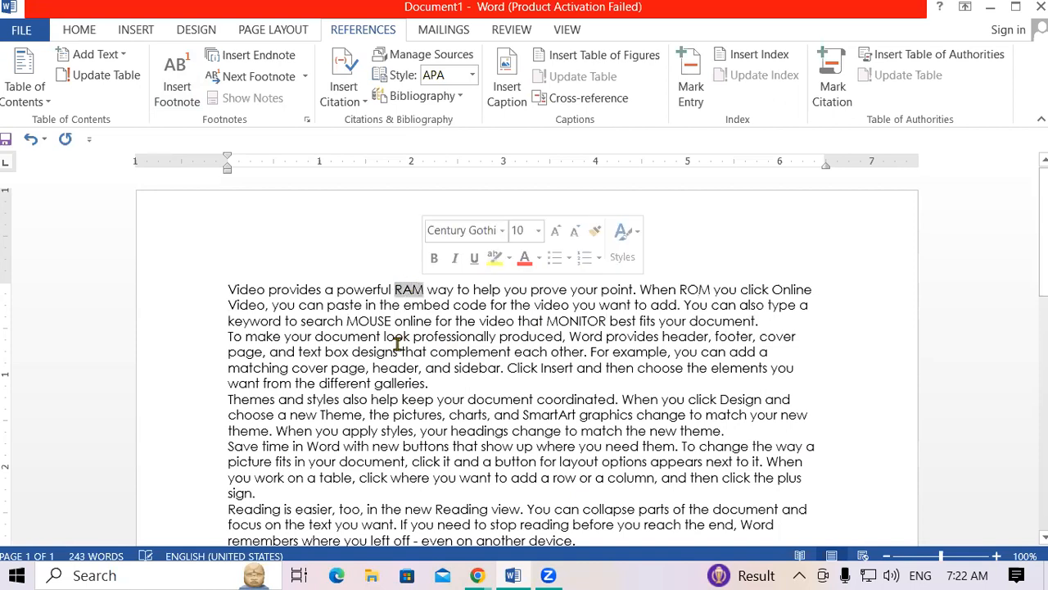
key("ctrl+shift+period")
key("ctrl+shift+period")
key("ctrl+shift+period")
key("ctrl+shift+period")
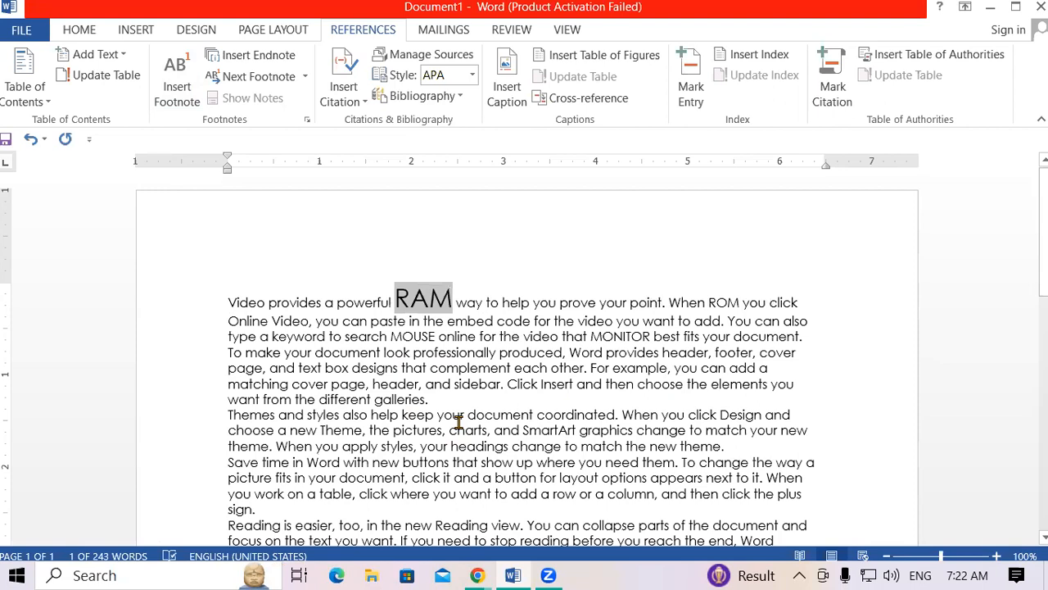
key("ctrl+b")
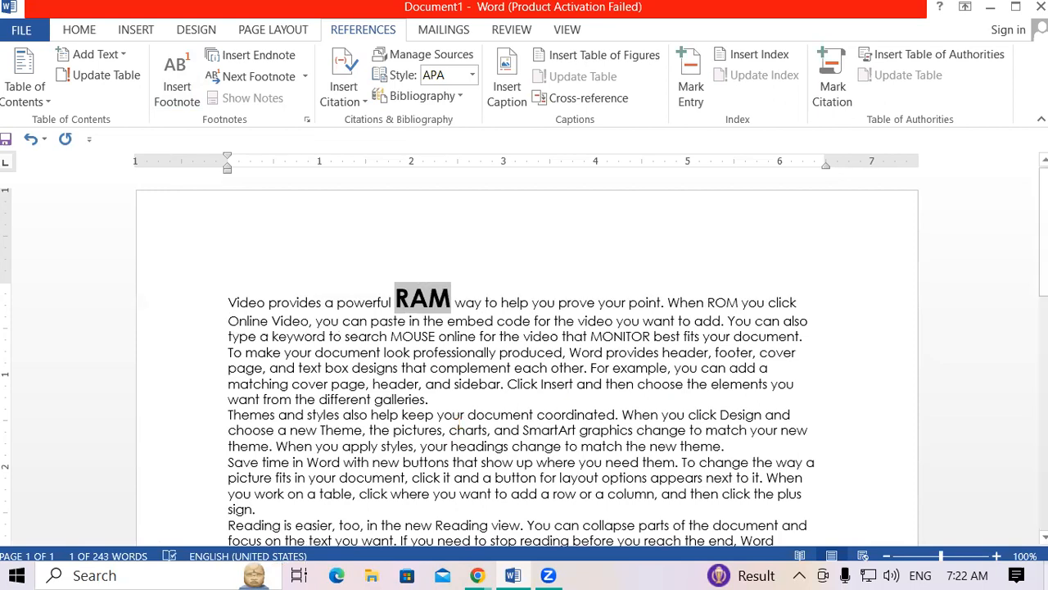
left_click(91, 31)
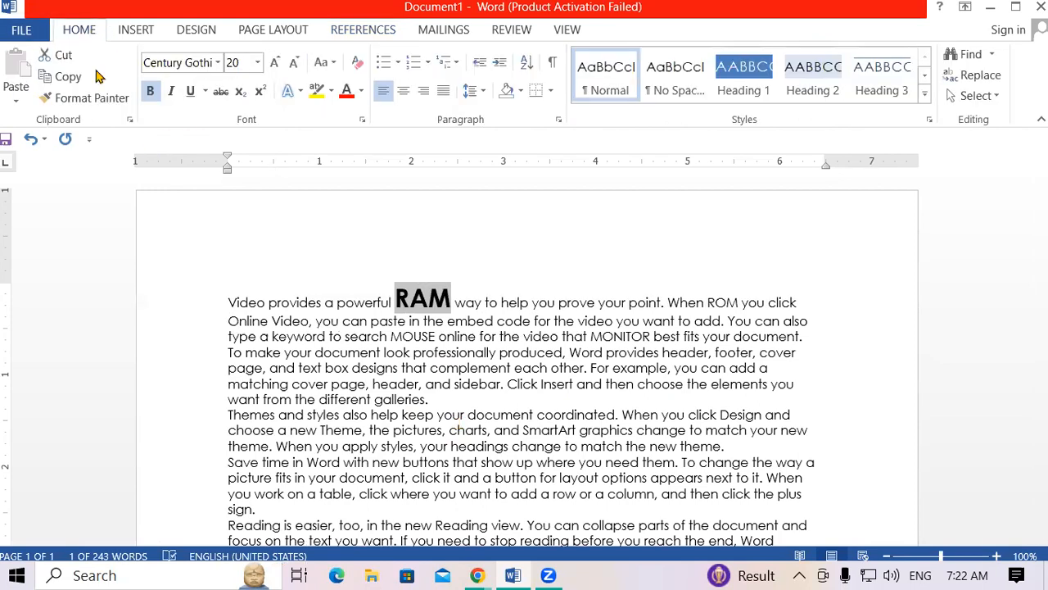
left_click(348, 91)
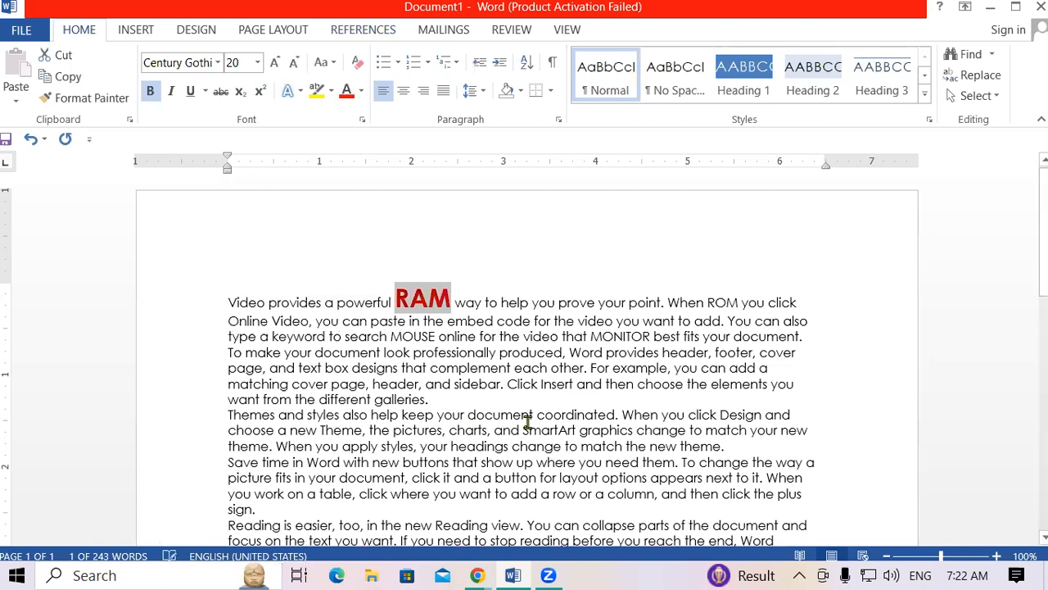
Copy RAM's large bold red formatting onto ROM, MOUSE and MONITOR with Format Painter.
left_click(109, 112)
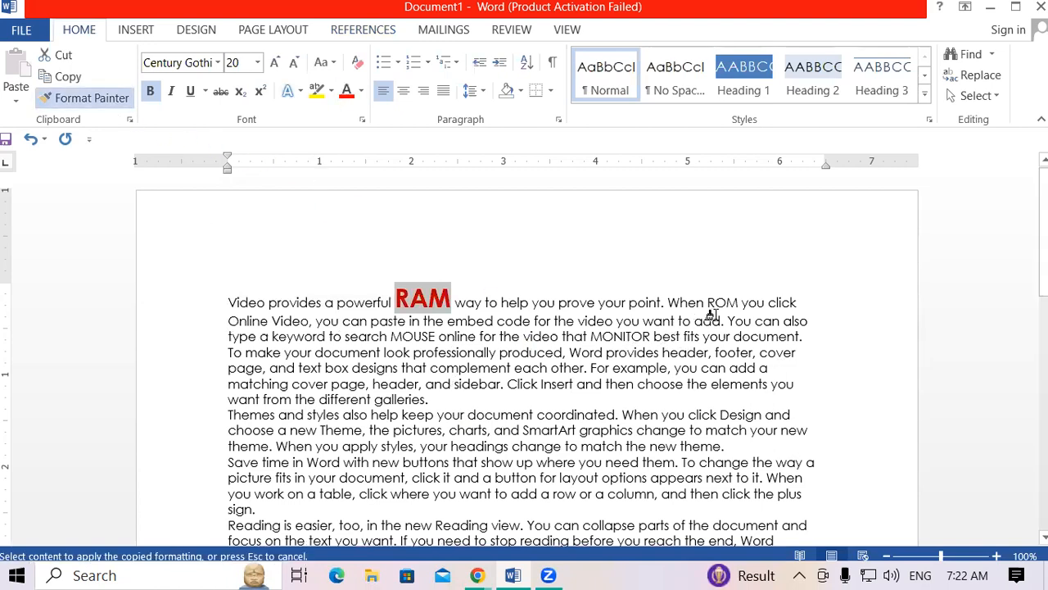
left_click_drag(706, 302, 736, 310)
left_click(120, 104)
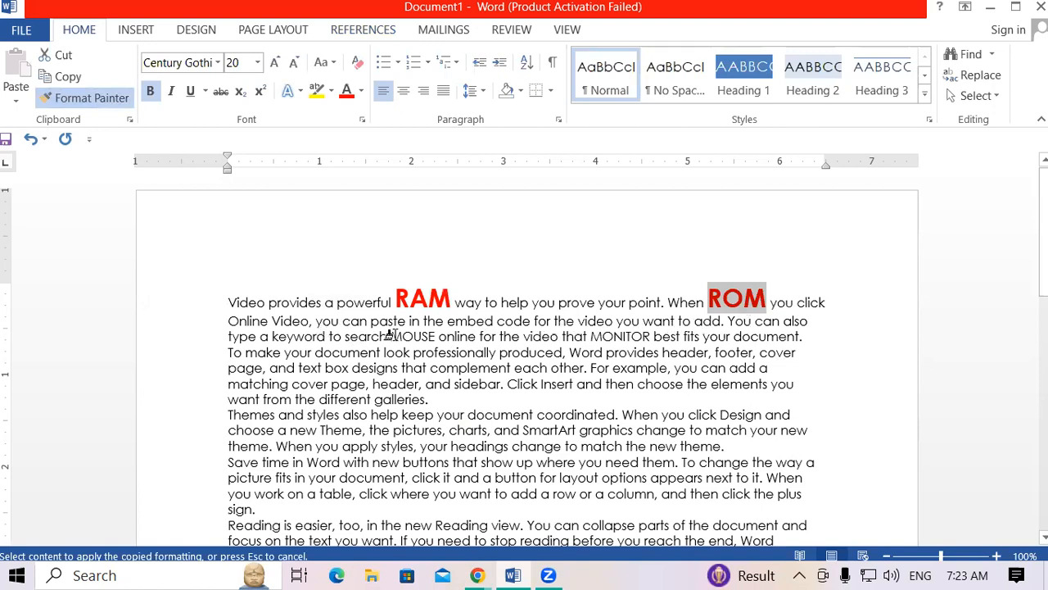
left_click_drag(391, 336, 437, 337)
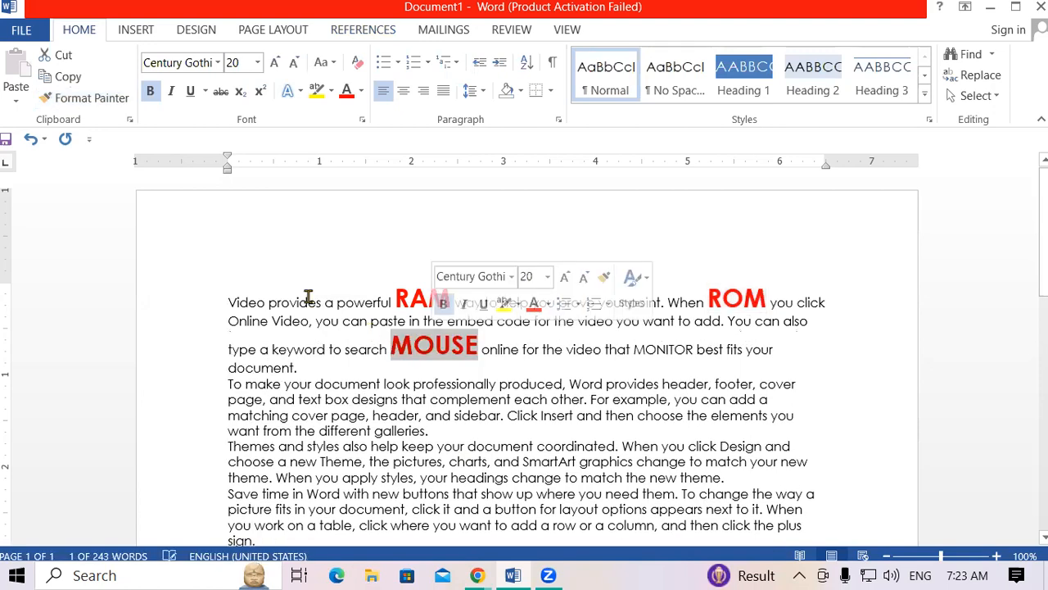
left_click(98, 98)
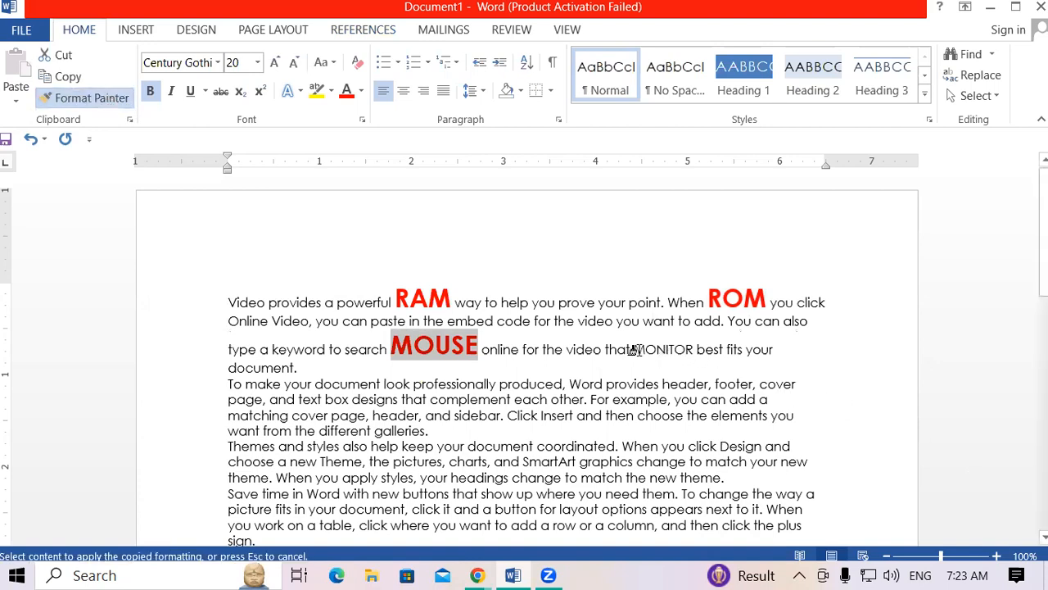
left_click_drag(631, 349, 696, 352)
left_click(891, 446)
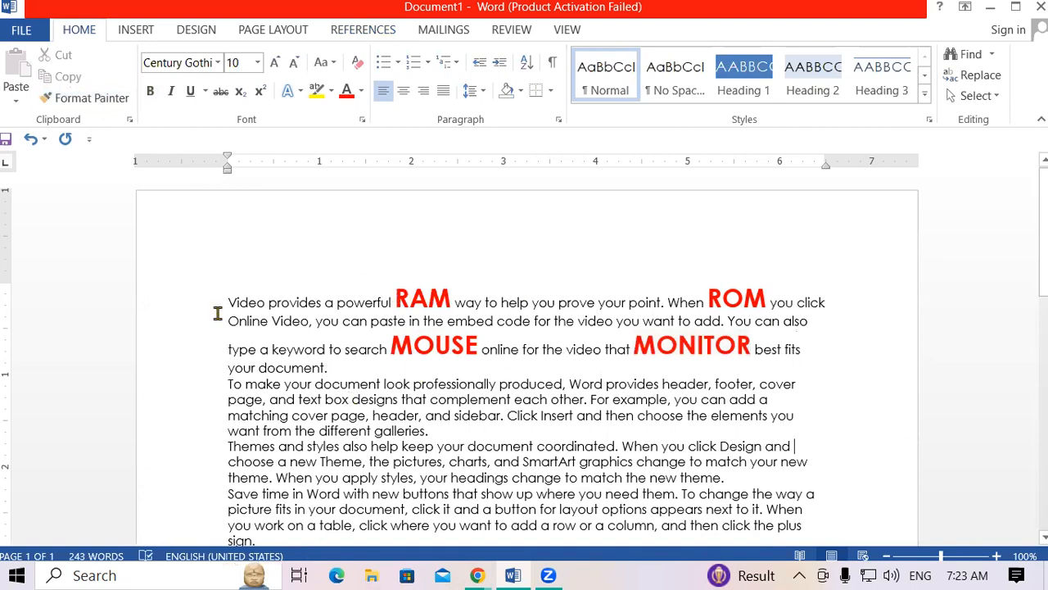
left_click_drag(228, 302, 321, 303)
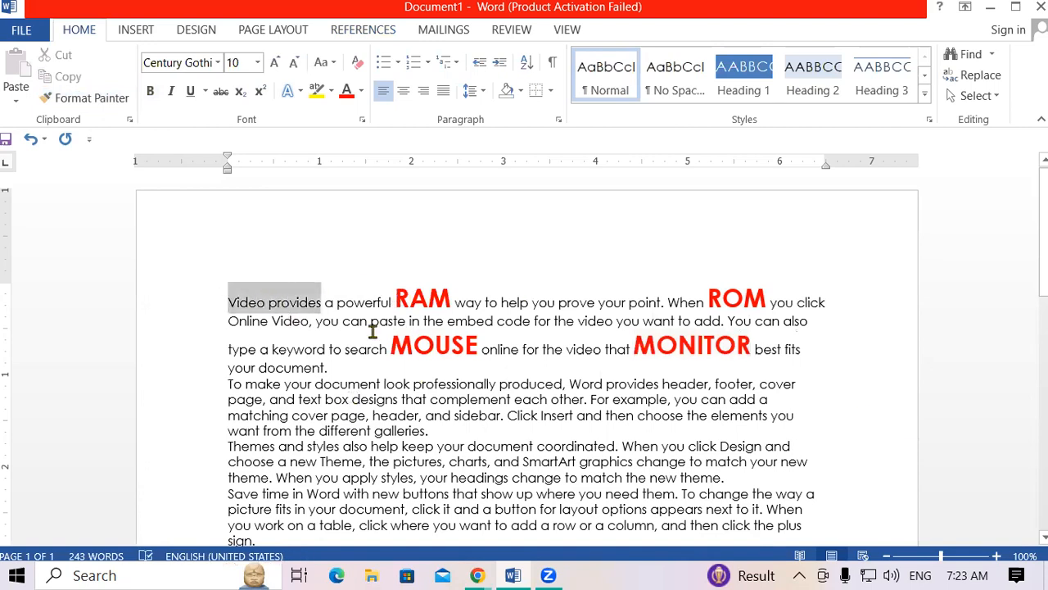
left_click(492, 303)
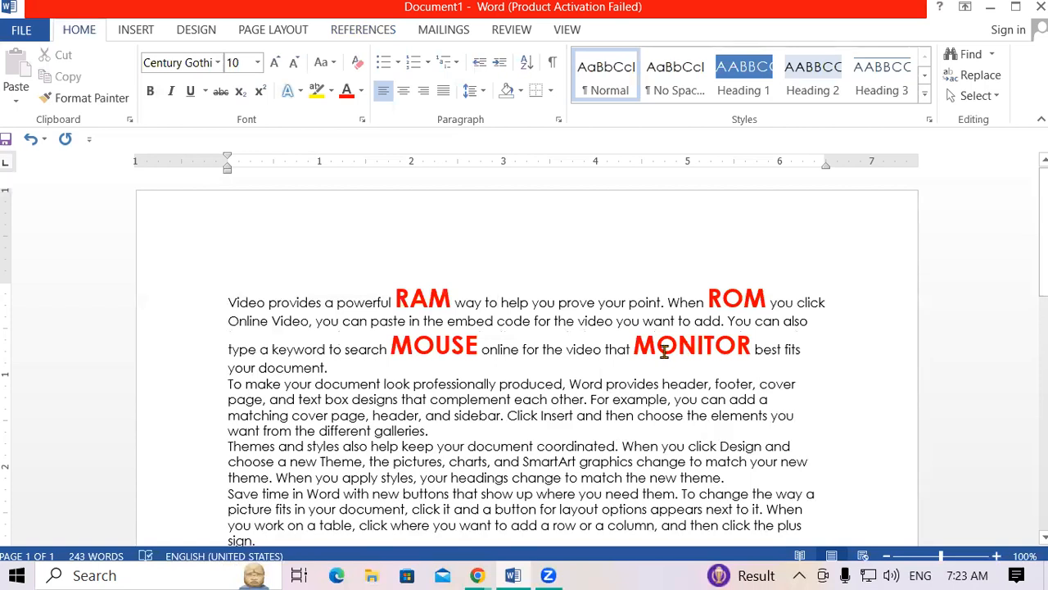
left_click(325, 430)
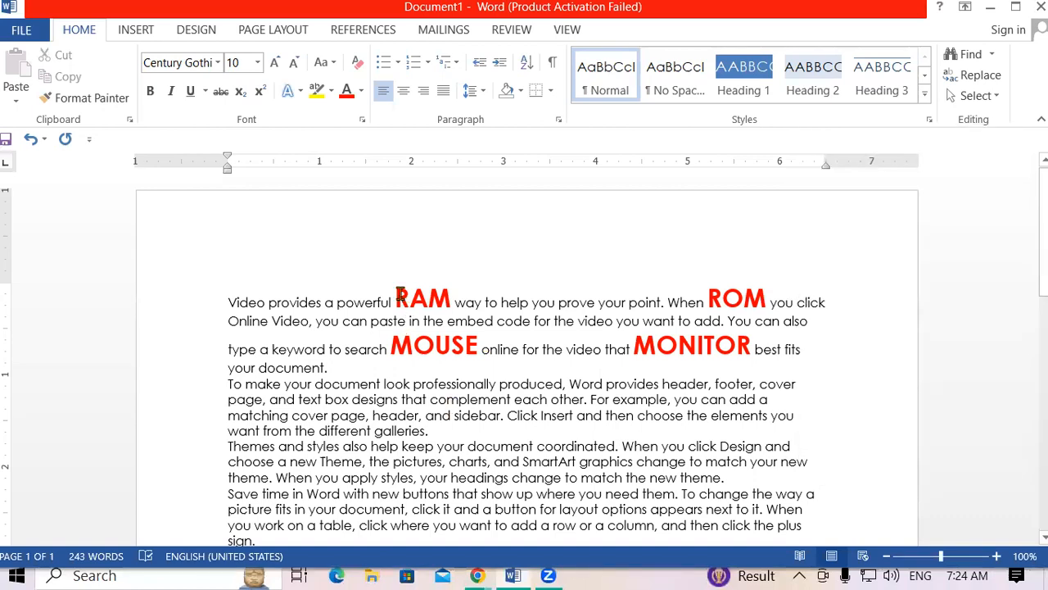
Add footnote 1 to RAM with the text 'RANDOM ACCESS MEMORY'.
left_click_drag(398, 293, 451, 296)
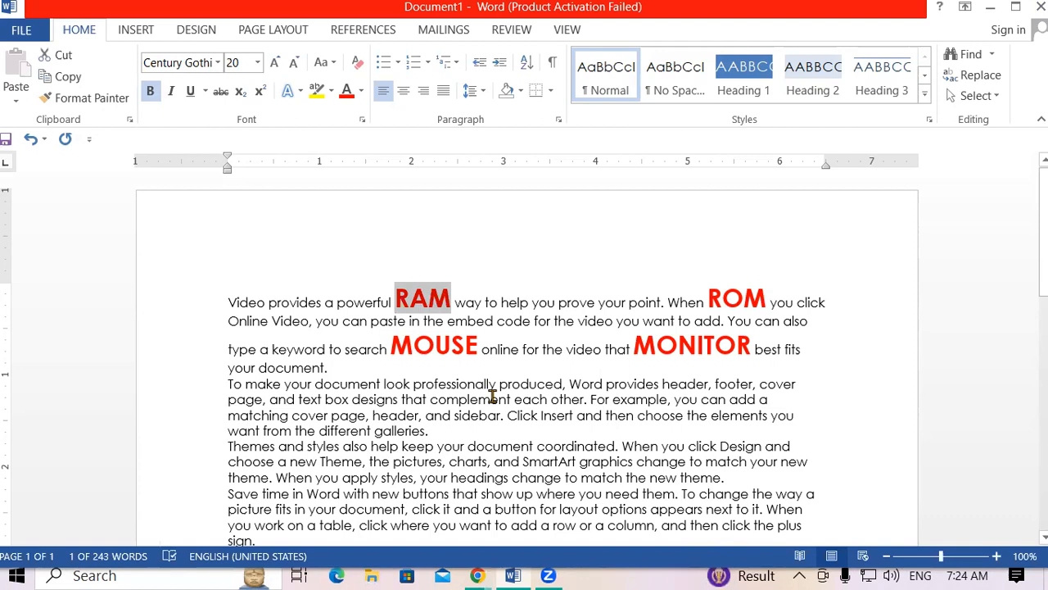
key("ctrl+alt+f")
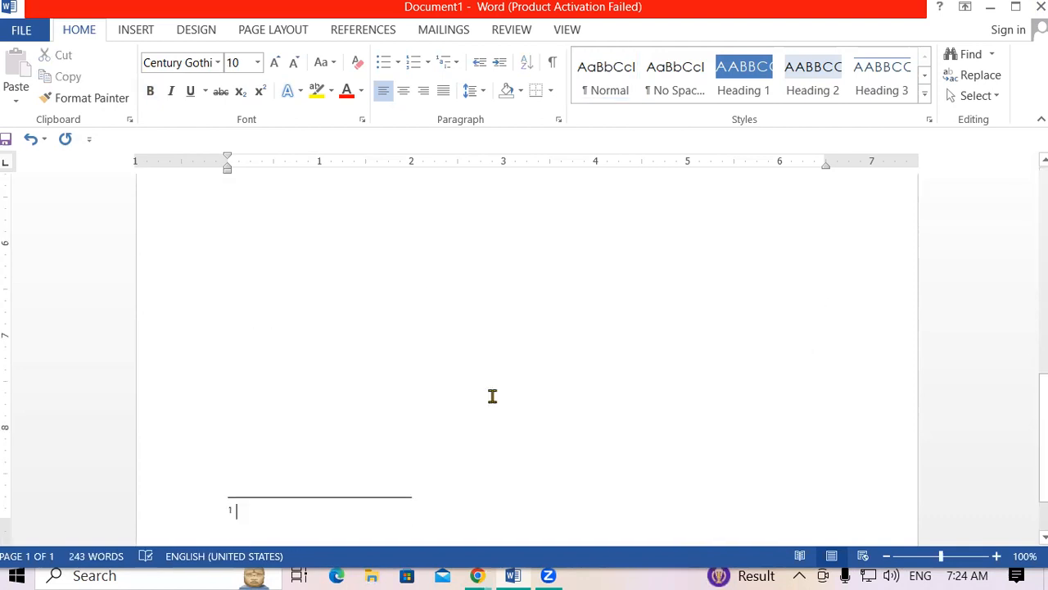
type("R")
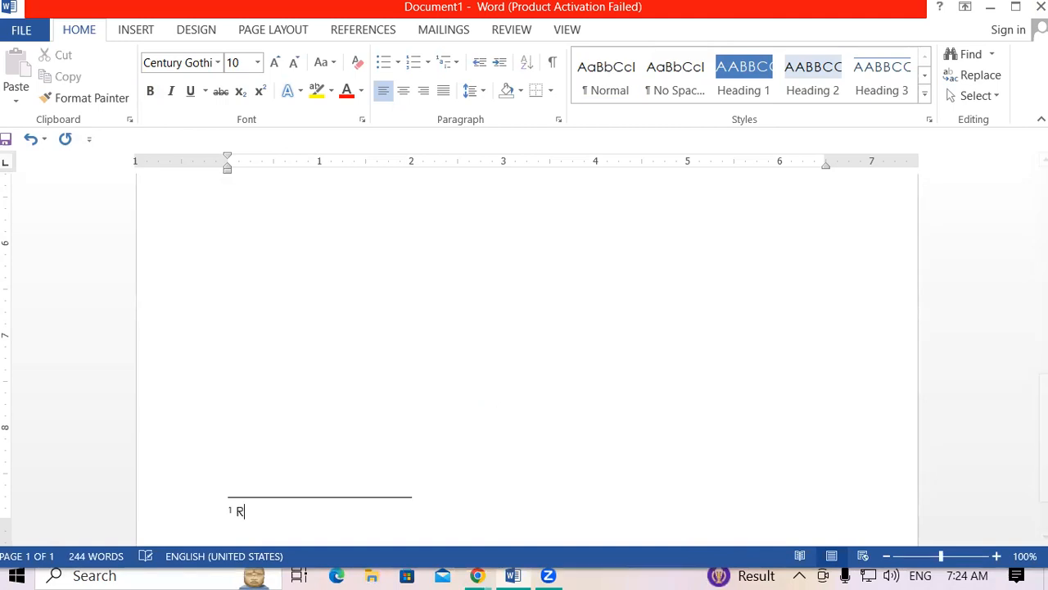
type("ANDOM ACCESS MEMORY")
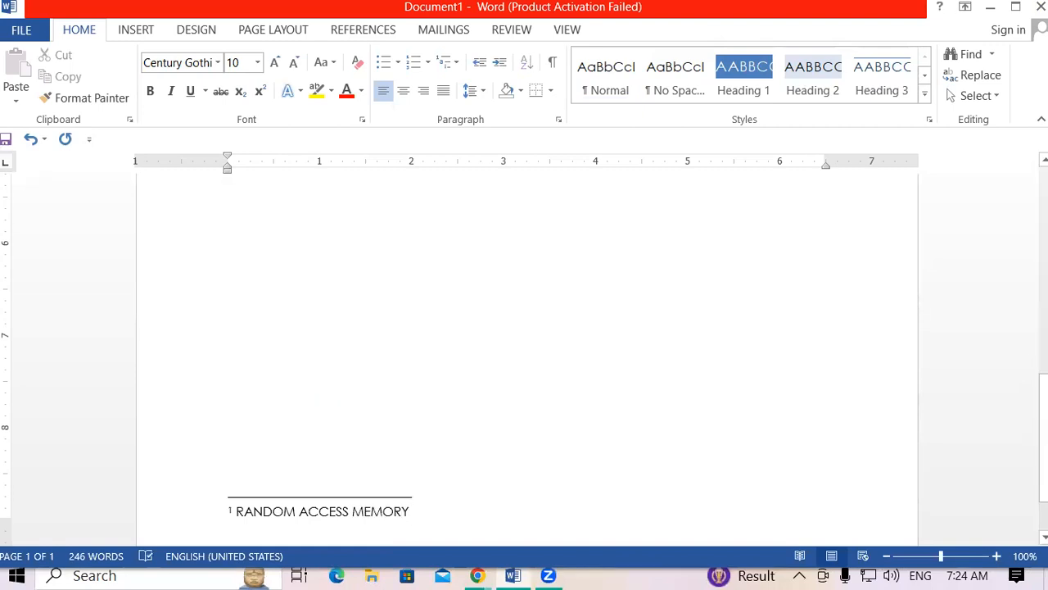
scroll(737, 262, "up", 10)
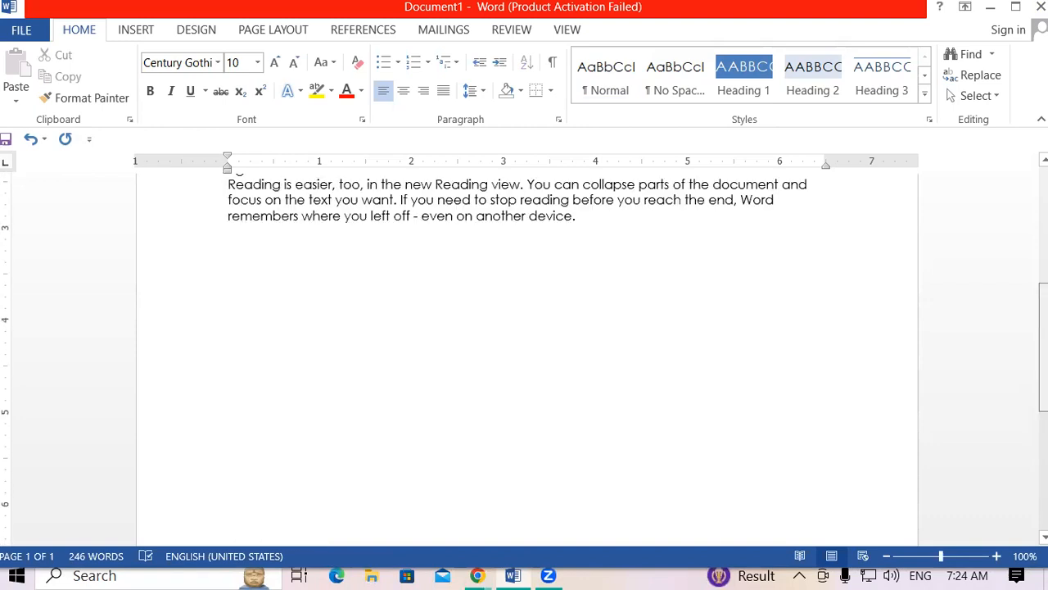
Add footnote 2 to ROM with the text 'READ ONLY MEMORY'.
left_click_drag(712, 288, 771, 289)
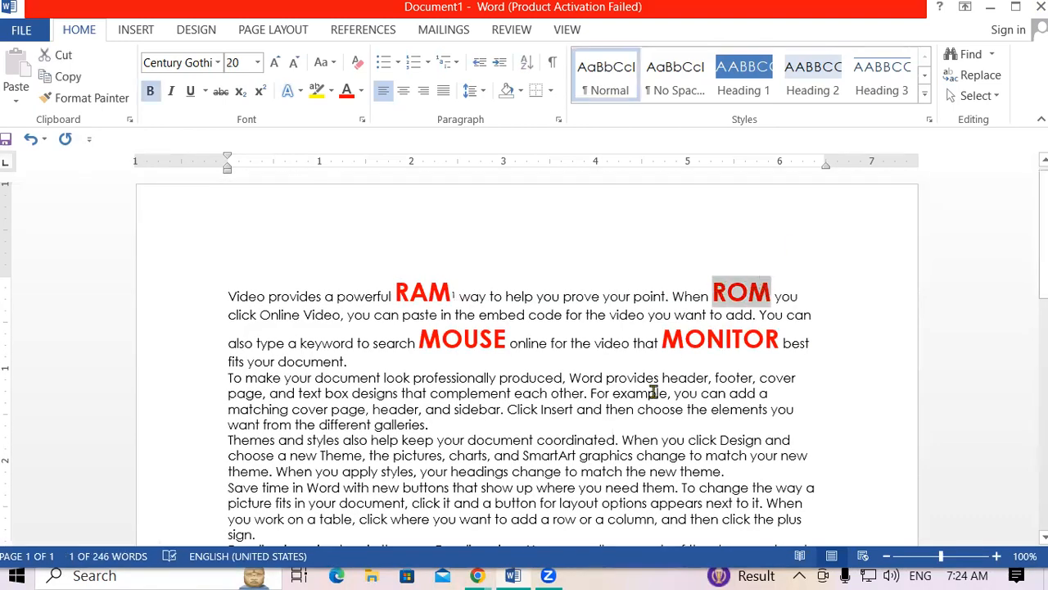
key("ctrl+alt+f")
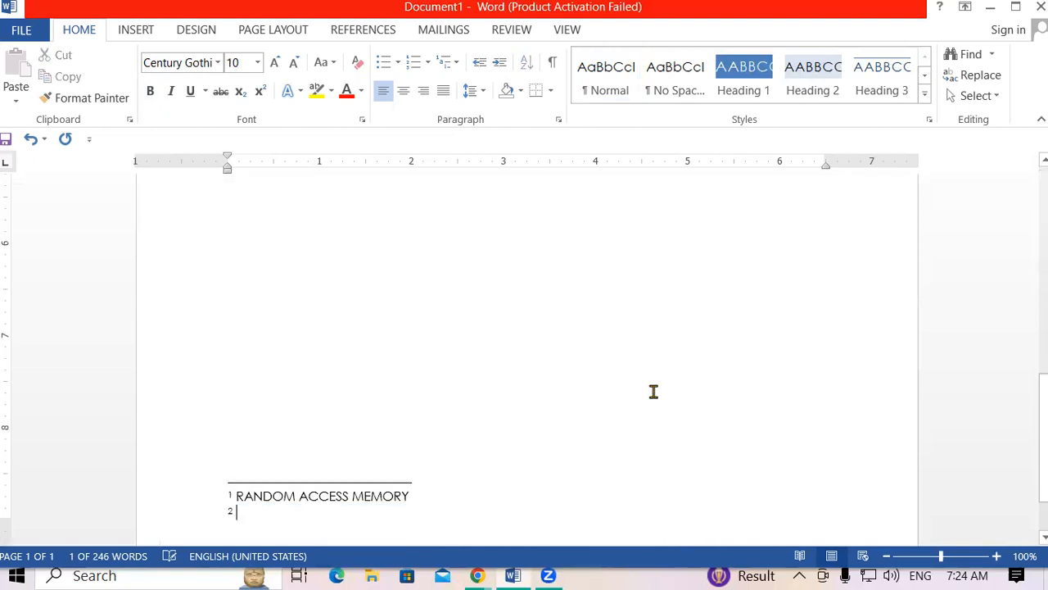
type("RE")
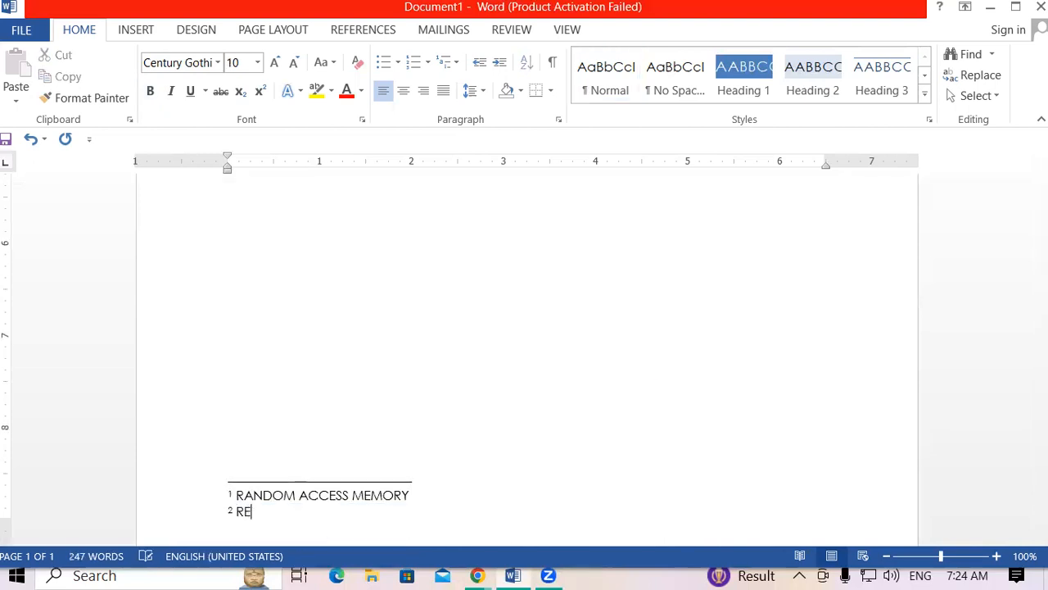
type("AD ONL")
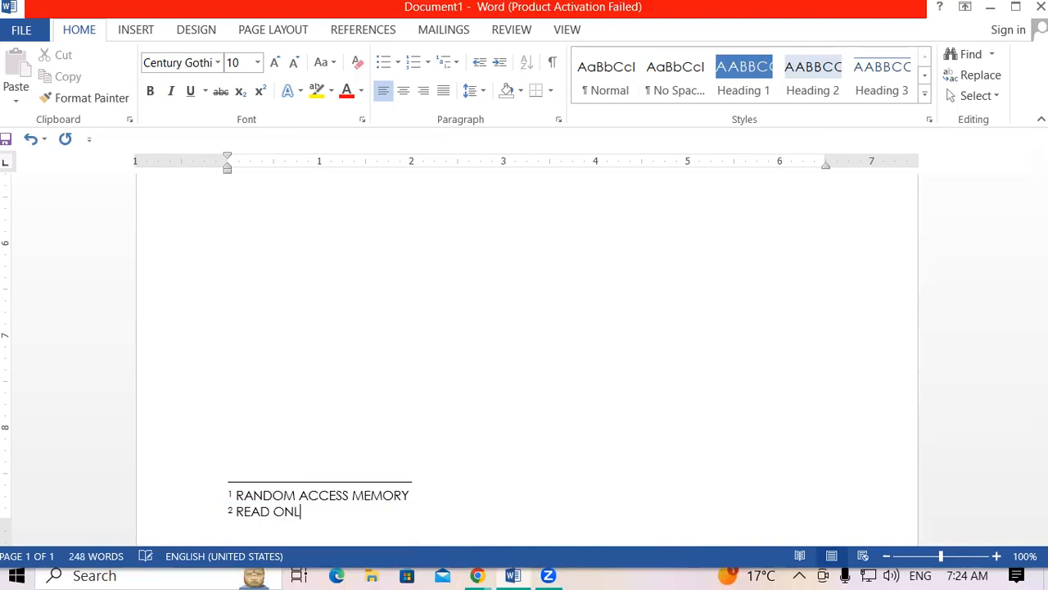
type("Y MEMORY")
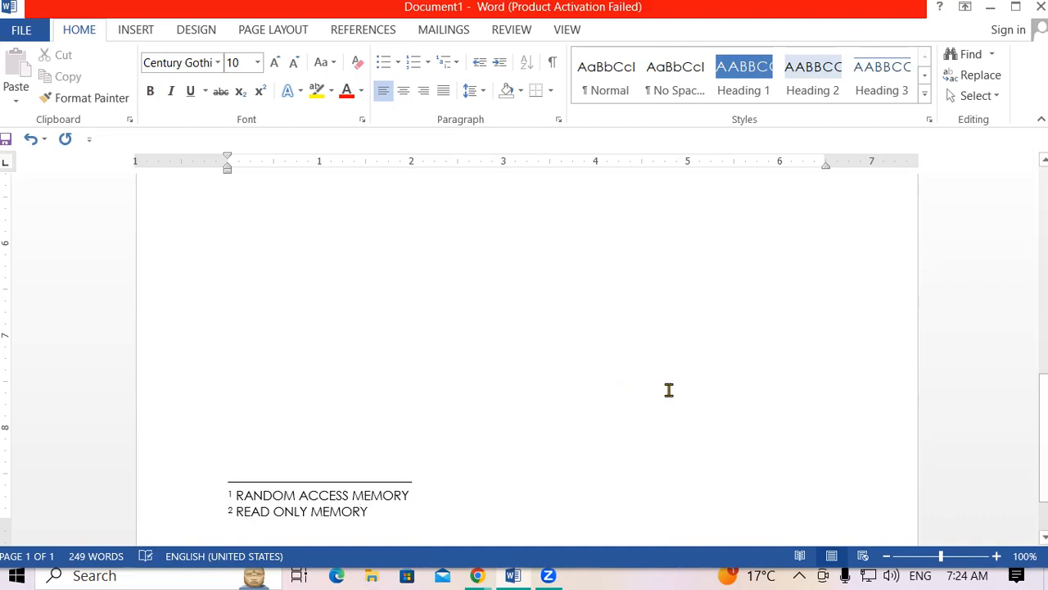
Add footnote 3 to MOUSE with the text 'POINTING INPUT DEVICE'.
scroll(457, 329, "up", 10)
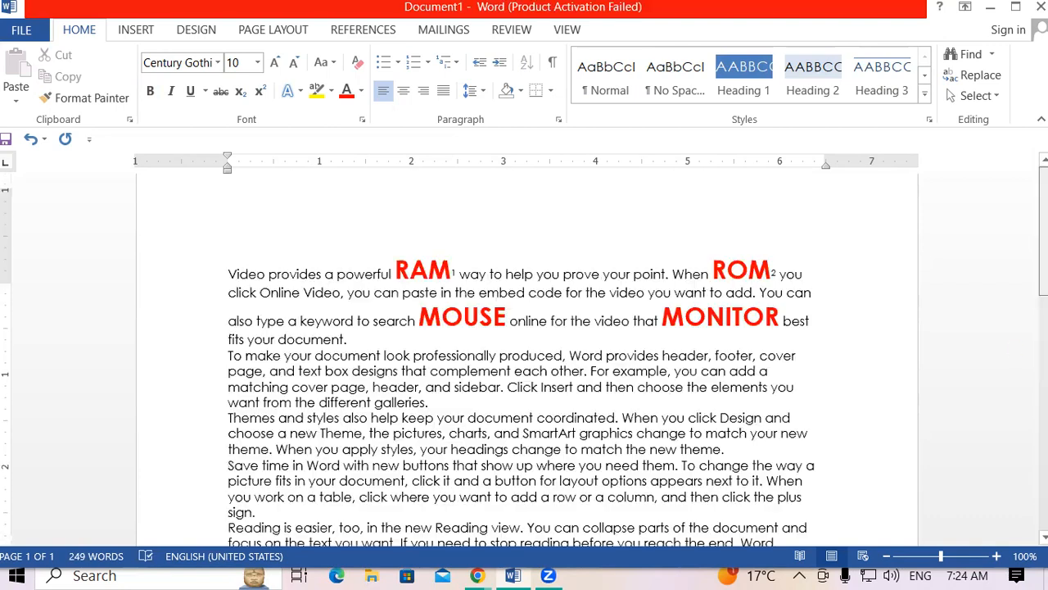
left_click_drag(420, 343, 504, 342)
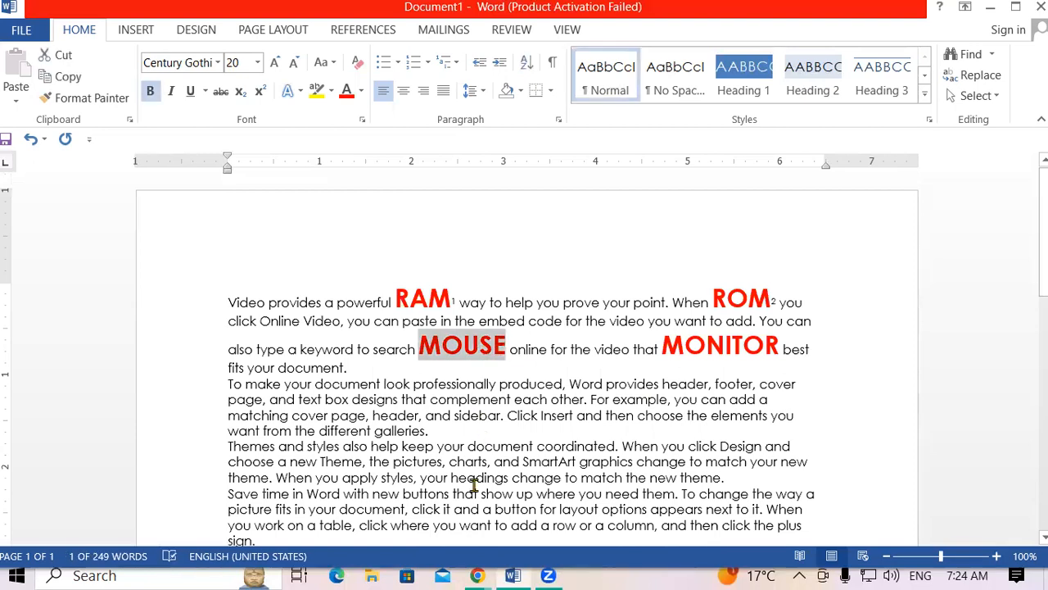
key("ctrl+alt+f")
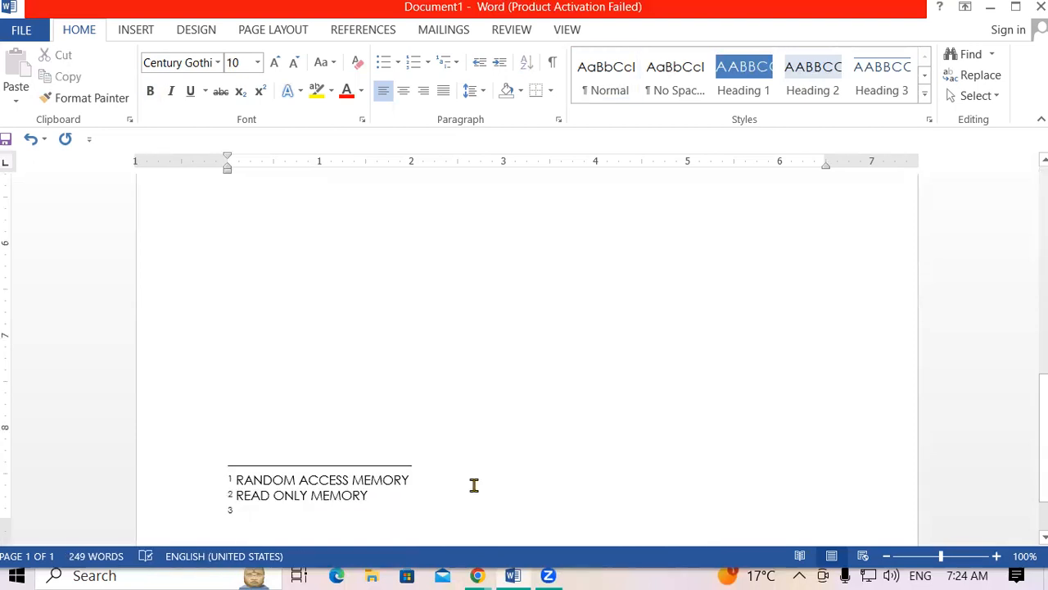
type("POINT")
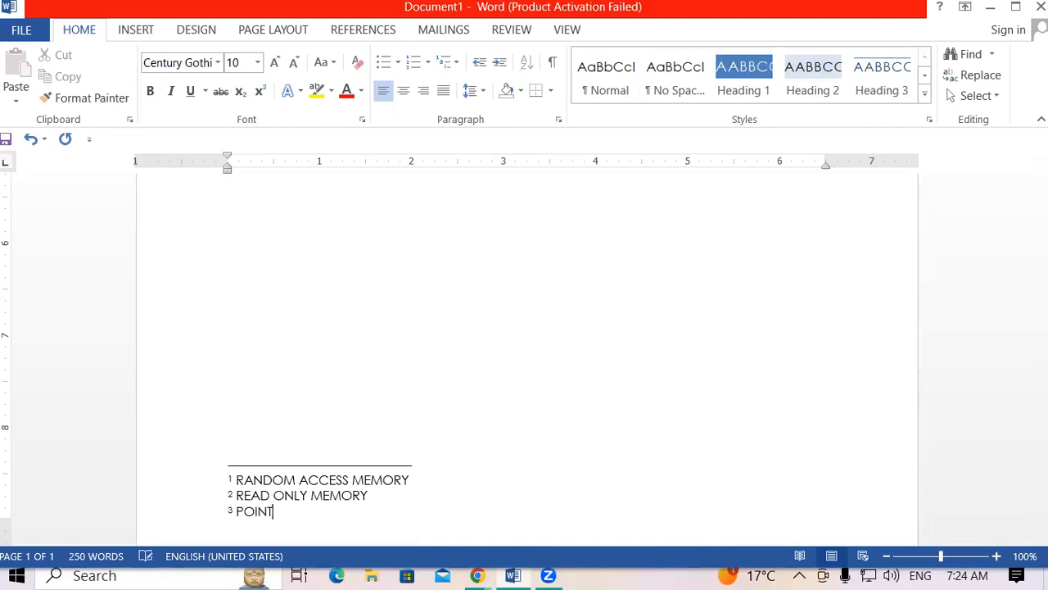
type("ING INPUT DE")
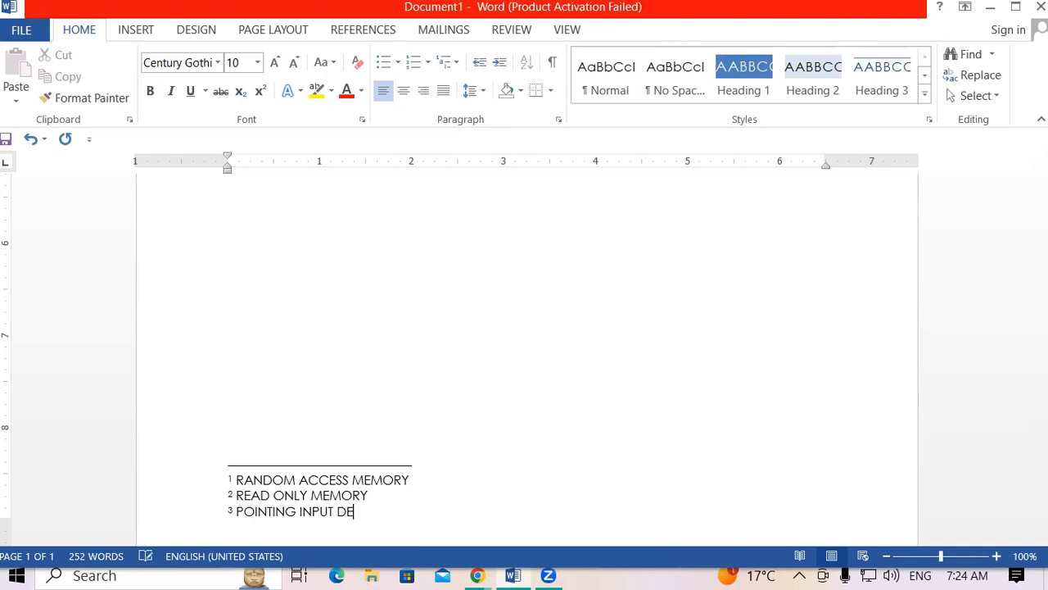
type("VICE")
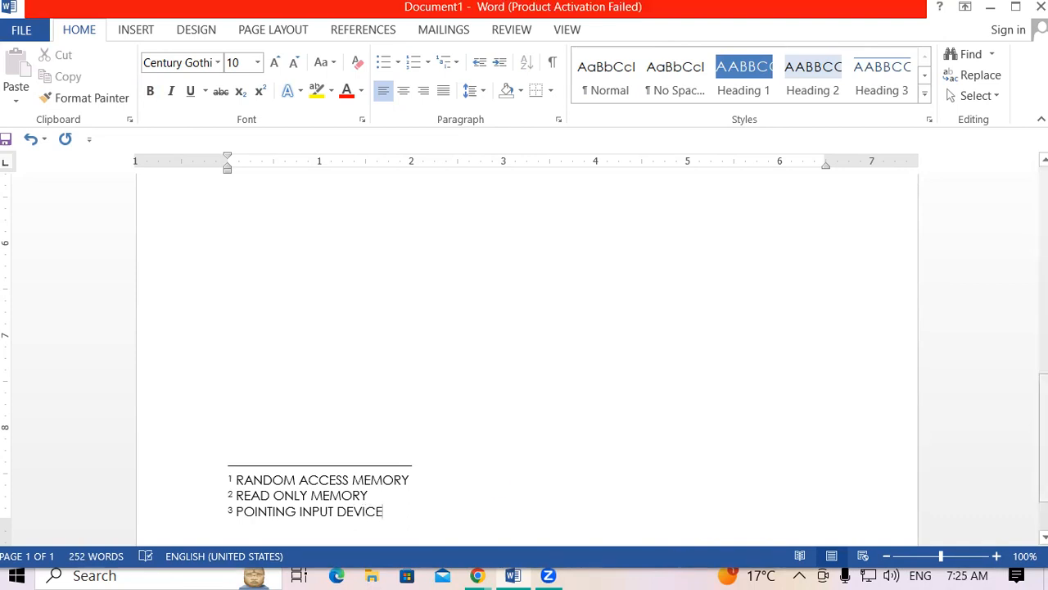
Add footnote 4 to MONITOR with the text 'OUTPUT DEVICE'.
scroll(716, 250, "up", 10)
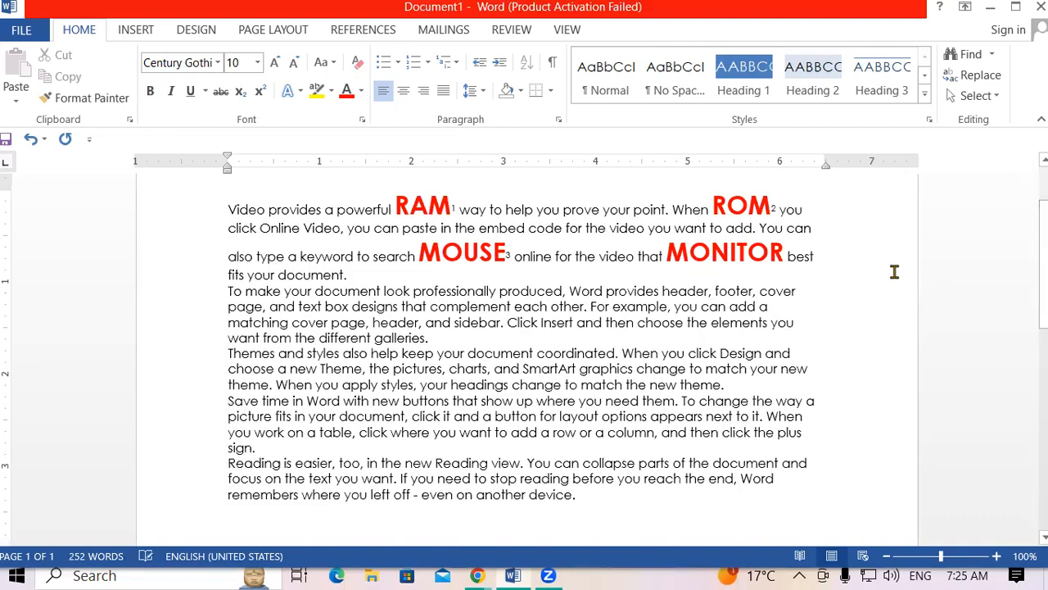
double_click(717, 250)
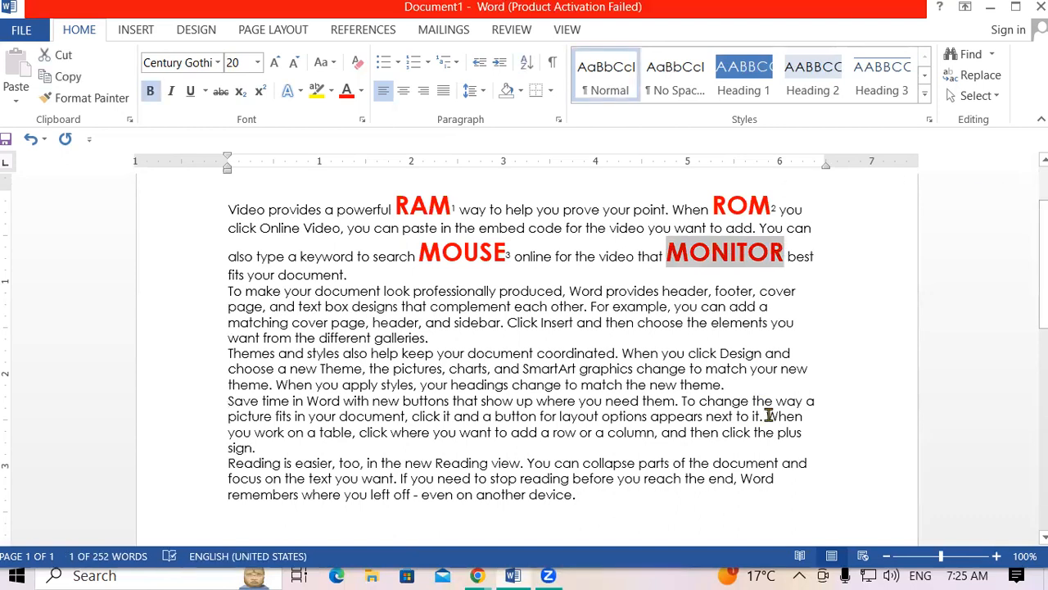
key("ctrl+alt+f")
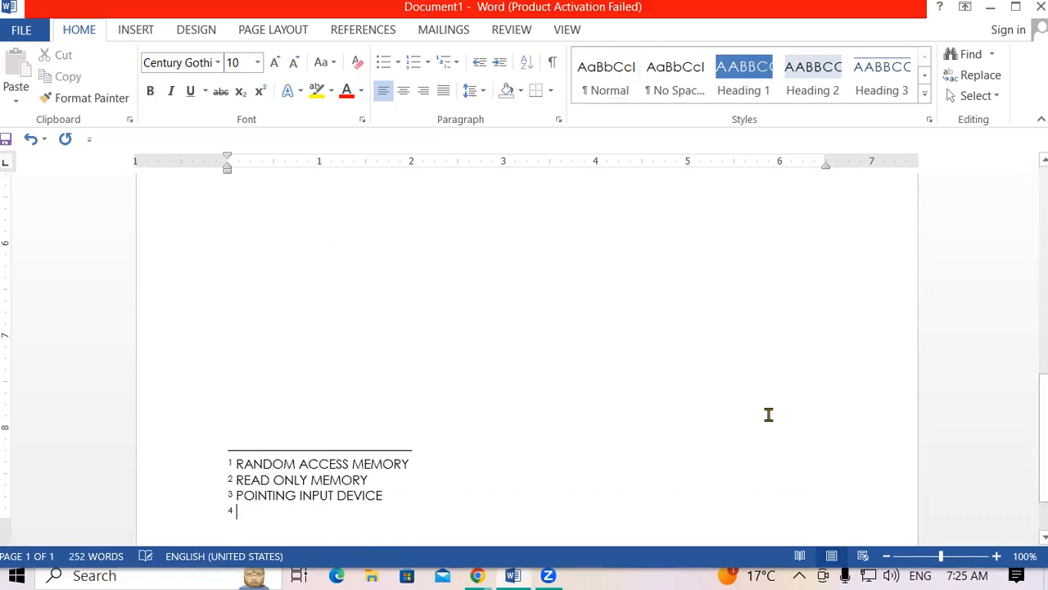
type("OUTP")
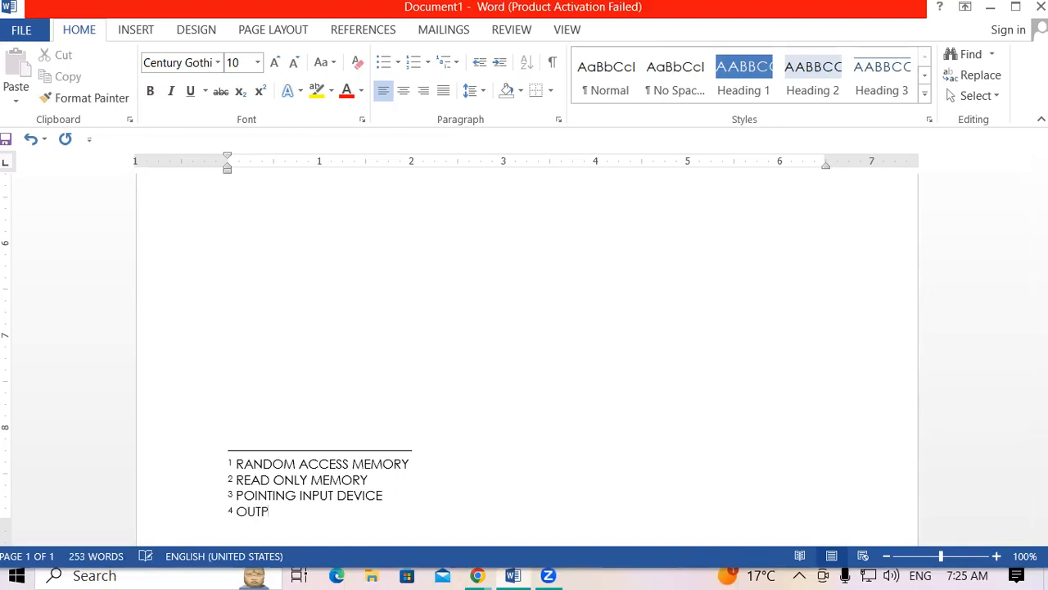
type("UT DEVICE")
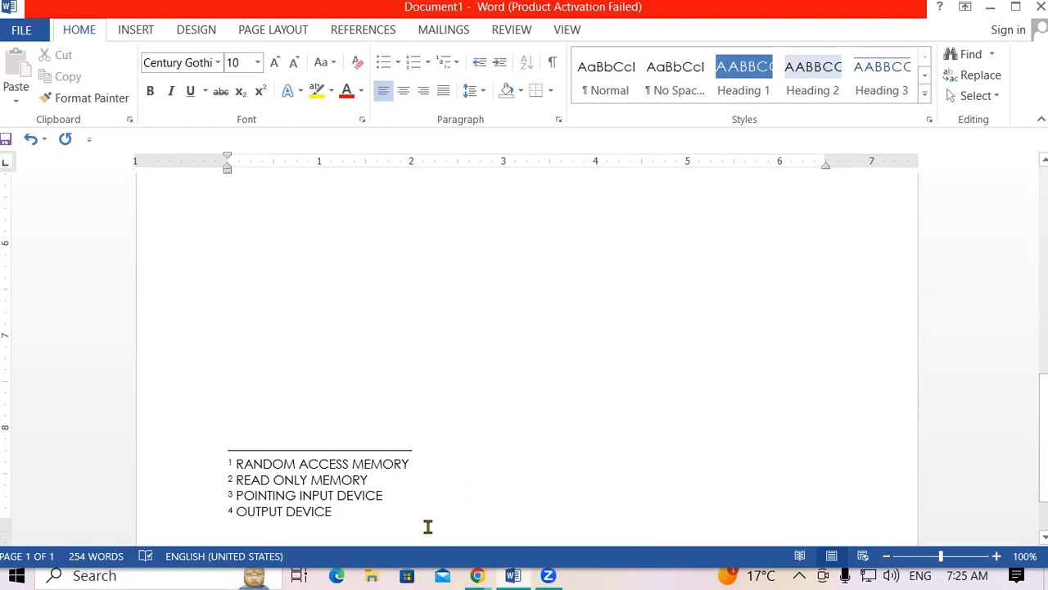
left_click(665, 368)
Select all four footnotes and enlarge their text from 10 pt to 20 pt.
scroll(1029, 298, "down", 5)
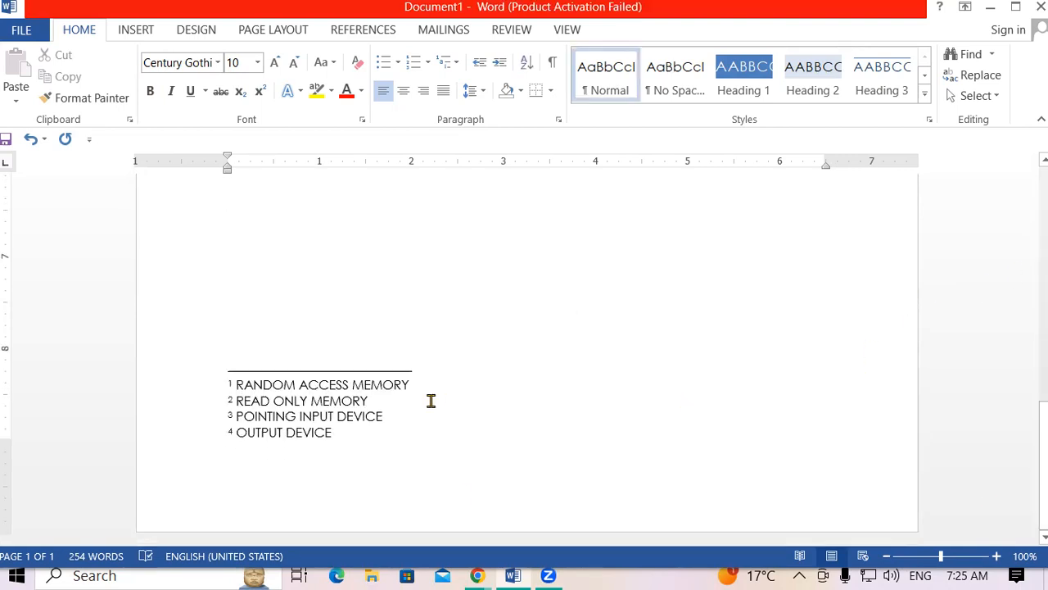
left_click_drag(368, 431, 82, 315)
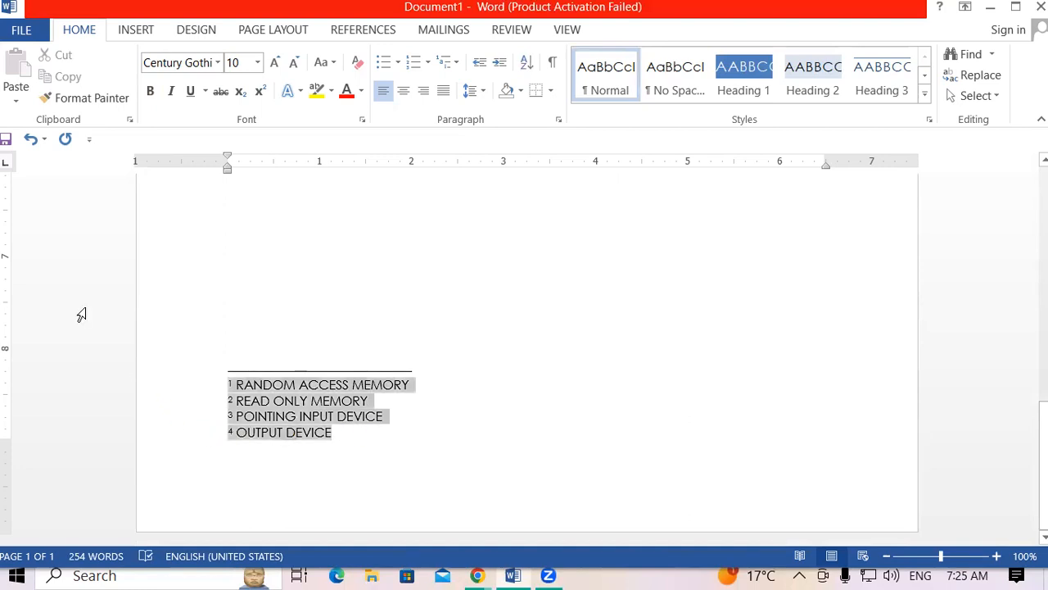
key("ctrl+shift+period")
key("ctrl+shift+period")
key("ctrl+shift+period")
key("ctrl+shift+period")
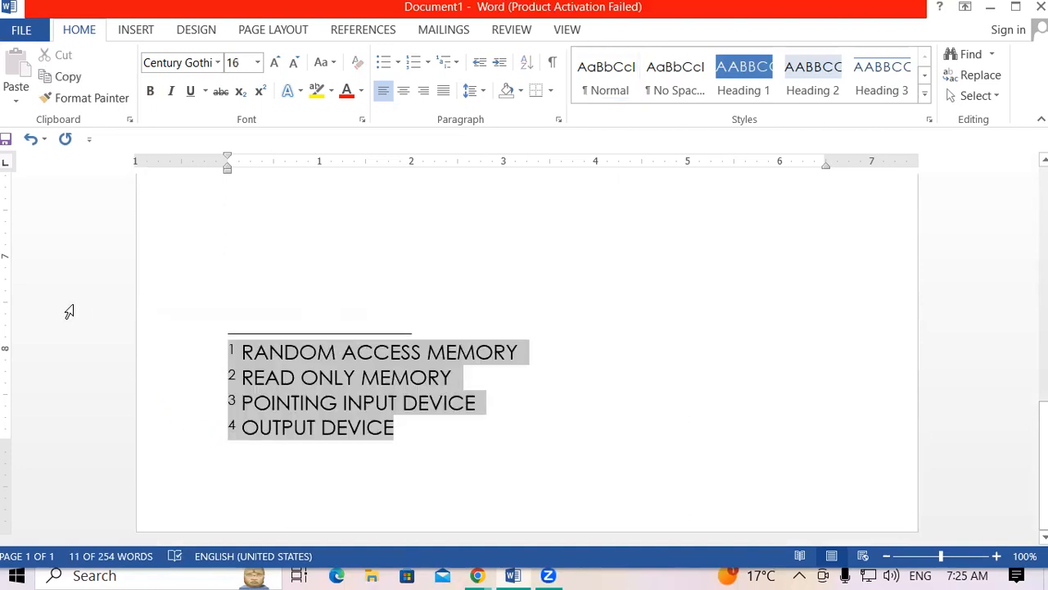
key("ctrl+shift+period")
key("ctrl+shift+period")
left_click(434, 428)
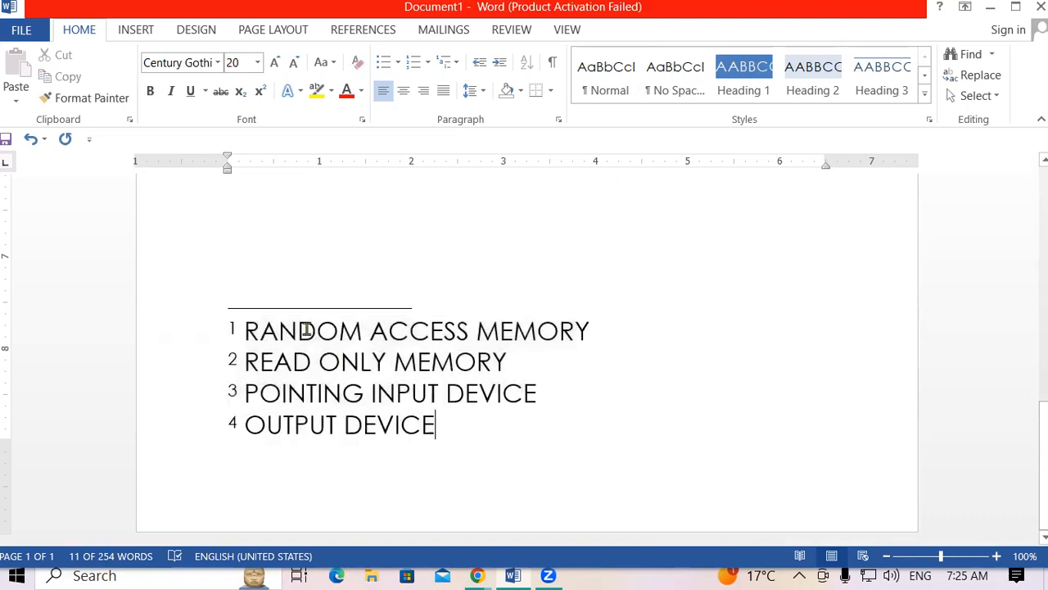
Select each footnote line in turn to check the enlarged text.
left_click_drag(257, 330, 434, 330)
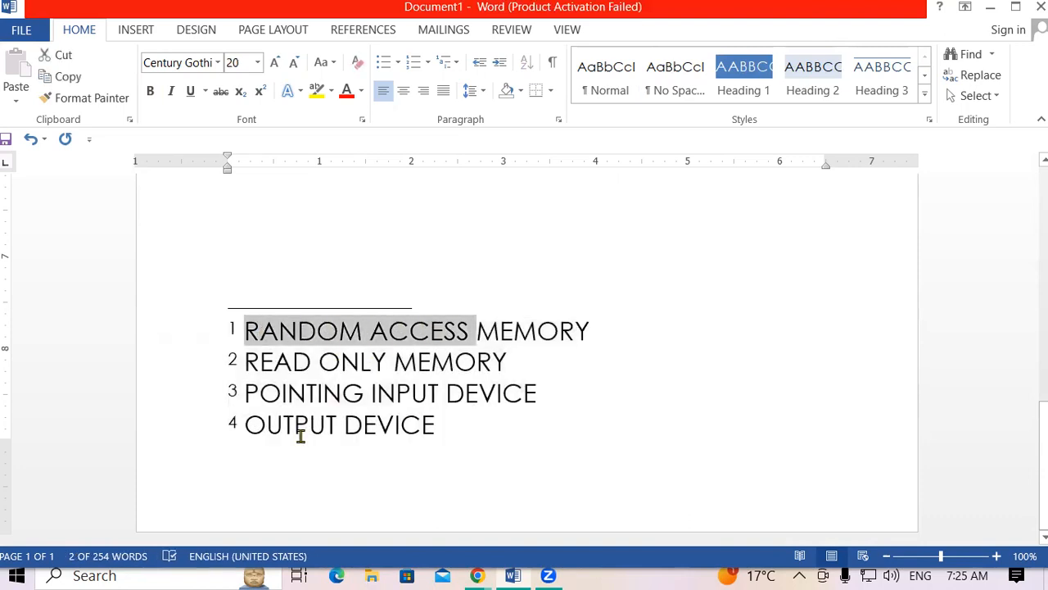
left_click(251, 363)
left_click_drag(247, 362, 507, 362)
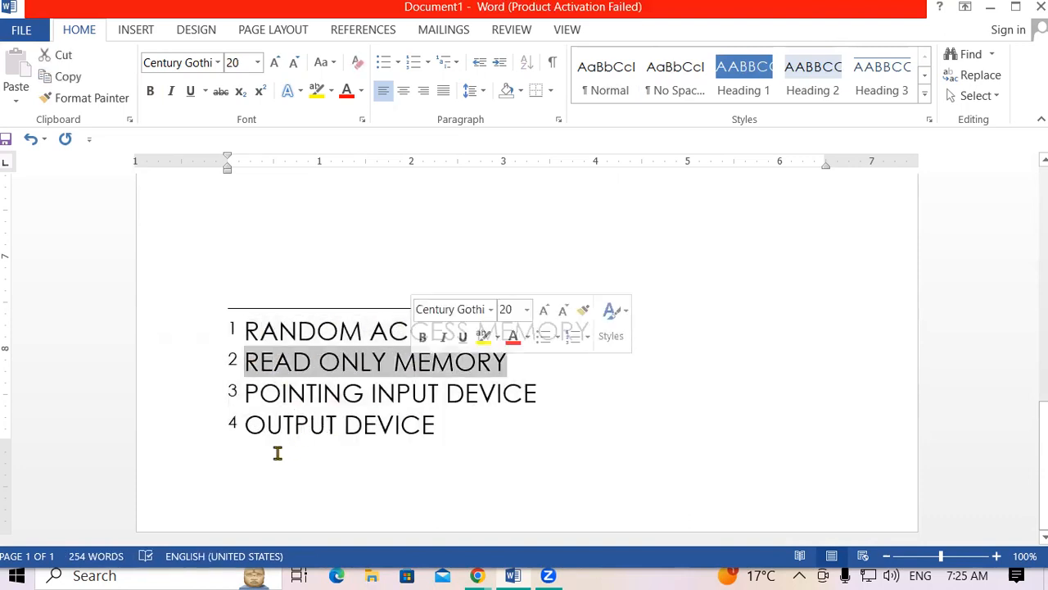
left_click(274, 418)
left_click(262, 394)
left_click_drag(288, 395, 475, 405)
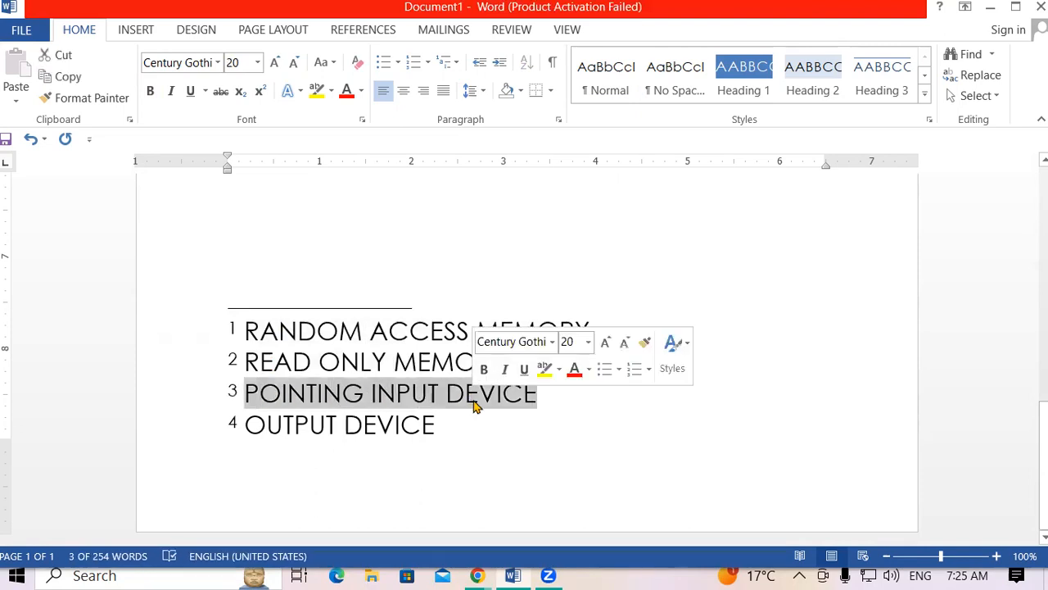
left_click(288, 467)
left_click_drag(251, 426, 416, 431)
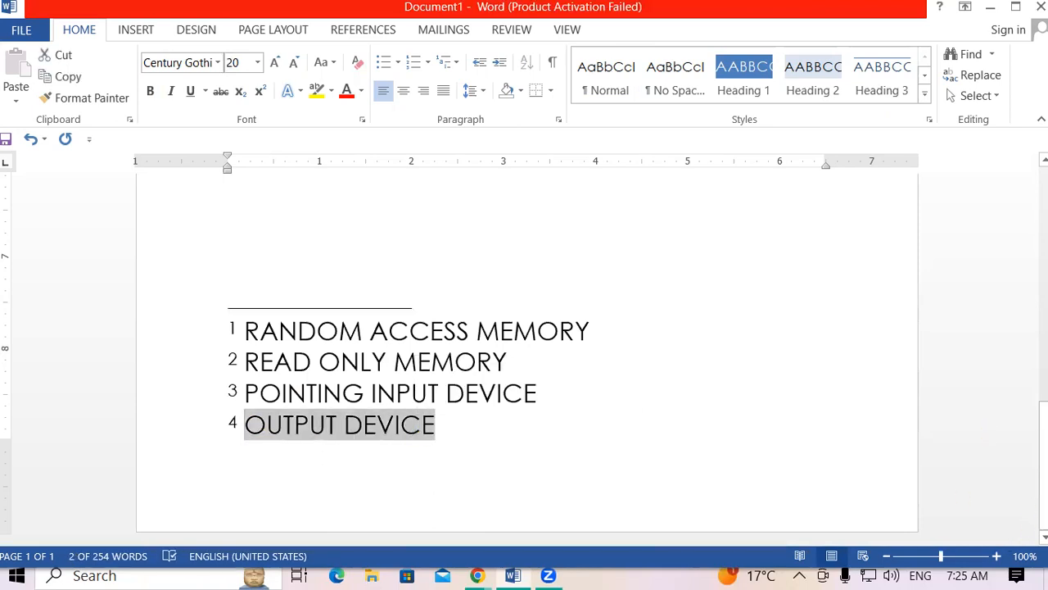
scroll(524, 352, "up", 15)
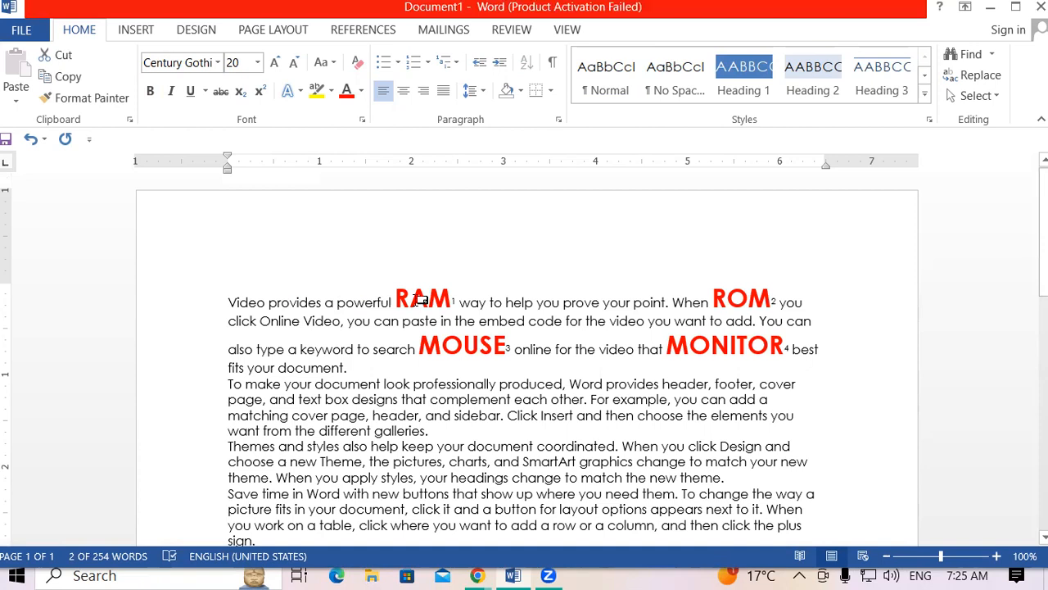
mouse_move(421, 300)
mouse_move(750, 295)
mouse_move(463, 345)
mouse_move(756, 351)
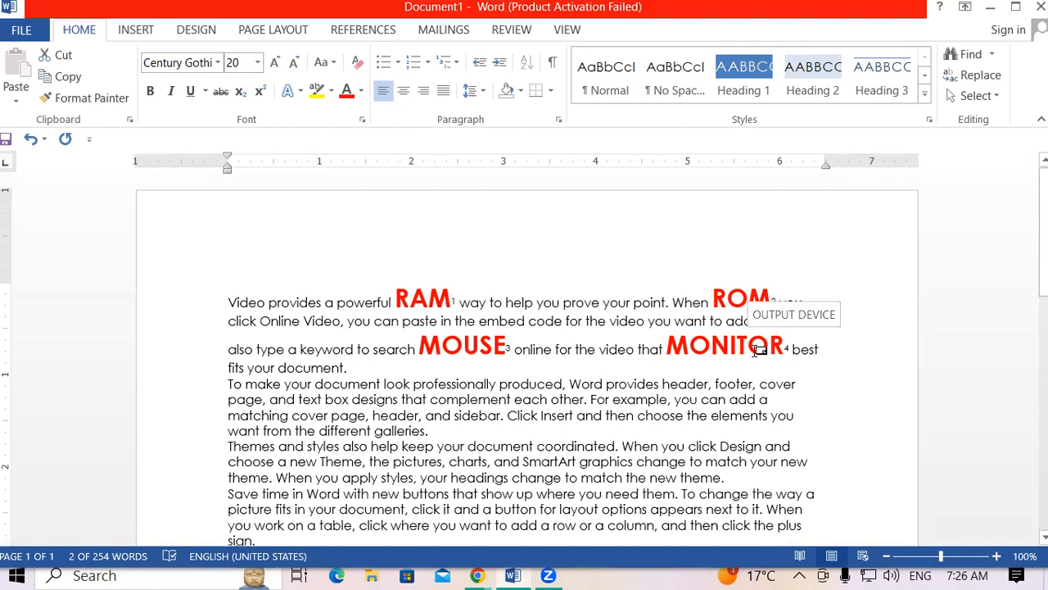
left_click_drag(224, 303, 325, 400)
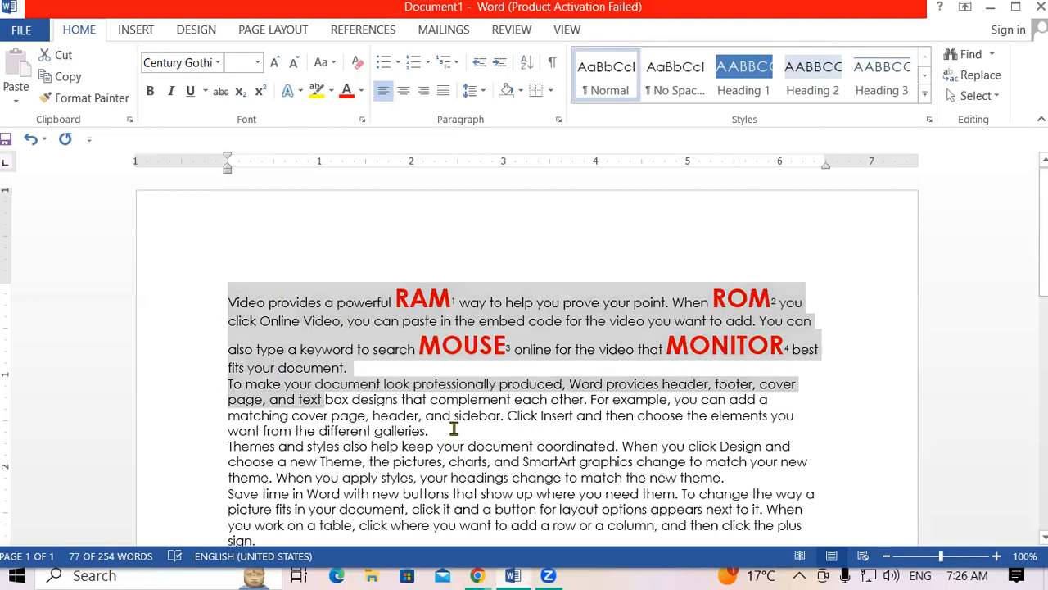
left_click(453, 428)
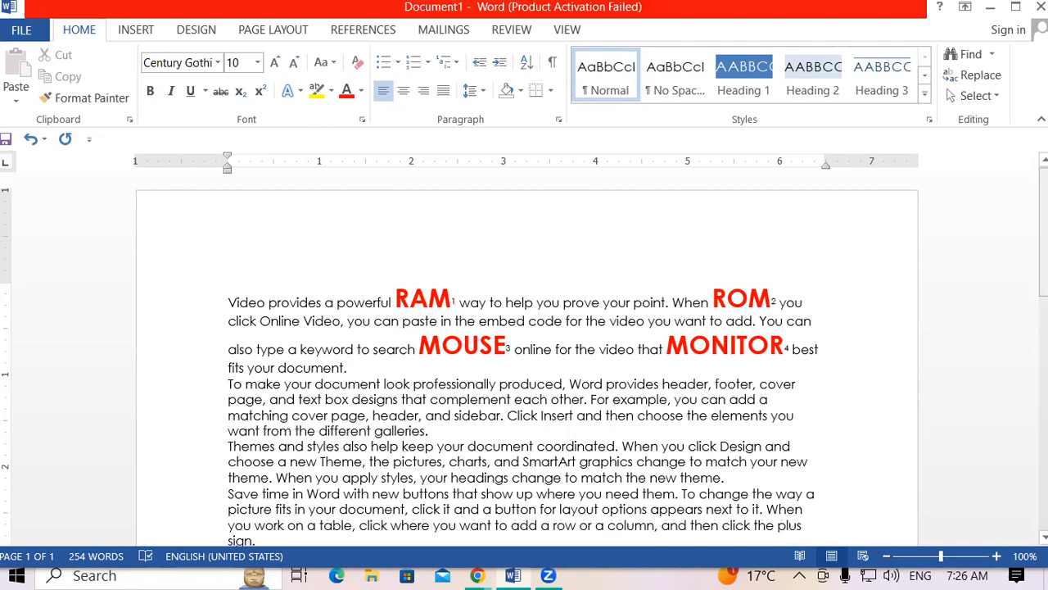
scroll(751, 302, "down", 7)
scroll(417, 273, "down", 6)
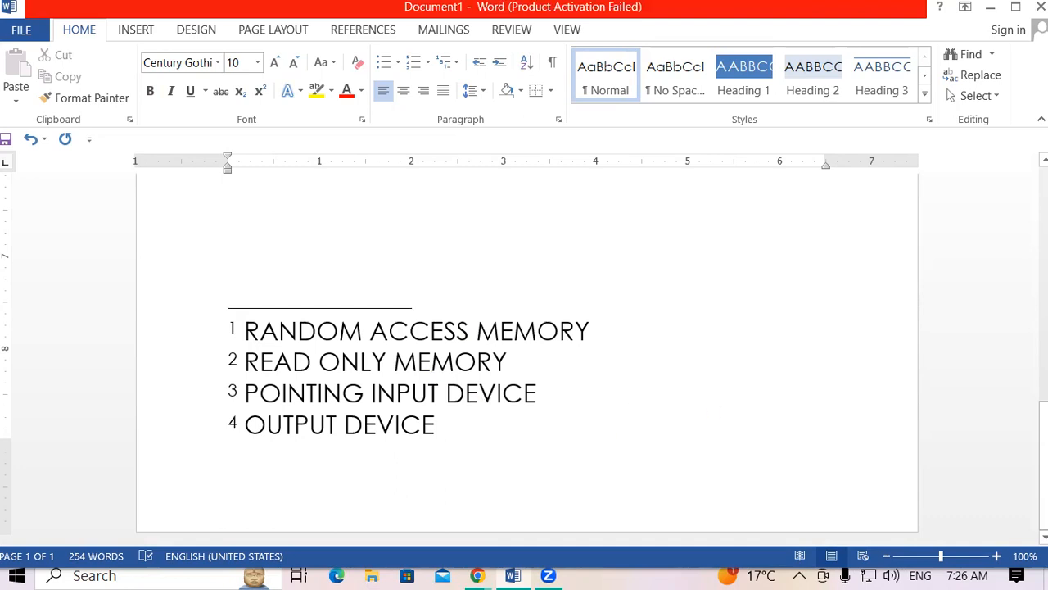
scroll(524, 368, "up", 8)
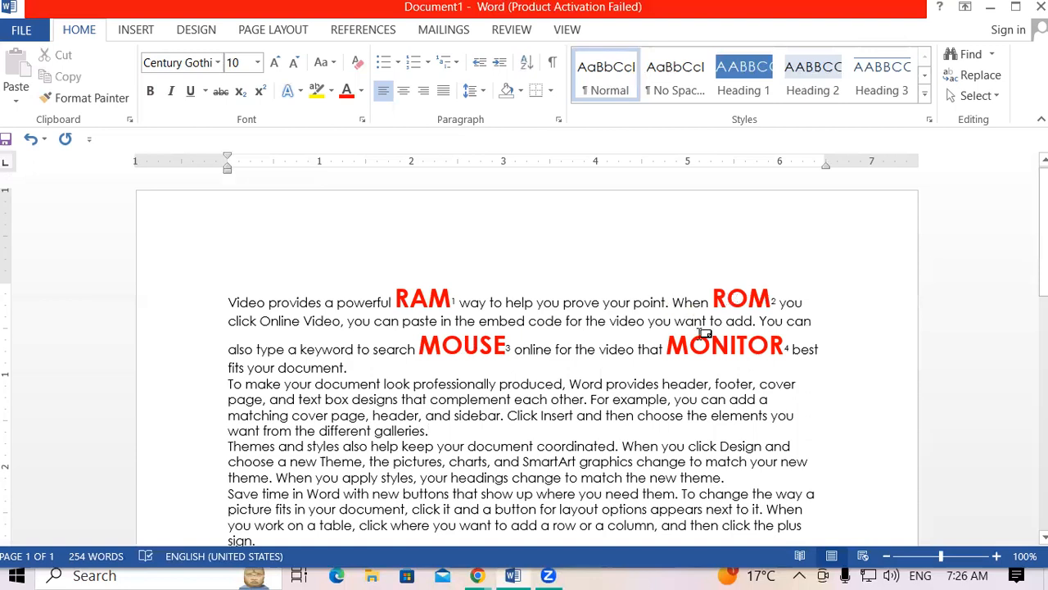
mouse_move(704, 334)
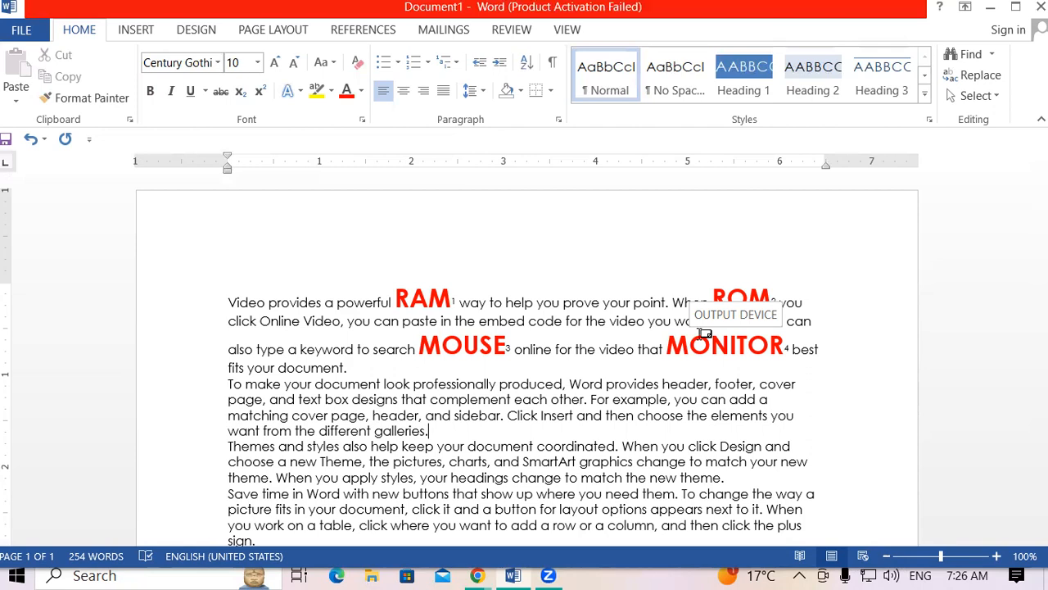
Switch to the References tools and scroll down to review footnotes 1–4.
left_click(369, 35)
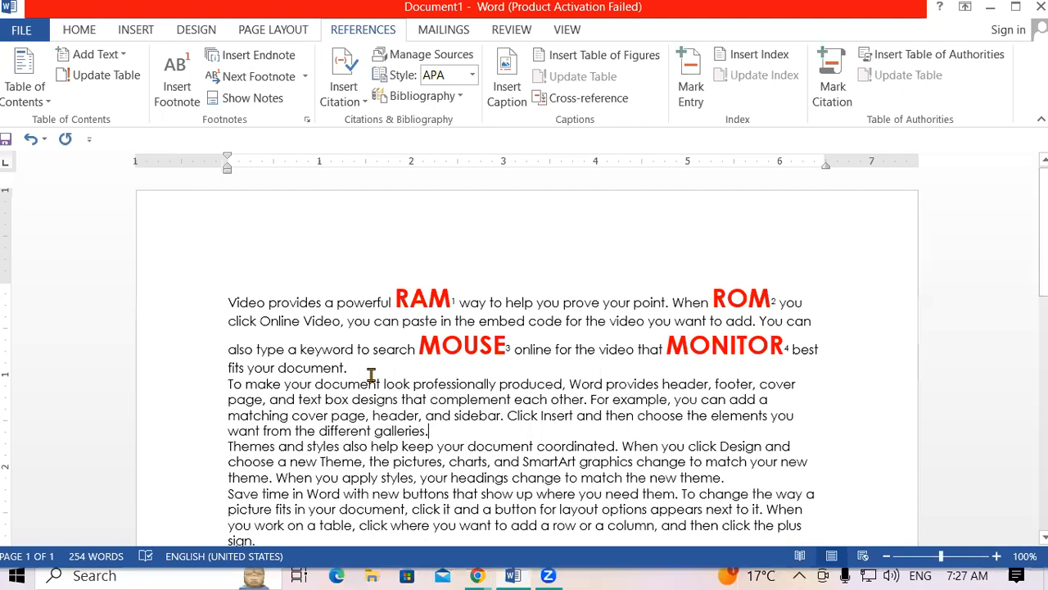
scroll(444, 383, "down", 4)
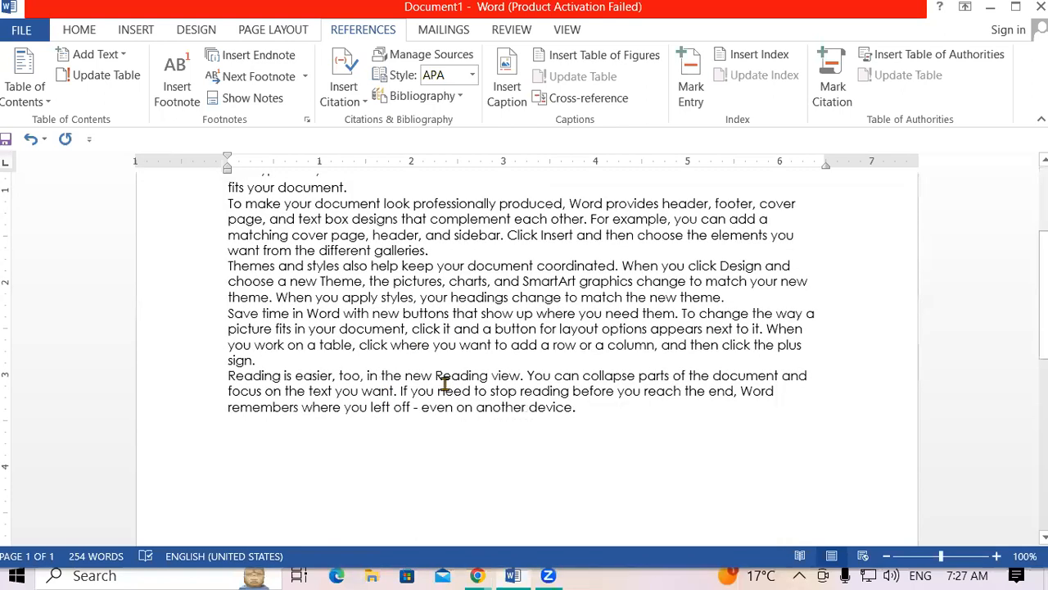
scroll(444, 384, "down", 1)
scroll(444, 383, "up", 5)
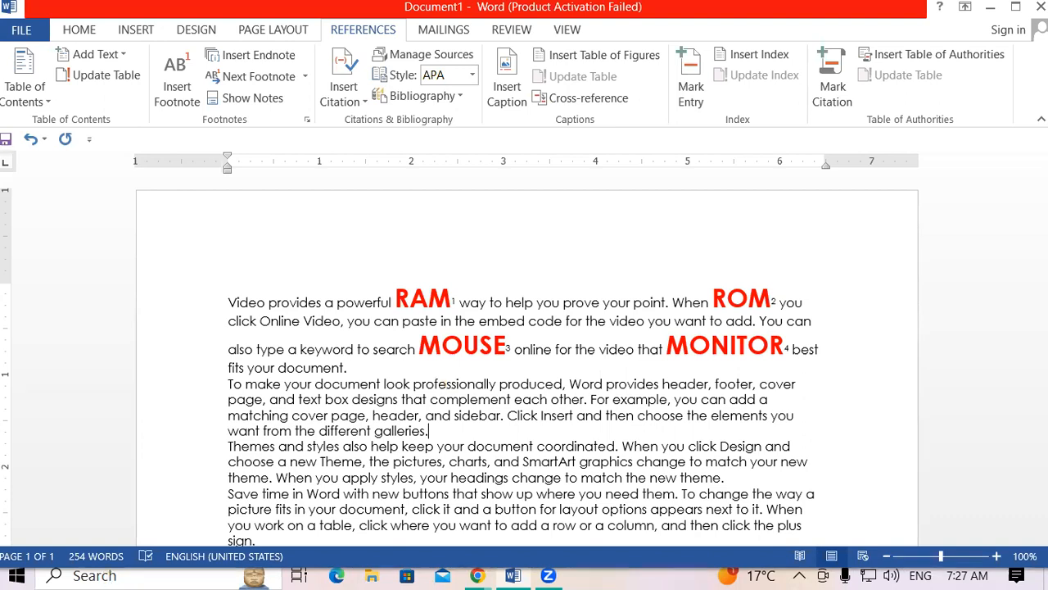
scroll(934, 472, "down", 10)
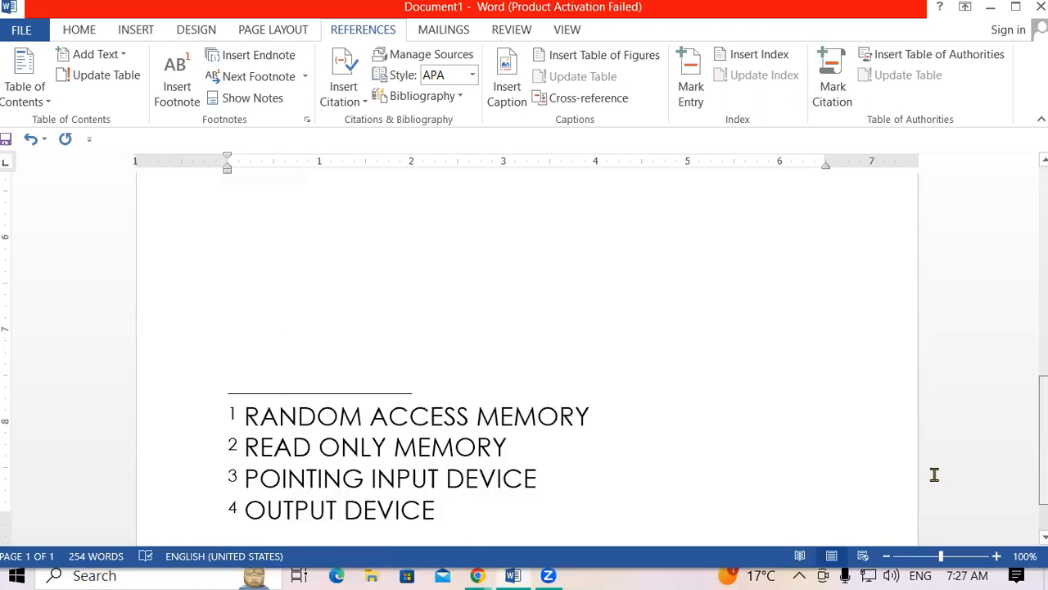
scroll(934, 473, "down", 2)
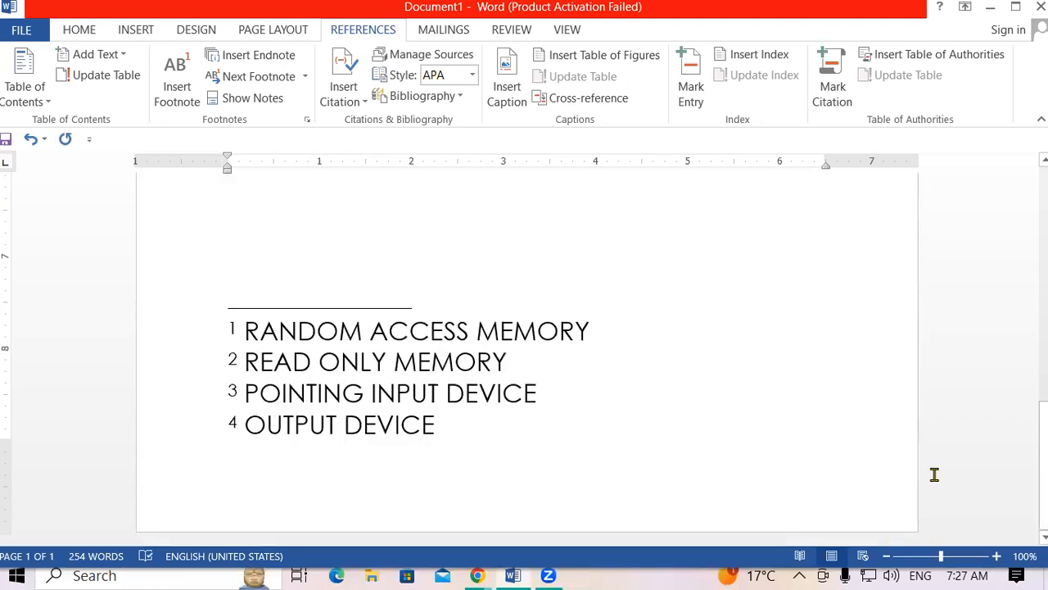
Add blank lines and a page break below the footnotes to create new pages.
left_click(121, 30)
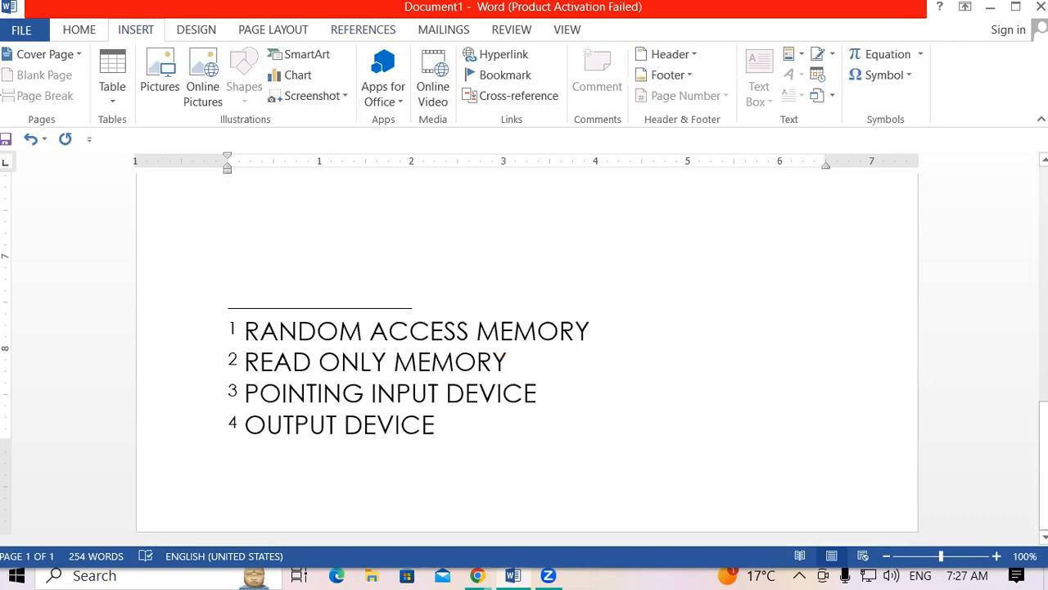
key("Return")
key("Return")
key("Return")
key("Return")
key("Return")
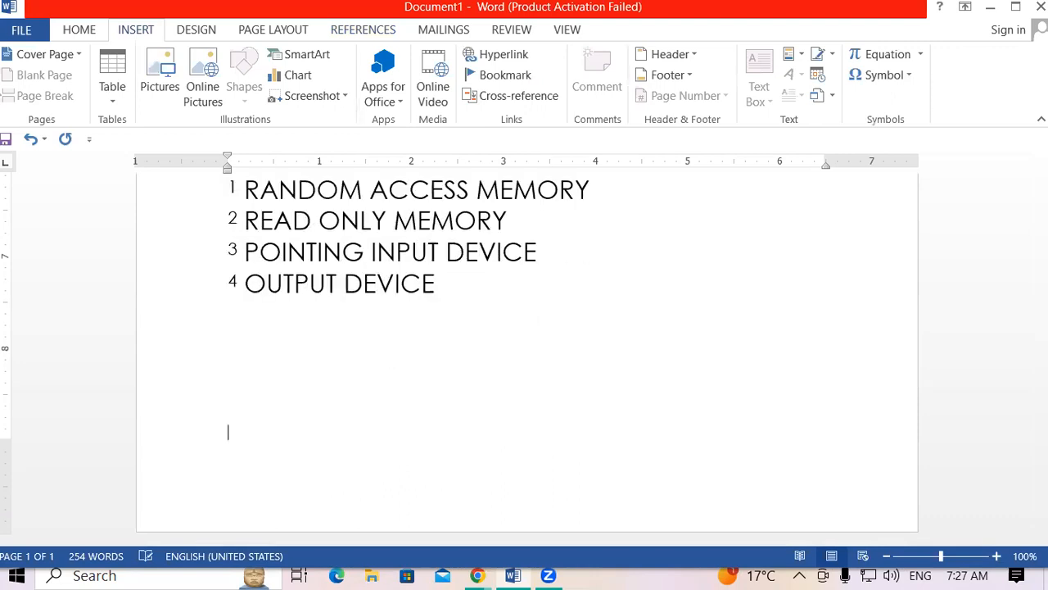
key("Return")
key("Return")
key("Return")
key("Return")
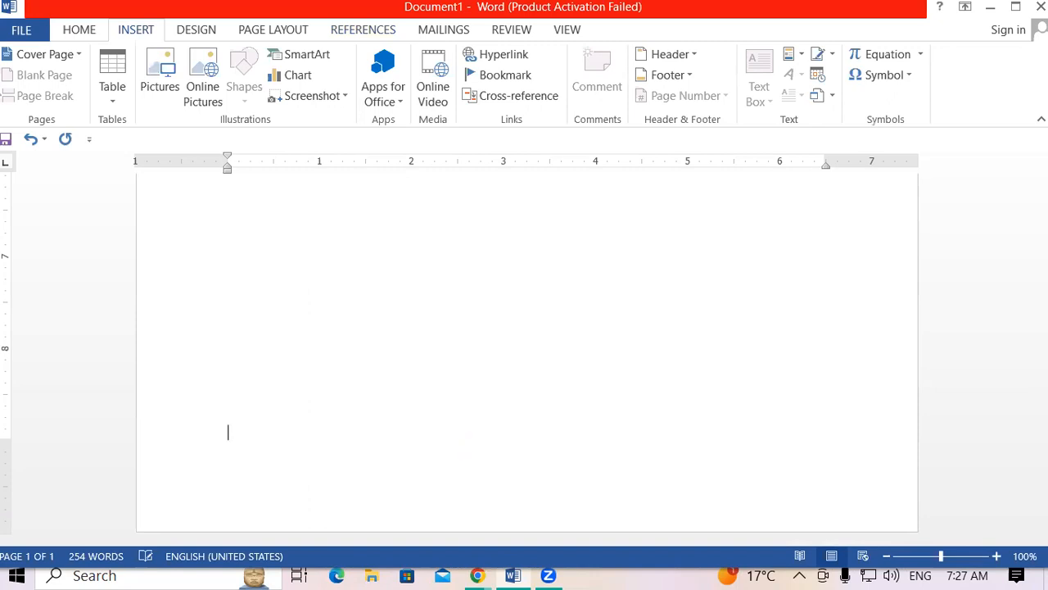
scroll(524, 352, "up", 2)
key("Return")
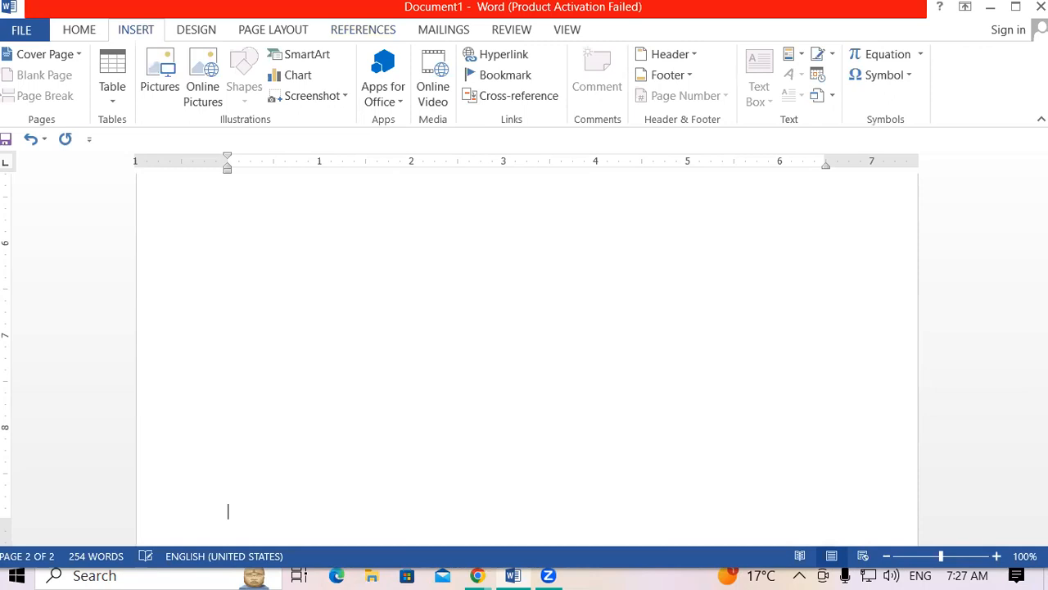
key("ctrl+Return")
key("ctrl+Return")
key("ctrl+Return")
key("ctrl+Return")
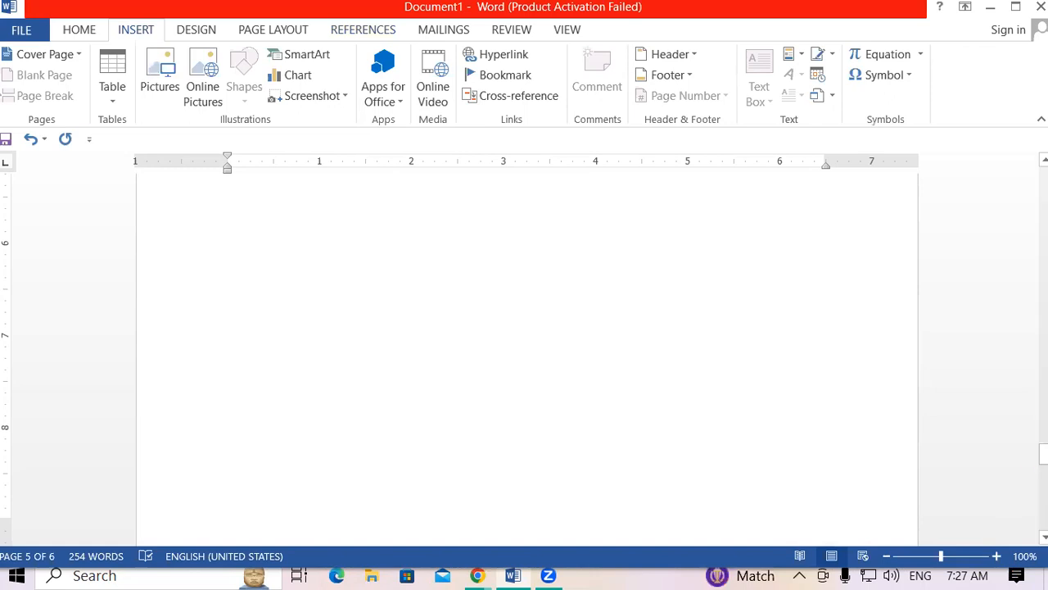
left_click_drag(1044, 453, 1044, 255)
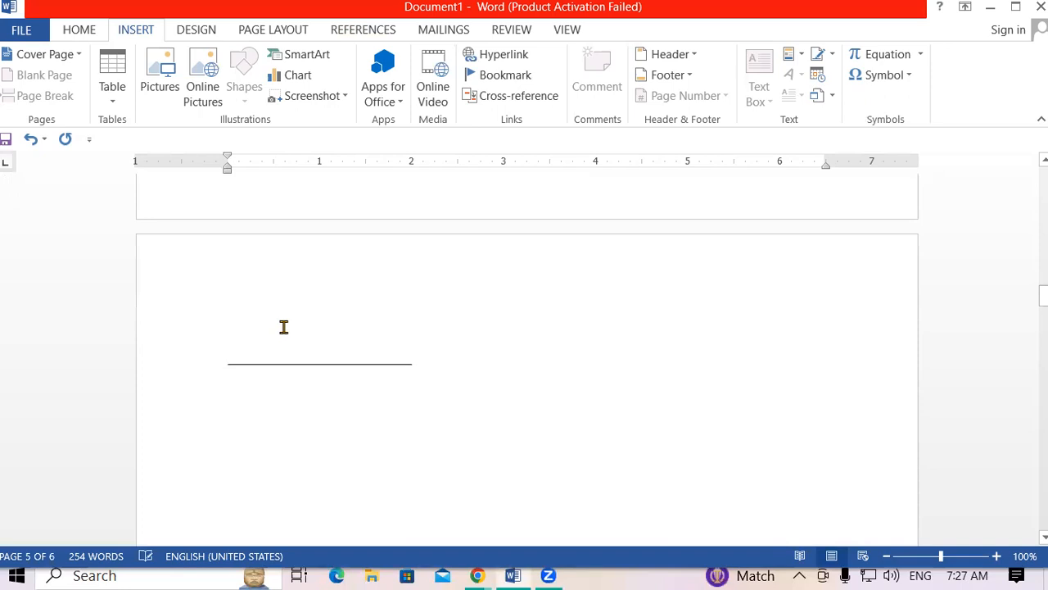
Generate sample paragraphs with =RAND() below the footnote separator.
left_click(284, 326)
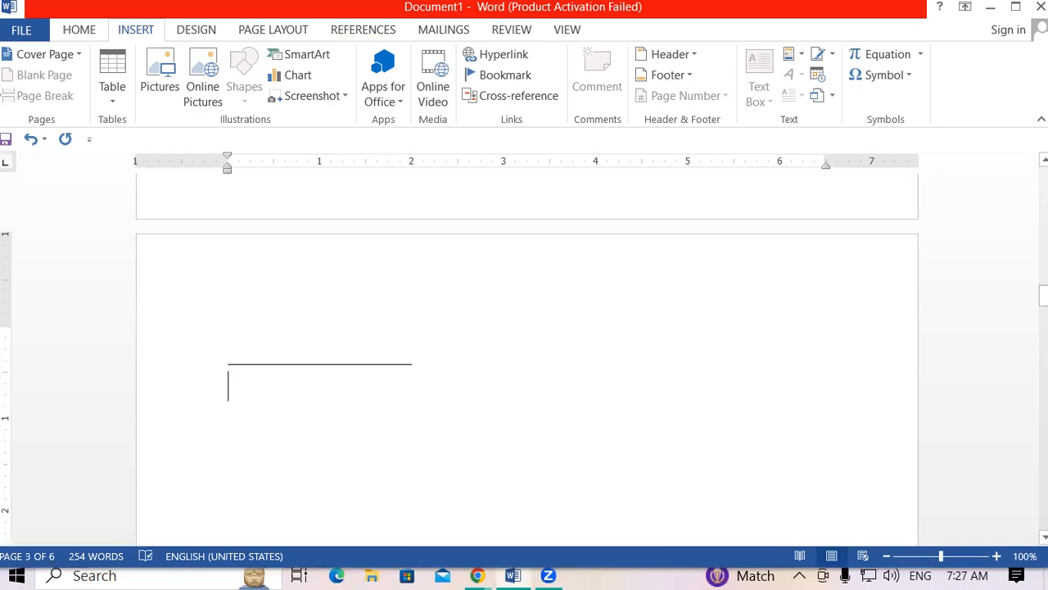
type("=RAN")
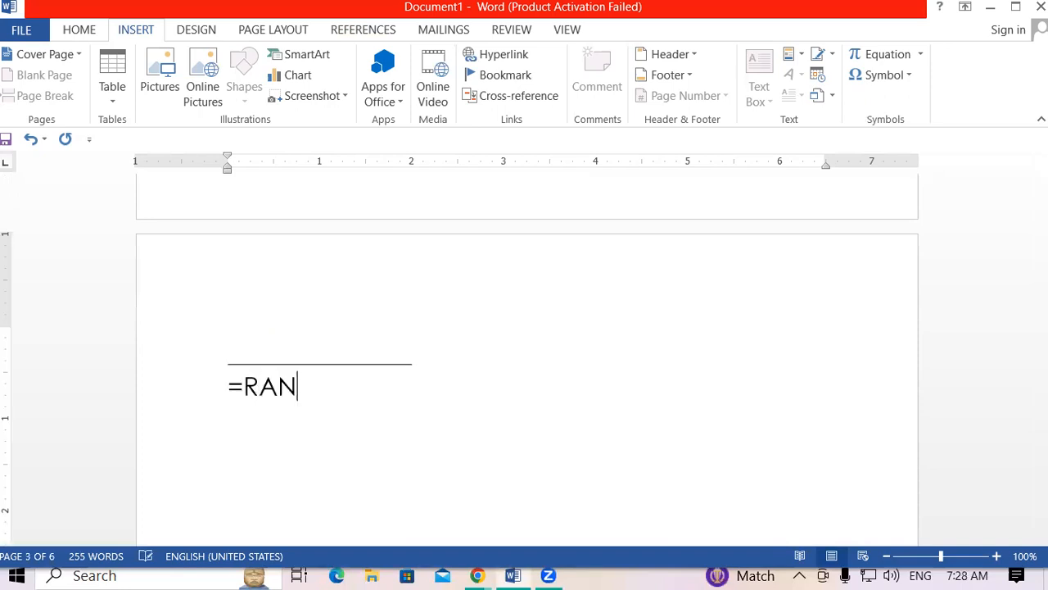
type("D()")
key("Return")
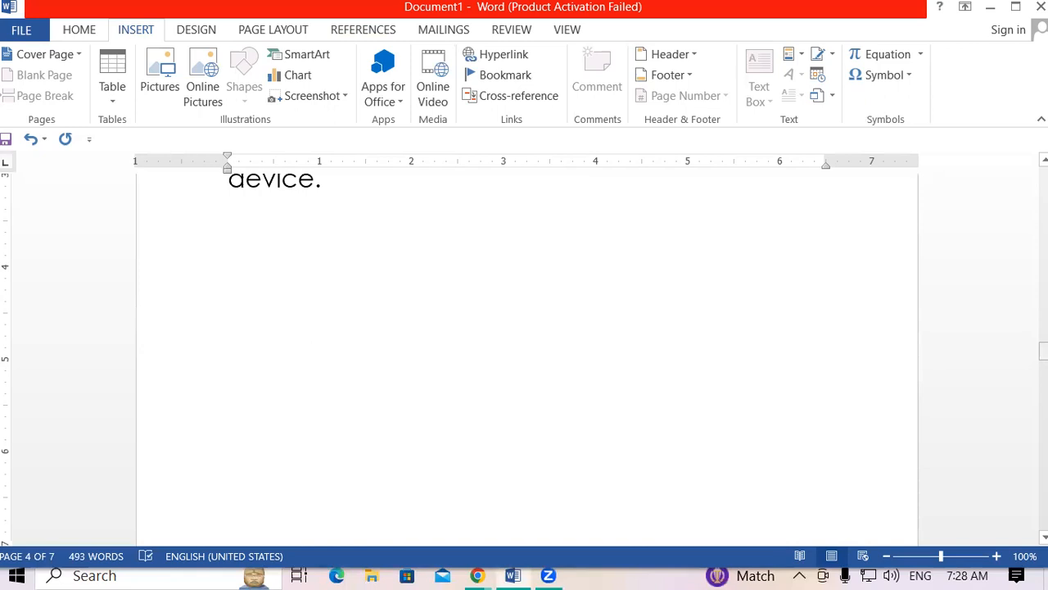
scroll(542, 353, "up", 3)
Insert JOYSTICK between 'in' and 'the', PRINTER after 'collapse' and CPU after 'and'.
left_click(543, 352)
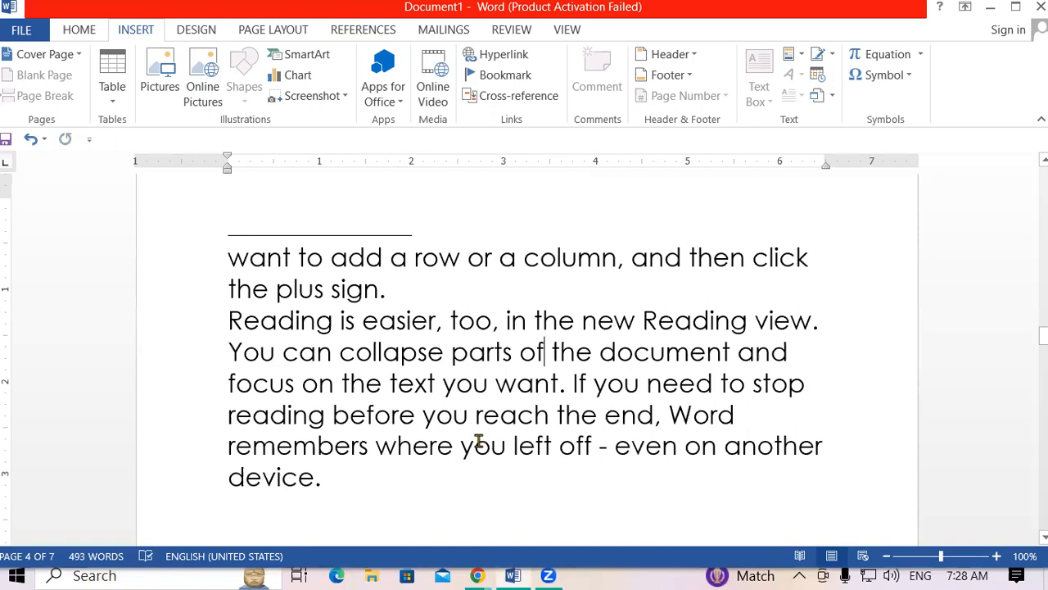
left_click(530, 320)
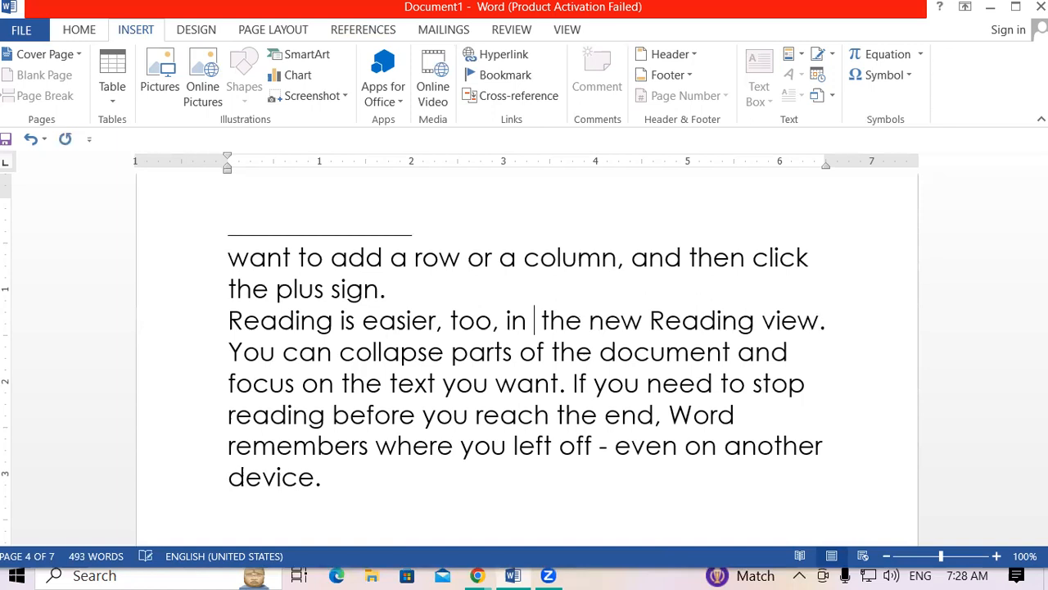
type("J ")
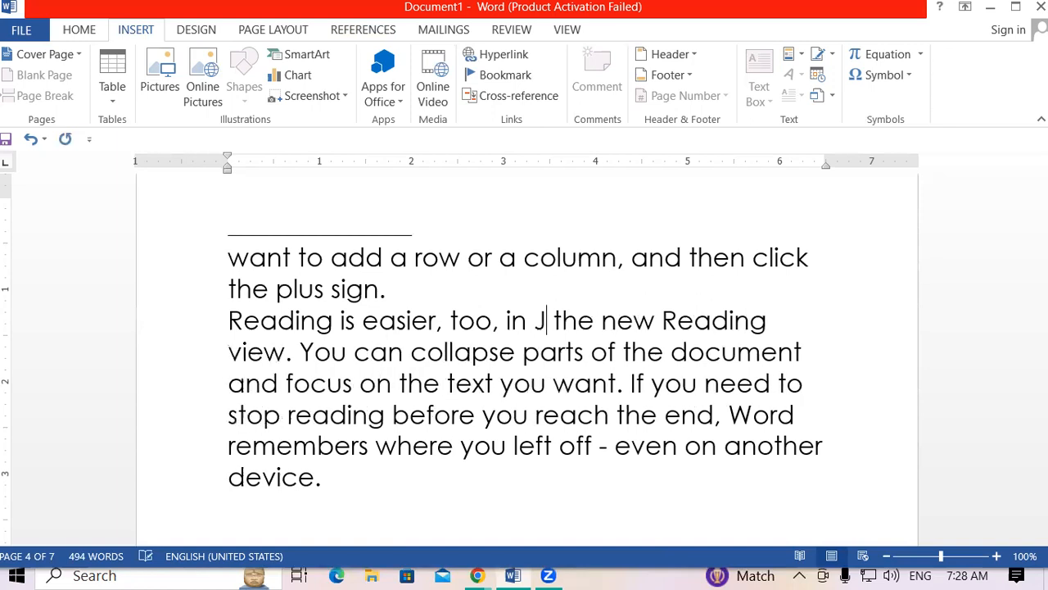
type("OYST")
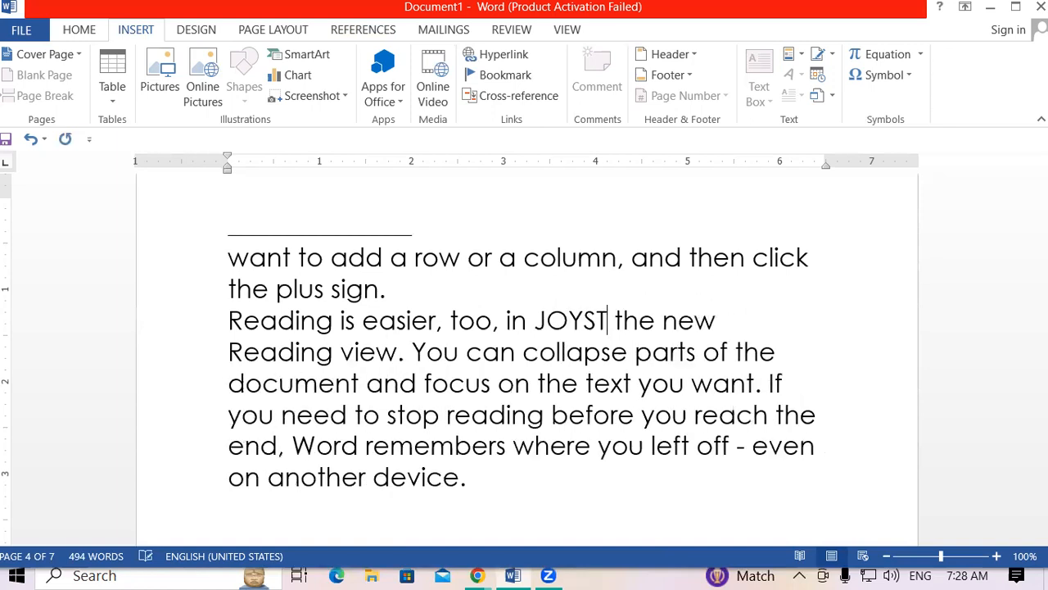
type("ICK")
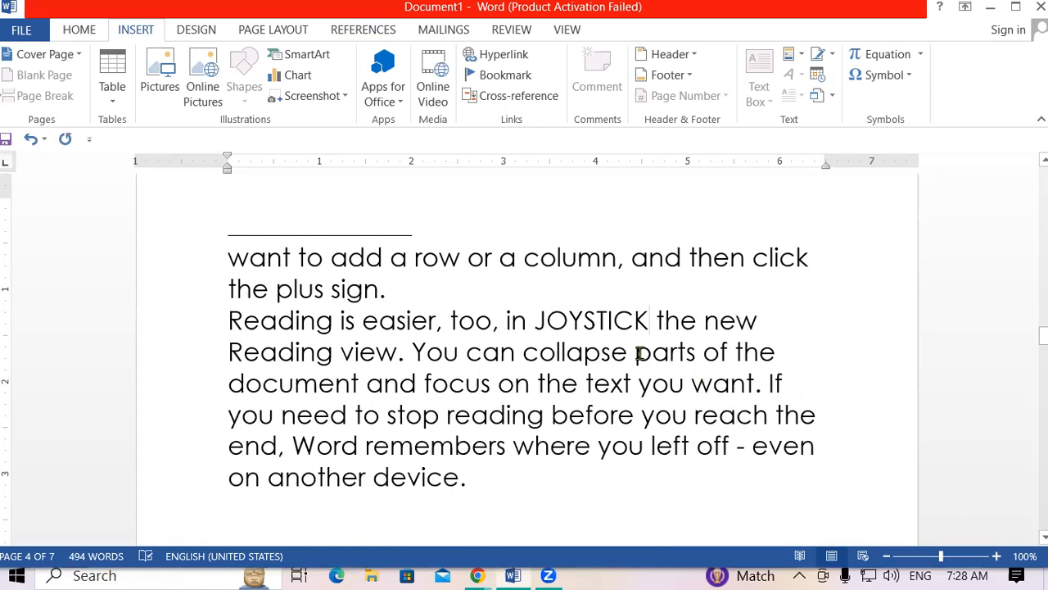
left_click(626, 352)
type("PRI ")
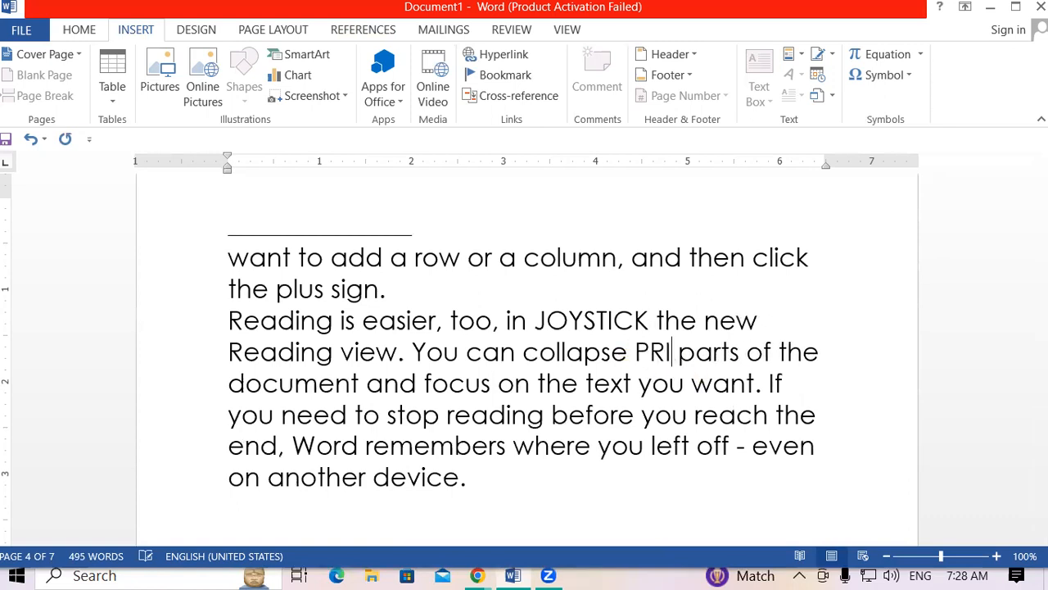
type("NTER")
left_click(496, 385)
type("CP")
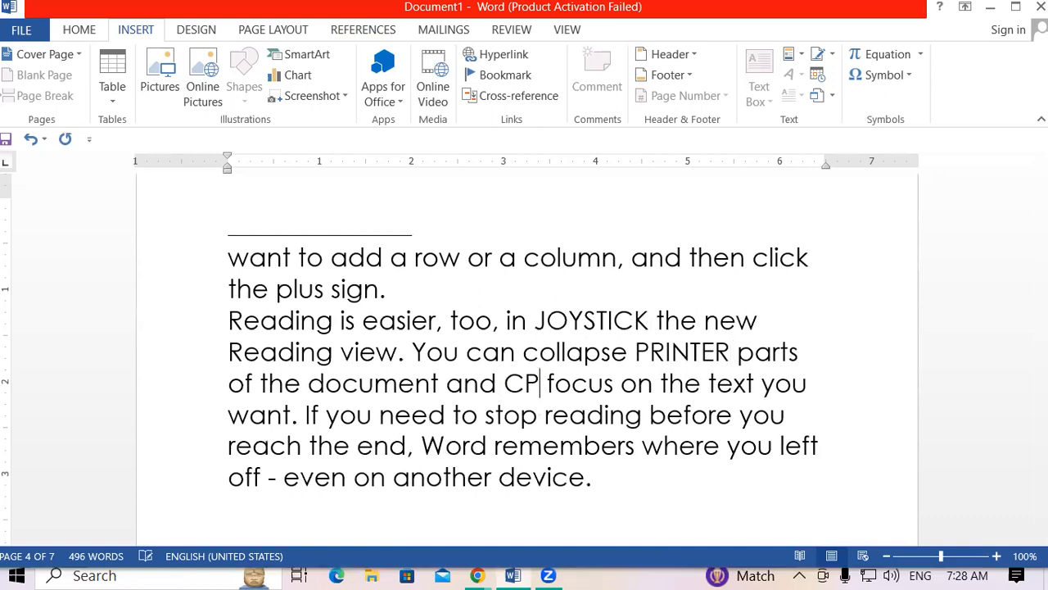
type("U")
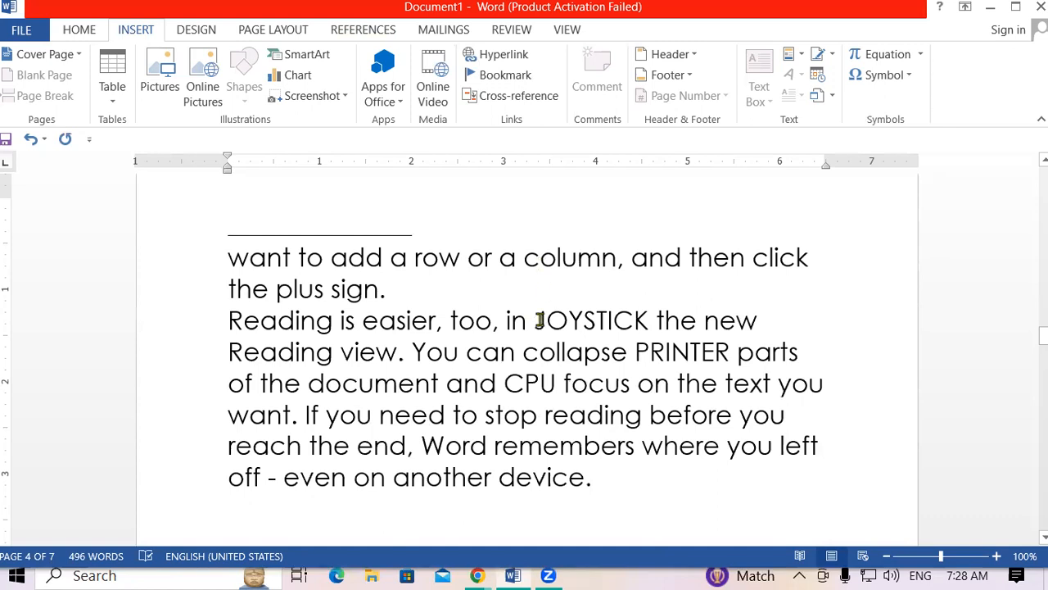
Make JOYSTICK in the Reading paragraph bold and green.
left_click_drag(533, 321, 647, 321)
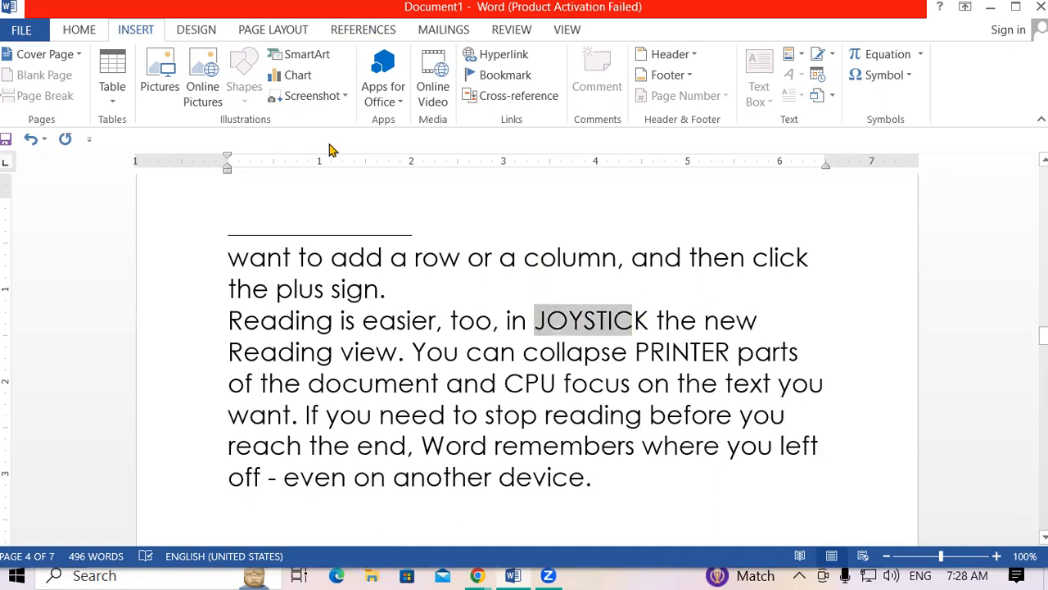
scroll(128, 84, "up", 1)
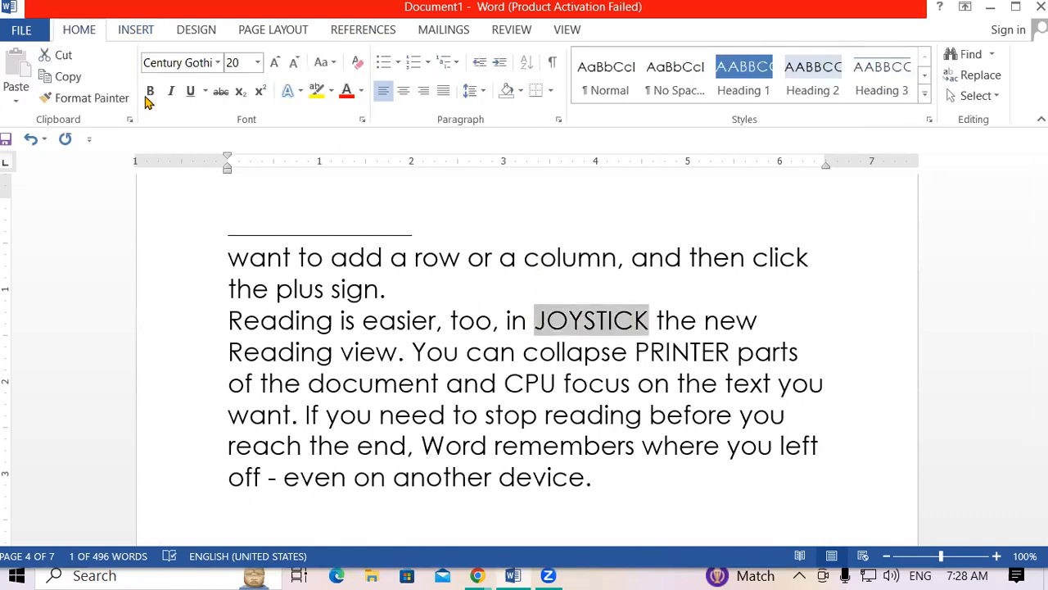
left_click(148, 92)
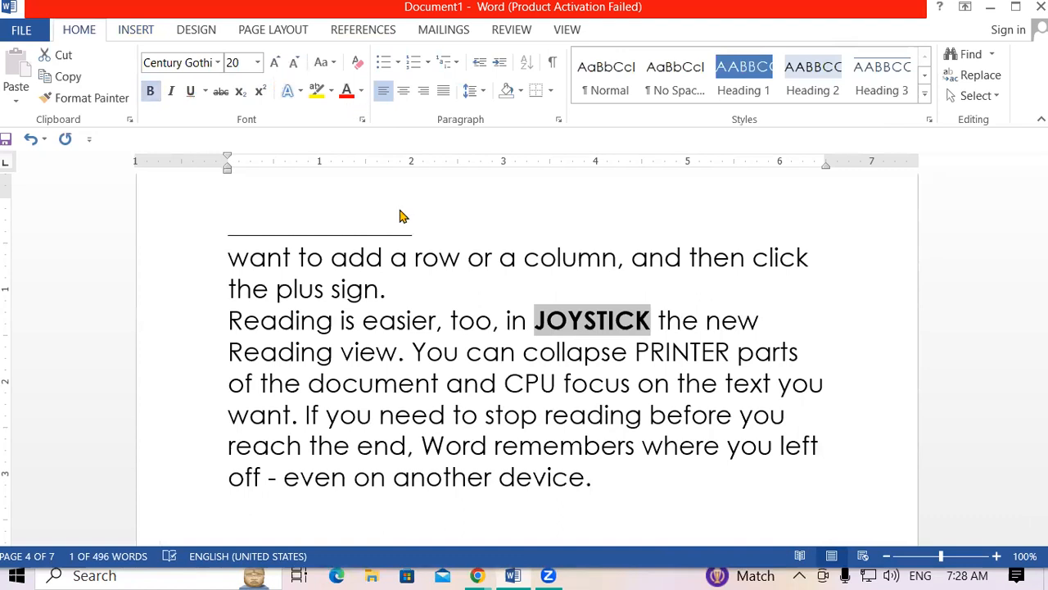
left_click(361, 90)
left_click(425, 257)
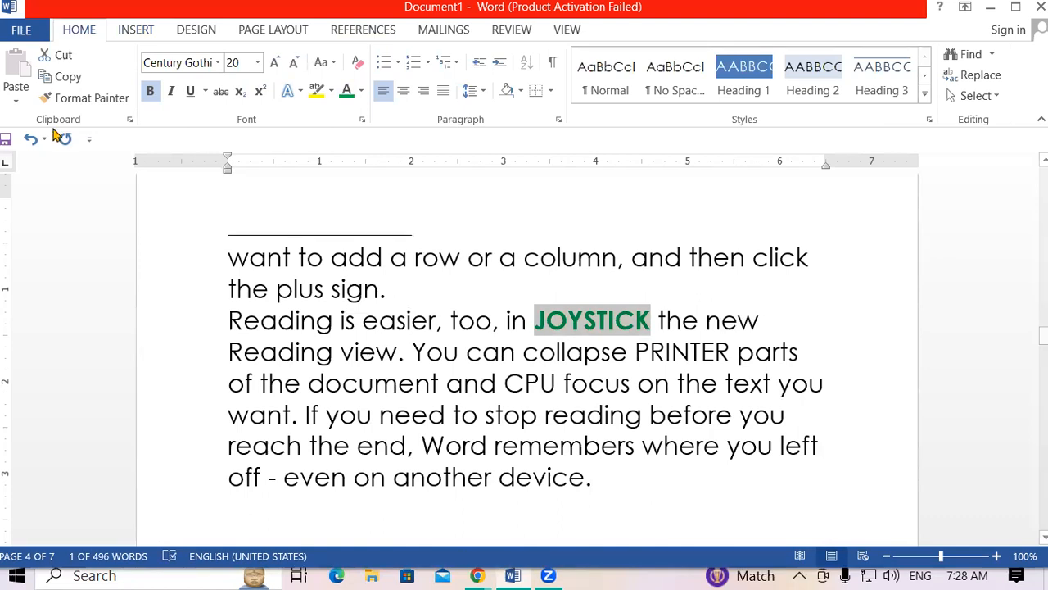
Copy JOYSTICK's bold green formatting onto PRINTER and then CPU with Format Painter.
key("alt+h")
key("f")
key("p")
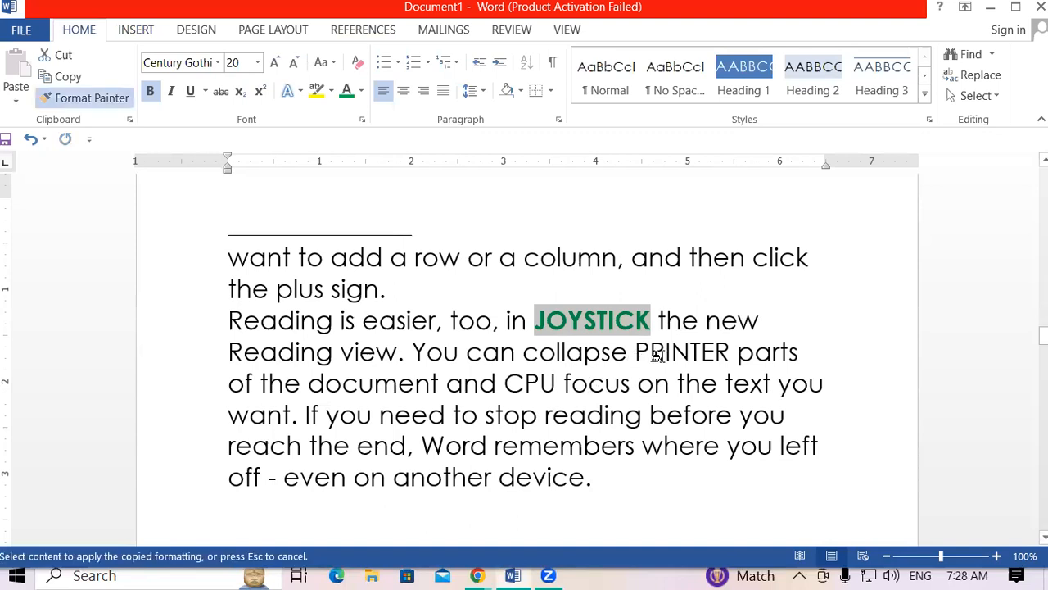
left_click_drag(655, 354, 725, 359)
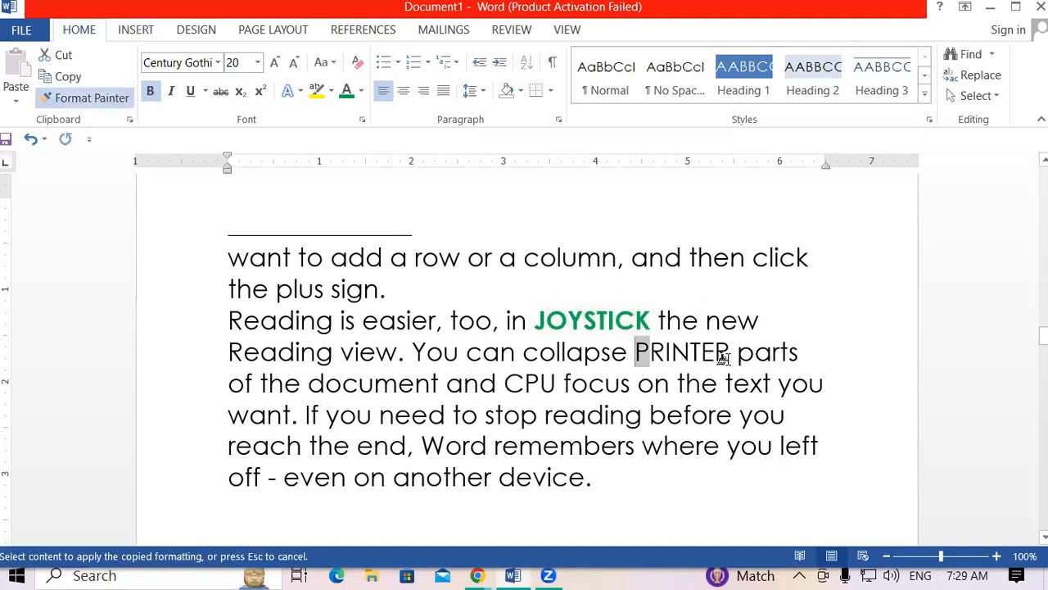
left_click(100, 102)
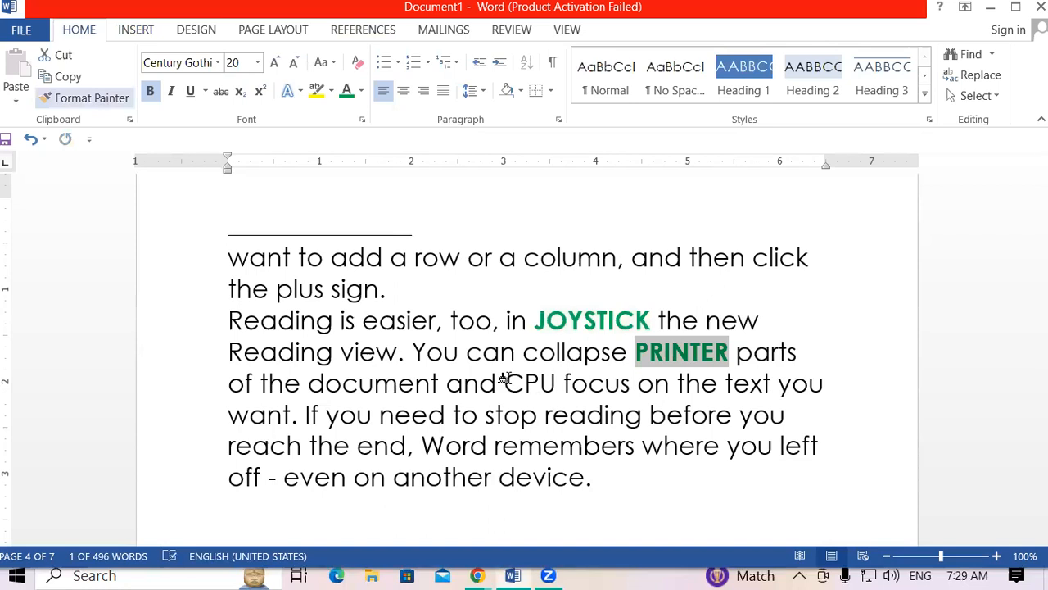
left_click_drag(503, 380, 557, 383)
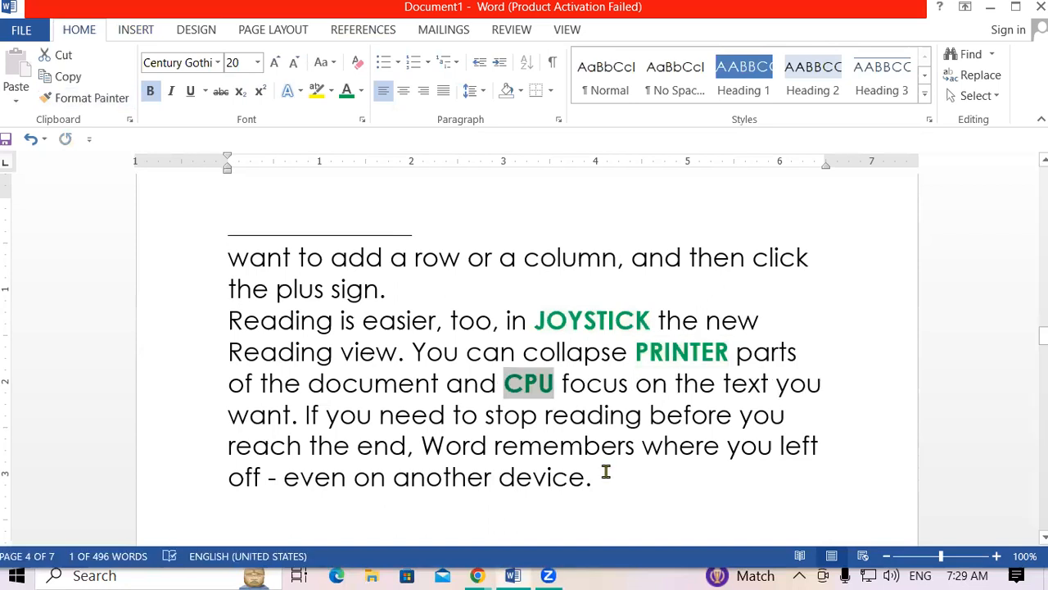
left_click(696, 396)
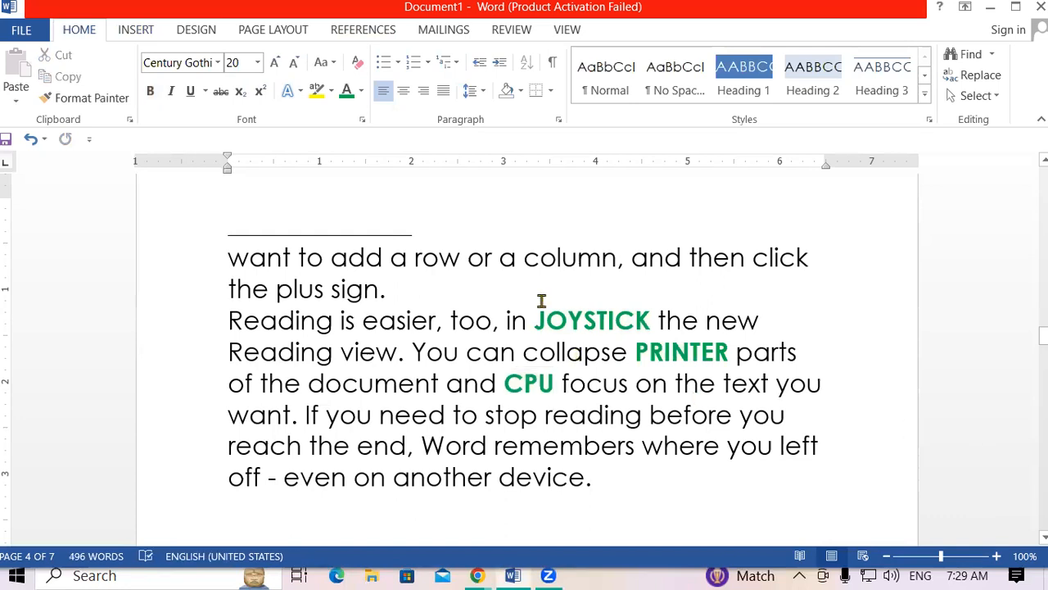
Select the word JOYSTICK in the Reading paragraph, then deselect it.
double_click(618, 316)
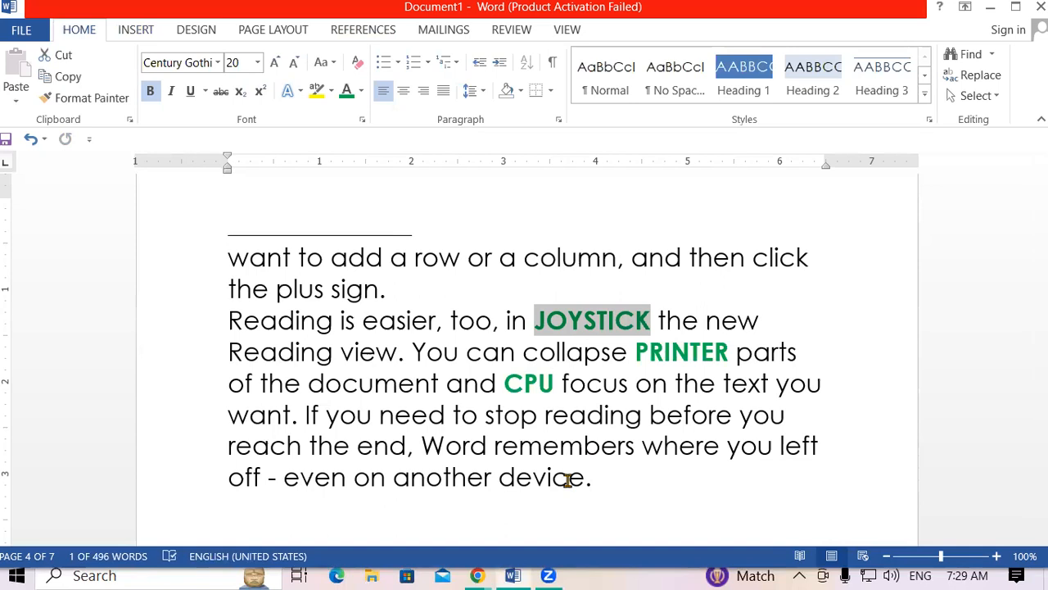
left_click(638, 401)
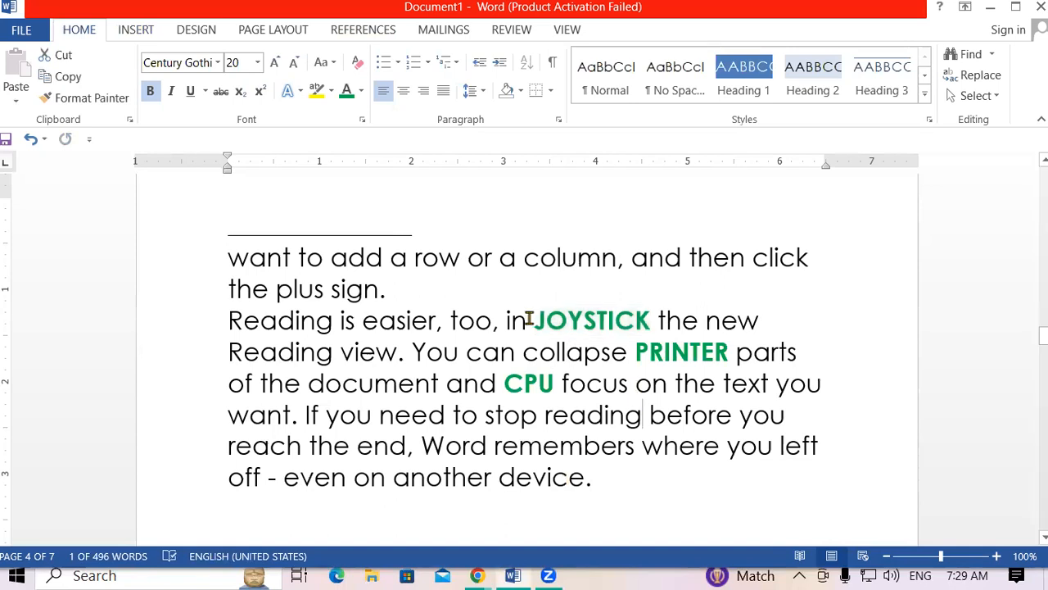
left_click_drag(539, 319, 652, 319)
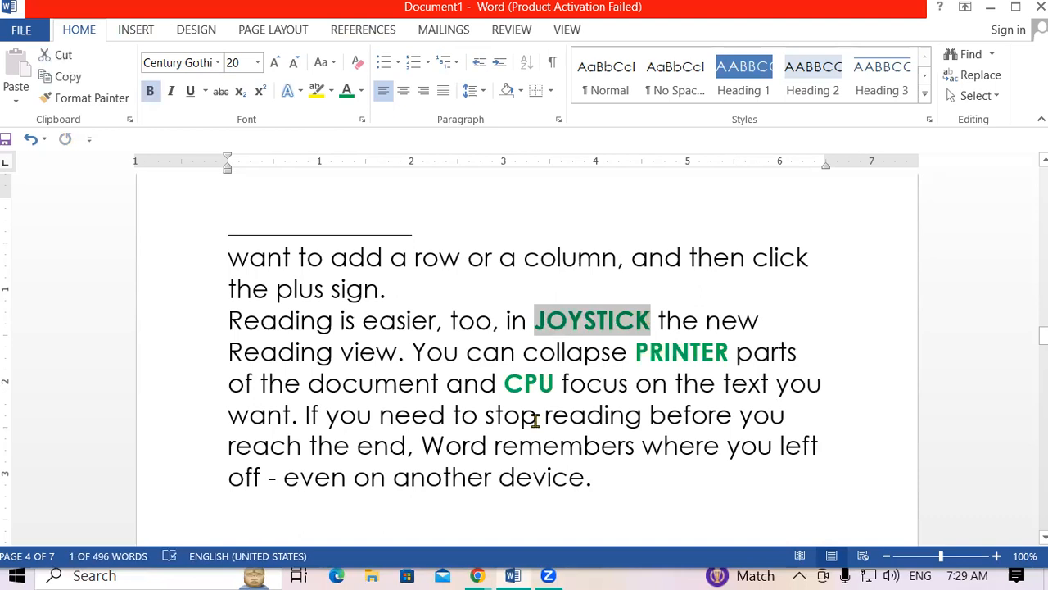
left_click(455, 413)
Show the References tools and place the insertion point just before PRINTER.
left_click(389, 30)
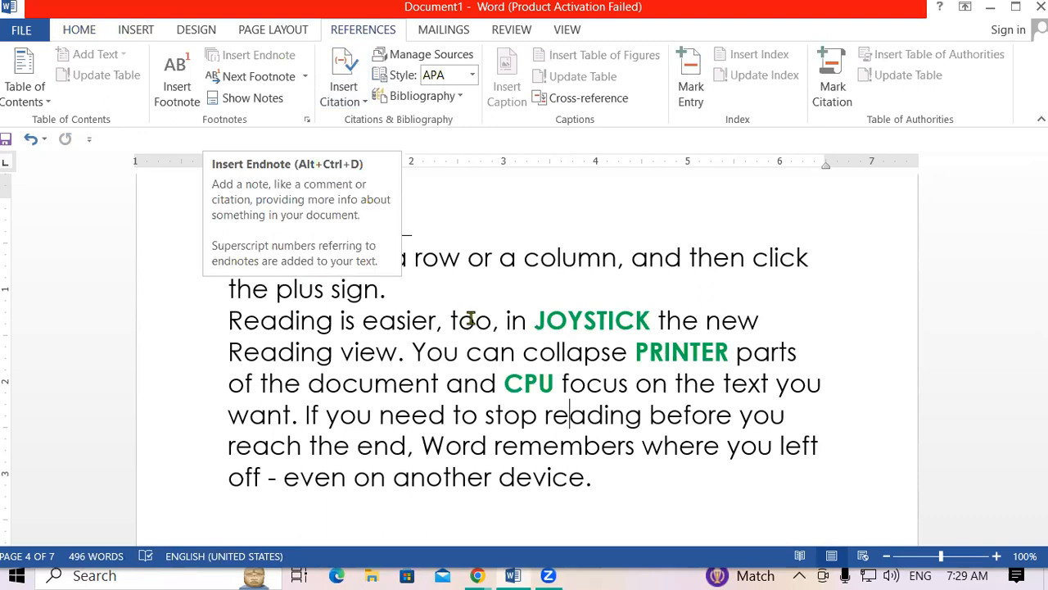
left_click(534, 321)
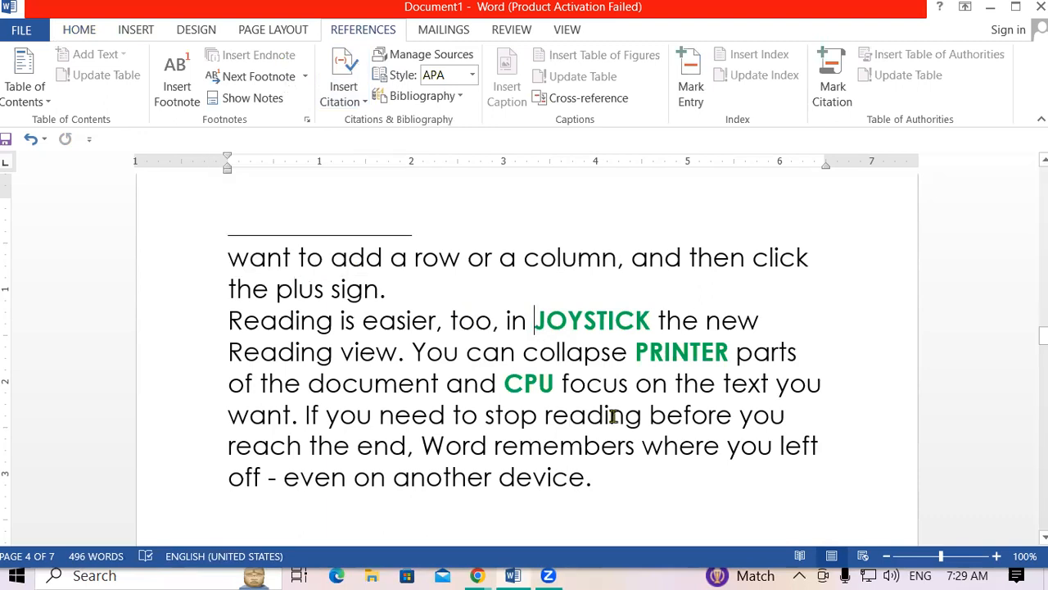
left_click(631, 357)
left_click(636, 357)
scroll(637, 357, "down", 2)
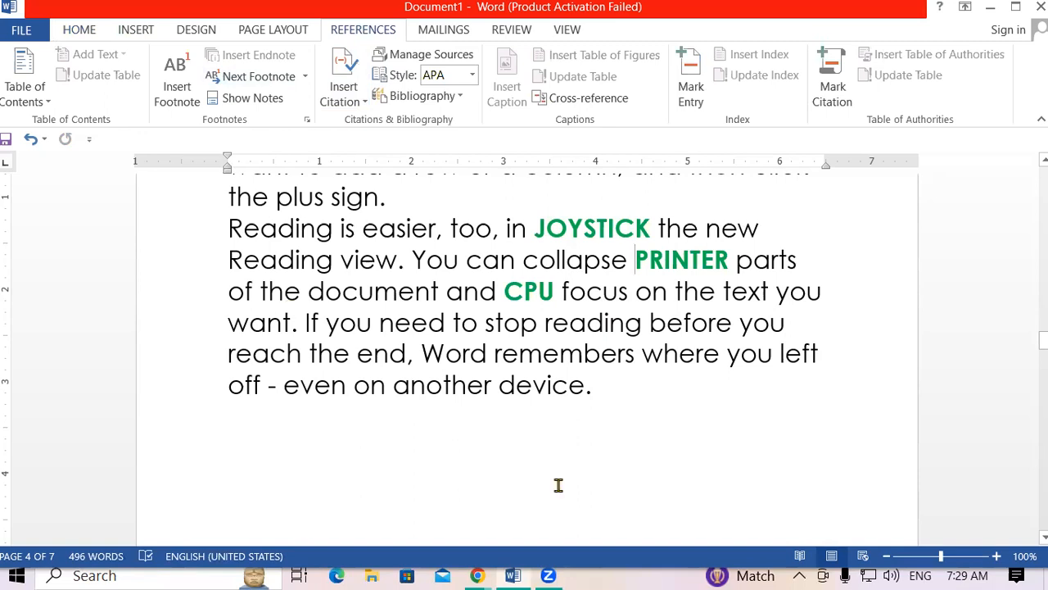
key("ctrl+n")
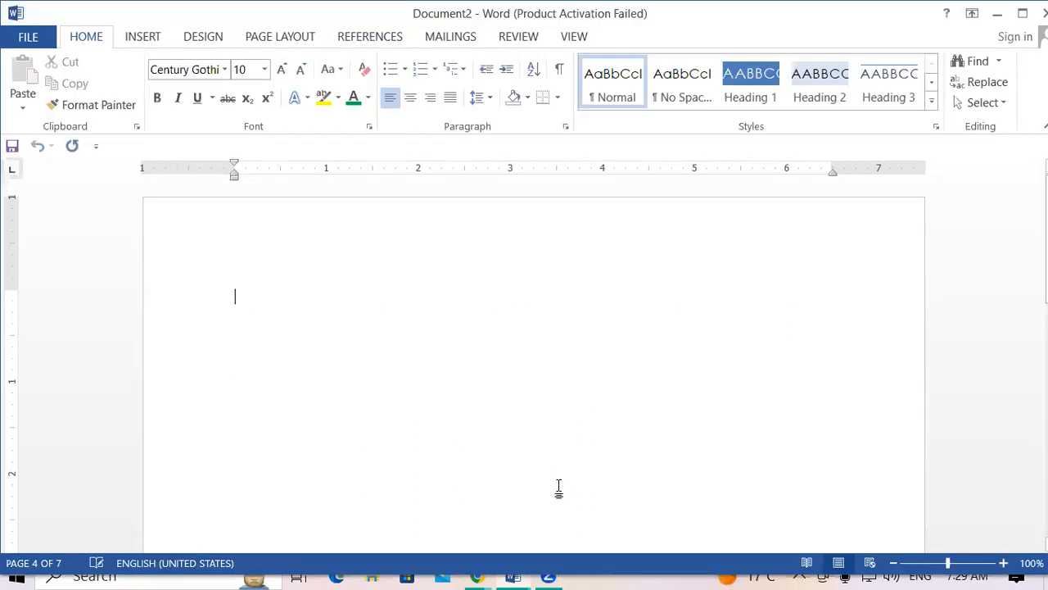
Generate nine pages of sample text with =RAND(125) in the new document.
type("=RAND(125)")
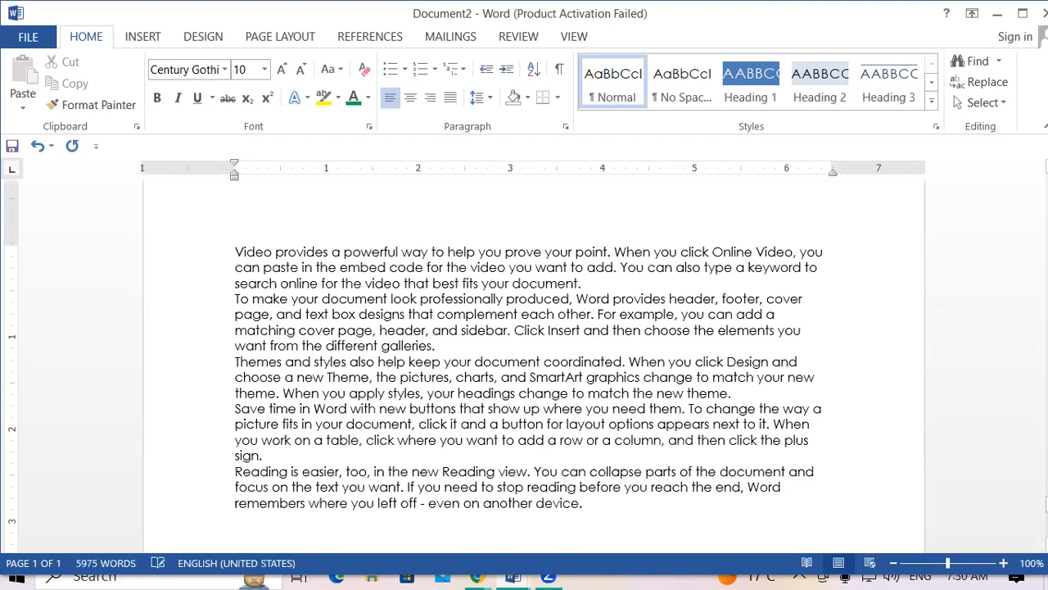
left_click_drag(1046, 502, 1046, 181)
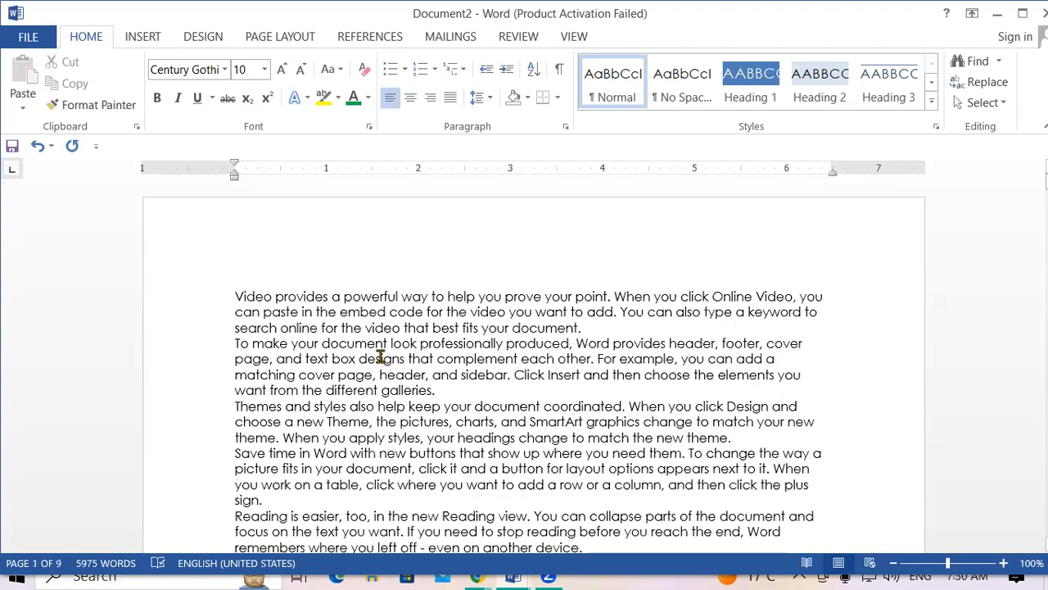
left_click(442, 296)
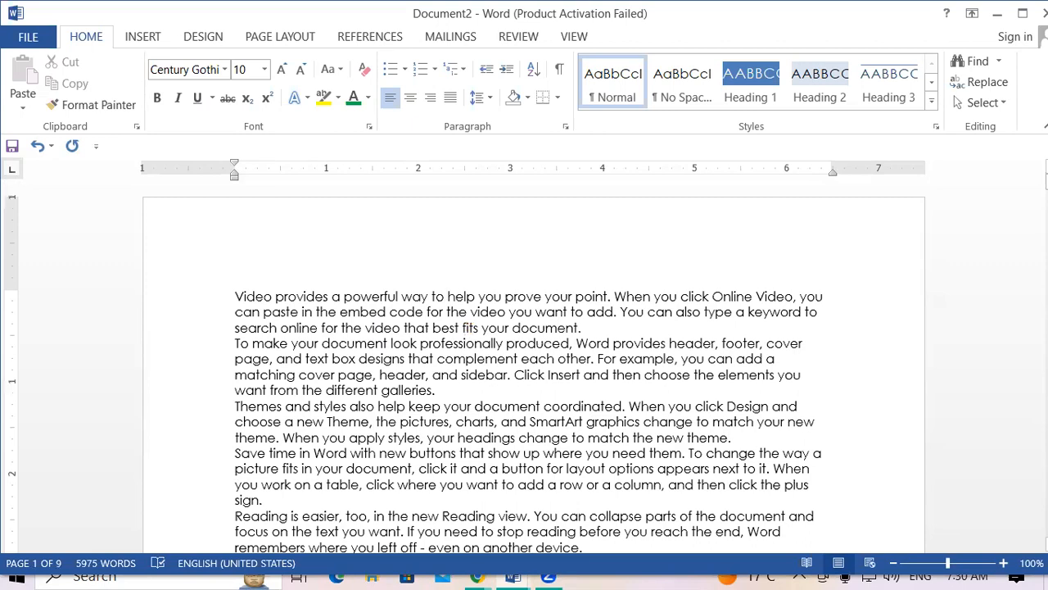
Insert JOYSTICK, PRINTER and CPU at three spots in the first two sample paragraphs.
type("JOYS")
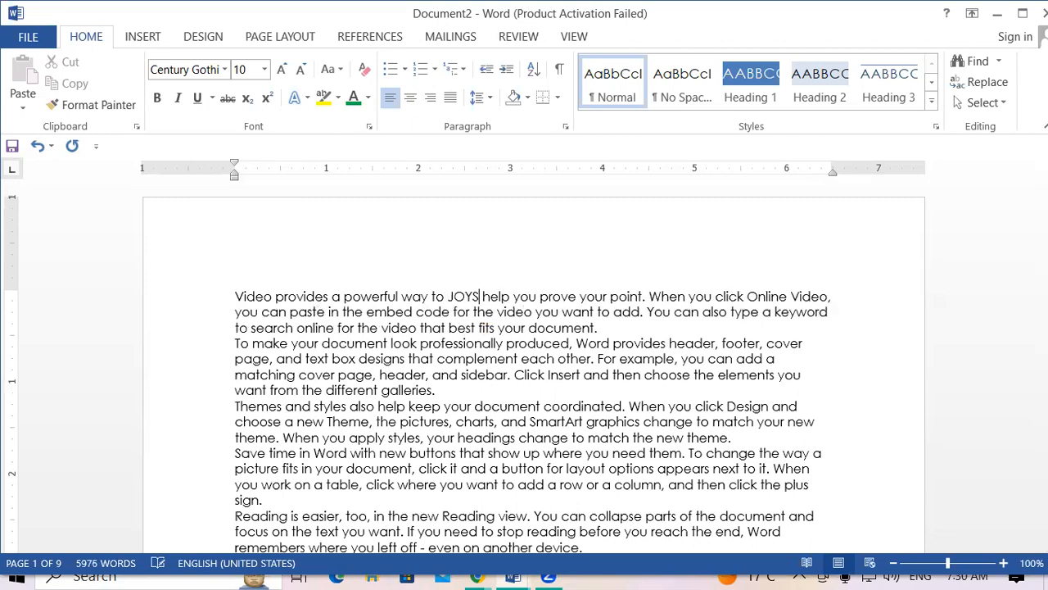
type("TICK")
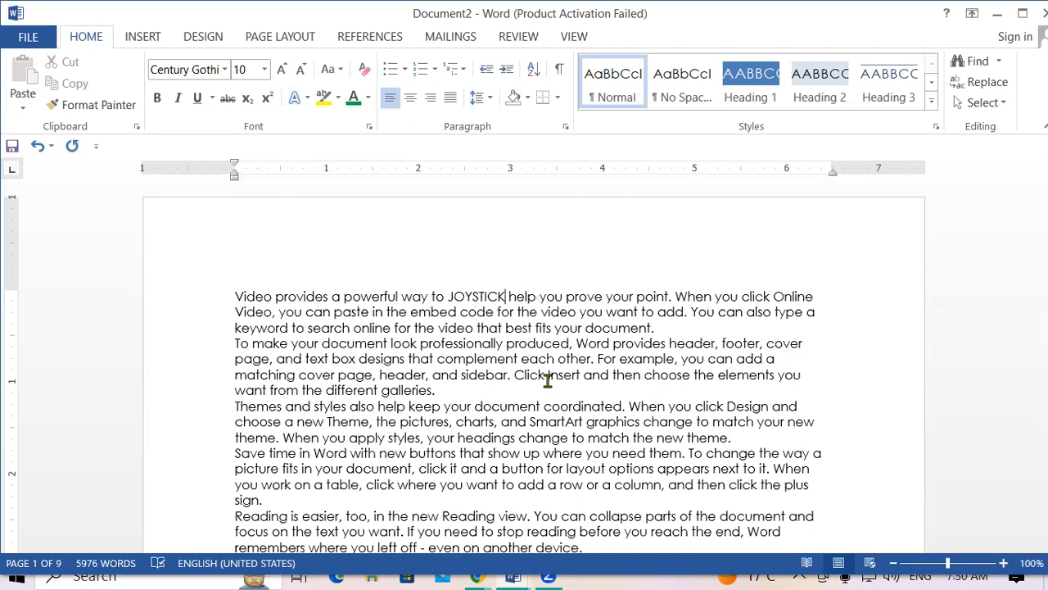
left_click(638, 311)
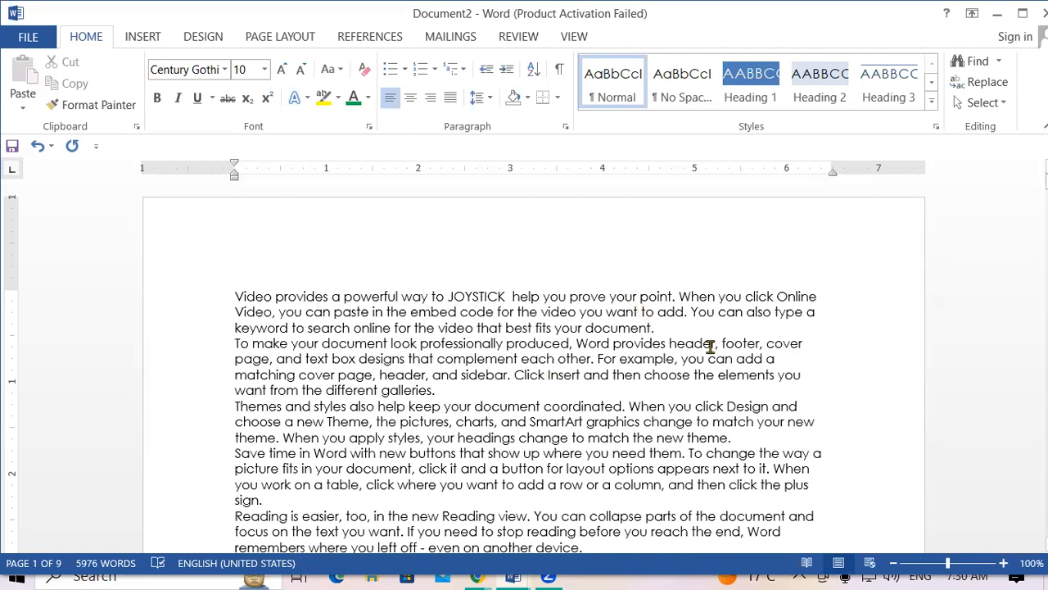
type("P ")
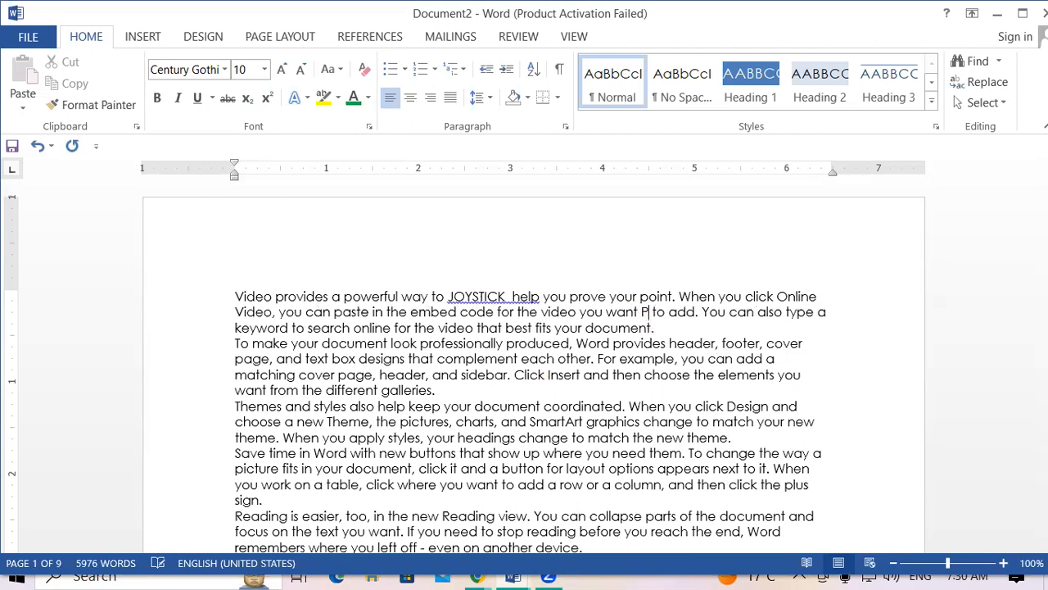
type("RINTER")
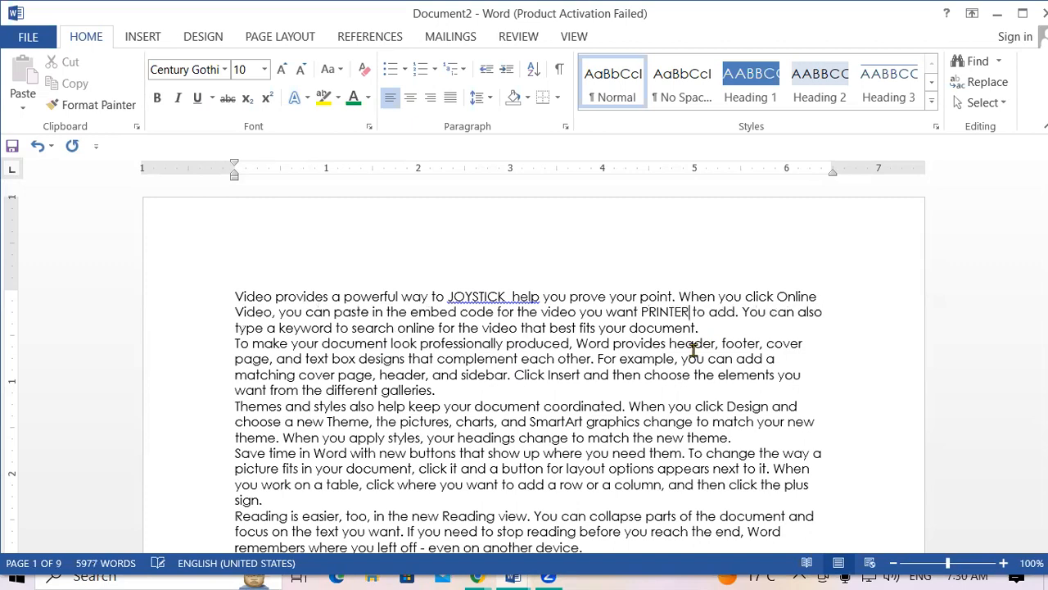
left_click(573, 344)
type("C")
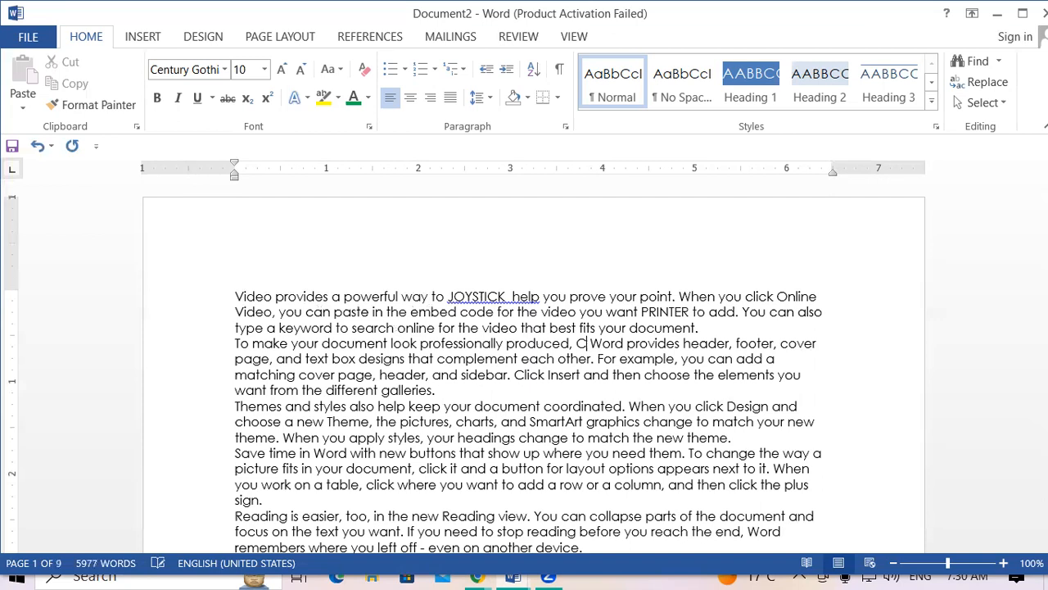
type("PU")
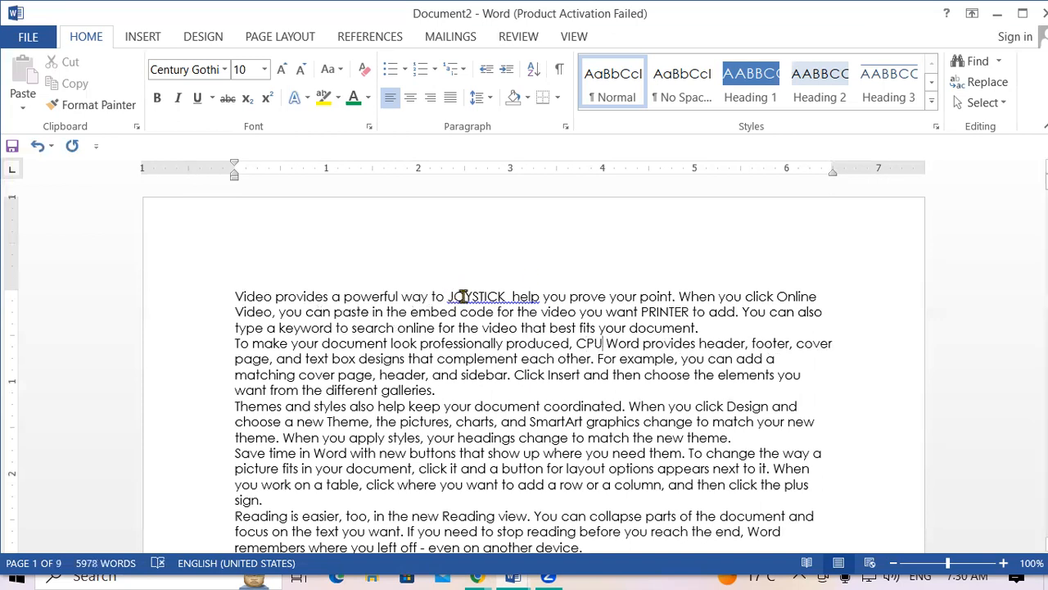
Enlarge JOYSTICK in the first line to 22 pt and make it bold.
double_click(502, 297)
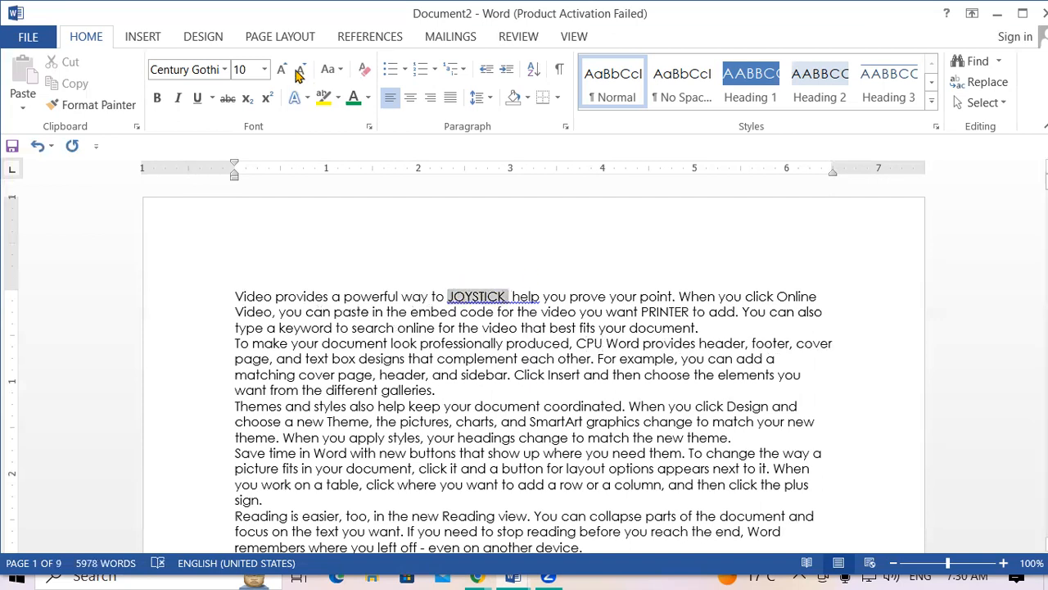
left_click(281, 70)
left_click(281, 70)
left_click(281, 70)
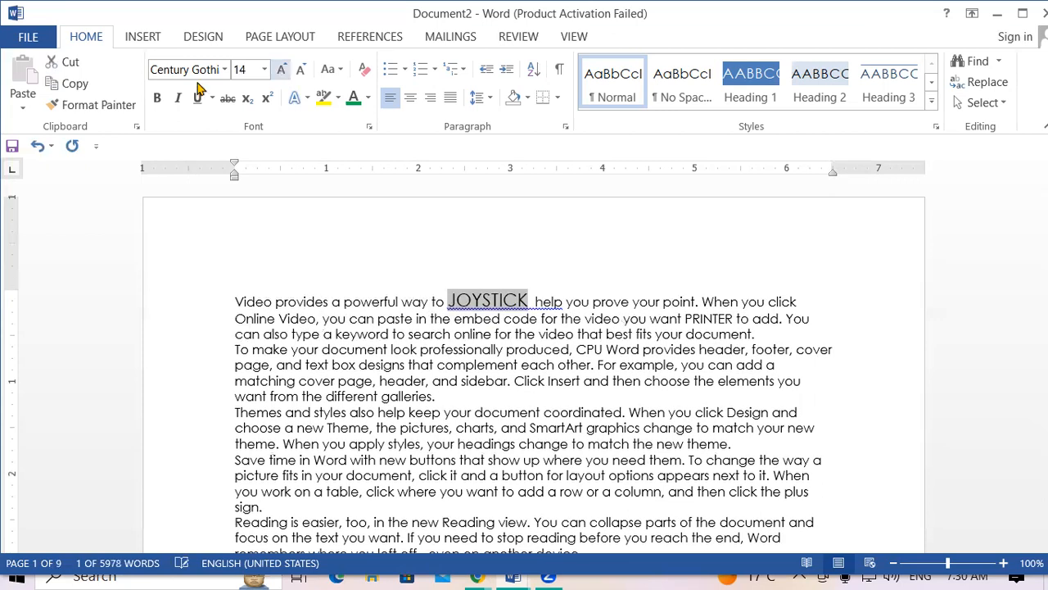
left_click(281, 70)
left_click(281, 70)
left_click(281, 71)
left_click(281, 71)
left_click(159, 98)
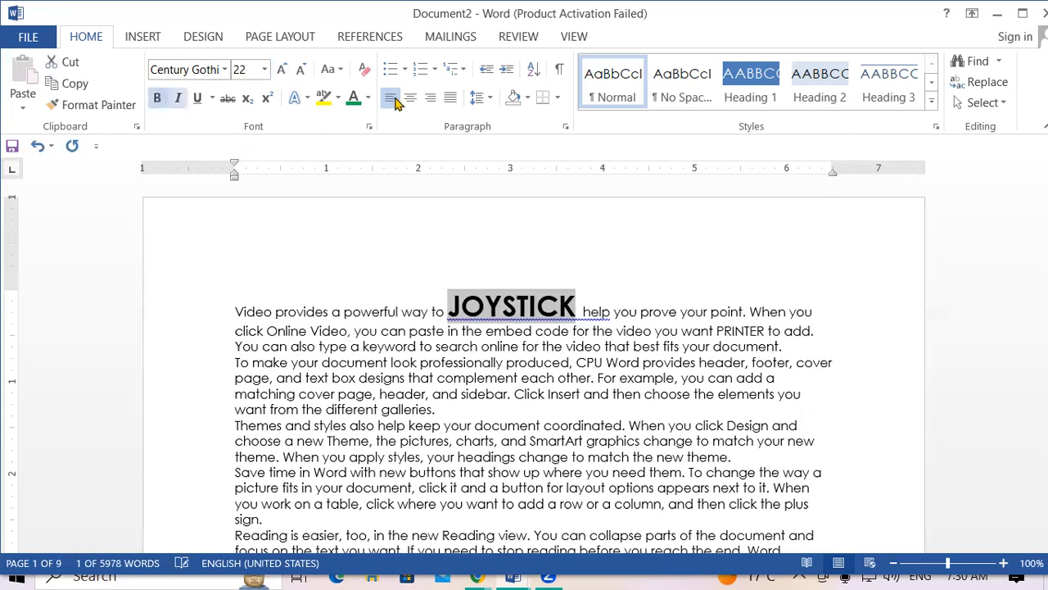
left_click(510, 393)
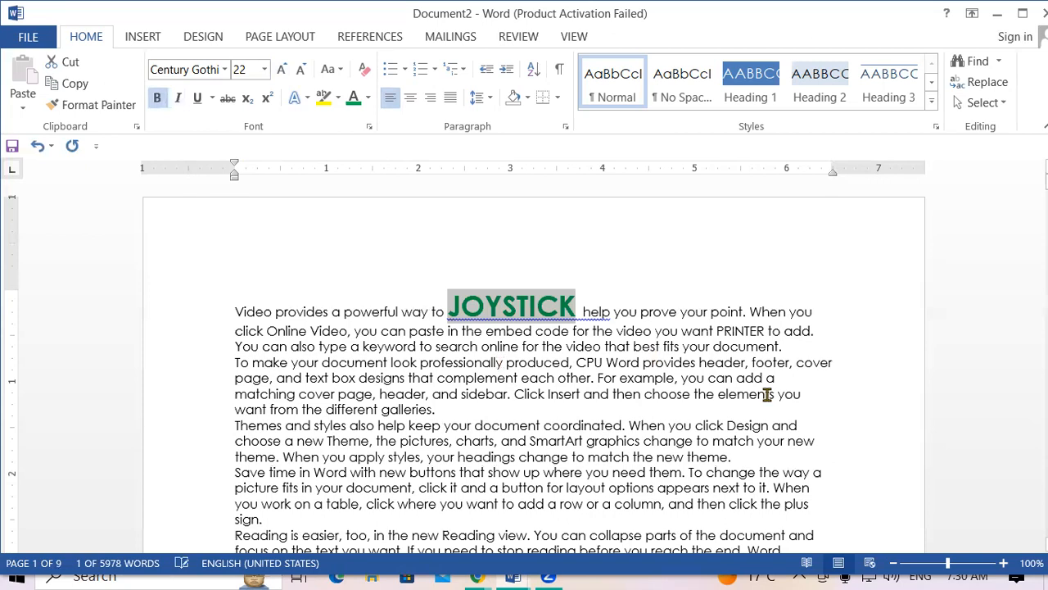
left_click_drag(502, 305, 527, 304)
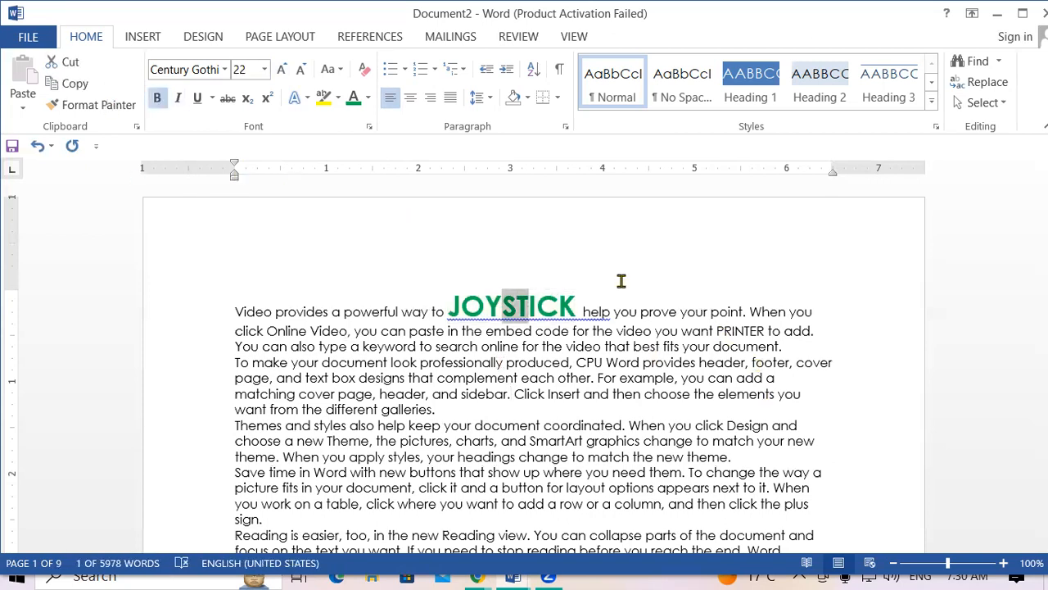
left_click(111, 104)
mouse_move(727, 330)
left_mouse_down()
mouse_move(766, 331)
mouse_move(709, 331)
left_mouse_up()
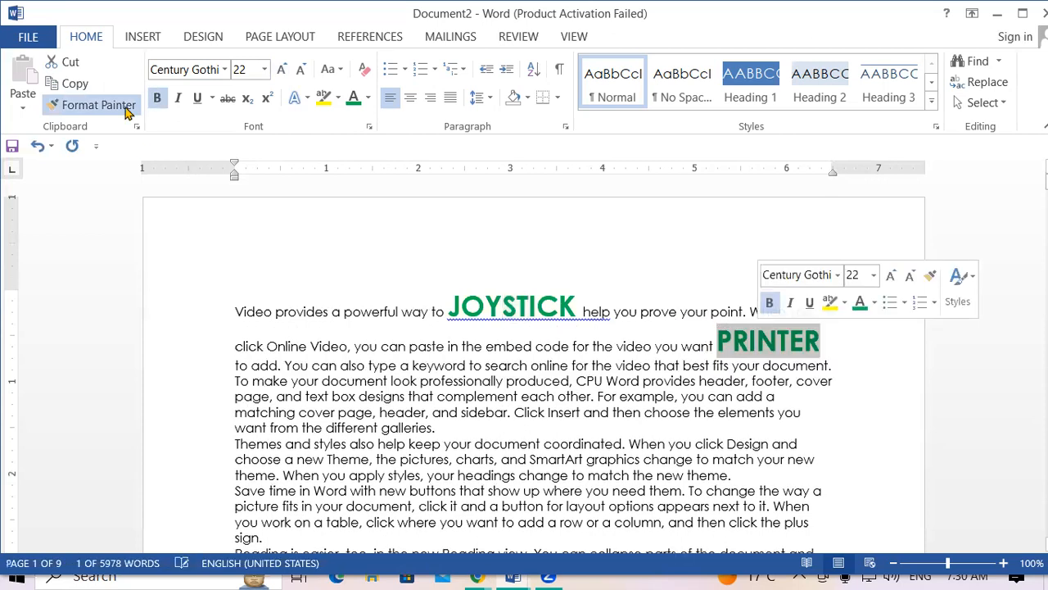
left_click(123, 105)
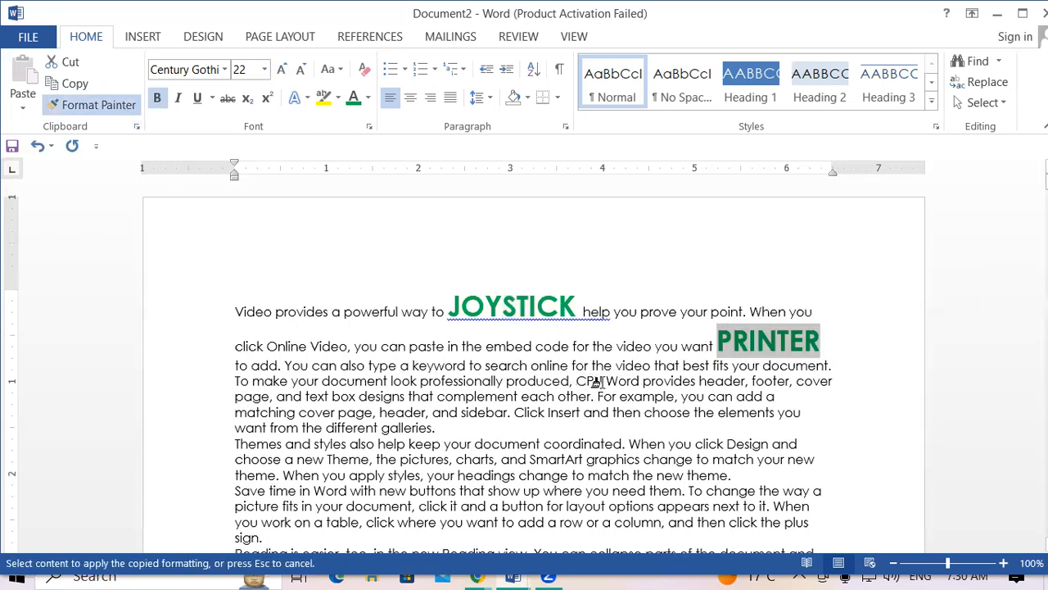
left_click_drag(577, 381, 603, 382)
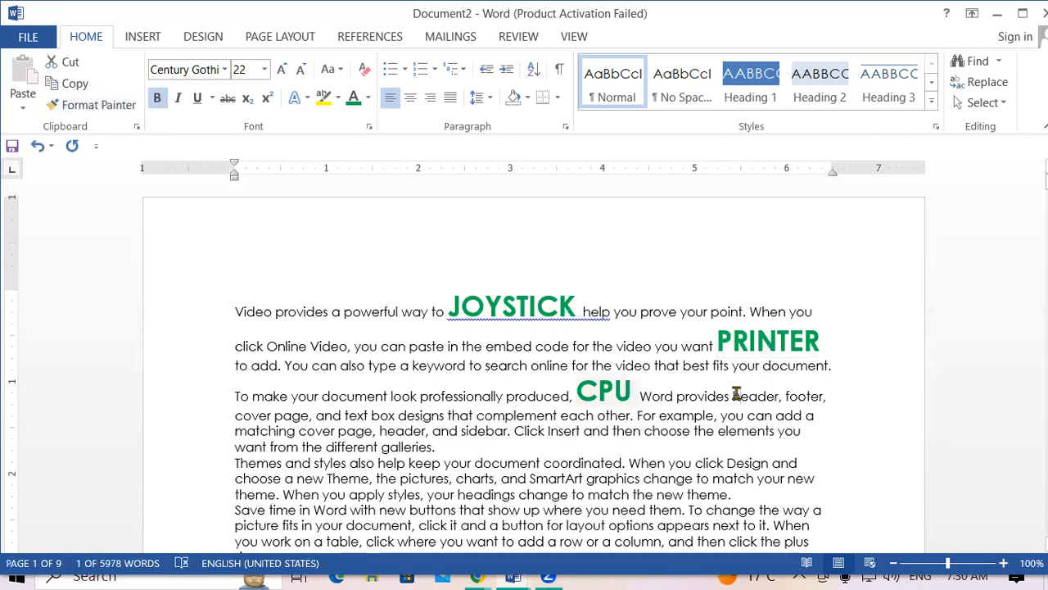
left_click(737, 394)
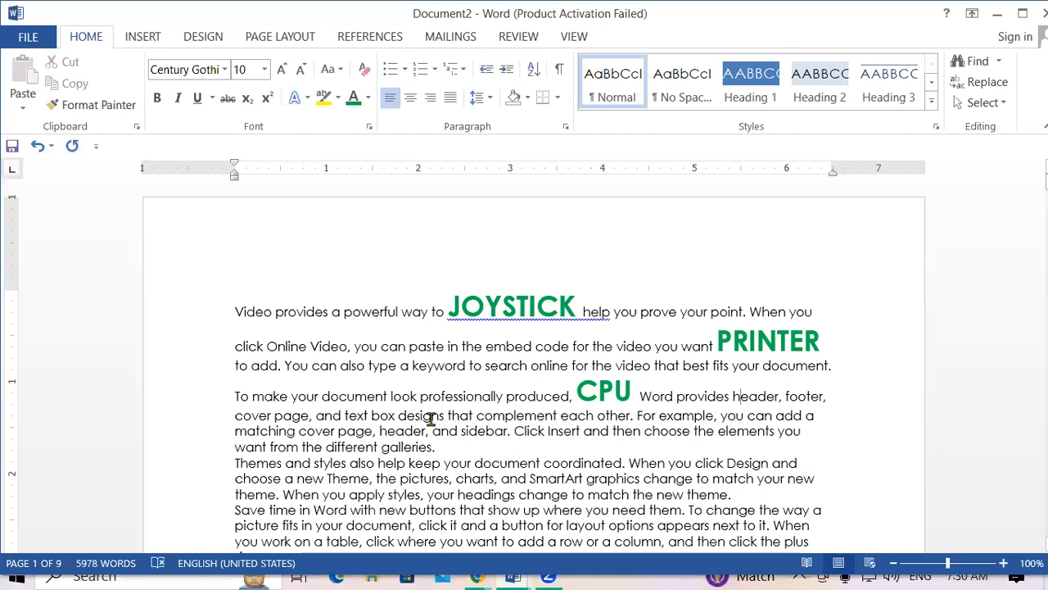
Add footnotes INPUT DEVICE to JOYSTICK and OUTPUT DEVICE to PRINTER.
left_click_drag(448, 305, 581, 307)
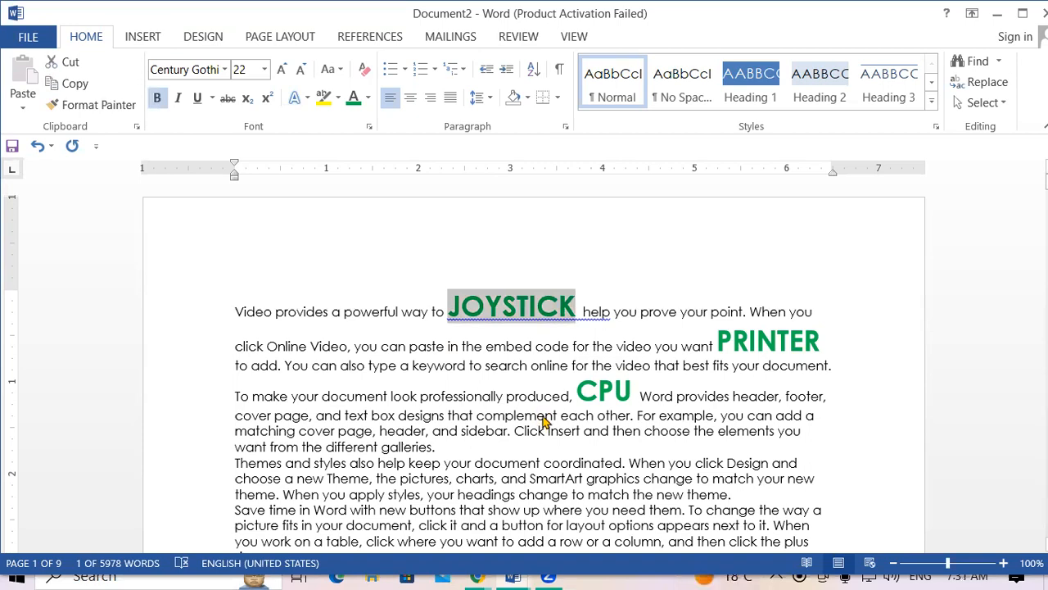
key("ctrl+alt+f")
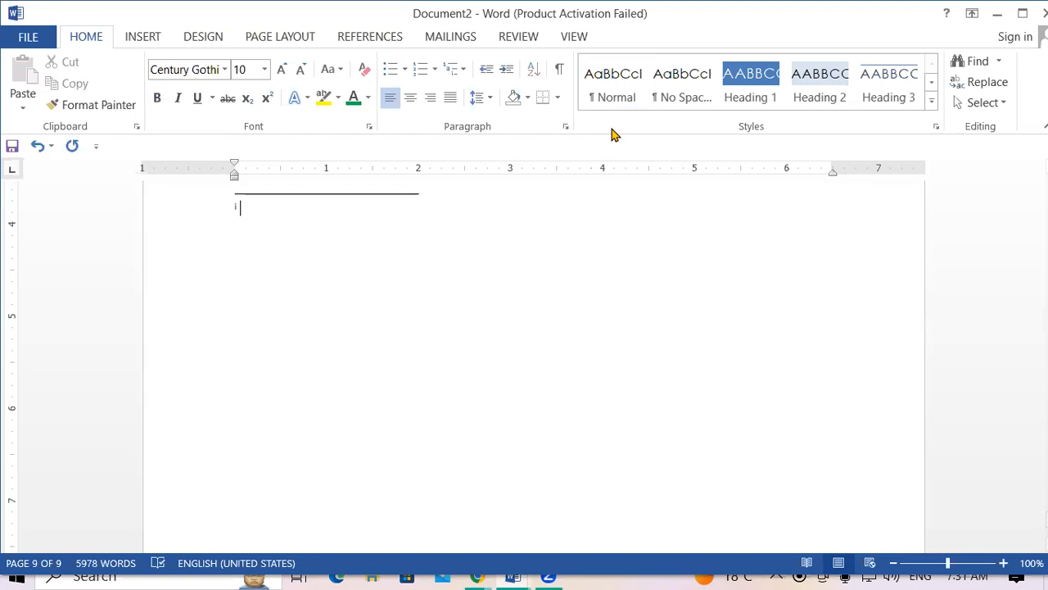
type("INPUT DEV")
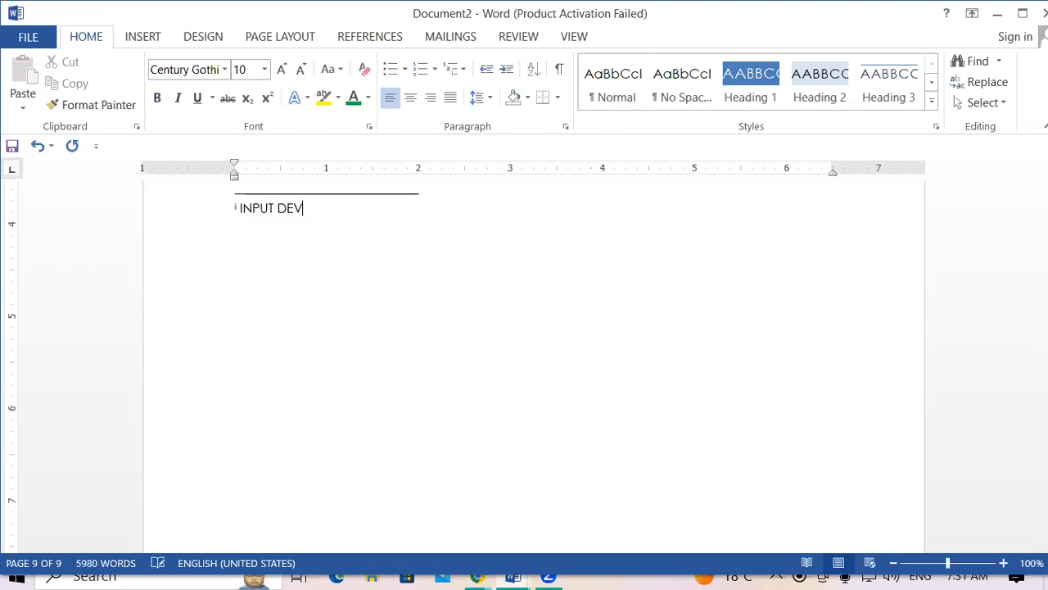
type("ICE")
scroll(265, 271, "up", 5)
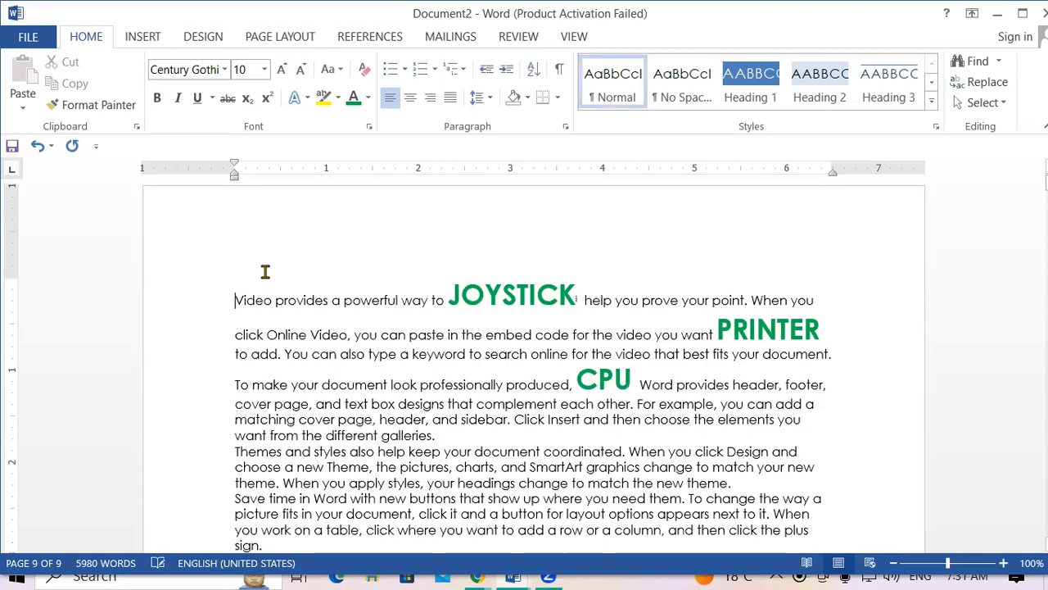
left_click_drag(718, 328, 820, 329)
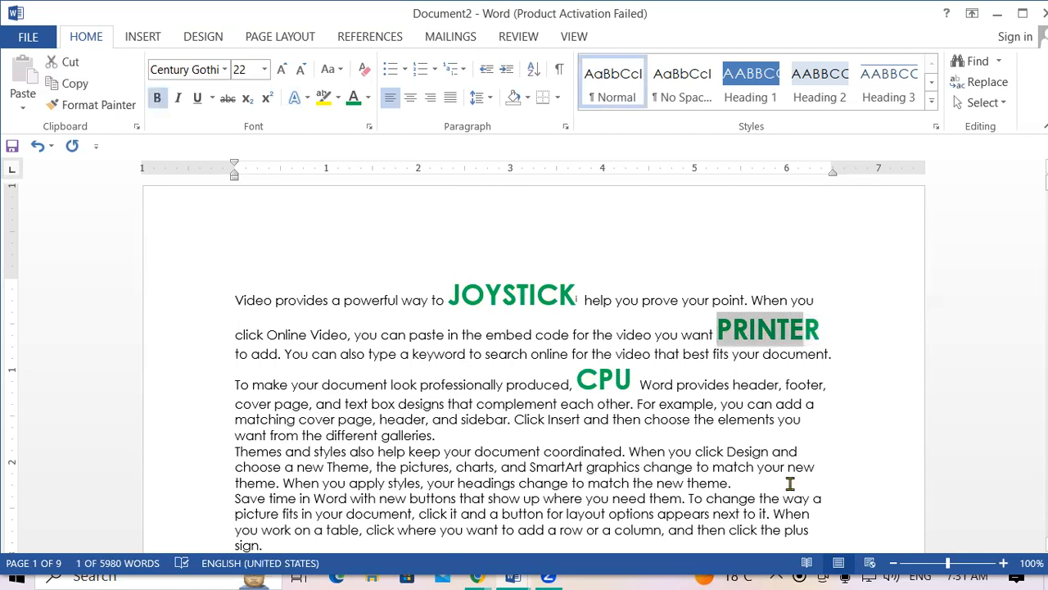
left_click(748, 384)
left_click_drag(718, 328, 823, 329)
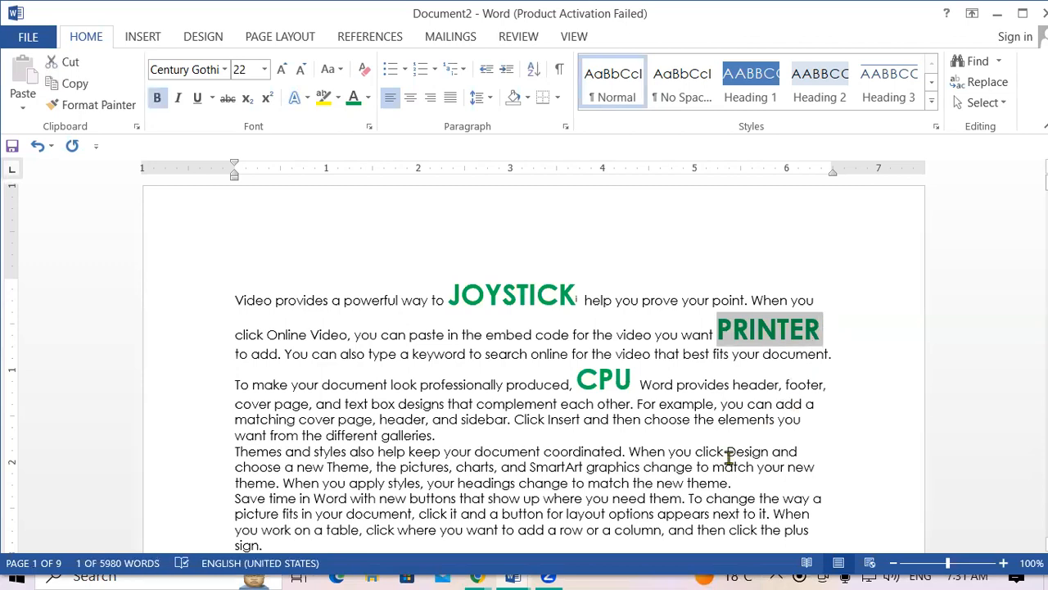
key("ctrl+End")
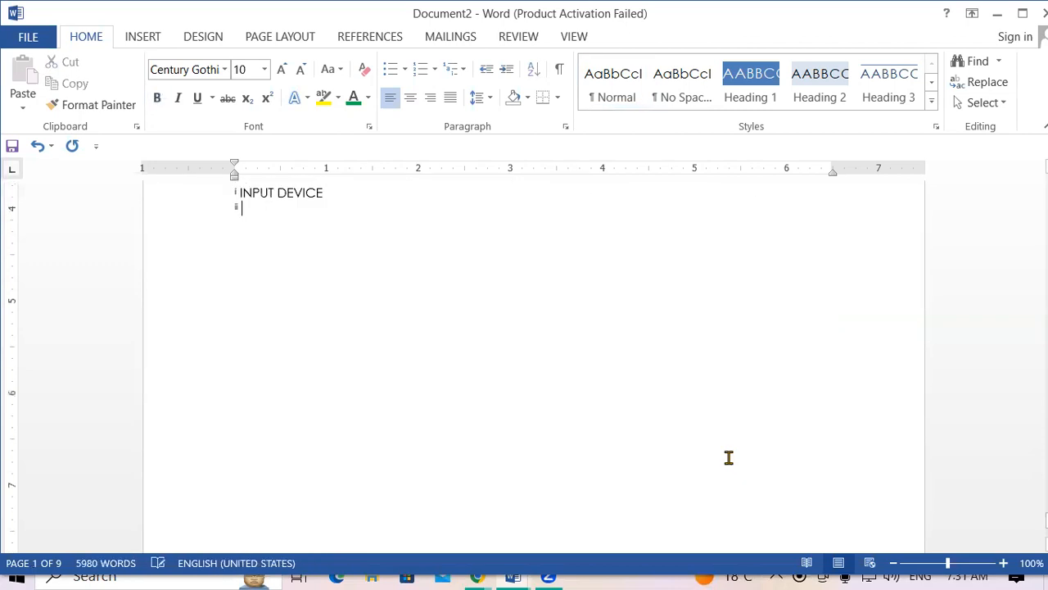
type("OU")
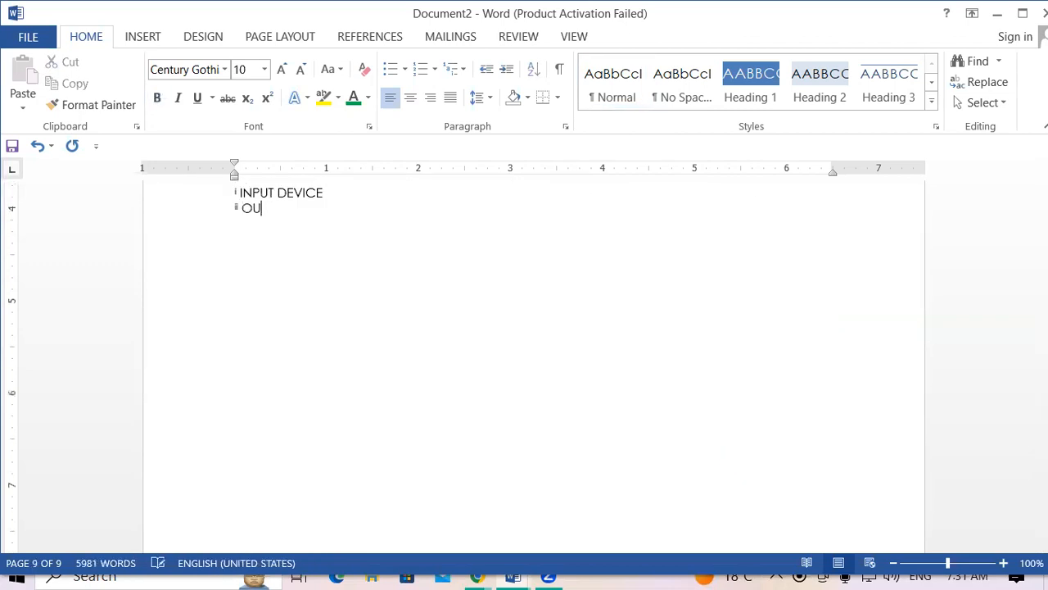
type("TPUT DEVICE")
Add the footnote PROCESSING DEVICE to CPU.
key("ctrl+Home")
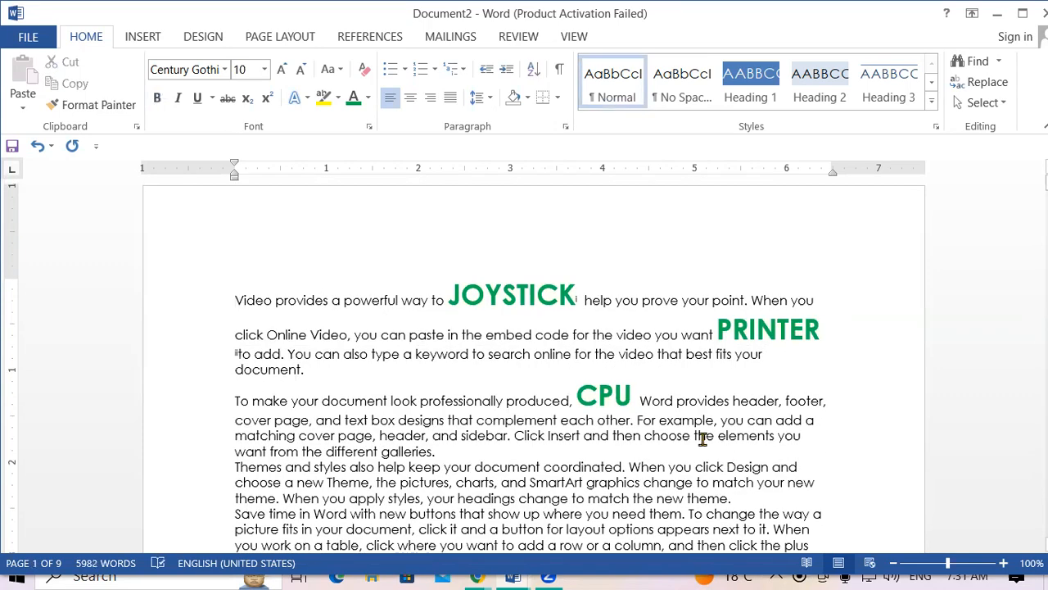
left_click_drag(576, 396, 633, 396)
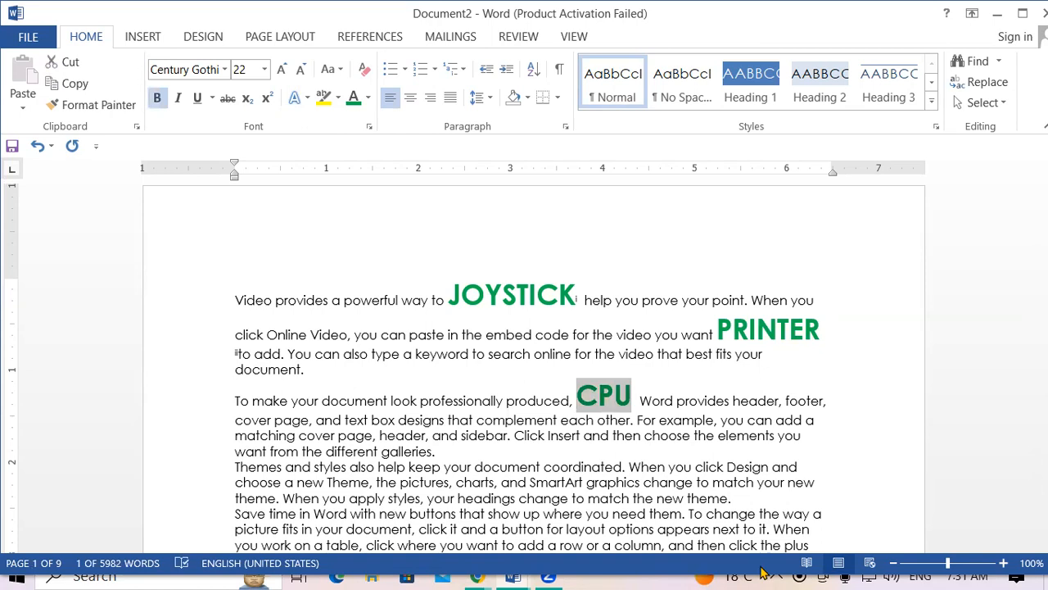
key("ctrl+End")
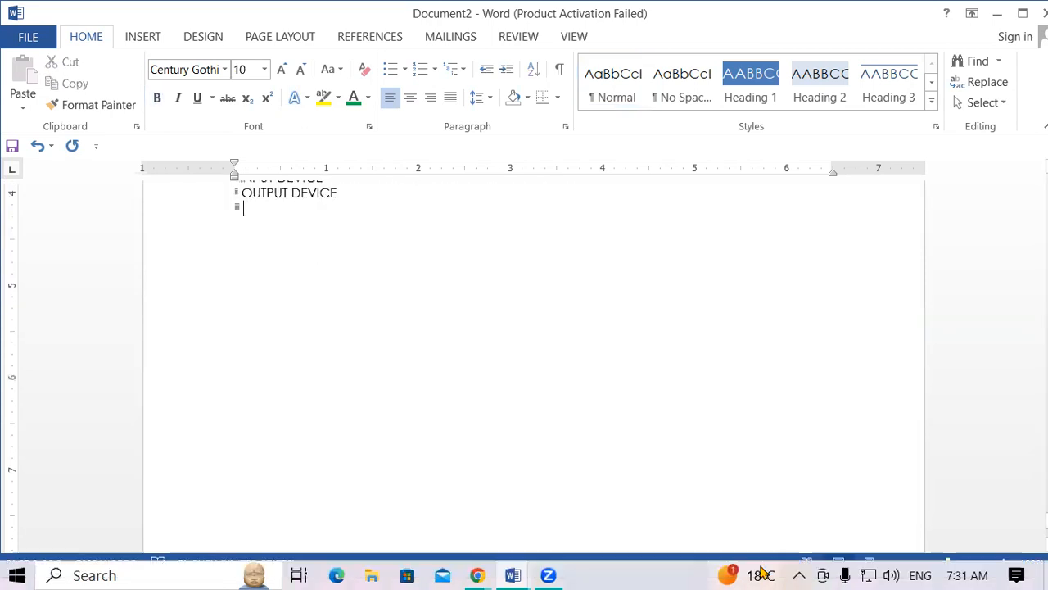
mouse_move(761, 571)
type("PROCE")
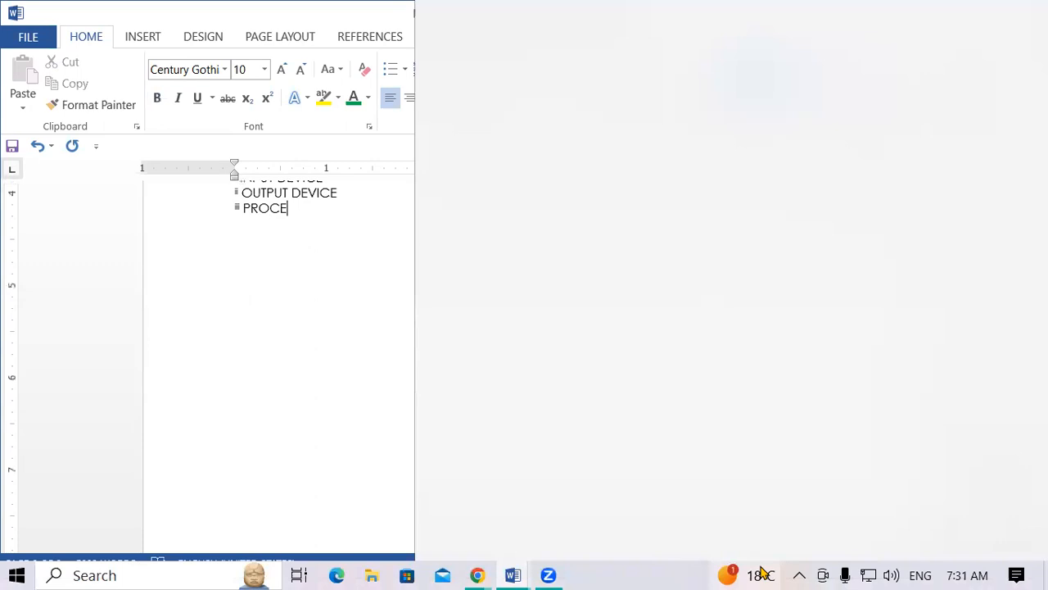
type("SSING DEVIC")
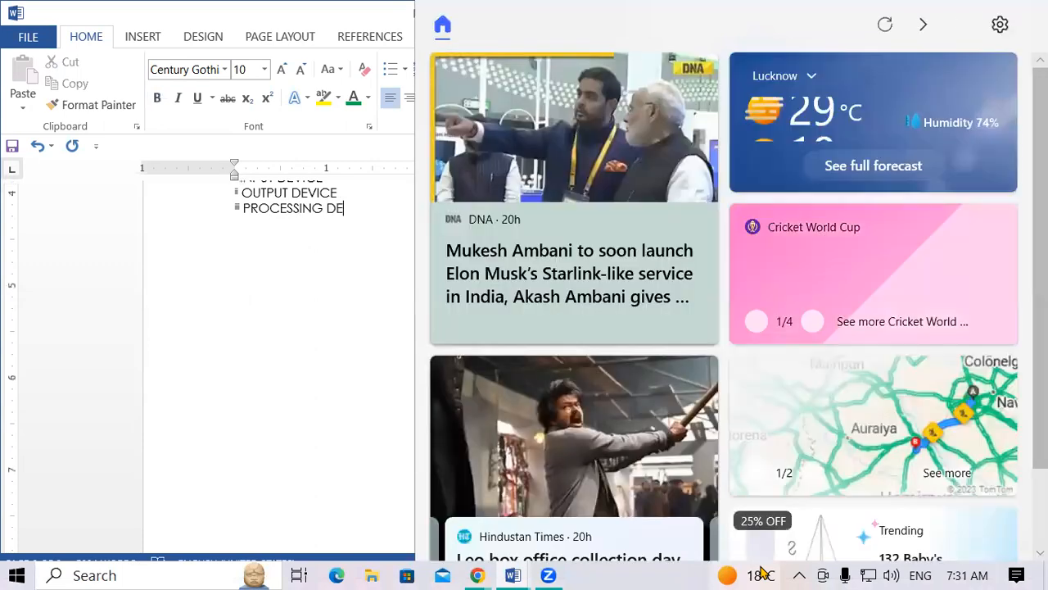
type("E")
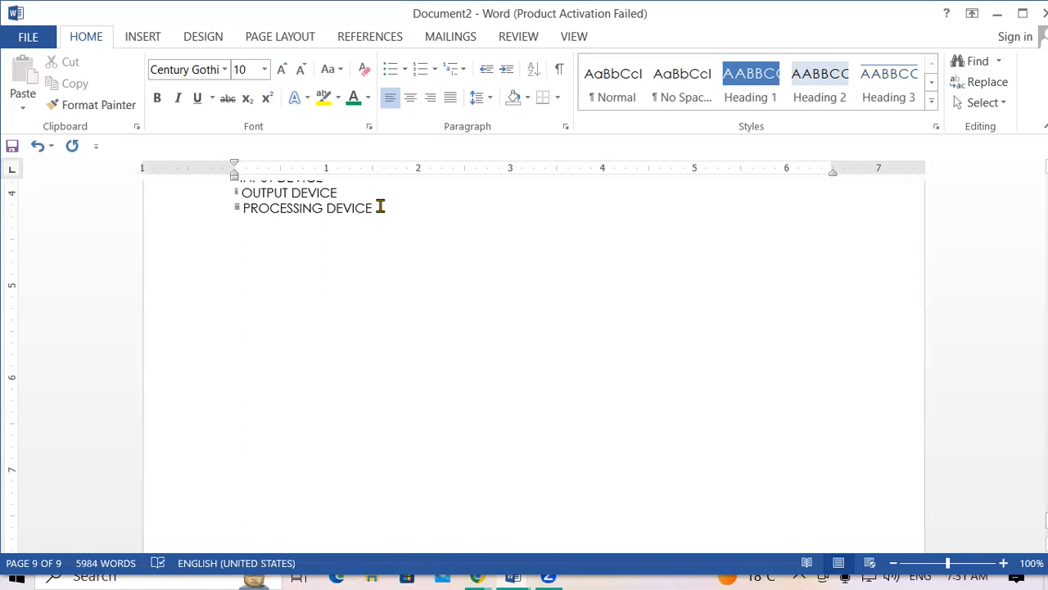
scroll(386, 371, "up", 4)
Enlarge the three footnote lines INPUT, OUTPUT and PROCESSING DEVICE to 24 pt.
left_click_drag(384, 389, 144, 399)
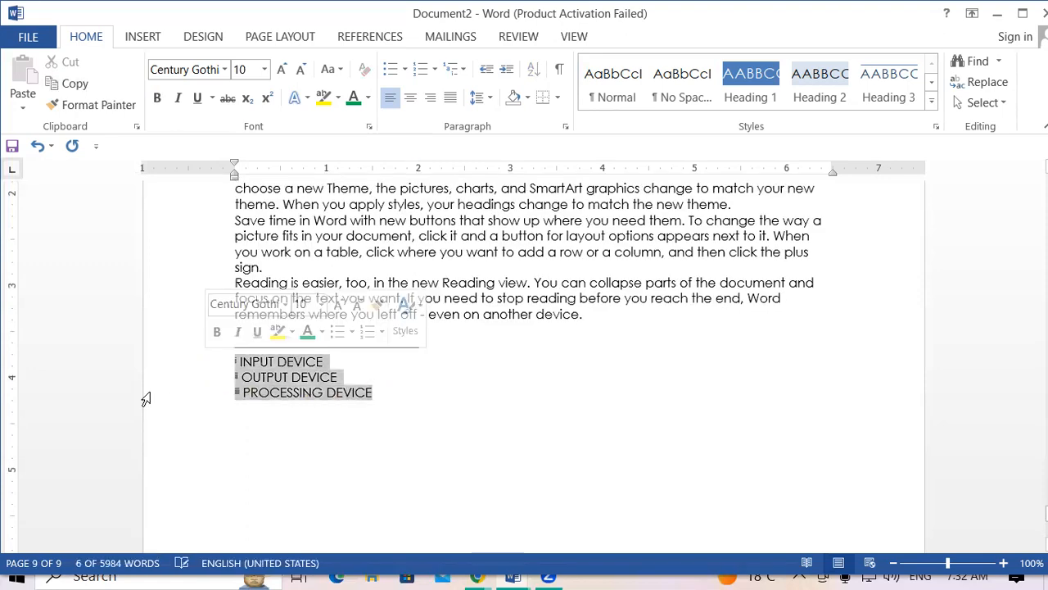
key("ctrl+shift+period")
key("ctrl+shift+period")
key("ctrl+shift+period")
key("ctrl+shift+period")
key("ctrl+shift+period")
key("ctrl+shift+period")
key("ctrl+shift+period")
key("ctrl+shift+period")
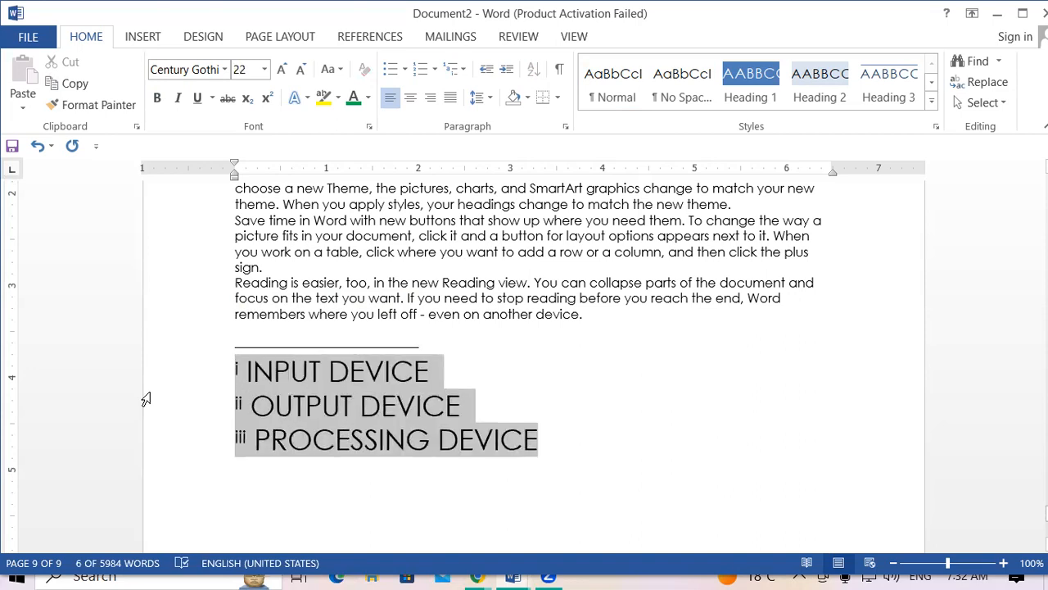
left_click(588, 430)
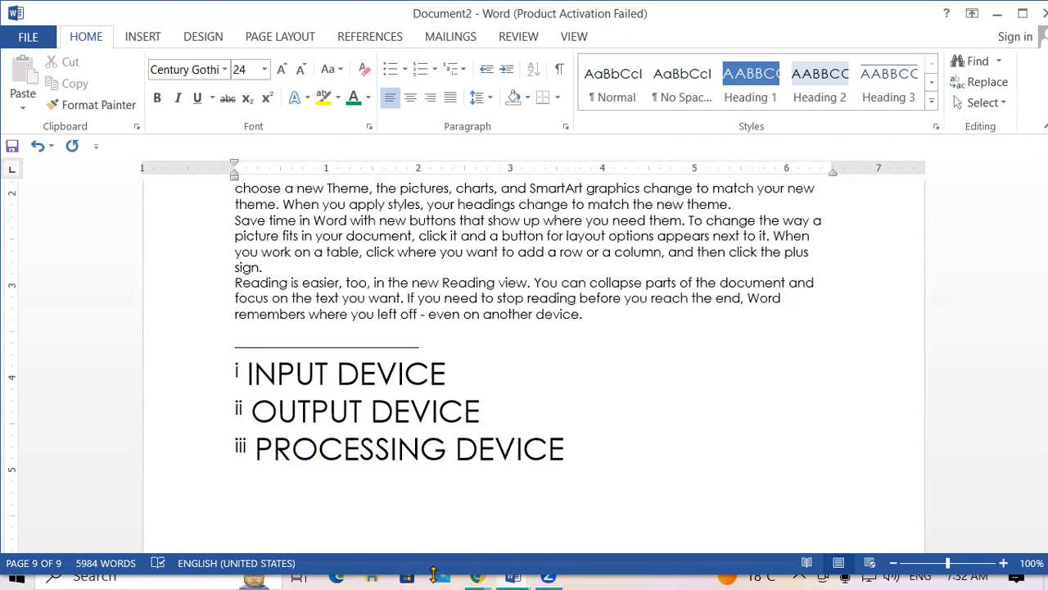
mouse_move(516, 576)
left_click(450, 520)
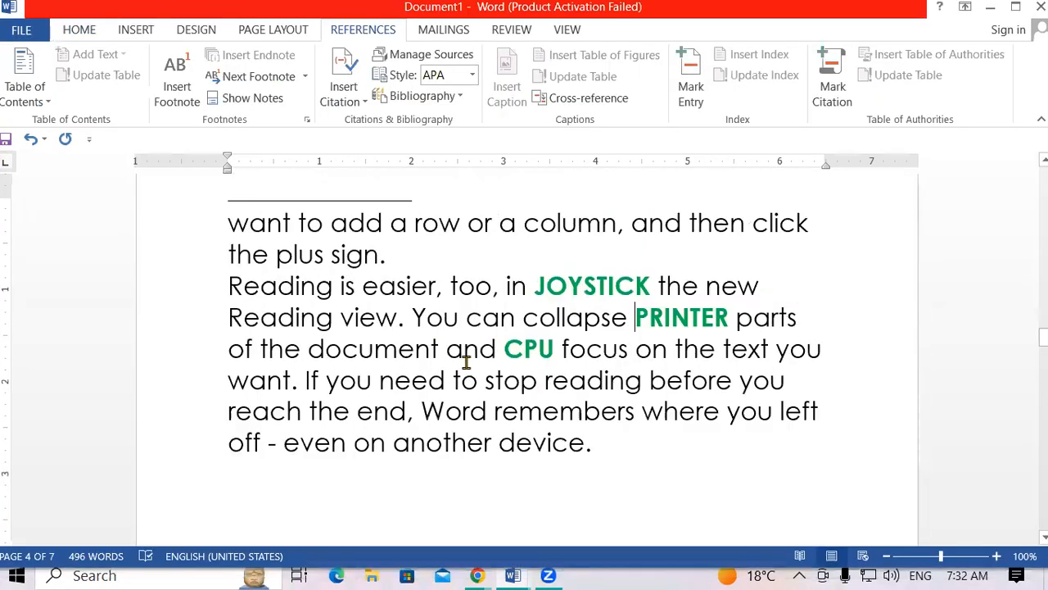
left_click_drag(1042, 332, 1043, 185)
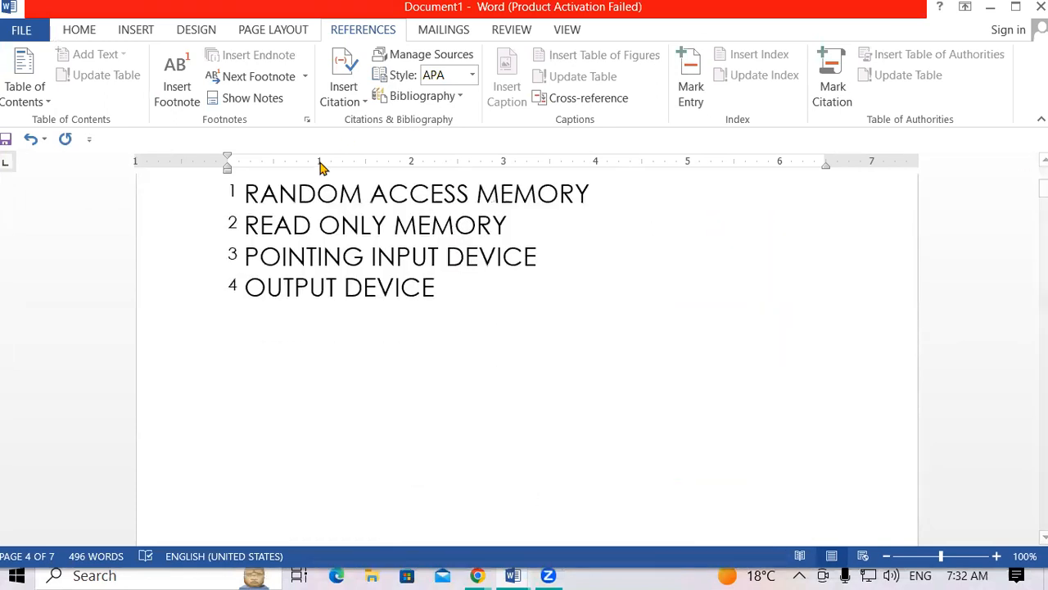
left_click(243, 245)
left_click(514, 576)
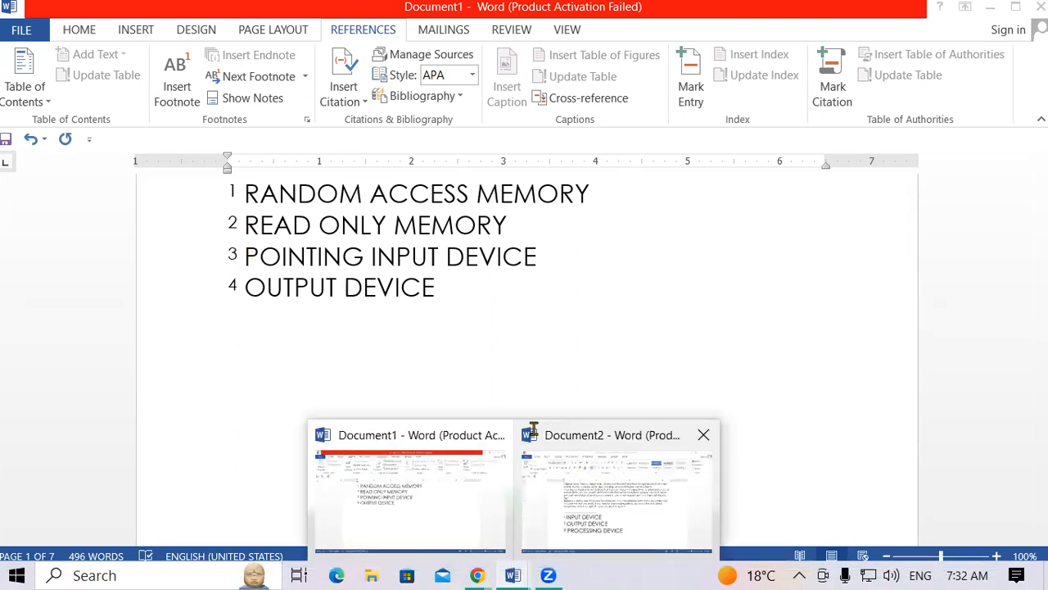
left_click(589, 491)
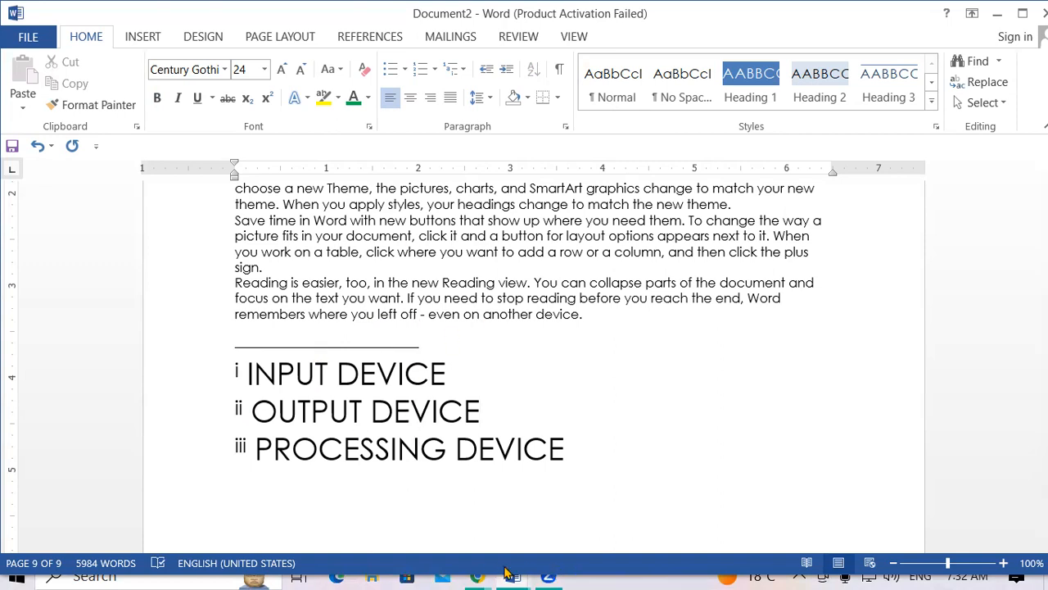
key("alt+Tab")
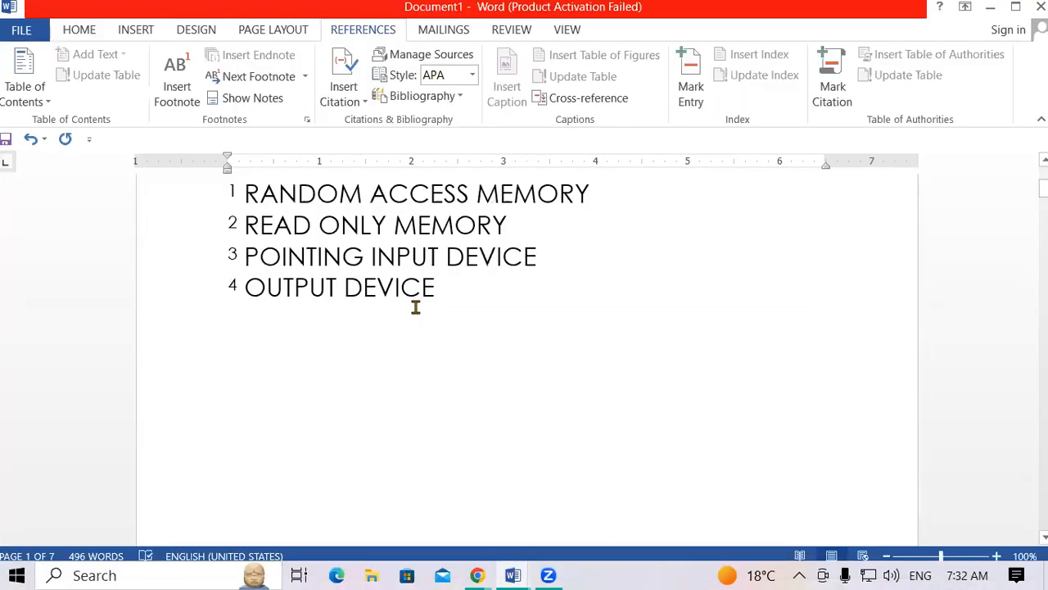
left_click(513, 575)
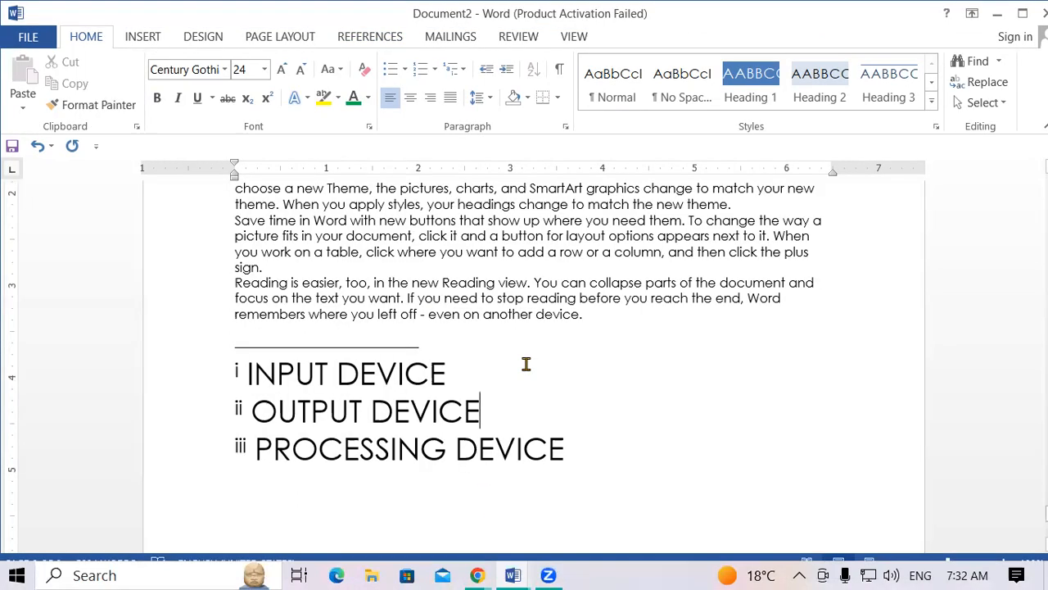
key("ctrl+Home")
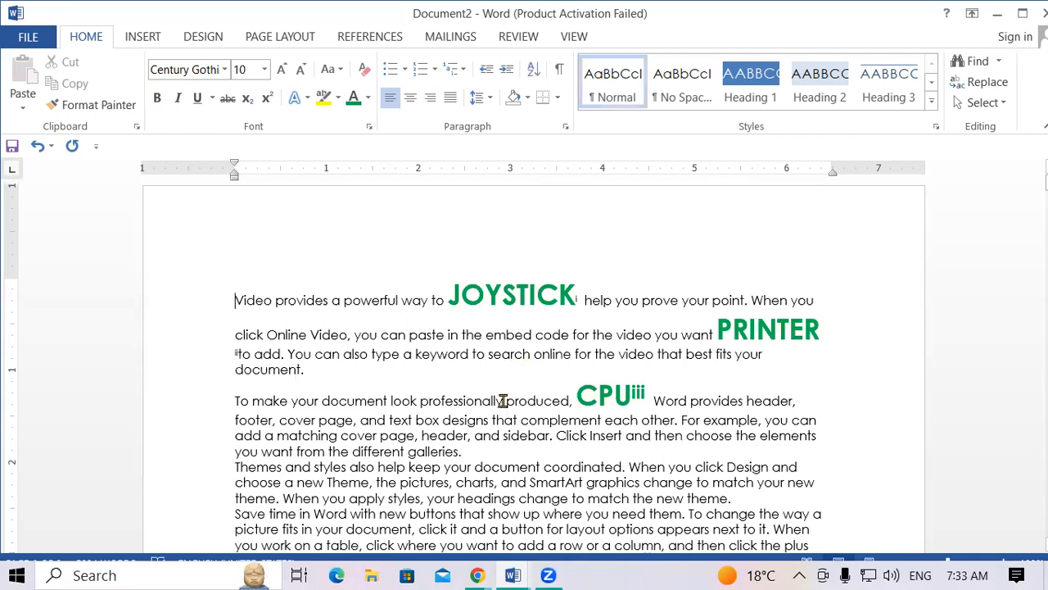
Preview the footnotes attached to JOYSTICK, PRINTER and CPU at the top of Document2.
mouse_move(517, 295)
mouse_move(242, 350)
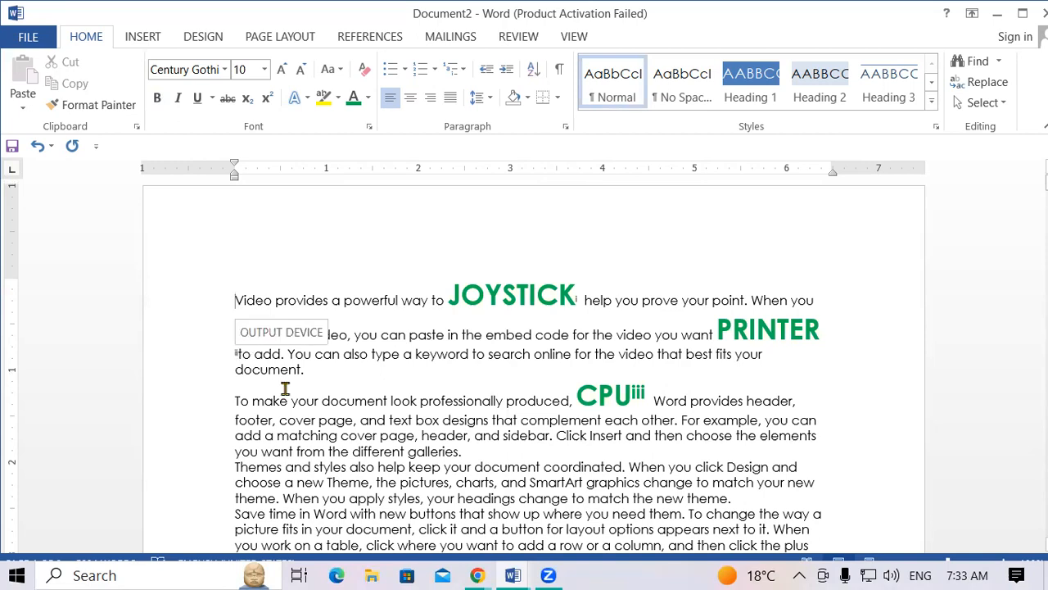
mouse_move(637, 394)
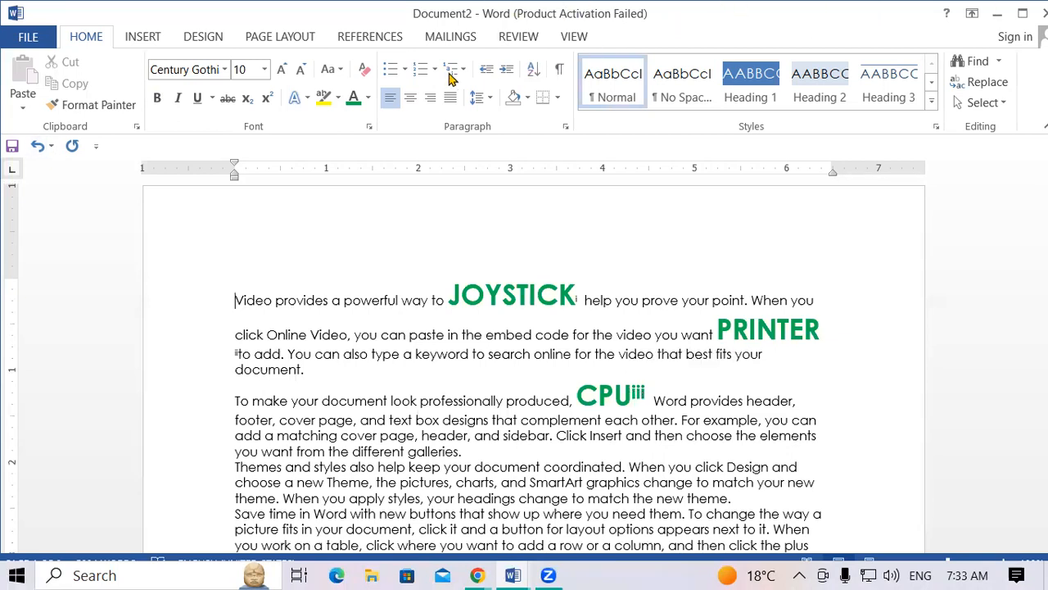
Step back to the previous footnote reference in Document2, then switch to Document1.
left_click(375, 39)
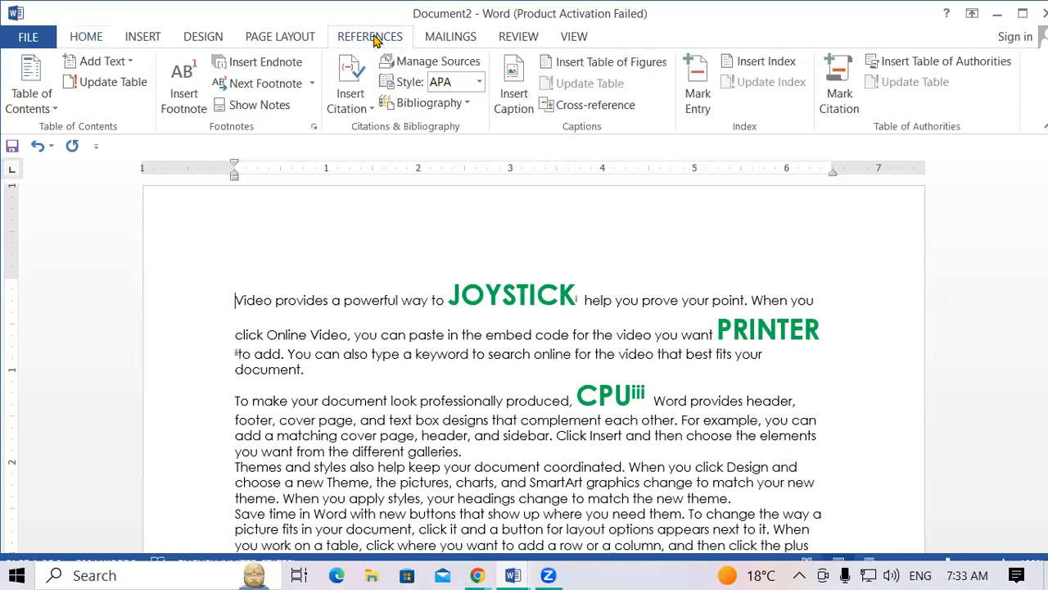
left_click(312, 86)
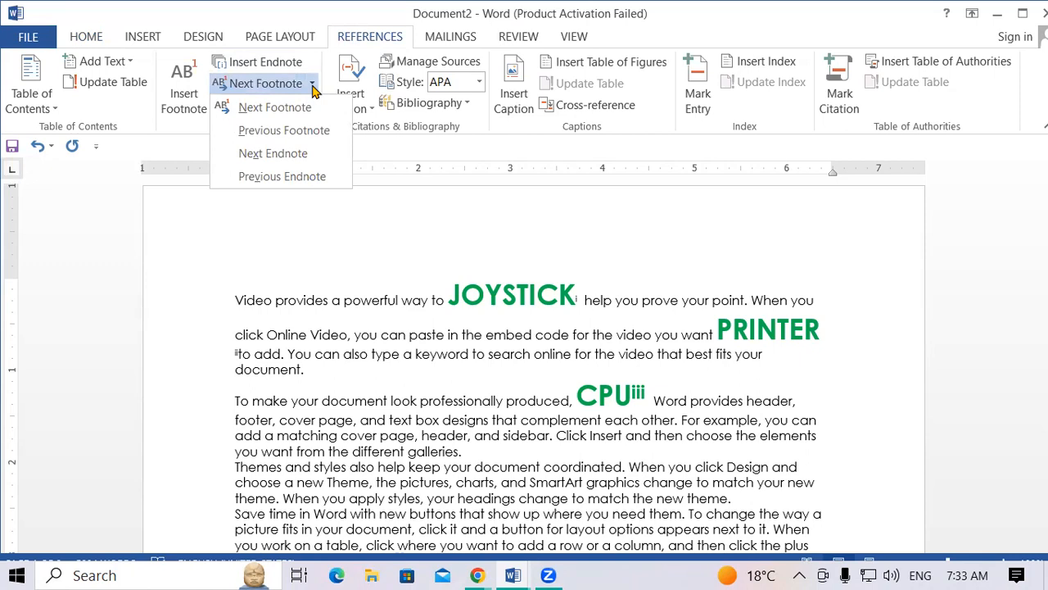
left_click(284, 130)
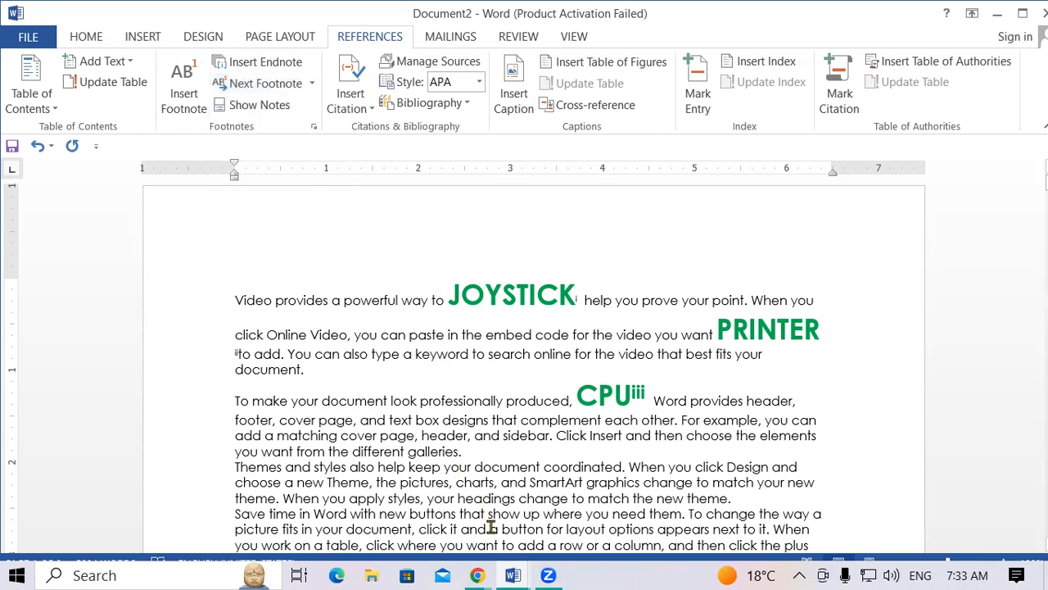
left_click(511, 572)
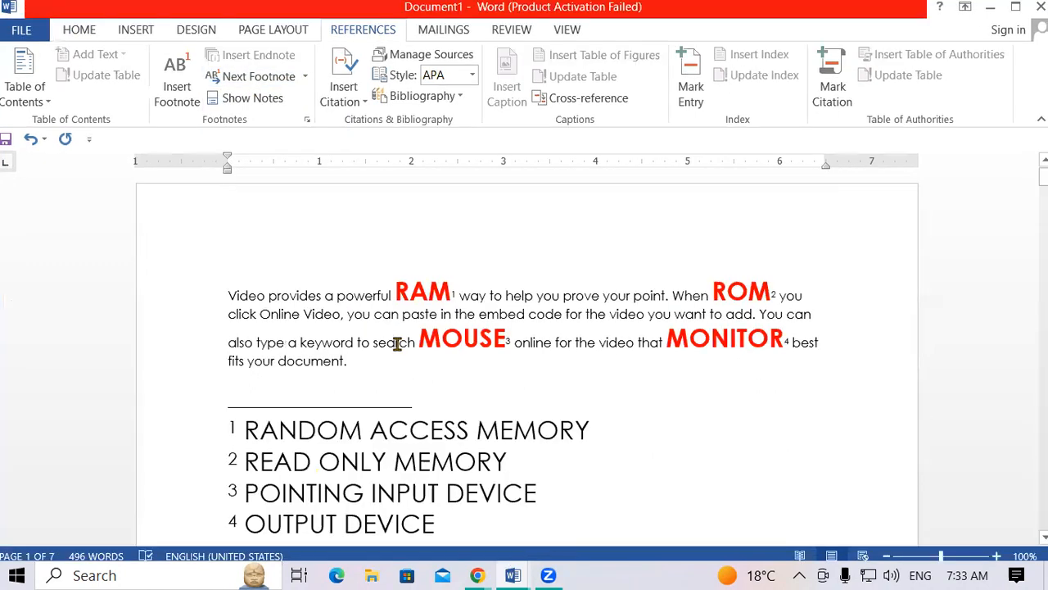
Starting after RAM, step forward through the footnotes after ROM, MOUSE and MONITOR.
left_click(395, 300)
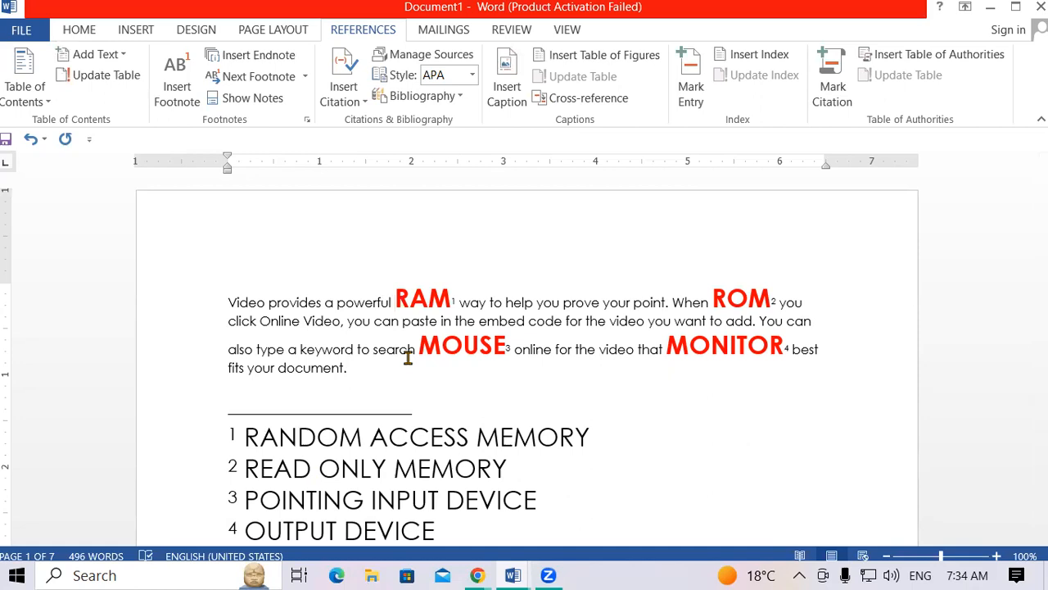
key("Right")
key("Right")
key("Right")
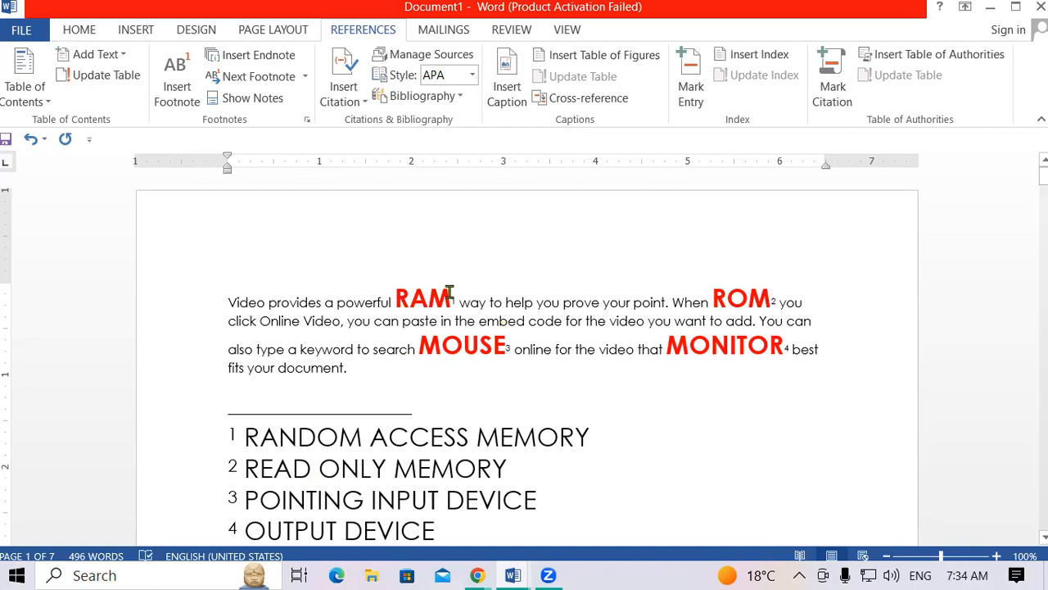
left_click(304, 76)
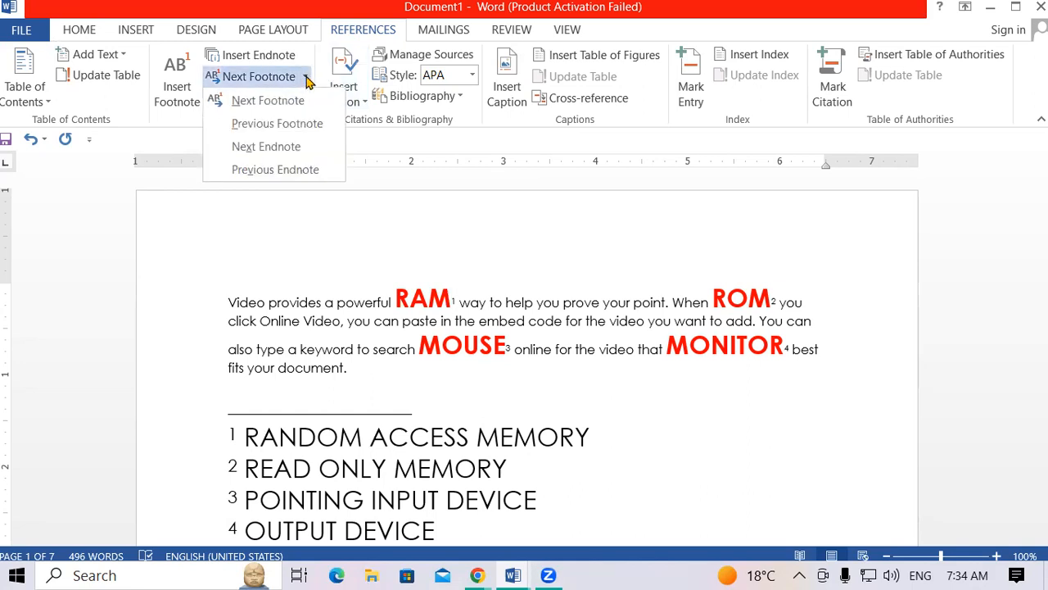
left_click(269, 100)
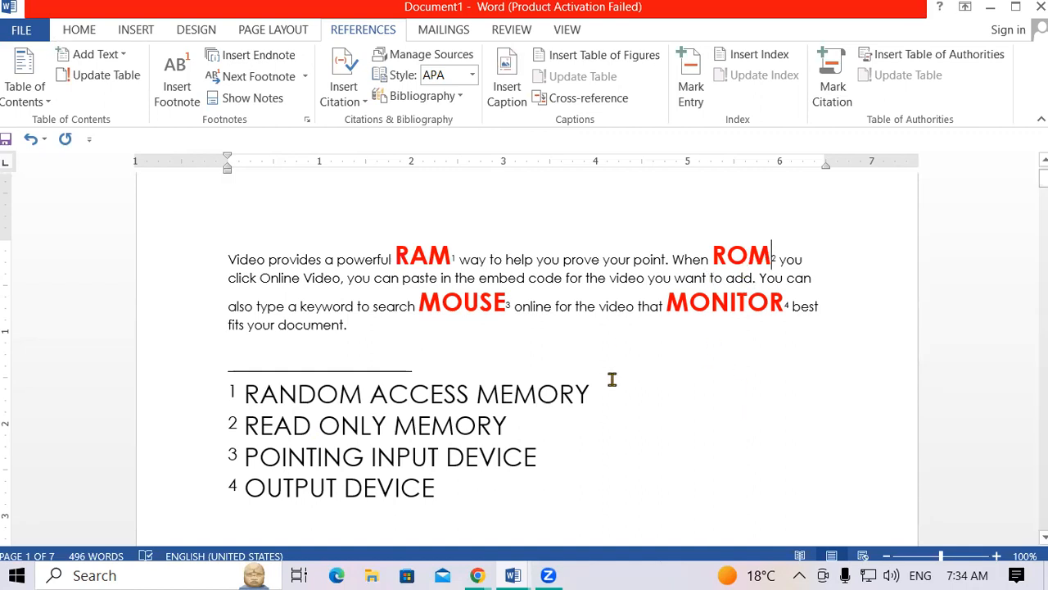
left_click(305, 78)
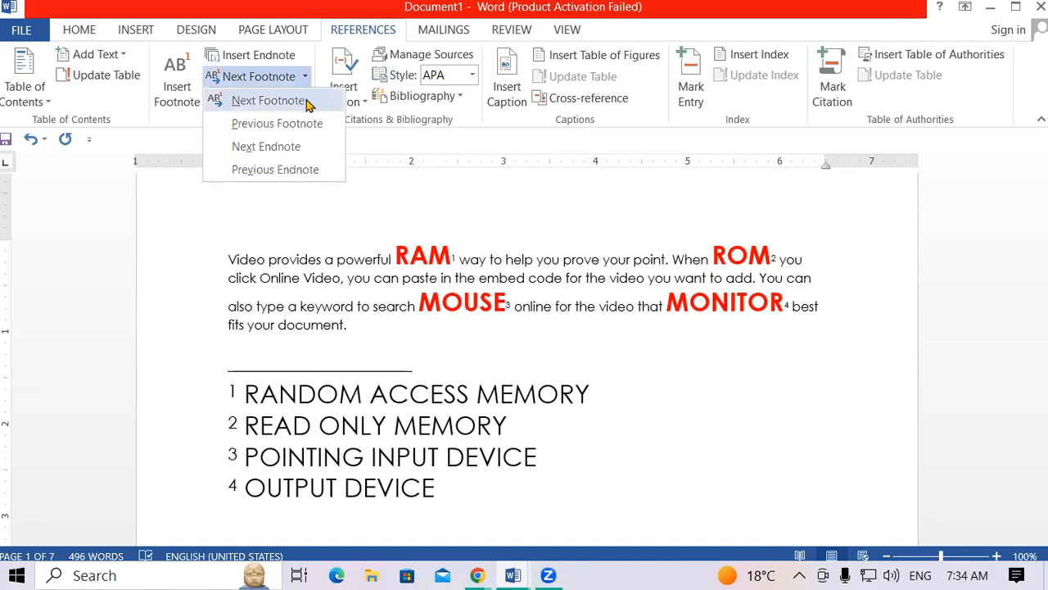
left_click(308, 101)
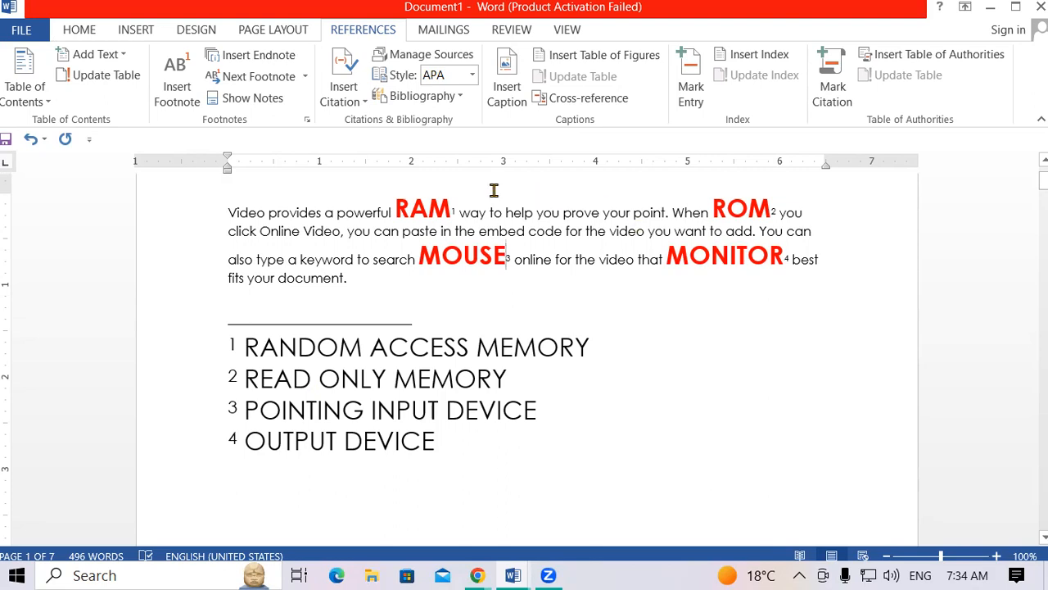
left_click(306, 77)
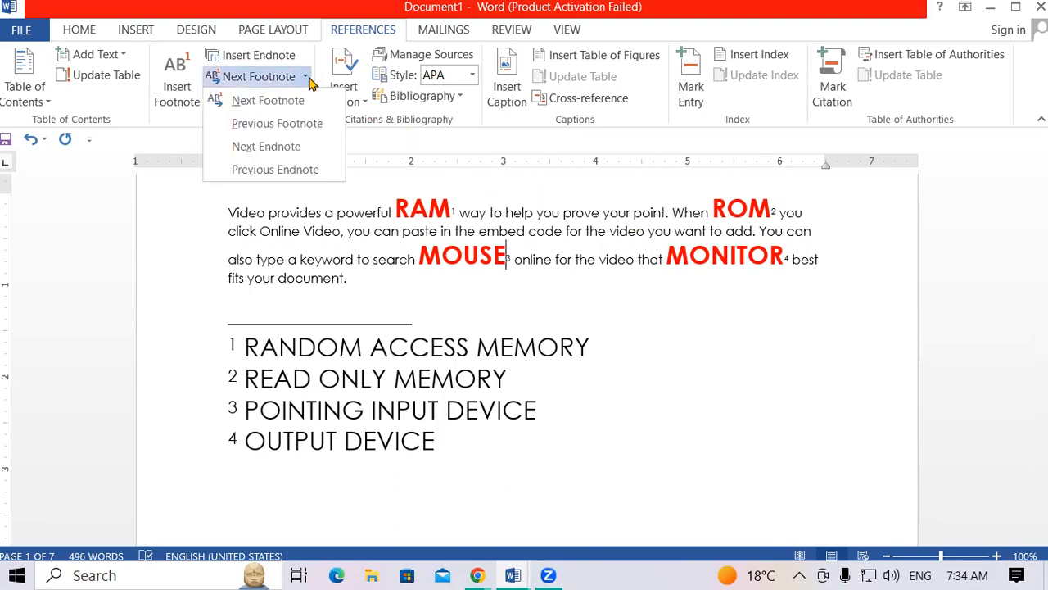
left_click(299, 101)
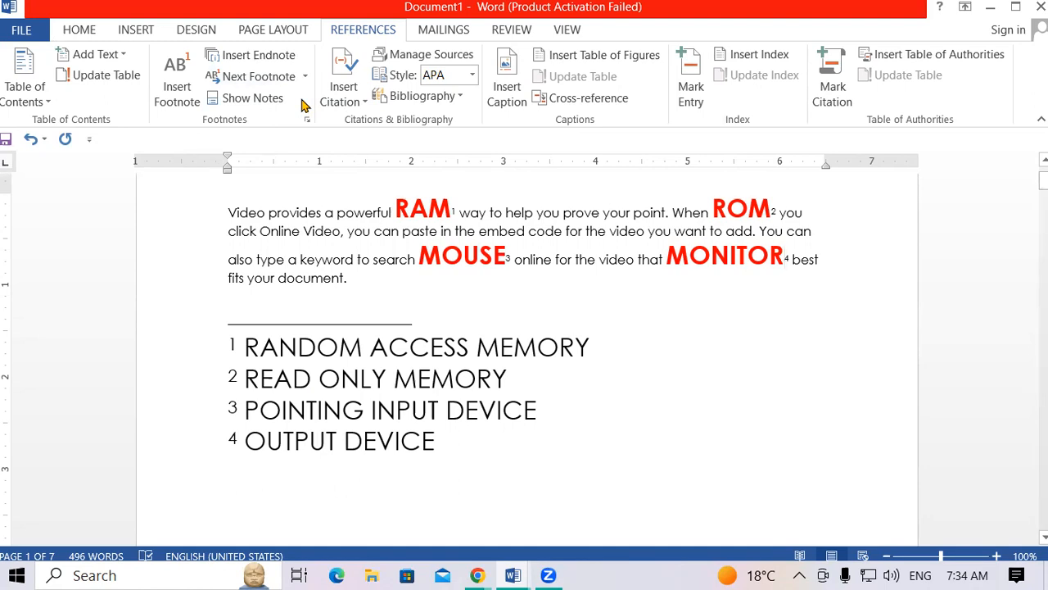
Step back through the previous footnotes from MONITOR toward ROM.
left_click(305, 76)
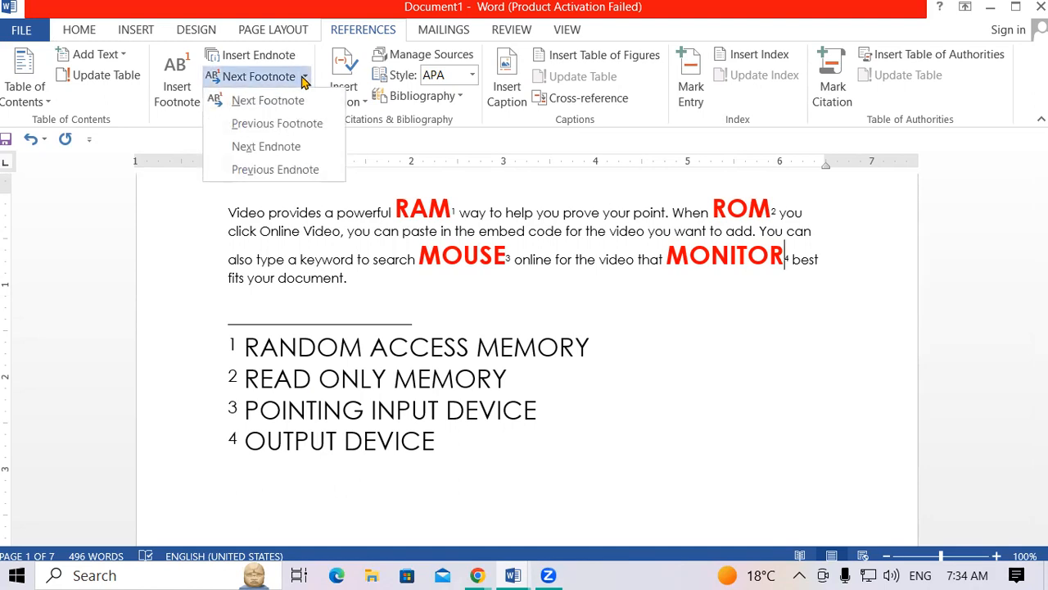
left_click(299, 133)
left_click(309, 79)
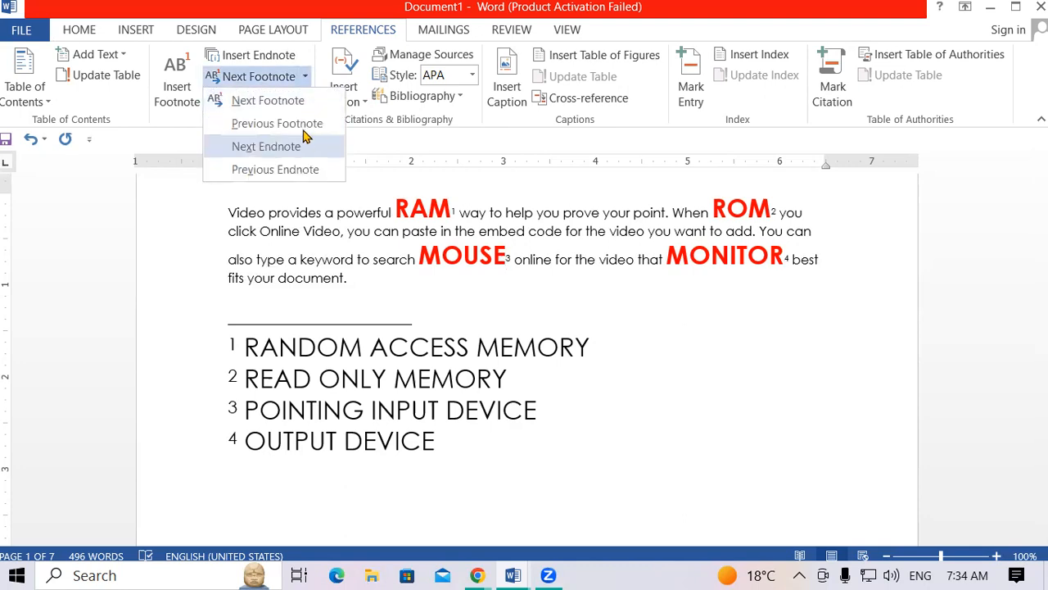
left_click(304, 122)
left_click(305, 76)
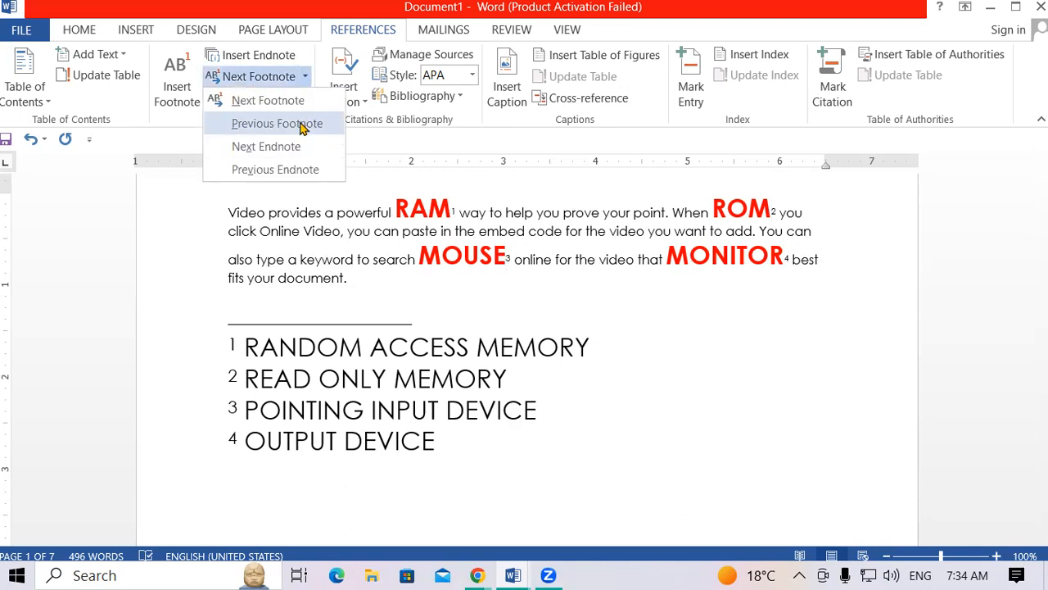
left_click(302, 127)
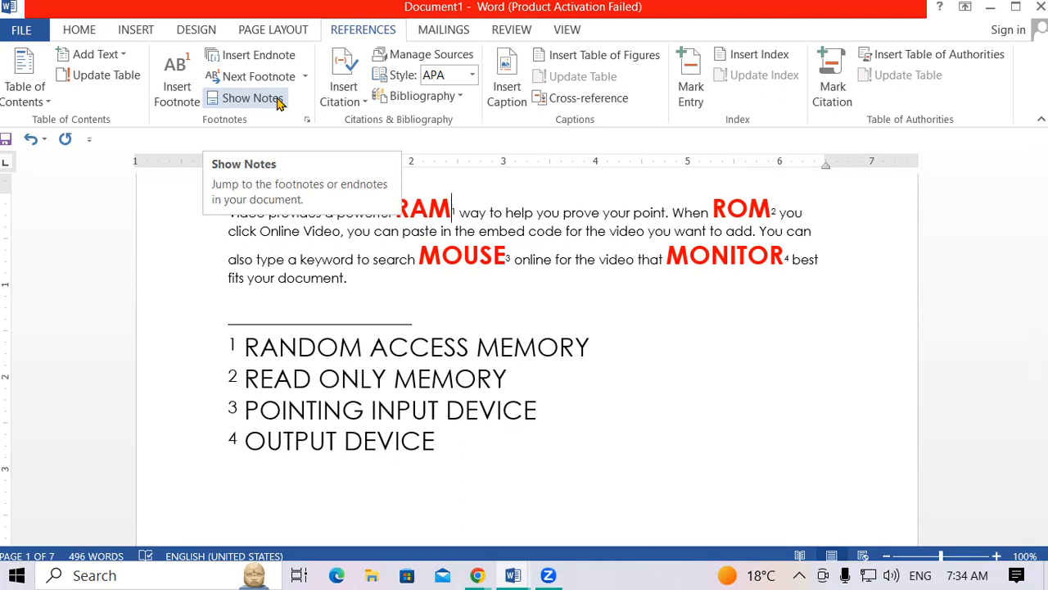
View Document1's footnote text with Show Notes, returning briefly to the body text.
left_click(278, 102)
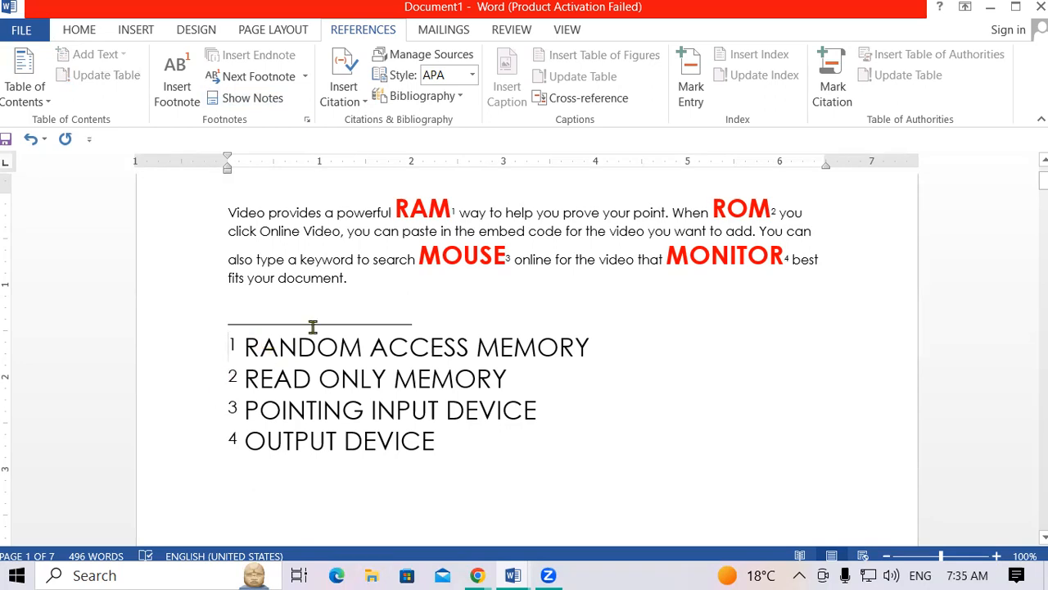
left_click(229, 212)
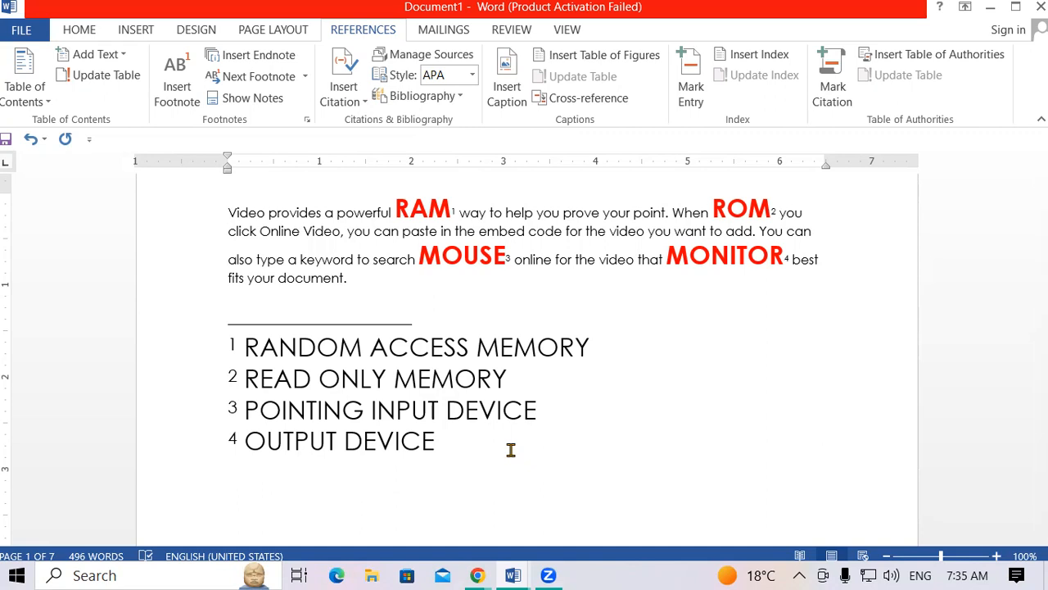
left_click(262, 97)
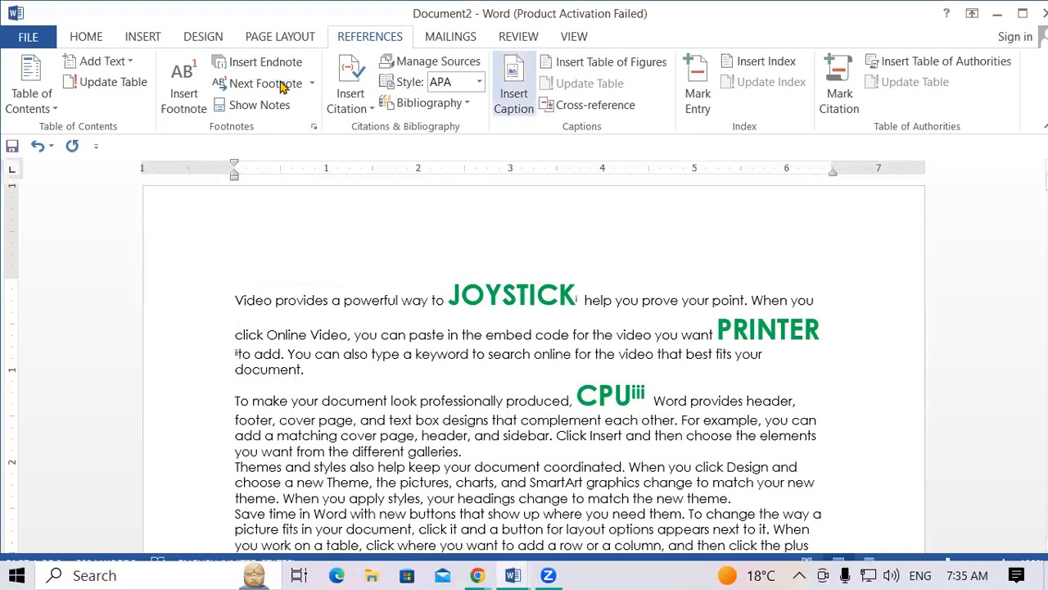
left_click(312, 83)
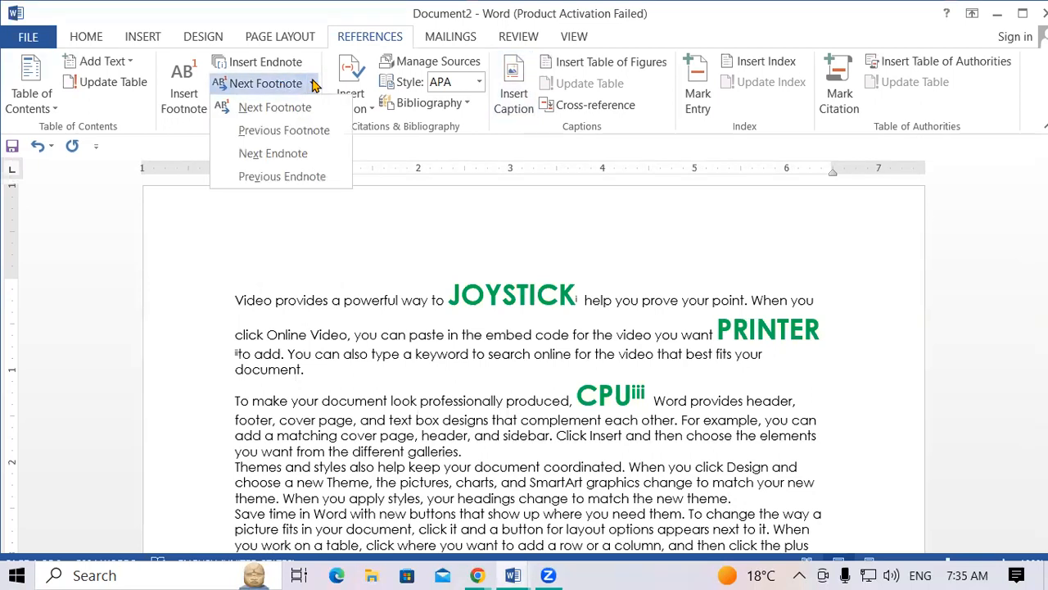
left_click(279, 163)
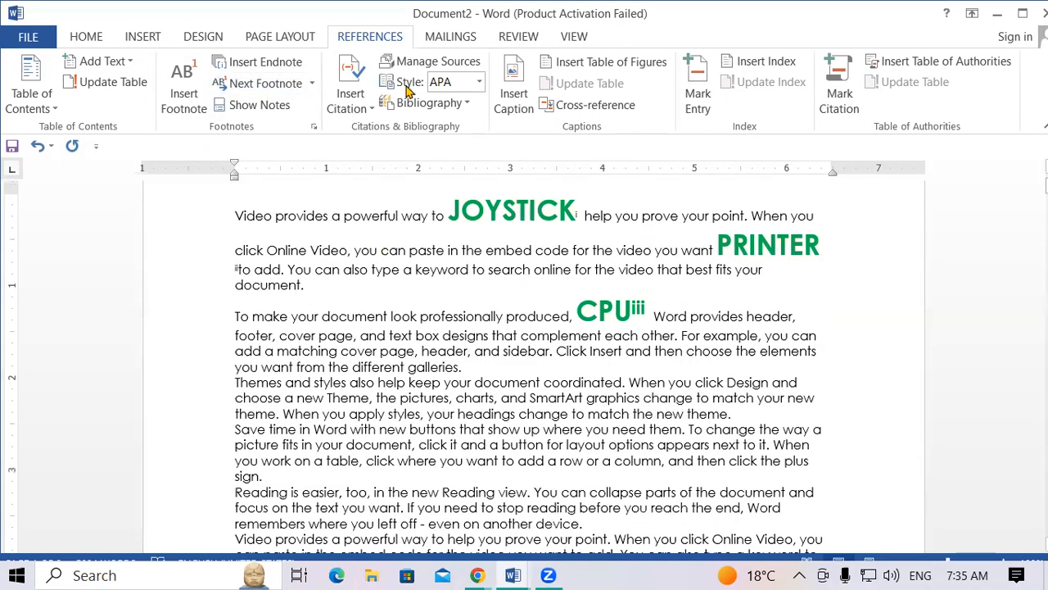
left_click(310, 83)
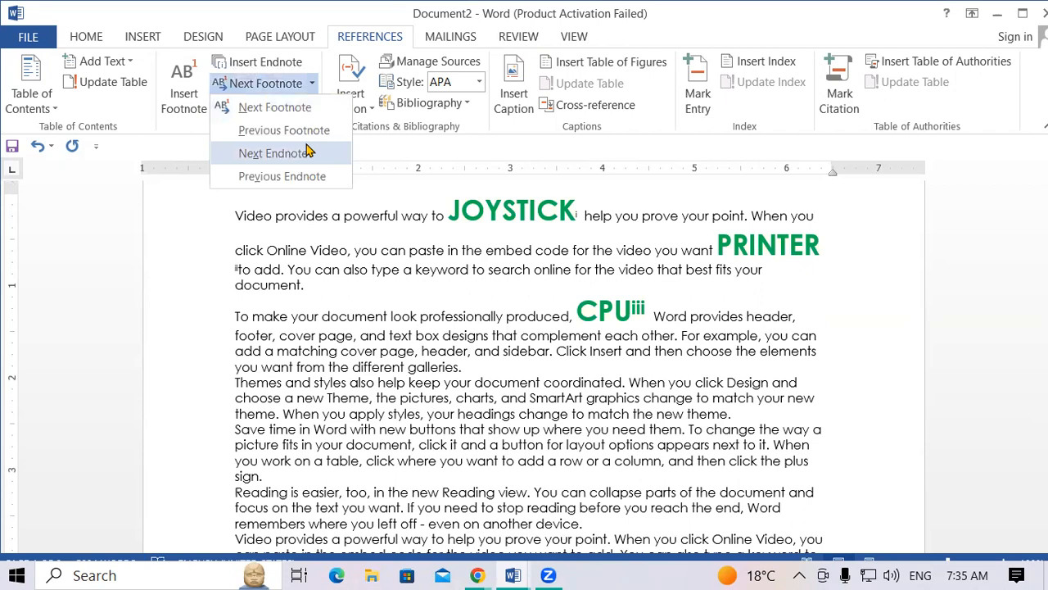
left_click(307, 152)
mouse_move(640, 269)
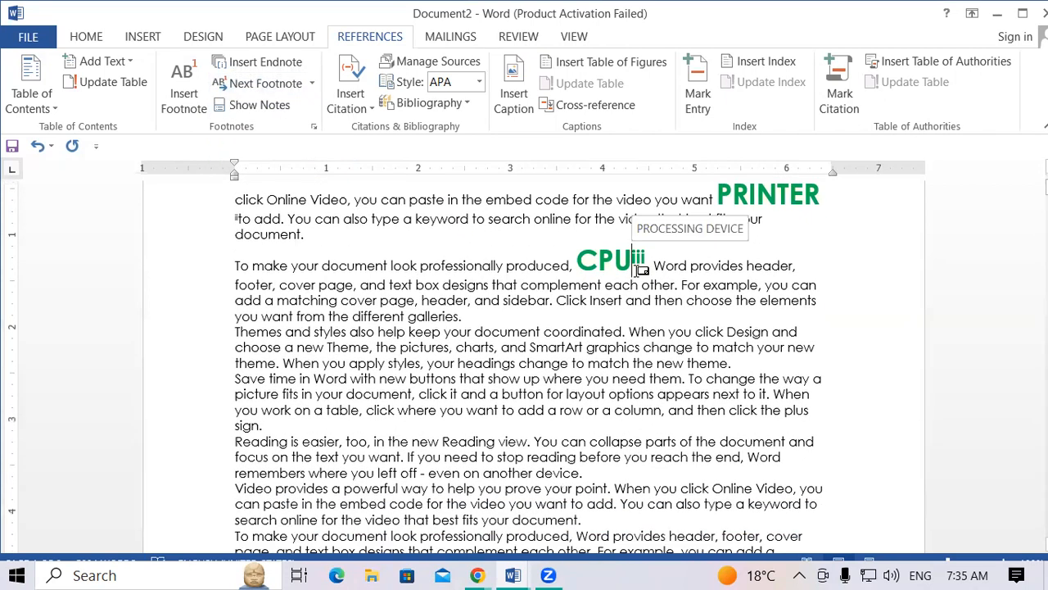
left_click(316, 85)
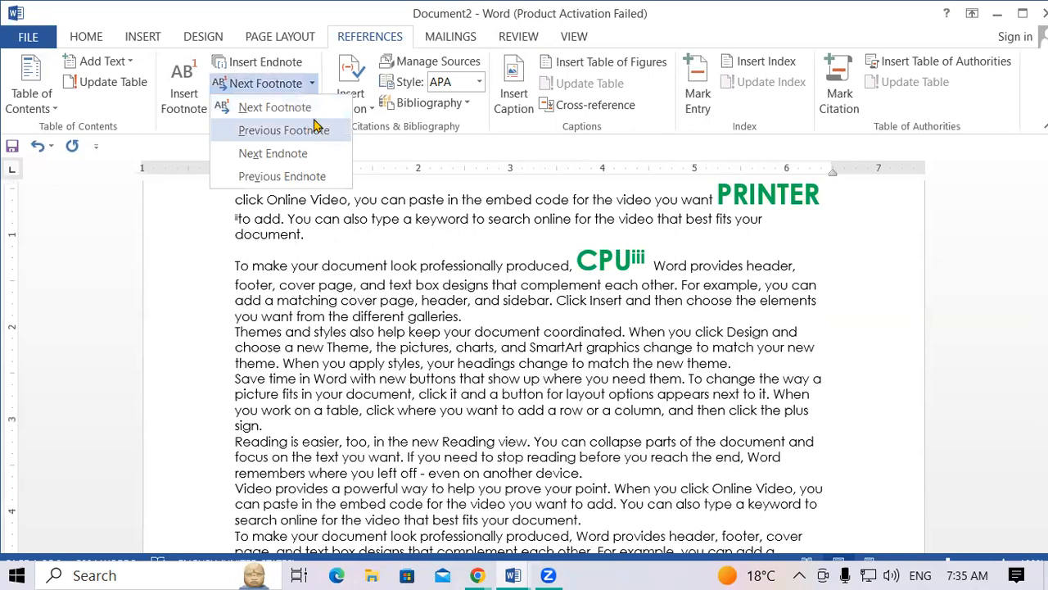
left_click(314, 127)
left_click(312, 83)
left_click(301, 173)
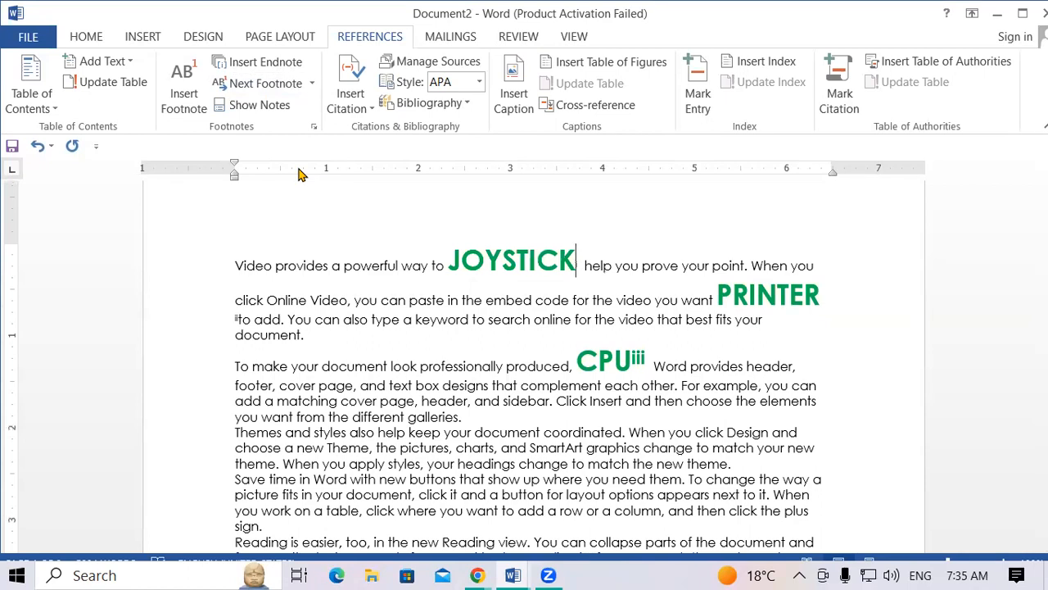
left_click(264, 111)
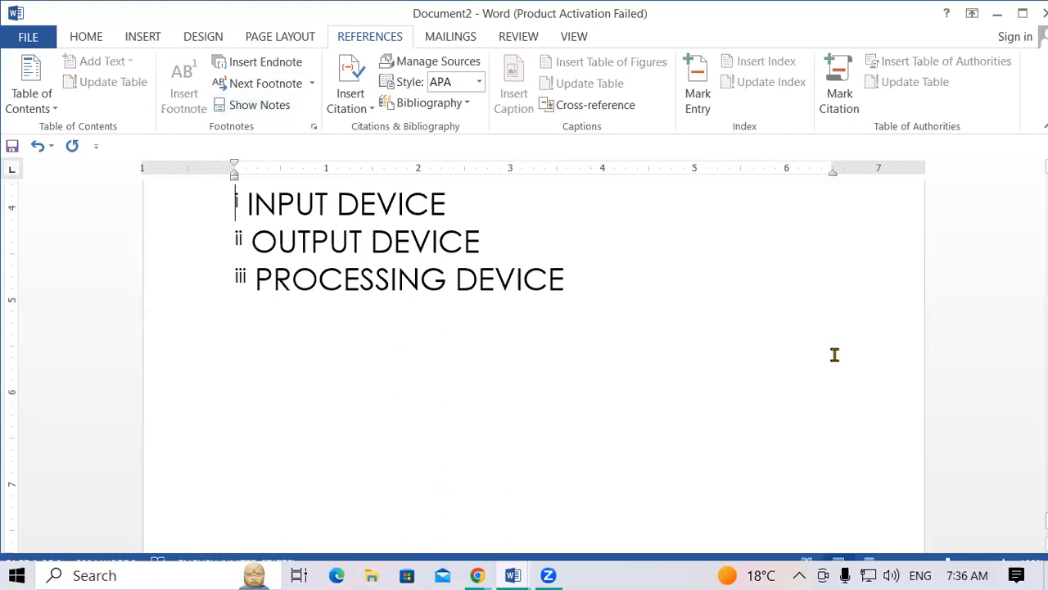
scroll(834, 353, "up", 5)
scroll(835, 355, "up", 8)
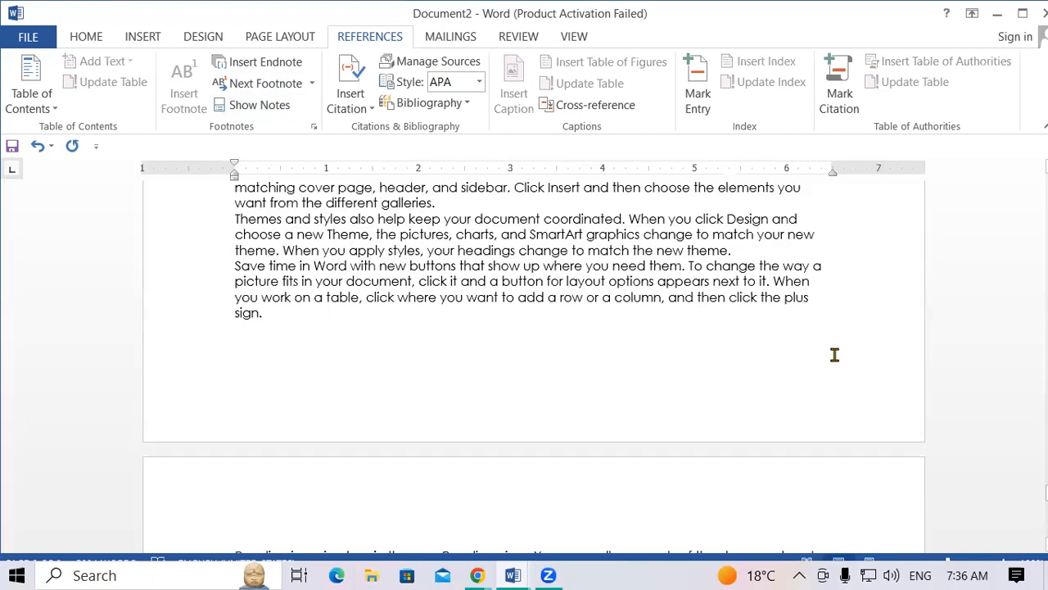
scroll(835, 354, "up", 10)
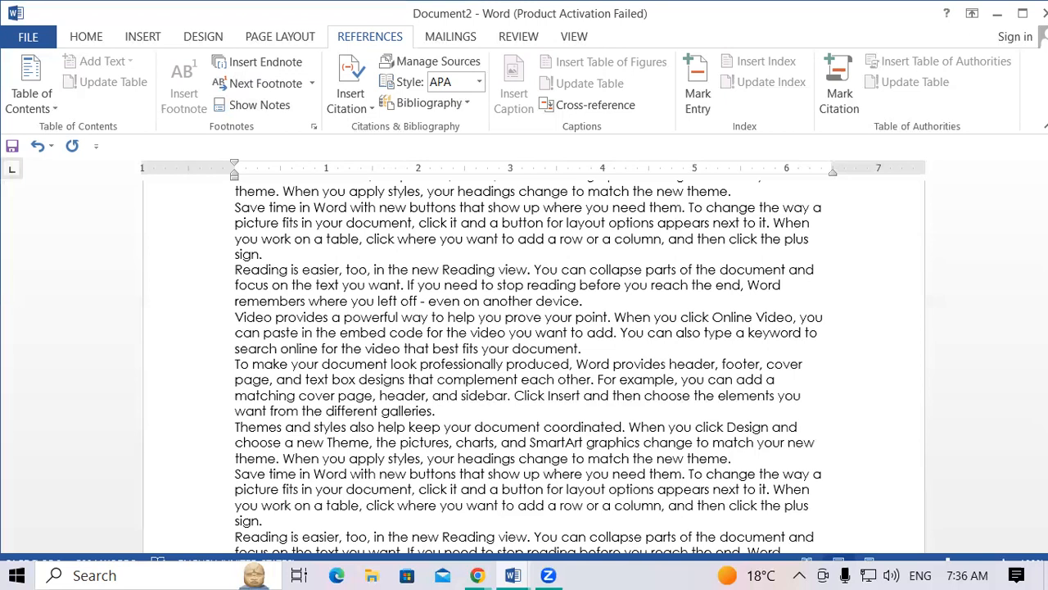
Close Document2 and Document1 without saving either one.
key("ctrl+w")
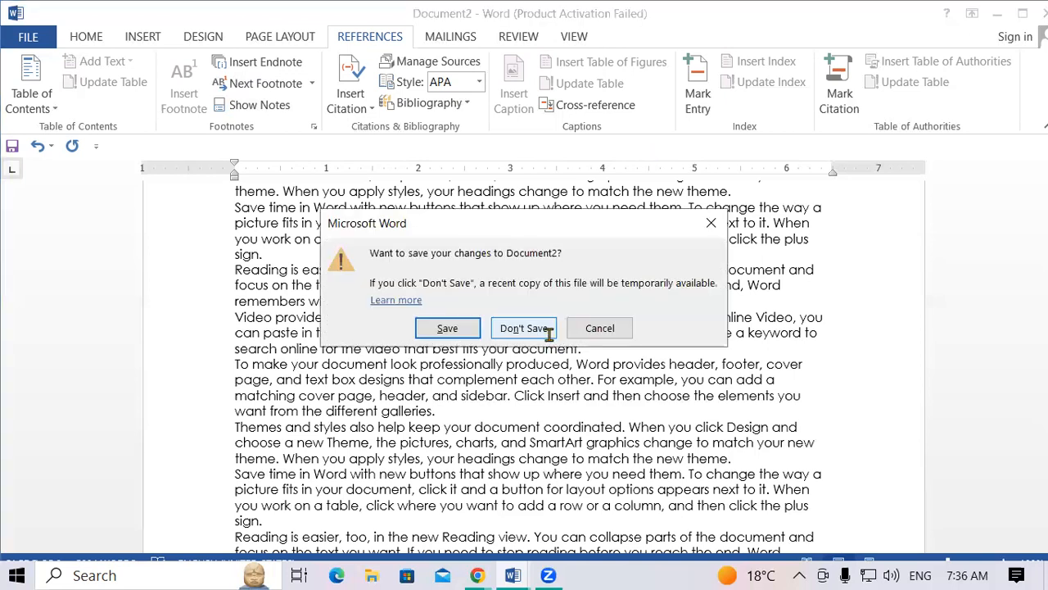
left_click(545, 332)
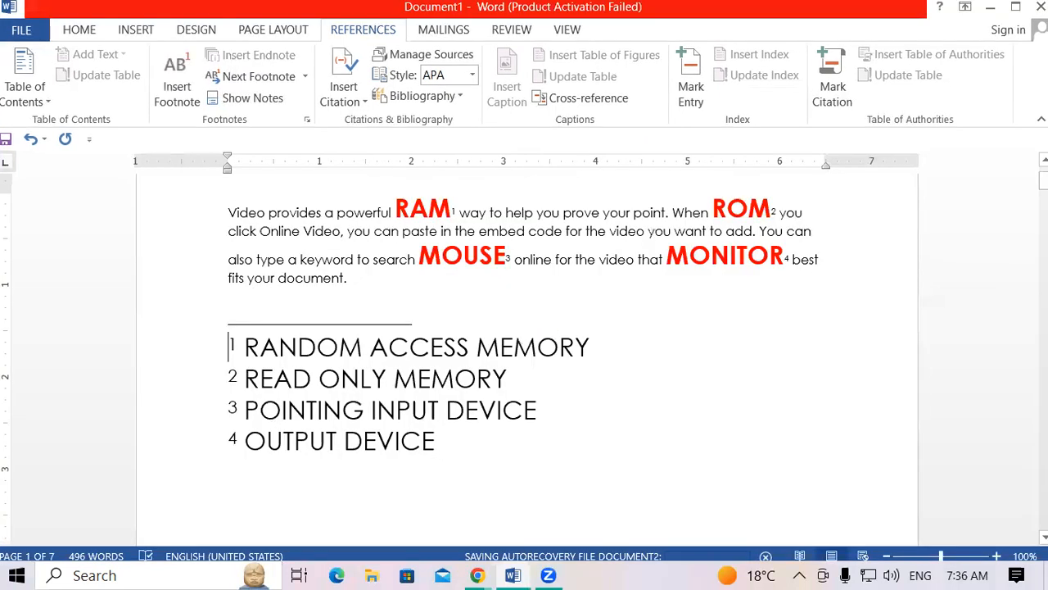
key("ctrl+w")
left_click(543, 326)
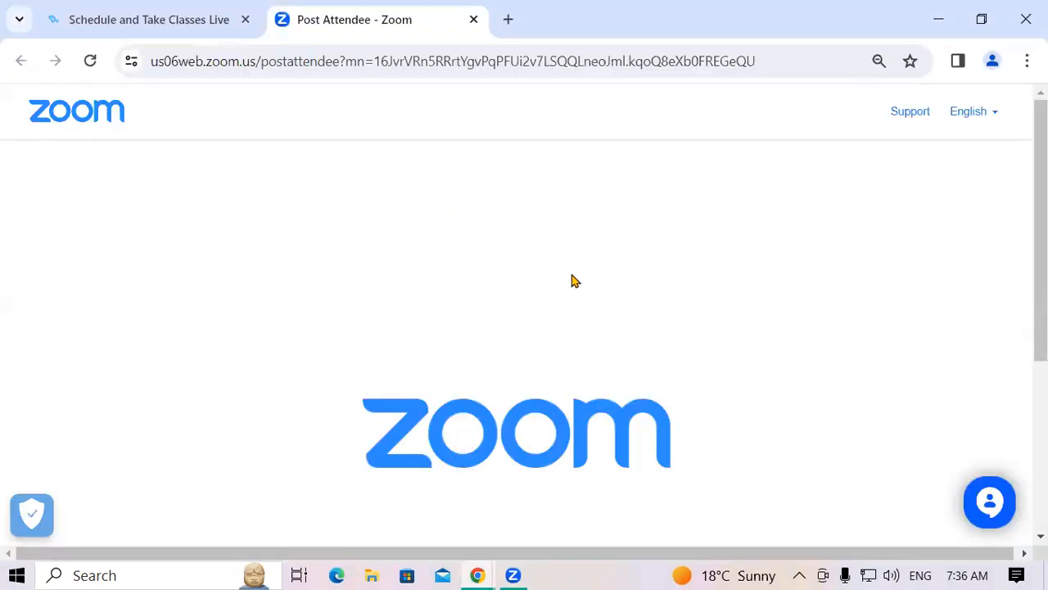
Relaunch Word by running winword from the Run box.
key("super+r")
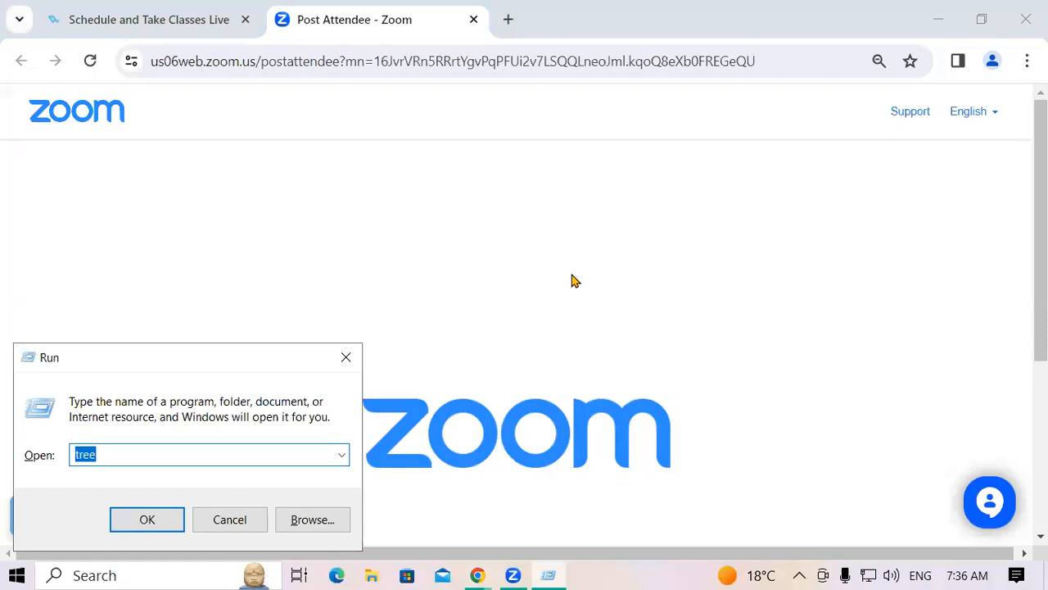
type("winword")
key("Return")
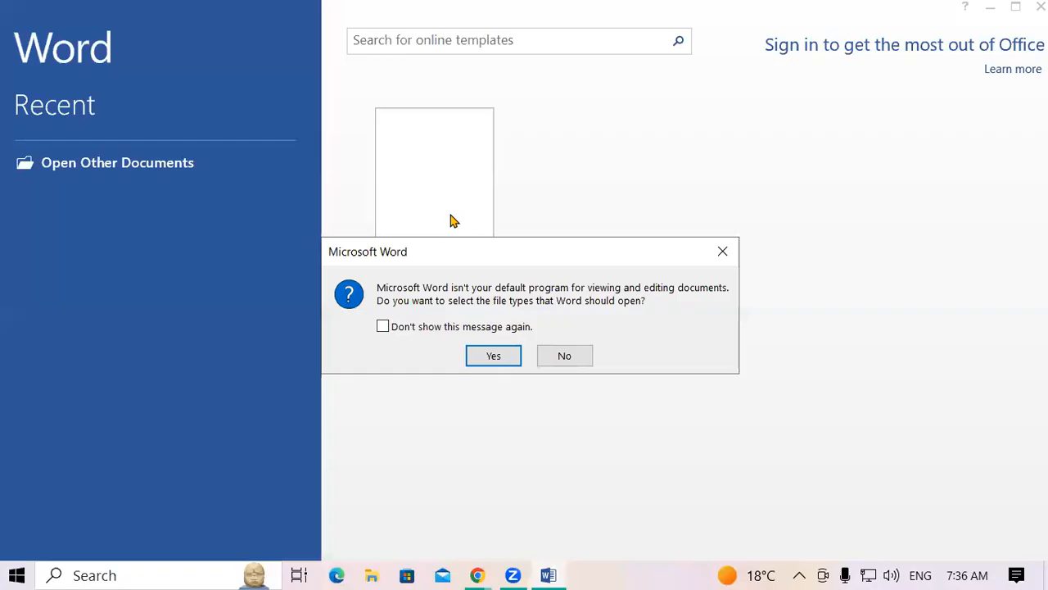
Dismiss the default-program and activation prompts and show the References tab on a blank document.
left_click(722, 252)
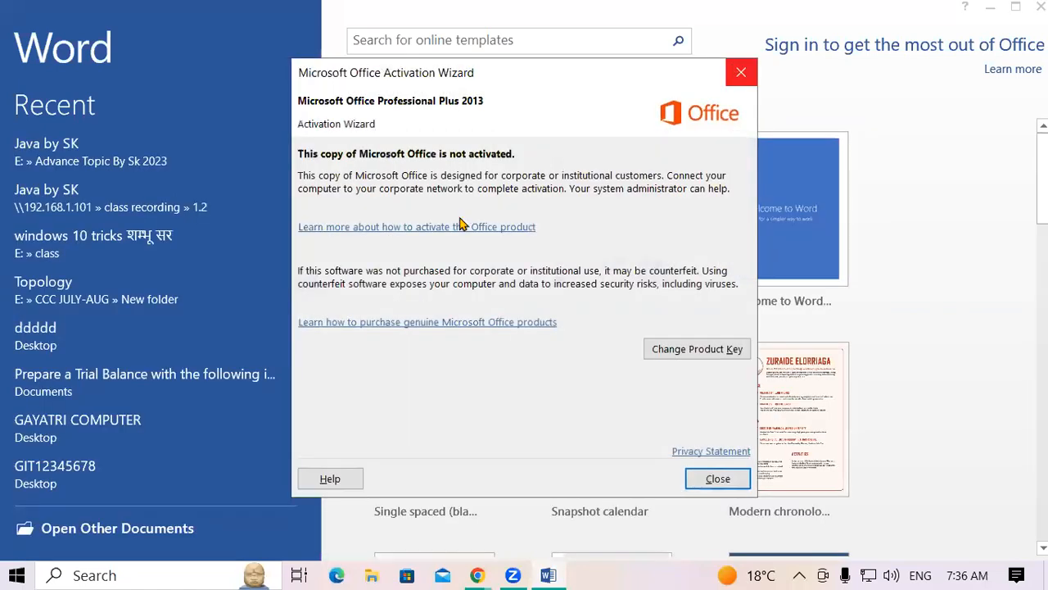
key("Return")
key("Return")
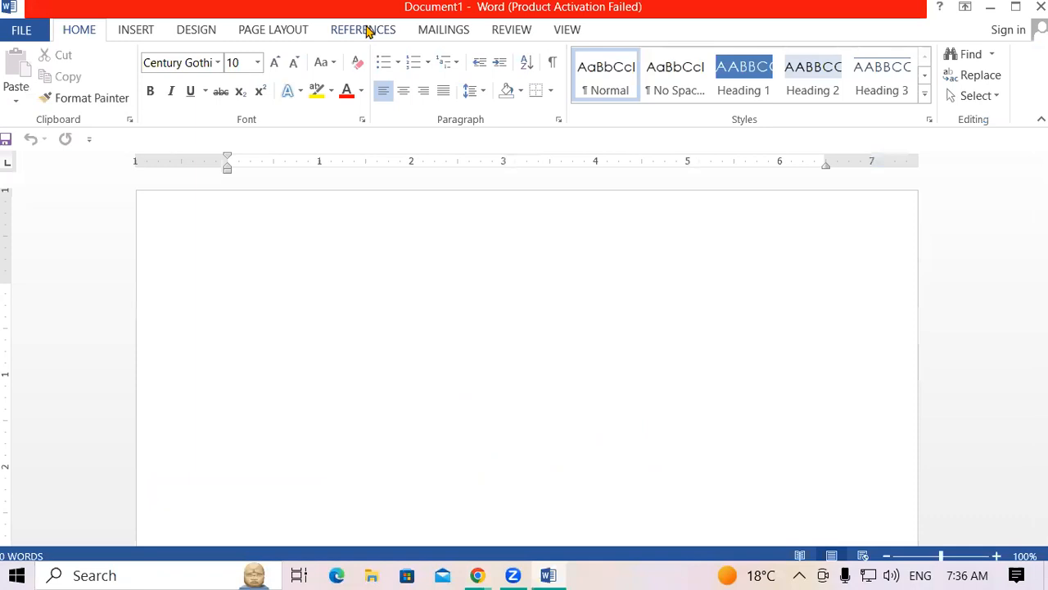
left_click(367, 31)
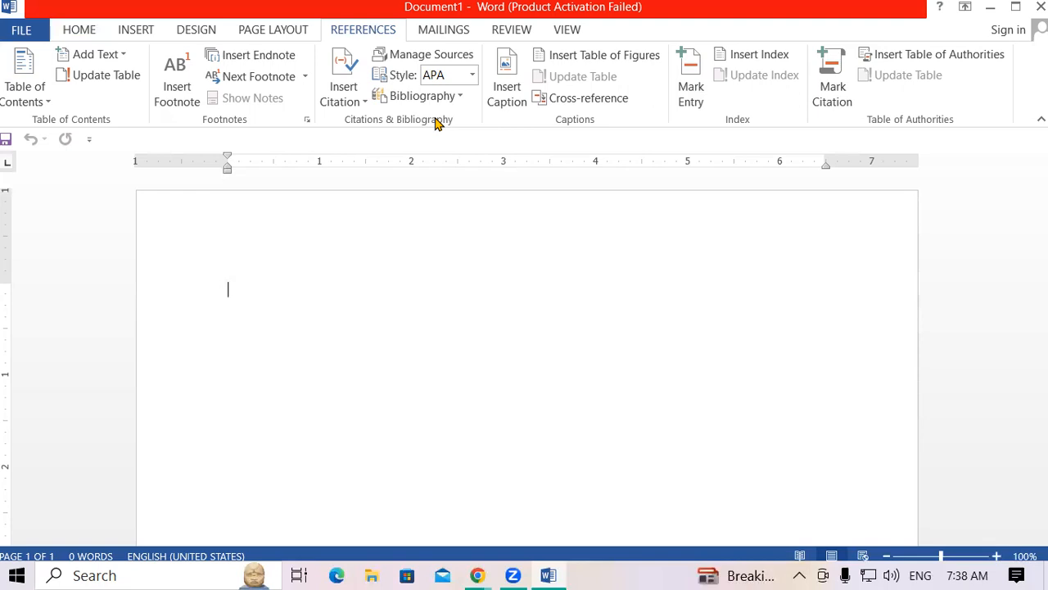
Choose Add New Source from the Insert Citation menu.
left_click(338, 103)
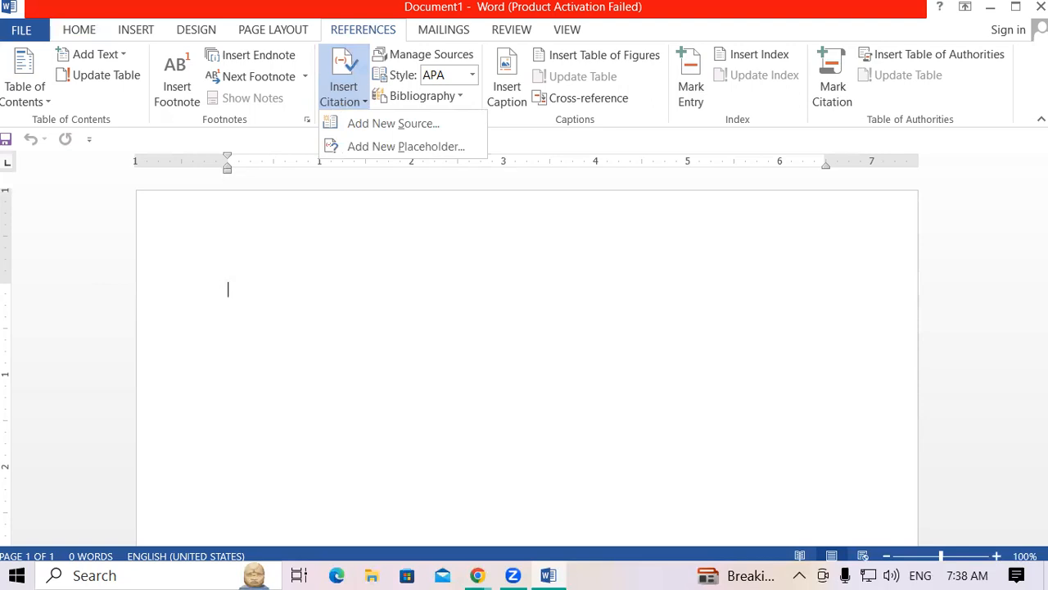
left_click(401, 124)
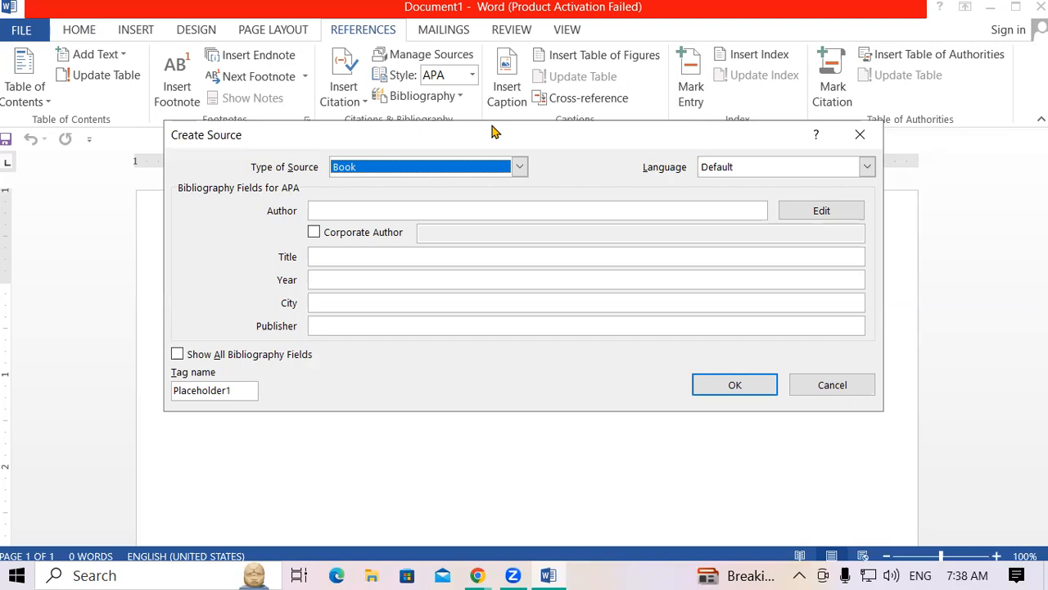
Keep Book as the source type and enter the author's full name as a personal author.
left_click_drag(494, 131, 487, 266)
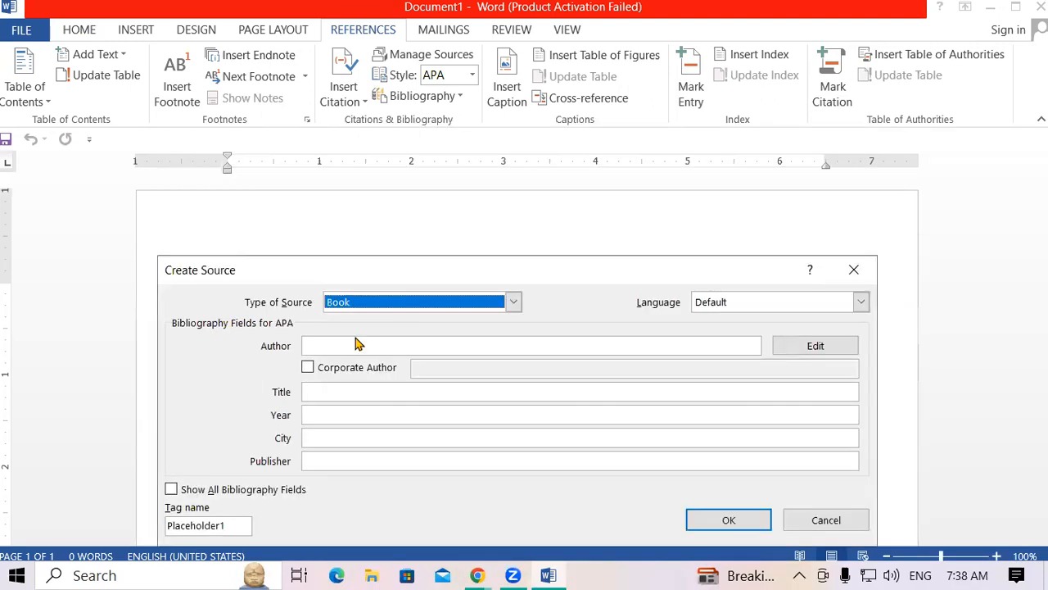
left_click(513, 303)
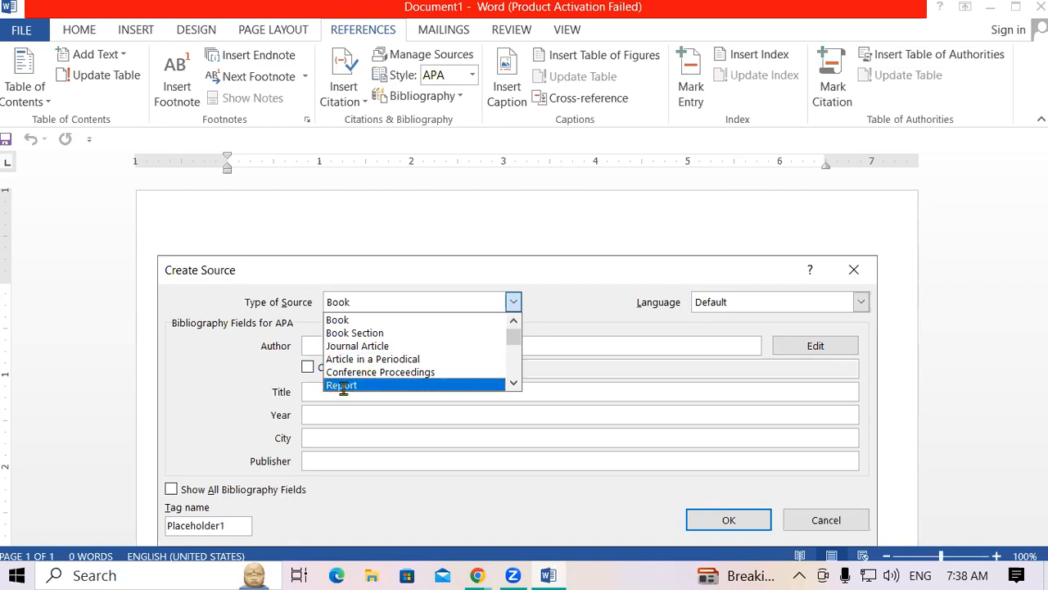
left_click(373, 320)
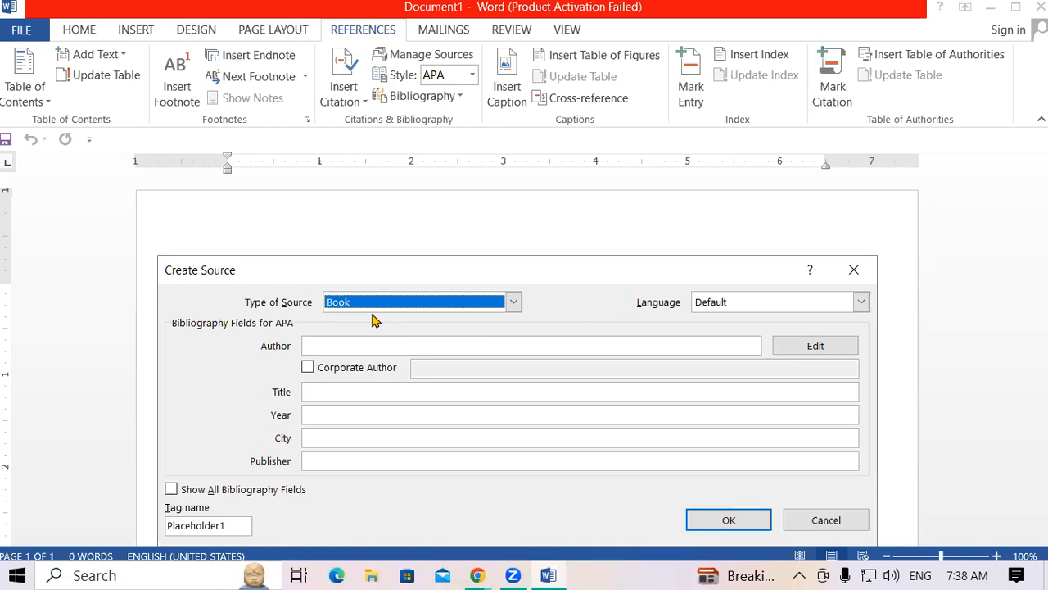
left_click(342, 345)
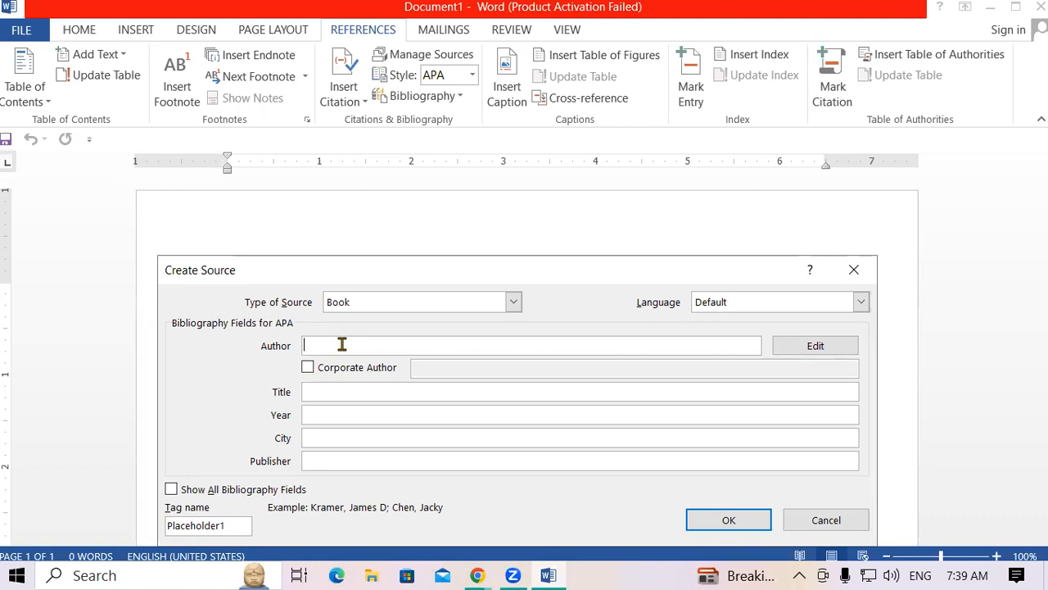
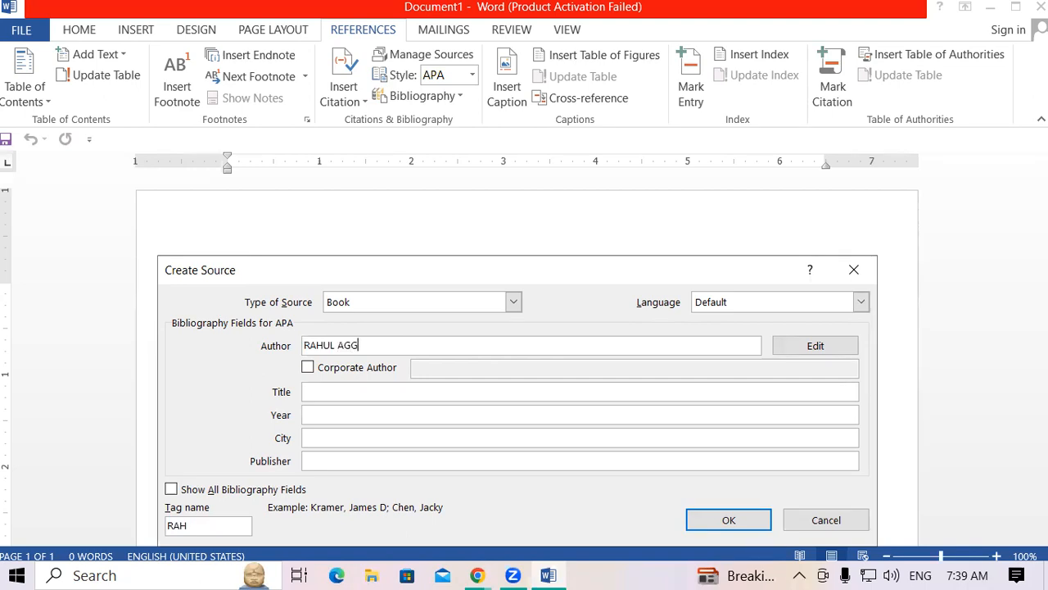
left_click(307, 368)
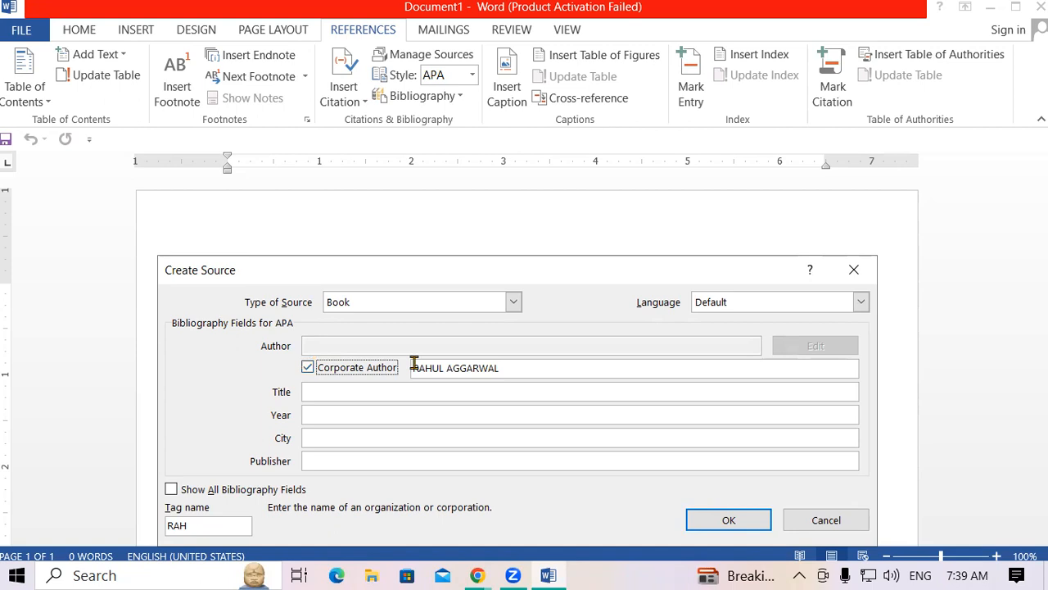
left_click(307, 368)
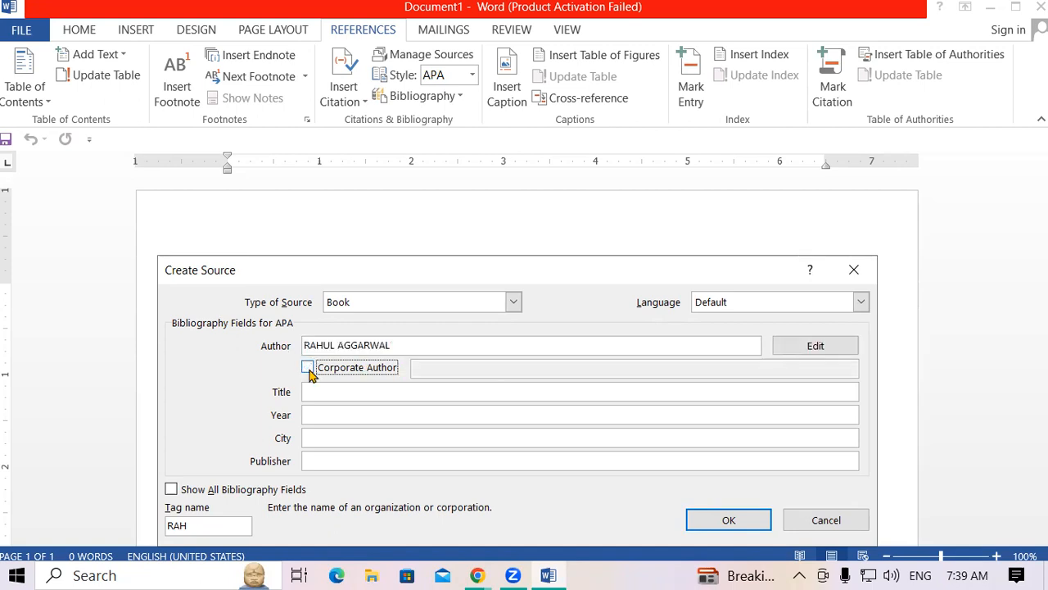
Fill in title CCC, year 2015, city PADRAUNA and the publisher, then insert the citation.
left_click(322, 393)
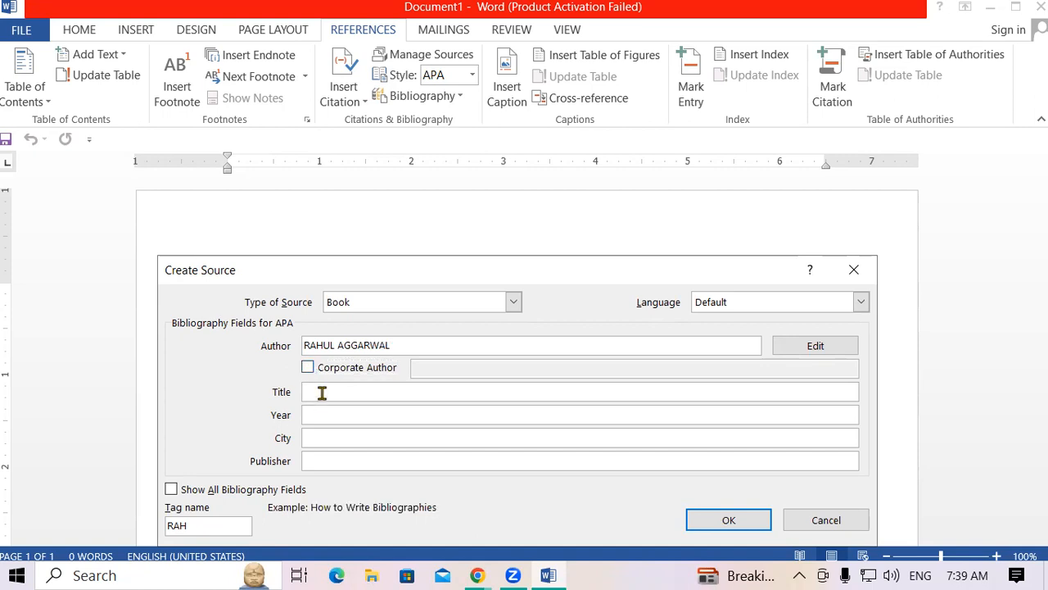
type("CCC")
left_click(340, 416)
type("2015")
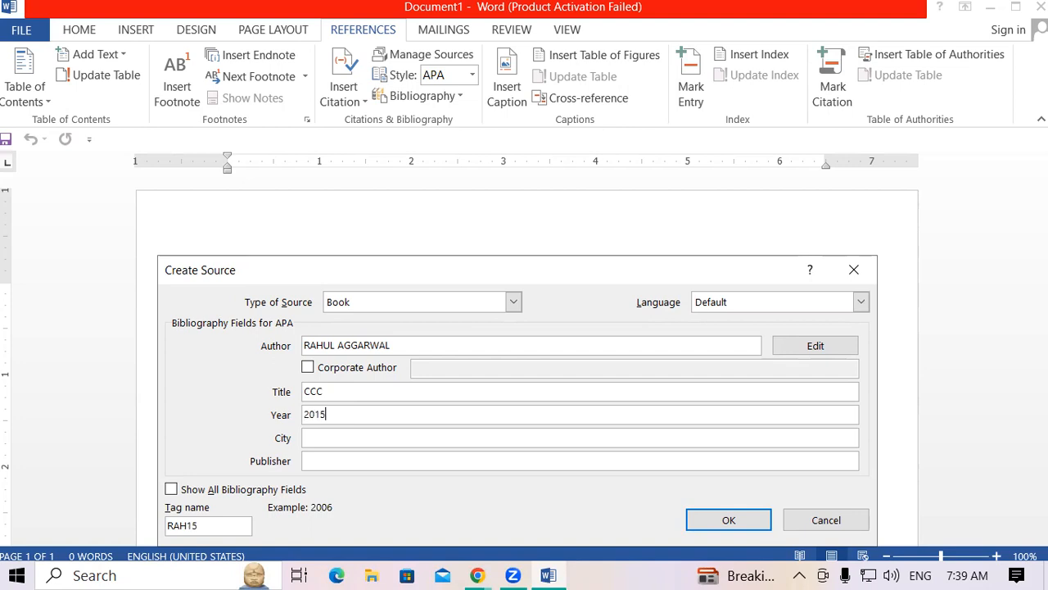
left_click(380, 441)
type("PADRAUNA")
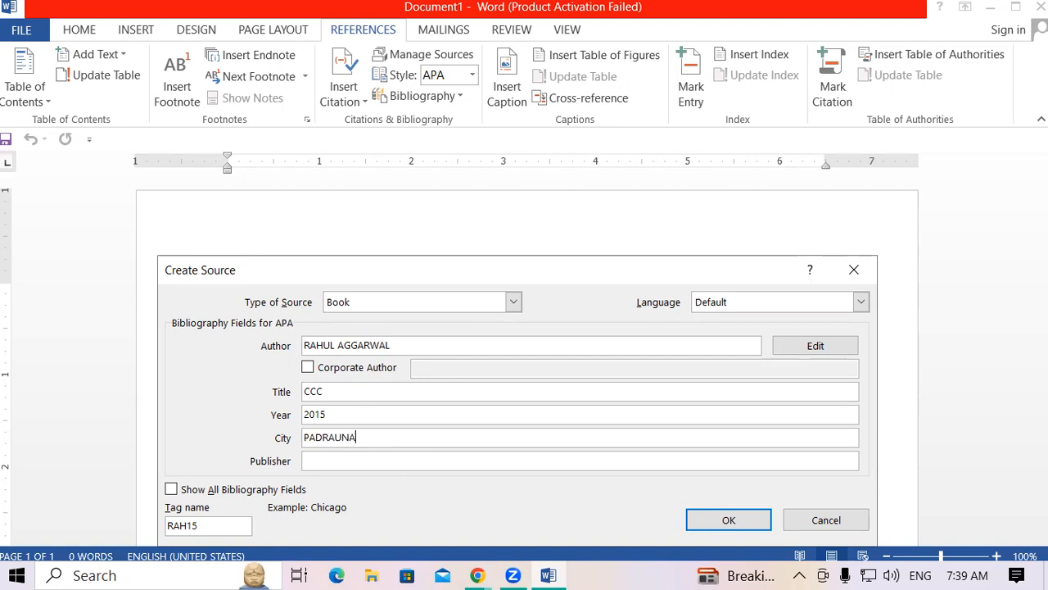
left_click(336, 459)
type("AGGARWAL")
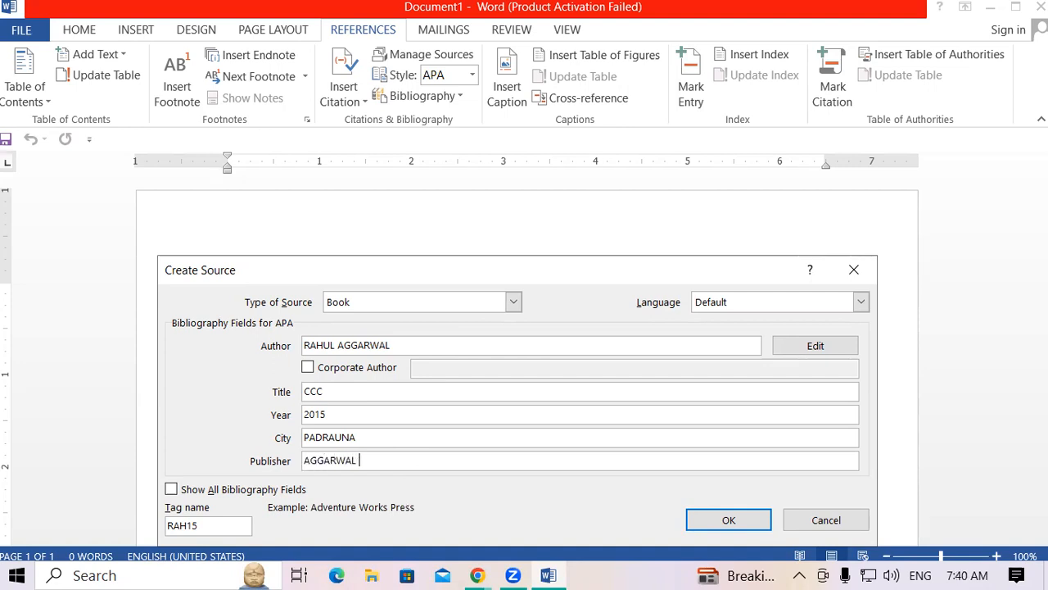
type(" PUBLICATIONS")
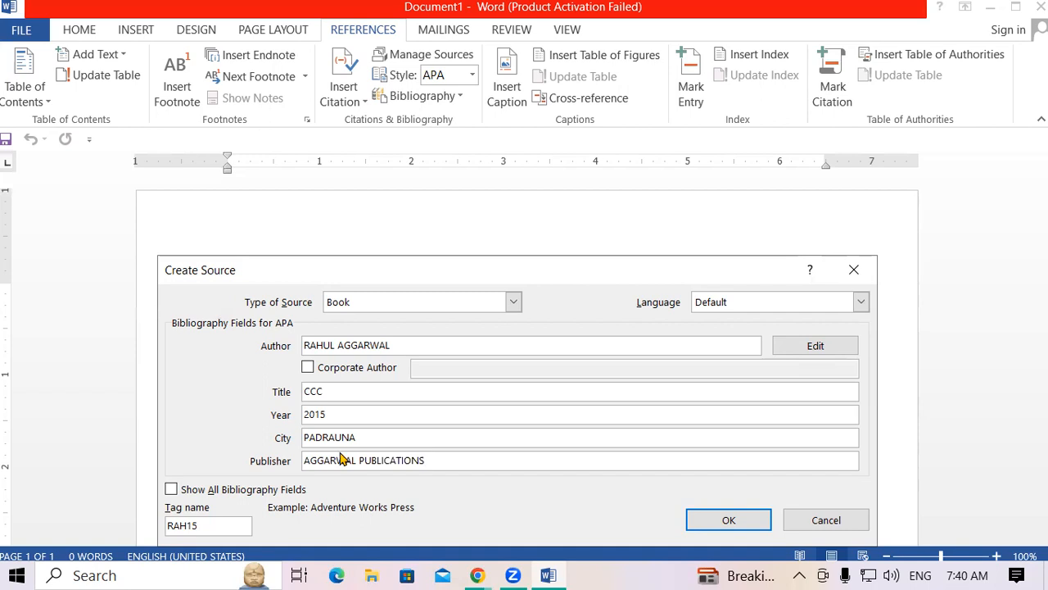
left_click_drag(512, 266, 523, 202)
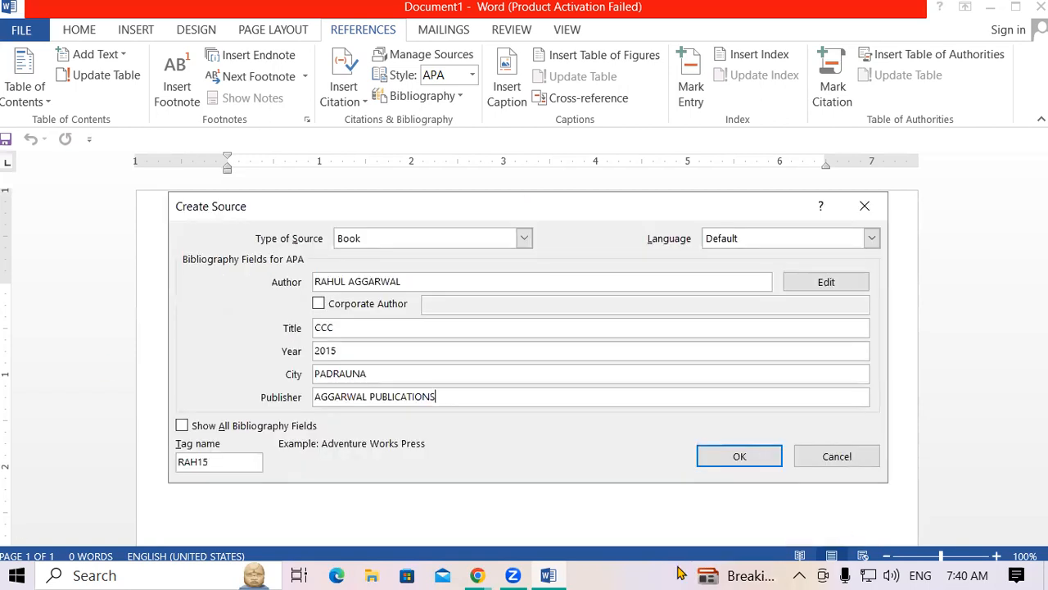
left_click(768, 455)
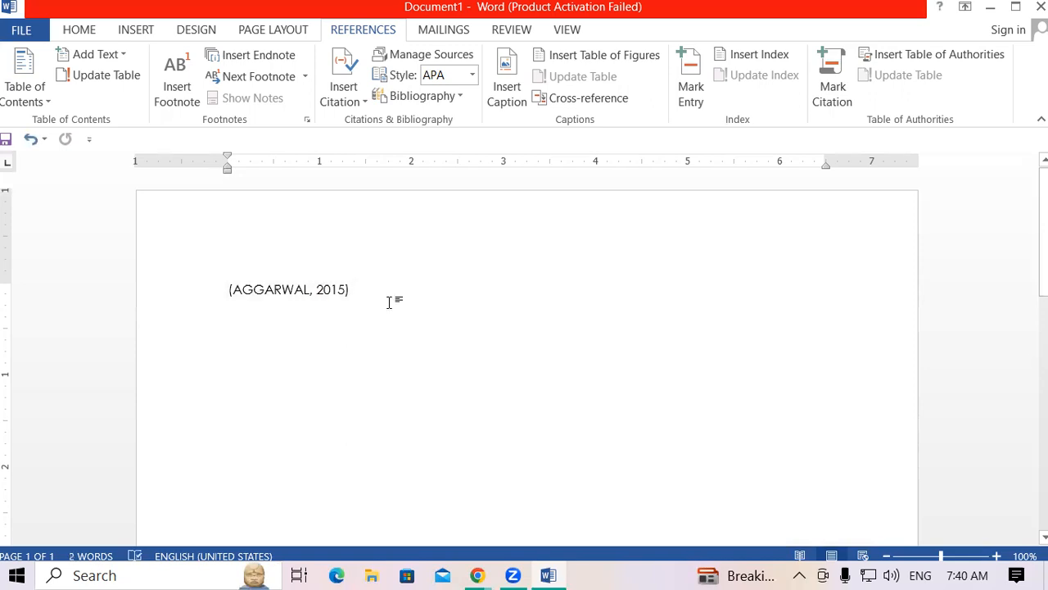
Enlarge the inserted citation's font size, then bring up the Source Manager.
left_click_drag(393, 300, 211, 298)
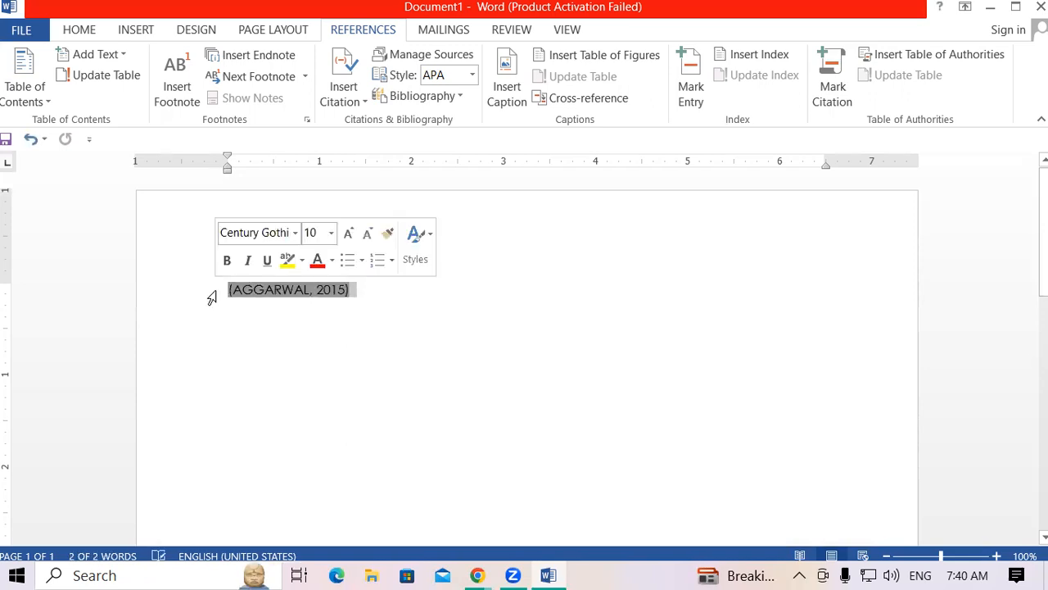
key("ctrl+shift+period")
key("ctrl+shift+period")
key("ctrl+shift+period")
key("ctrl+shift+period")
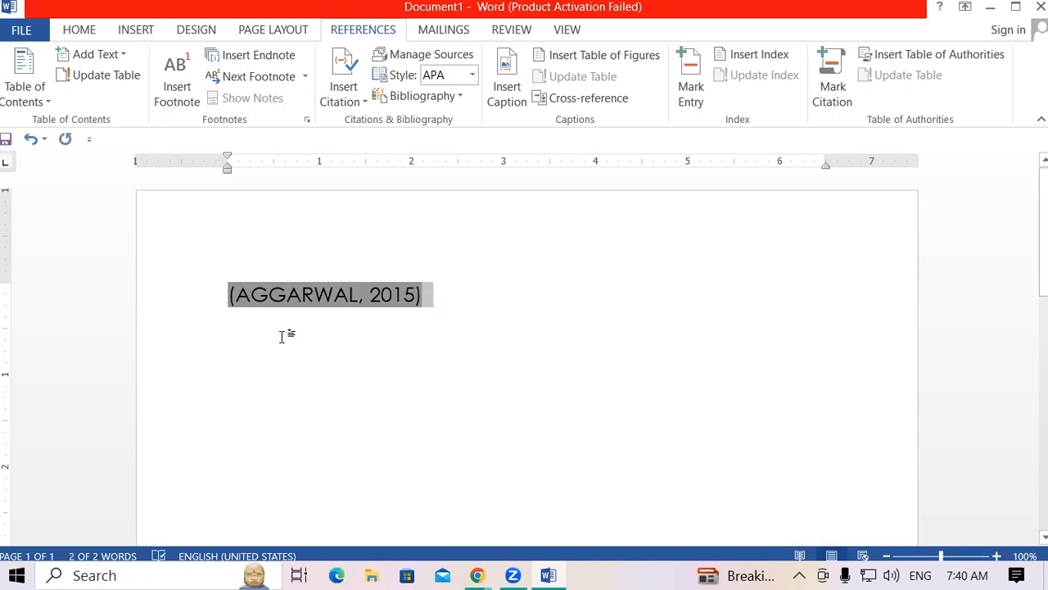
left_click(543, 322)
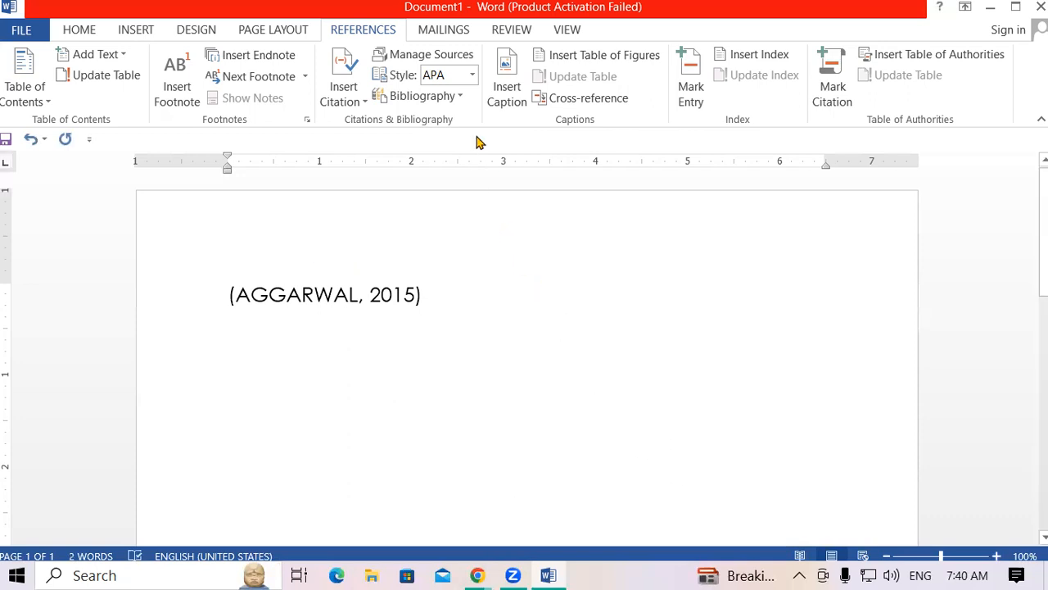
left_click(429, 61)
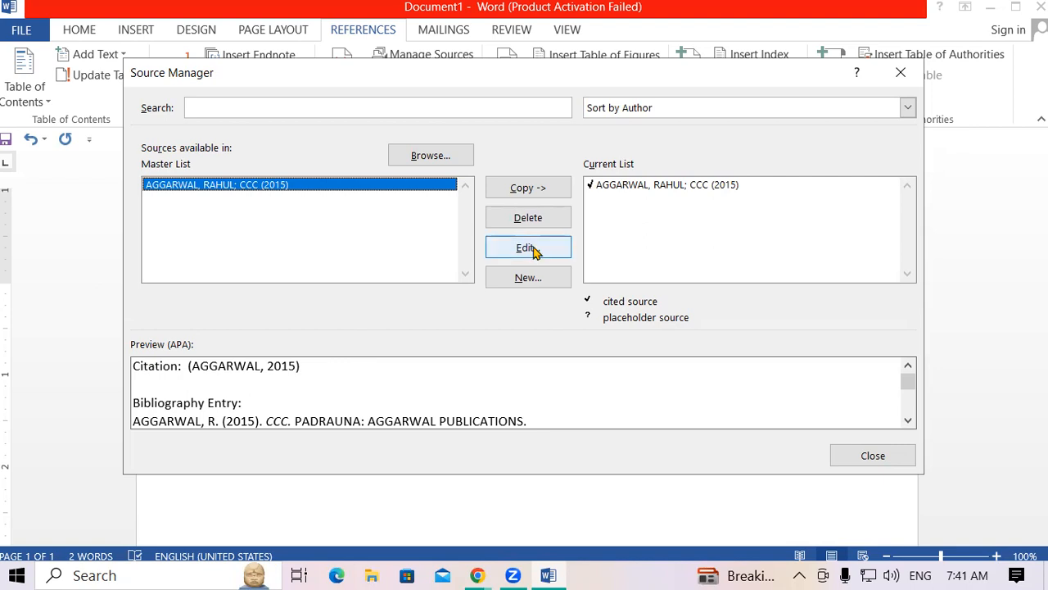
Change the CCC source's year from 2015 to 2012, updating both master and current lists.
left_click(528, 247)
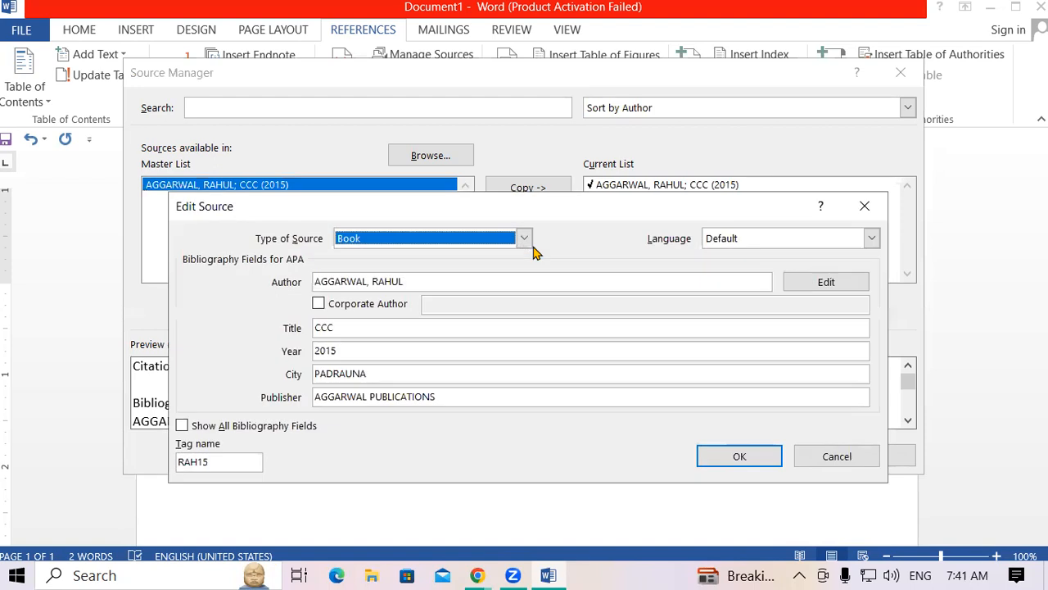
left_click(359, 350)
key("BackSpace")
type("2")
left_click(749, 455)
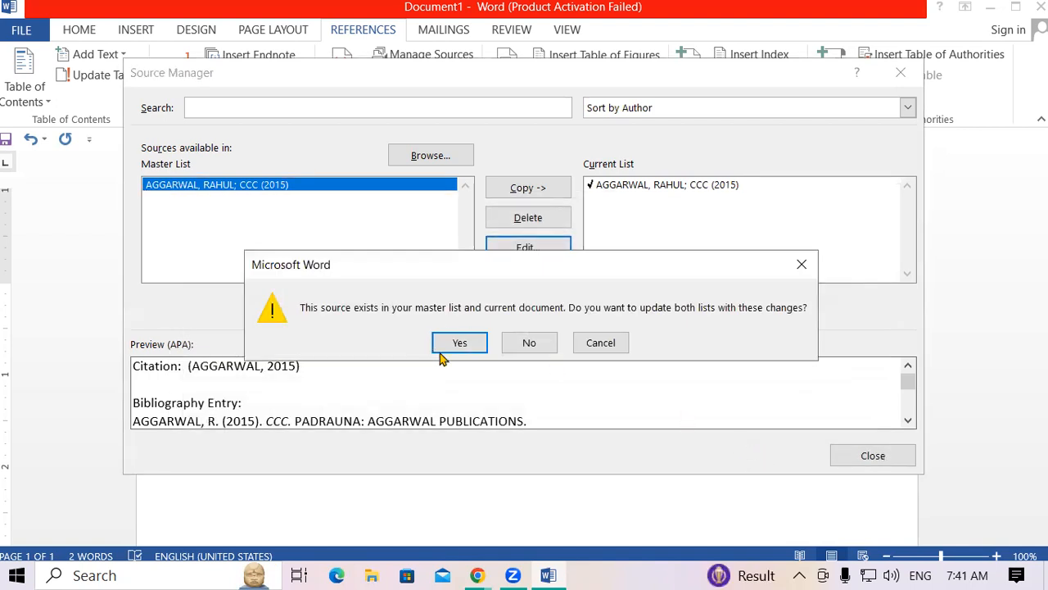
left_click(467, 345)
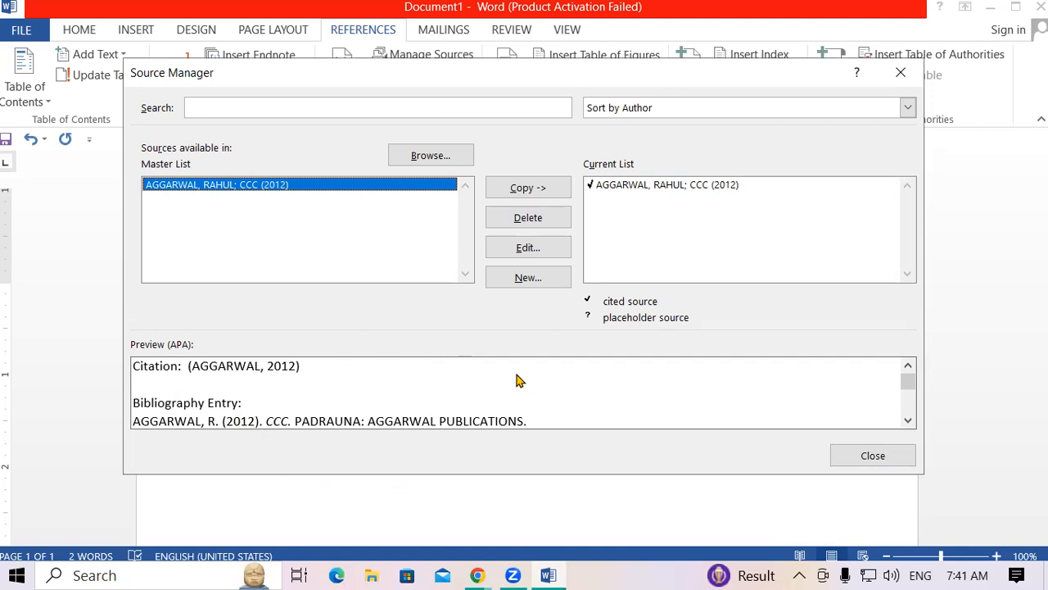
left_click(528, 282)
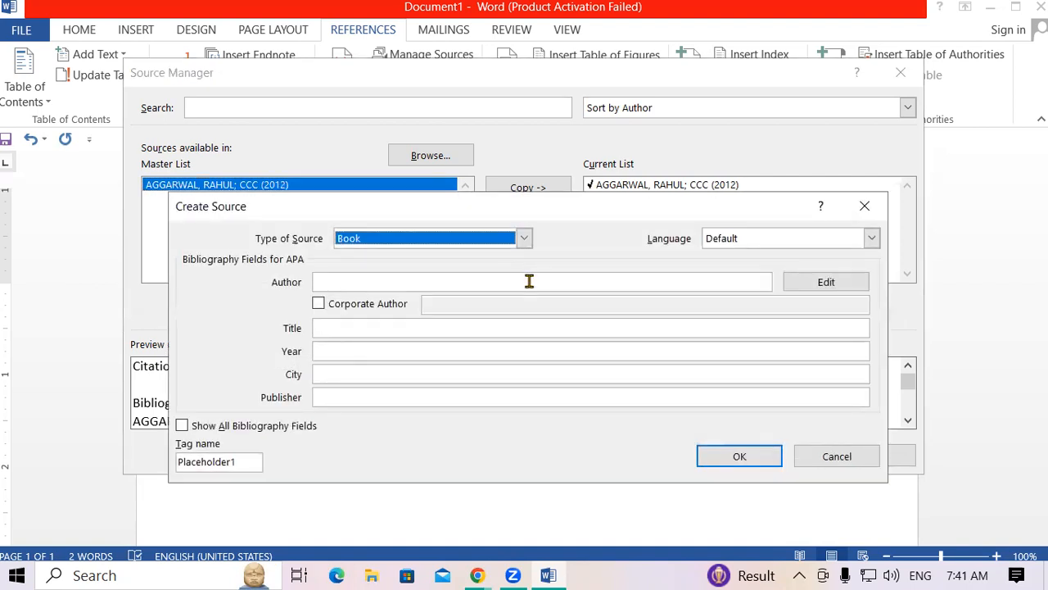
left_click(864, 206)
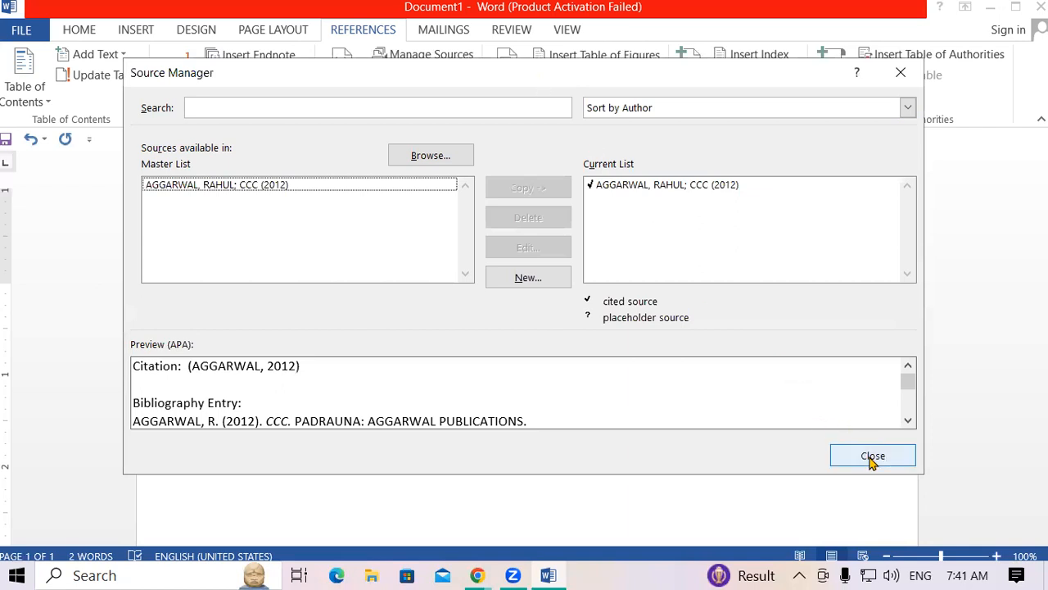
Try GOST Title Sort, Harvard Anglia and ISO 690 citation styles, then apply APA.
left_click(872, 457)
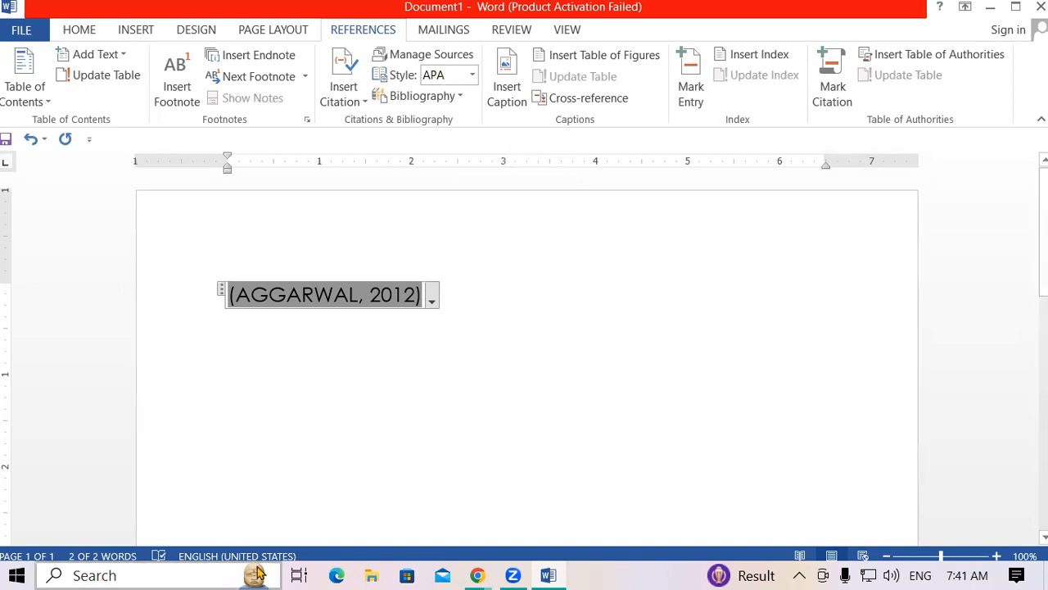
left_click(473, 77)
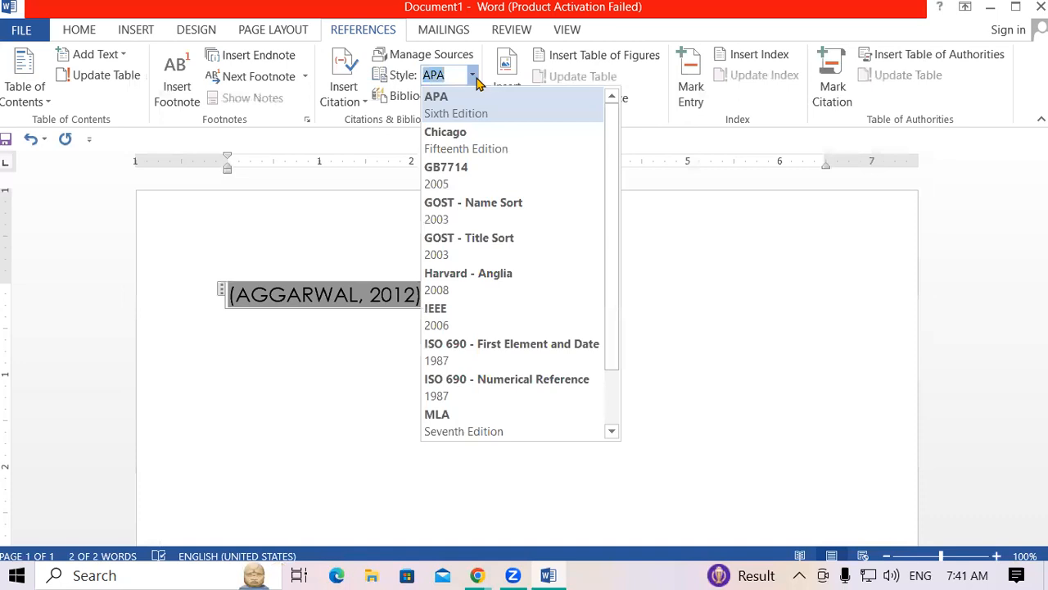
left_click(503, 247)
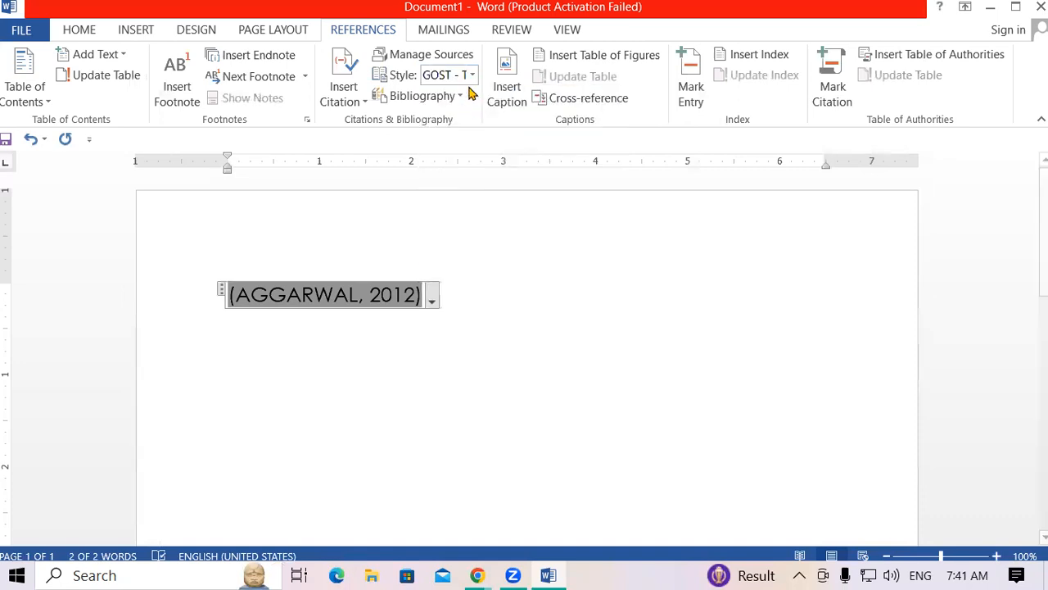
left_click(473, 75)
left_click(482, 281)
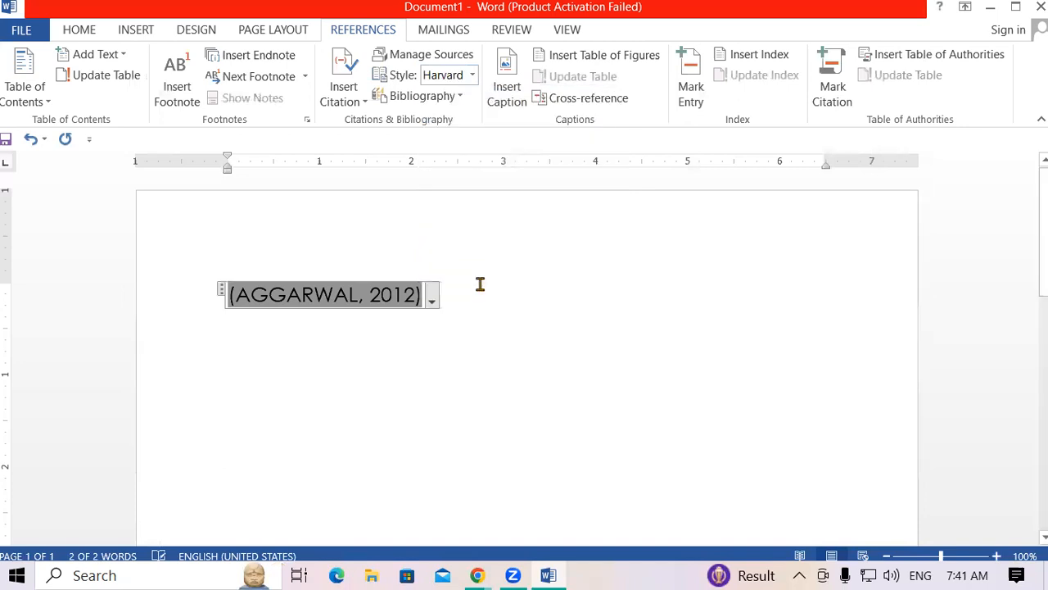
left_click(473, 75)
left_click(472, 345)
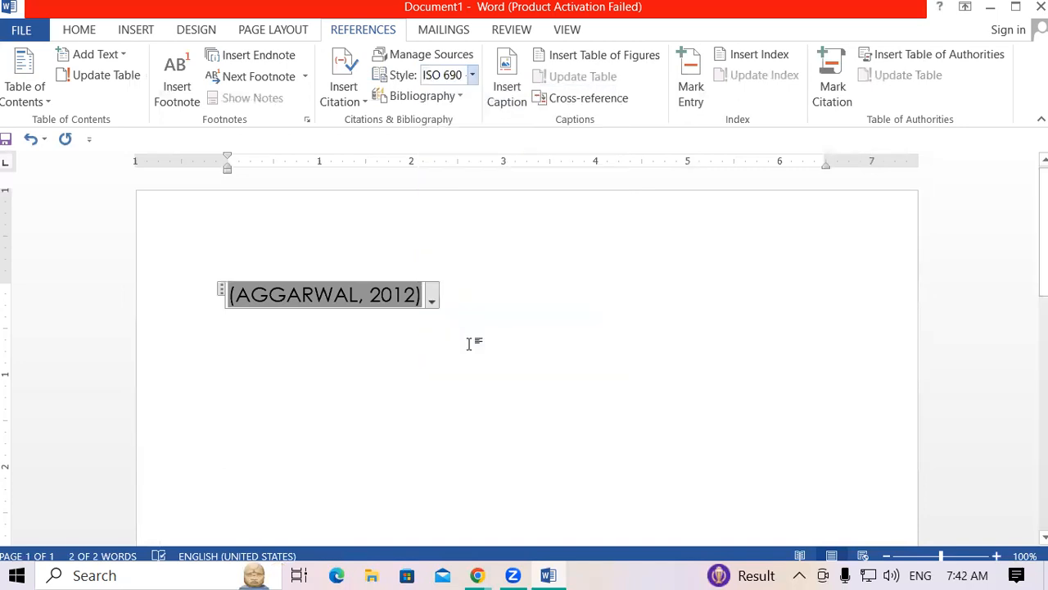
left_click(470, 344)
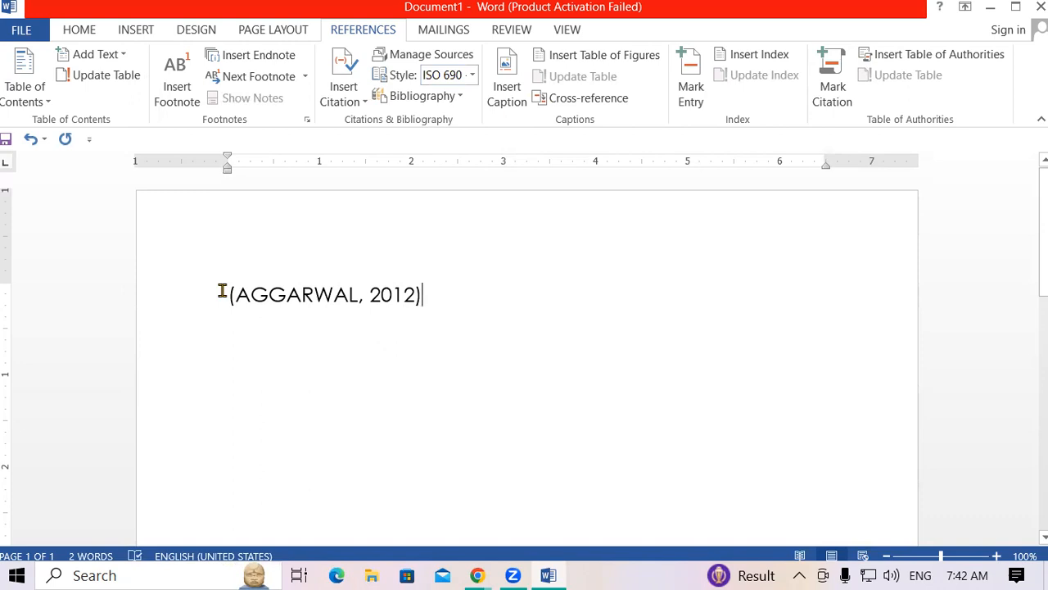
left_click_drag(222, 292, 300, 290)
left_click(472, 75)
left_click(470, 108)
Cycle through Chicago, GB7714, GOST Name Sort, IEEE, ISO 690 and MLA styles, ending on APA.
left_click(473, 74)
left_click(458, 159)
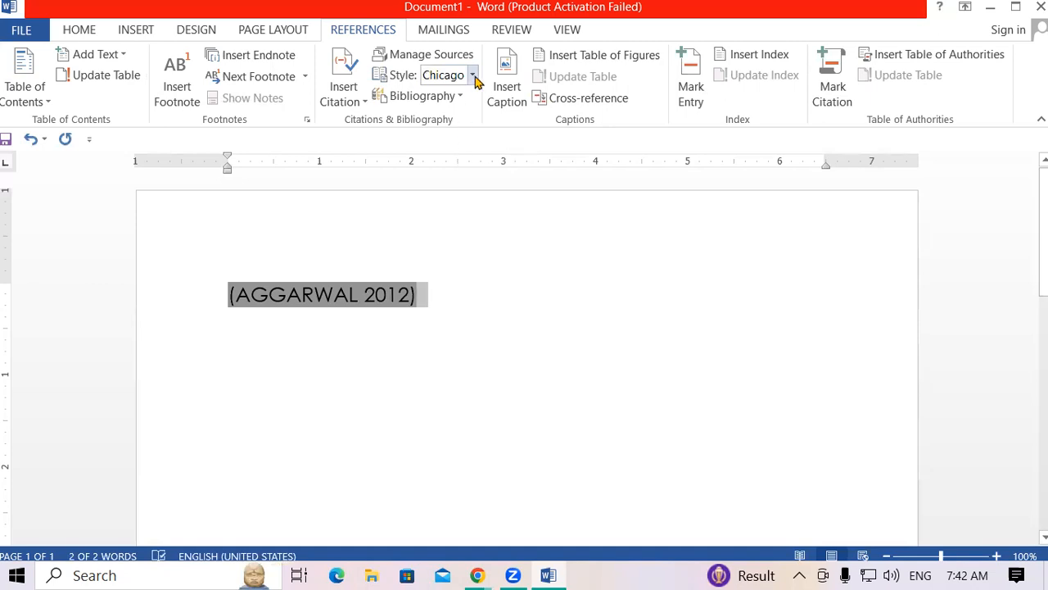
left_click(473, 75)
left_click(452, 180)
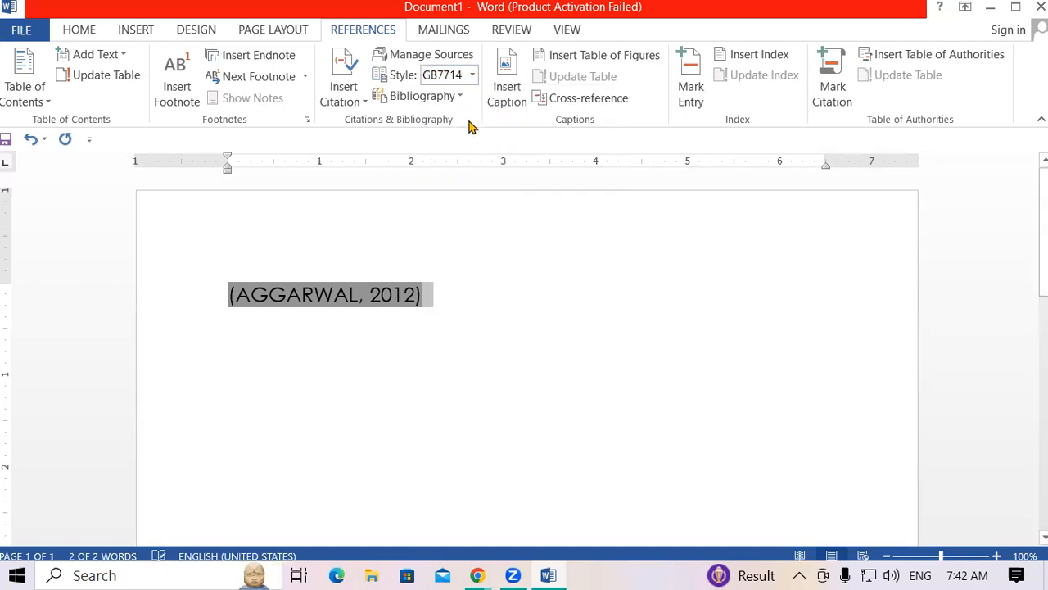
left_click(472, 75)
left_click(454, 220)
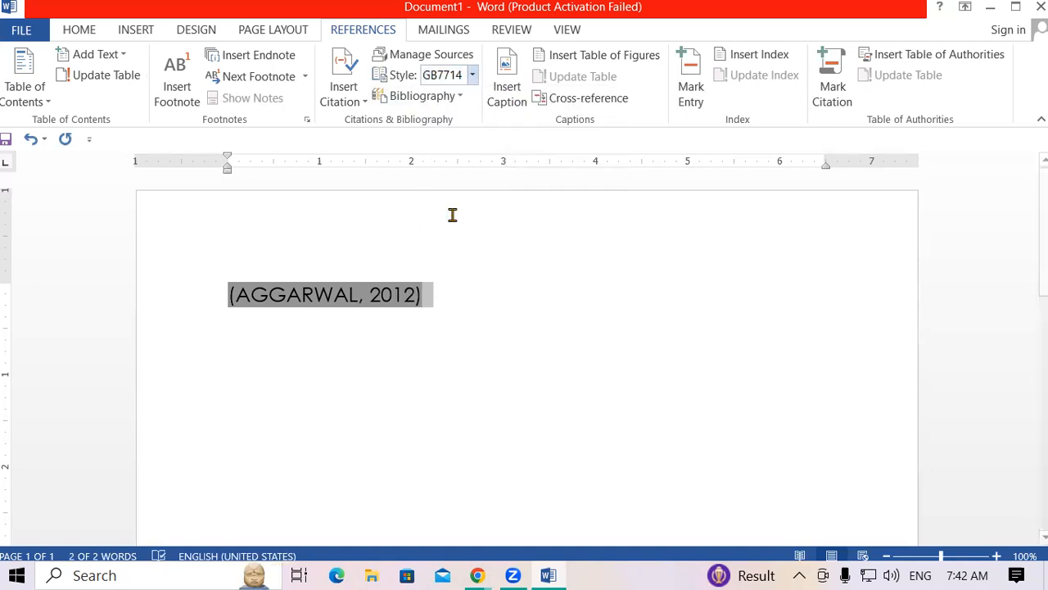
left_click(472, 74)
left_click(468, 313)
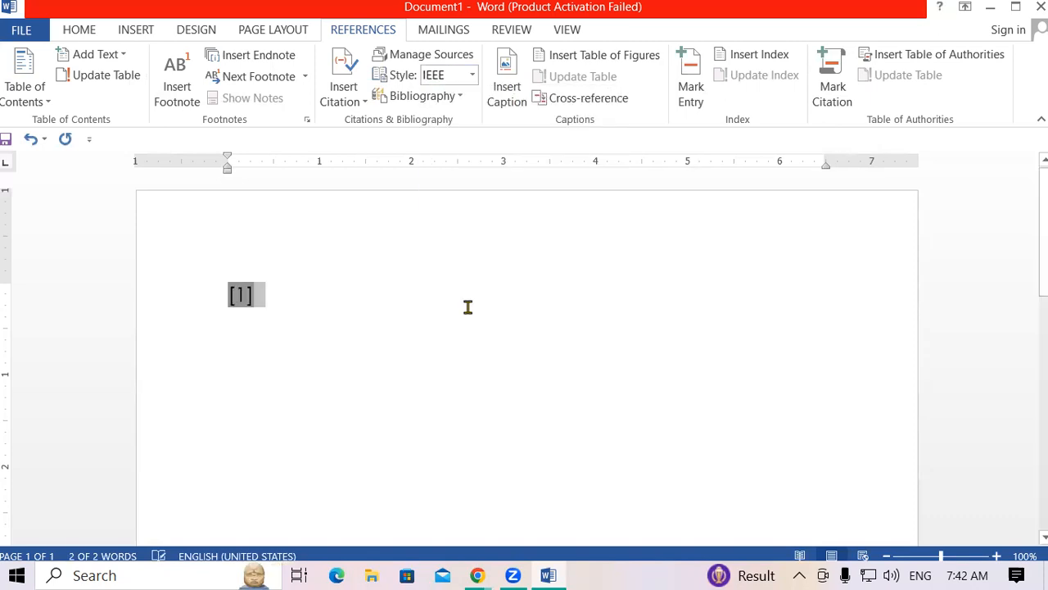
left_click(474, 74)
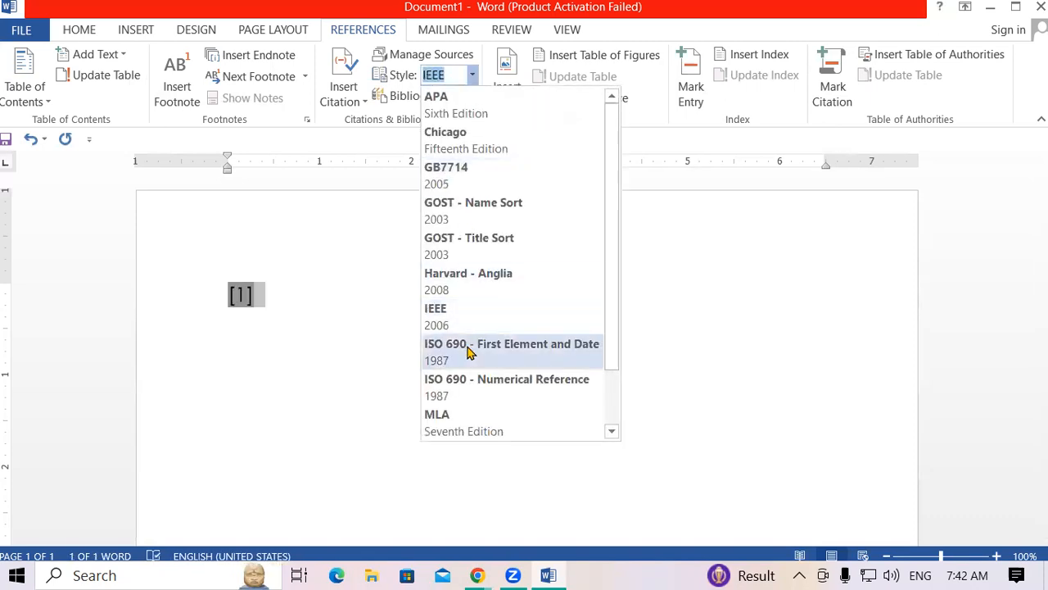
left_click(469, 347)
left_click(472, 74)
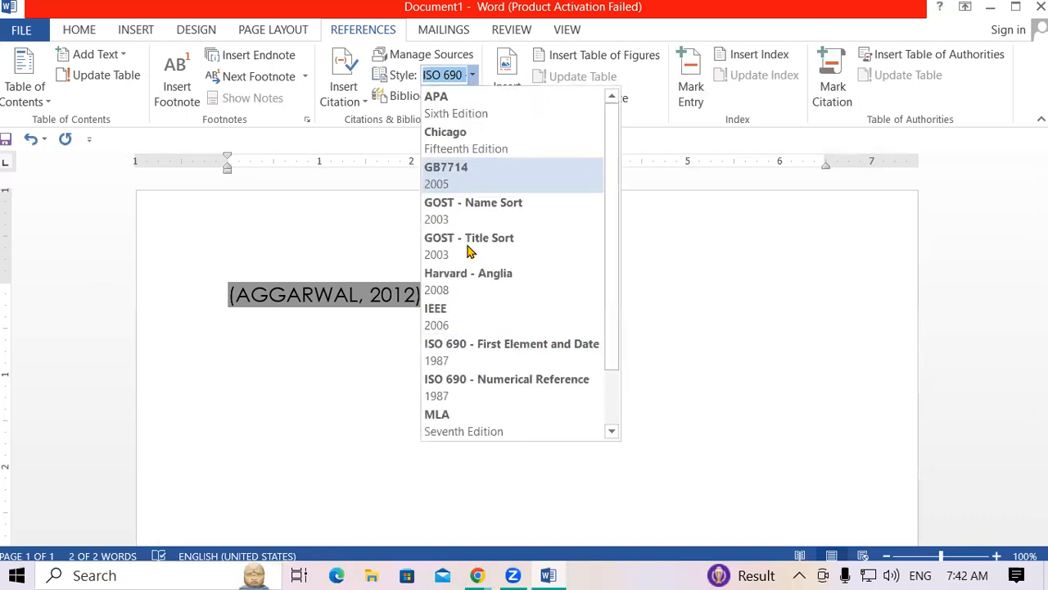
left_click(464, 378)
left_click(472, 75)
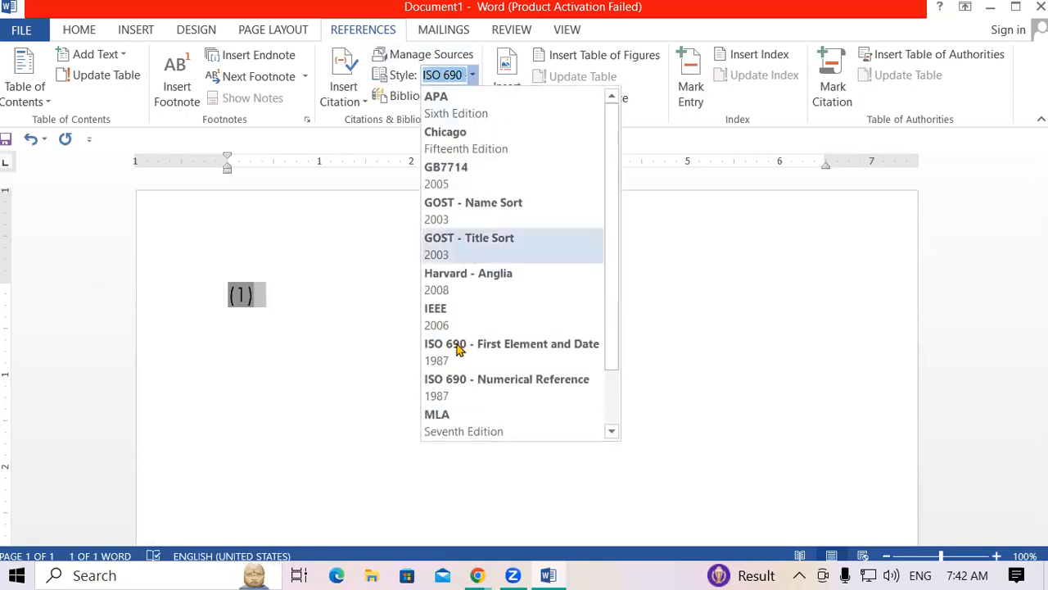
left_click(456, 419)
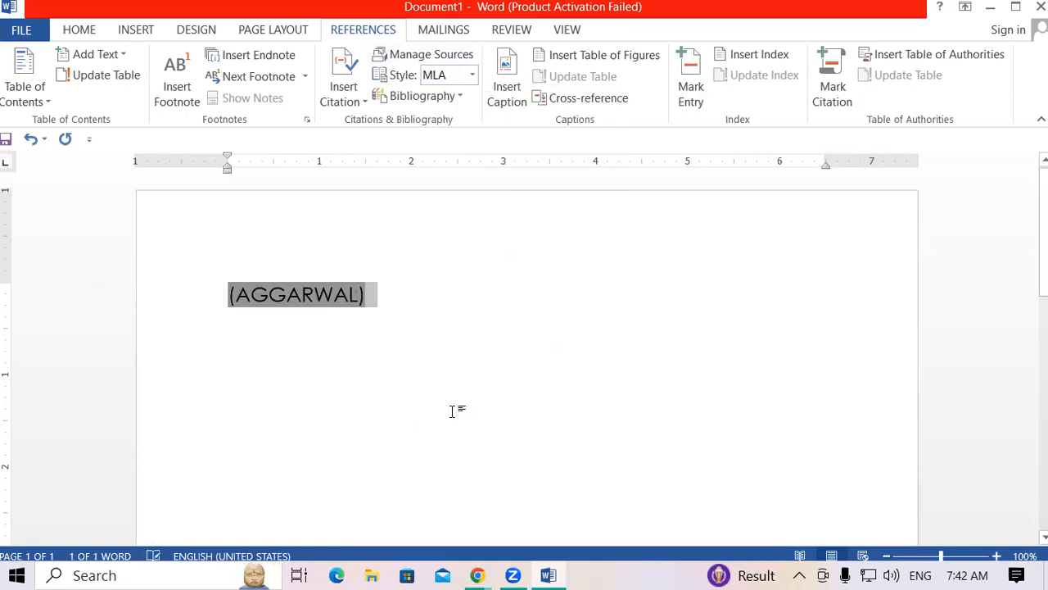
left_click(437, 285)
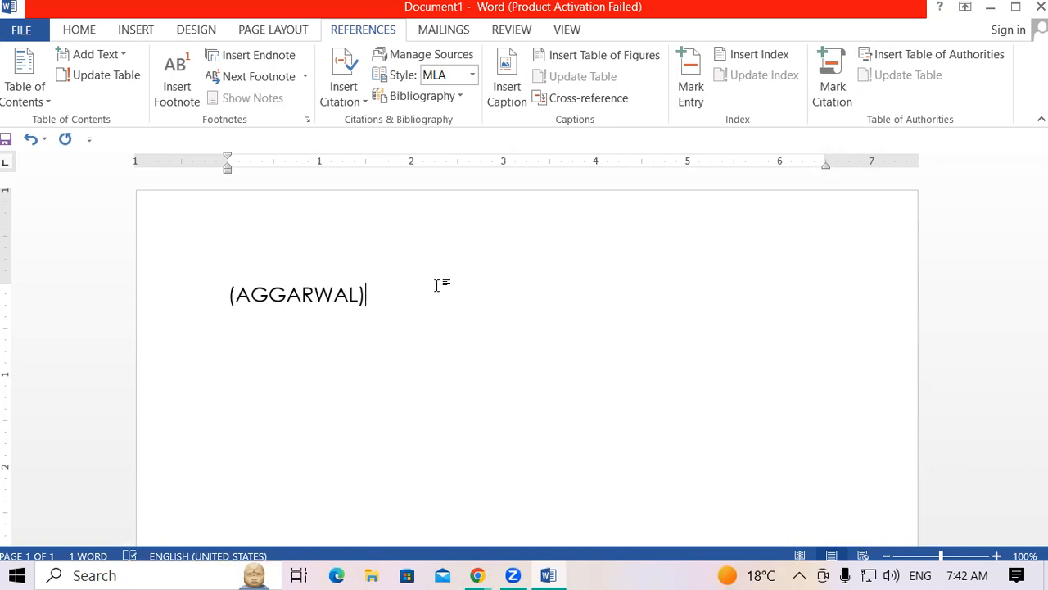
left_click(472, 75)
left_click(464, 96)
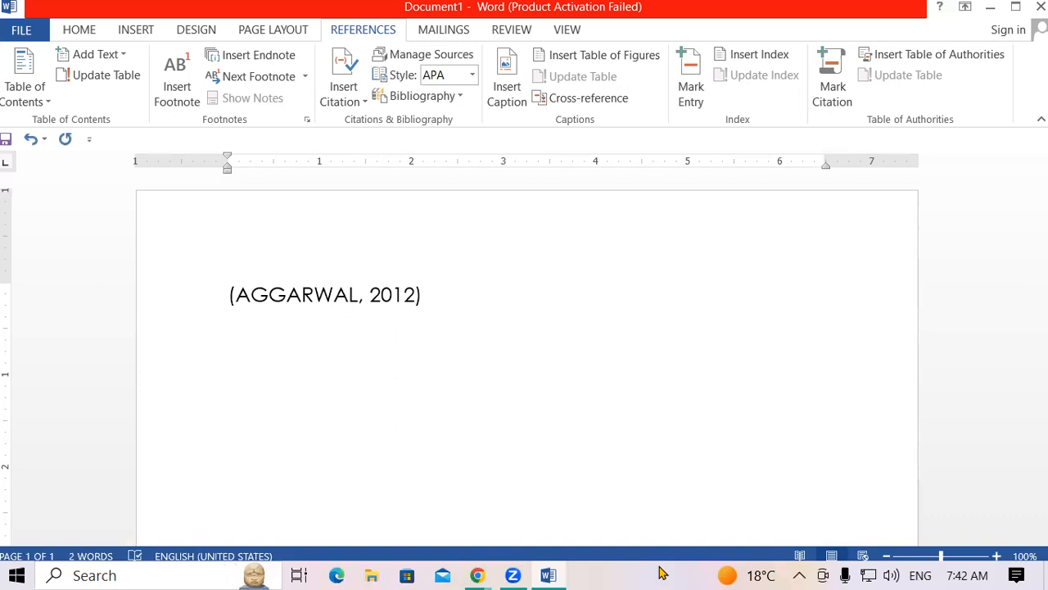
Insert the built-in Bibliography below the citation and enlarge the font of all the text.
left_click(434, 97)
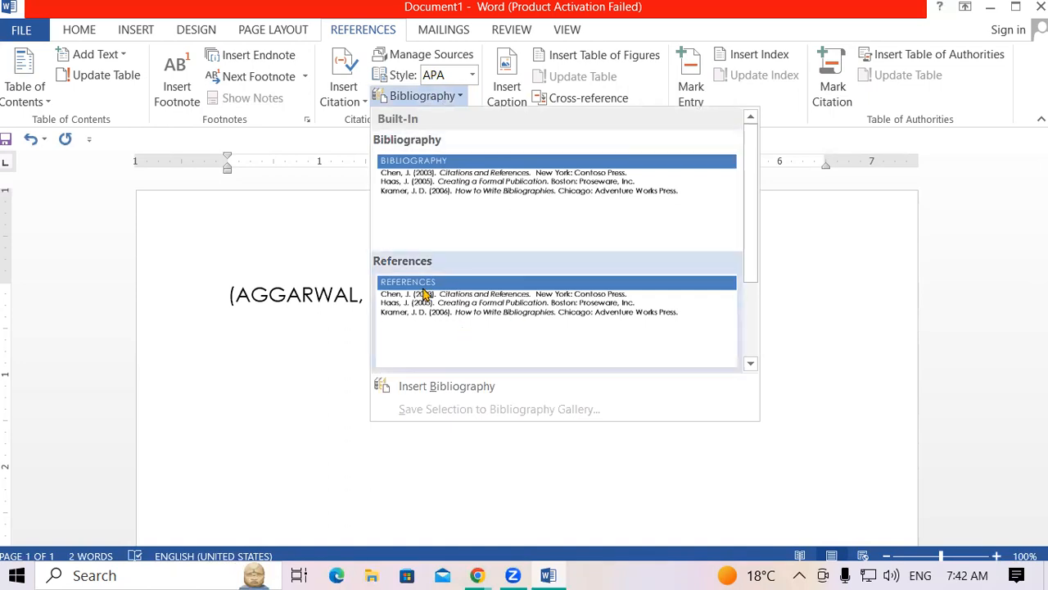
left_click(441, 183)
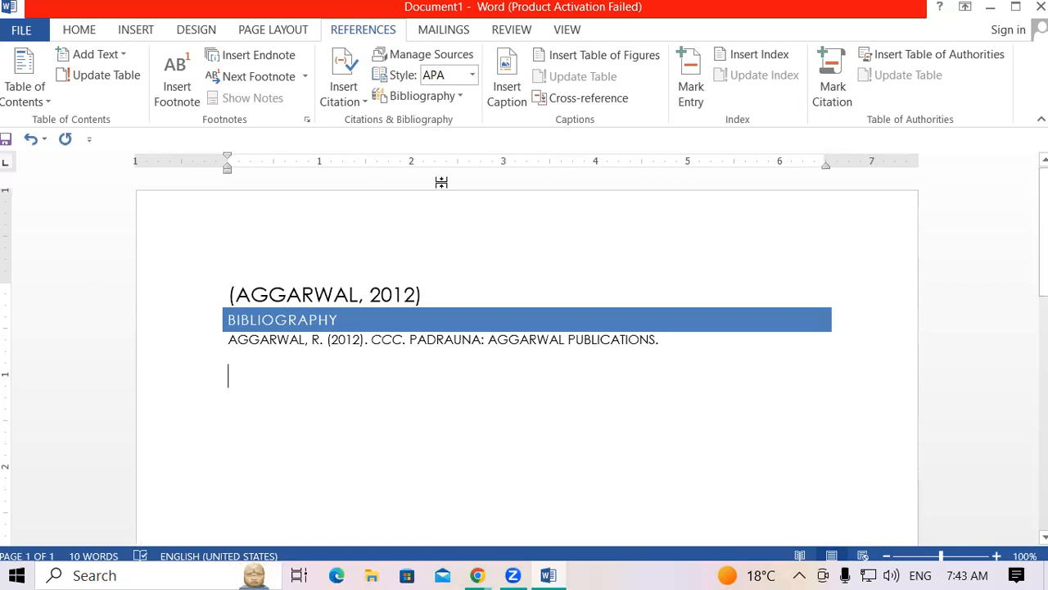
mouse_move(678, 339)
left_mouse_down()
mouse_move(496, 342)
mouse_move(136, 294)
mouse_move(131, 305)
left_mouse_up()
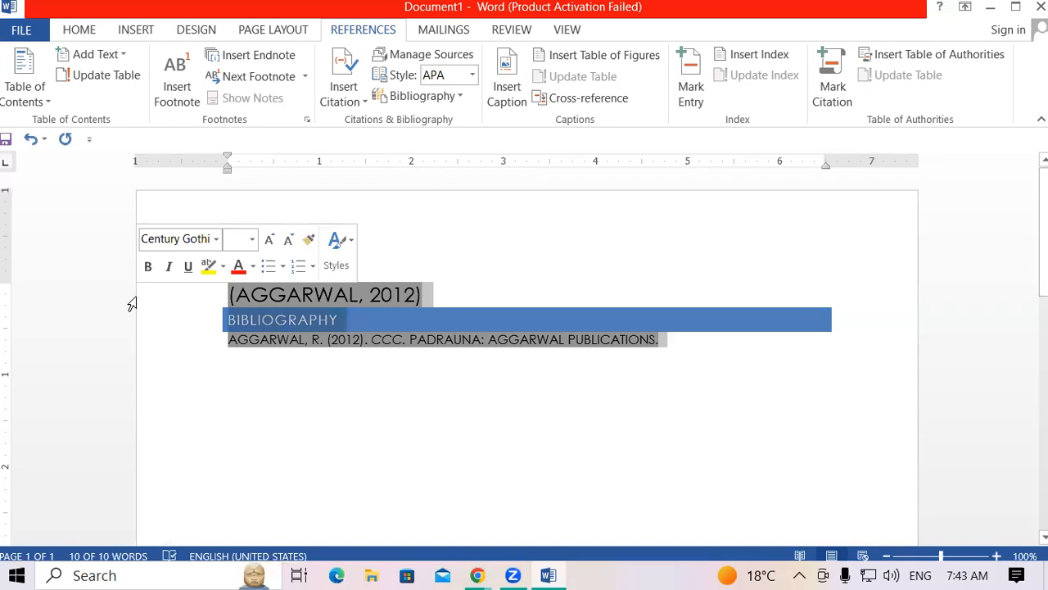
key("ctrl+bracketright")
key("ctrl+bracketright")
key("ctrl+bracketright")
key("ctrl+bracketright")
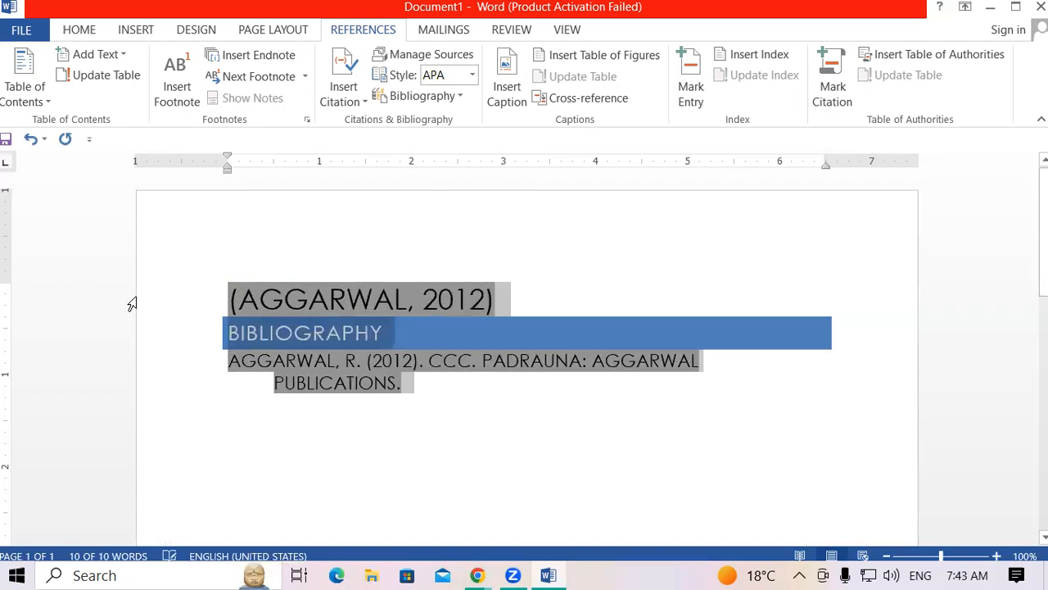
left_click(618, 272)
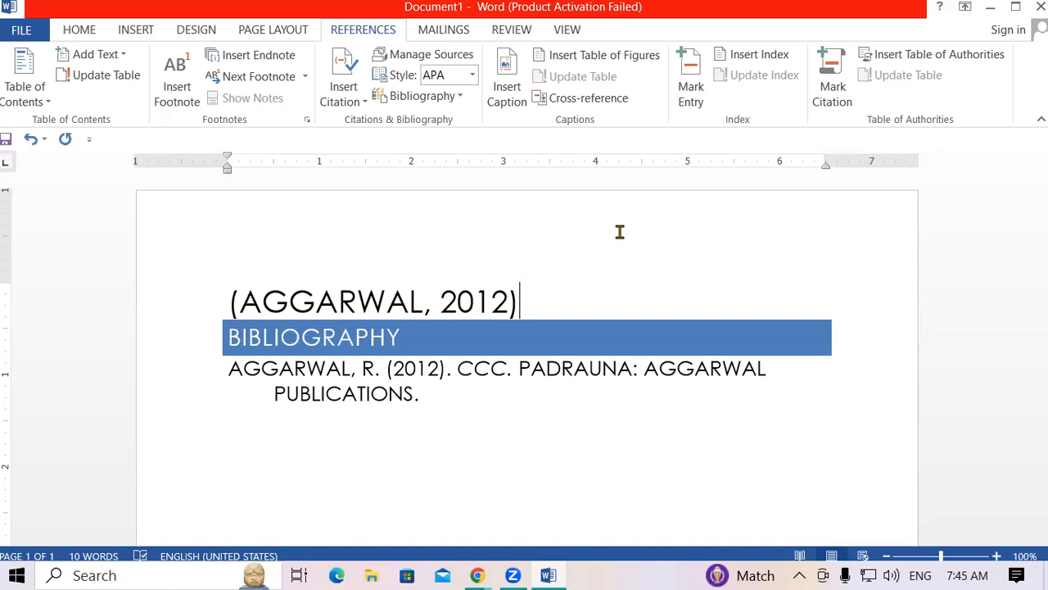
Create a new document and generate five sample paragraphs with =RAND().
key("ctrl+n")
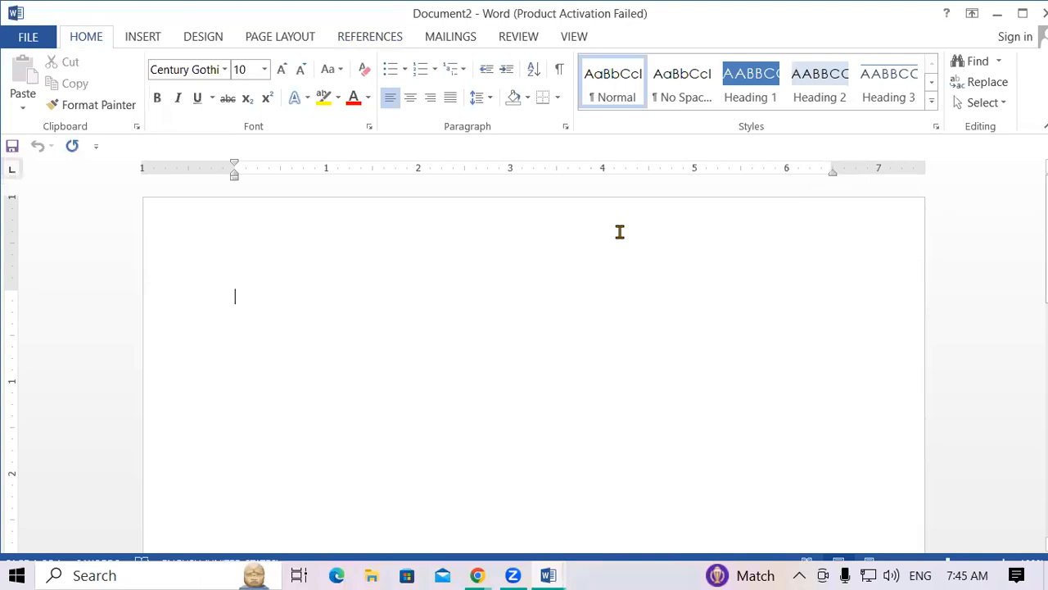
type("=RA")
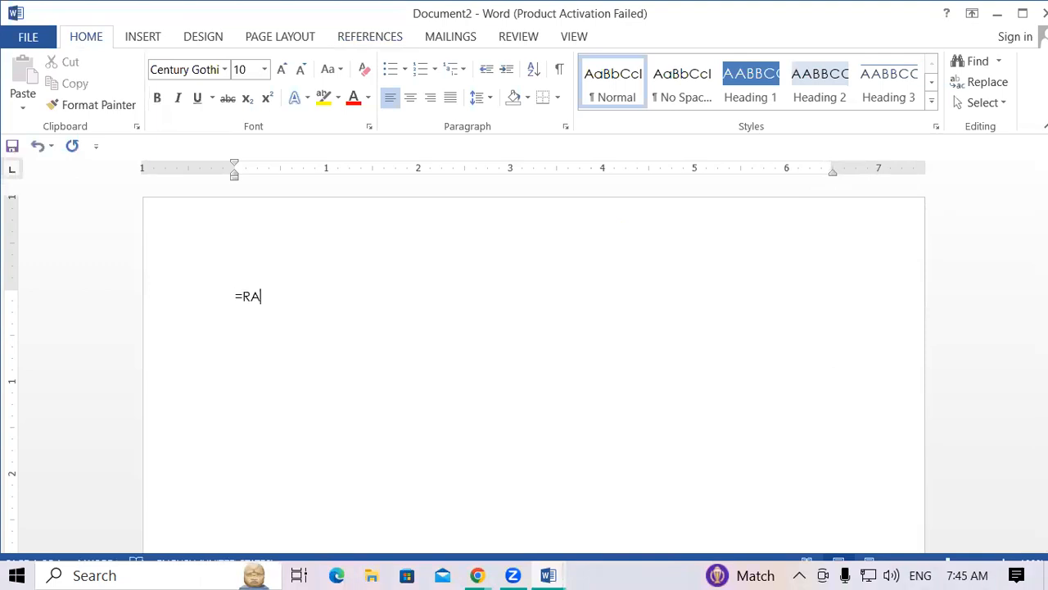
type("ND()")
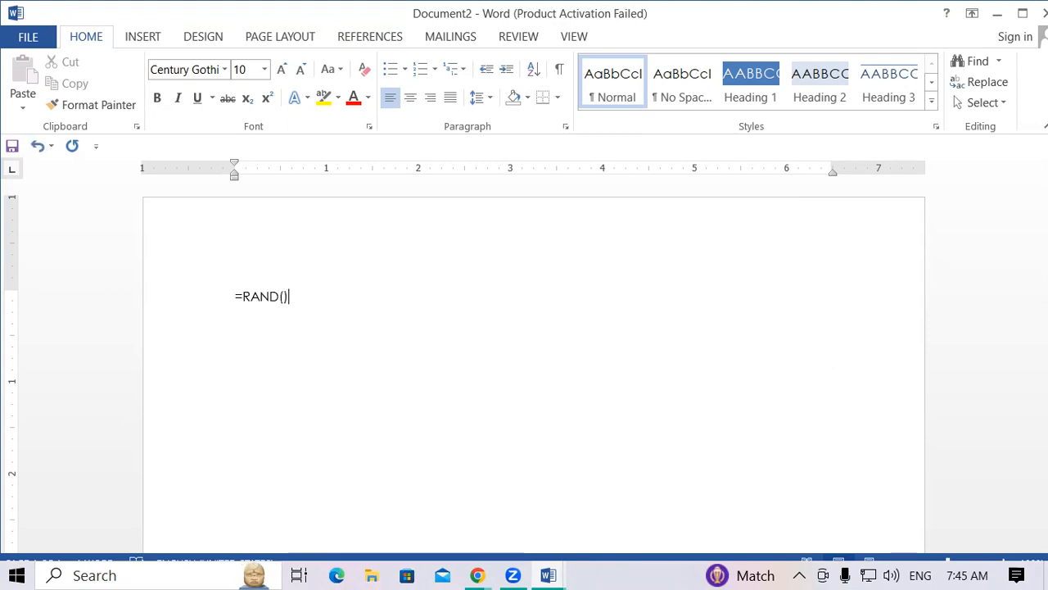
key("Return")
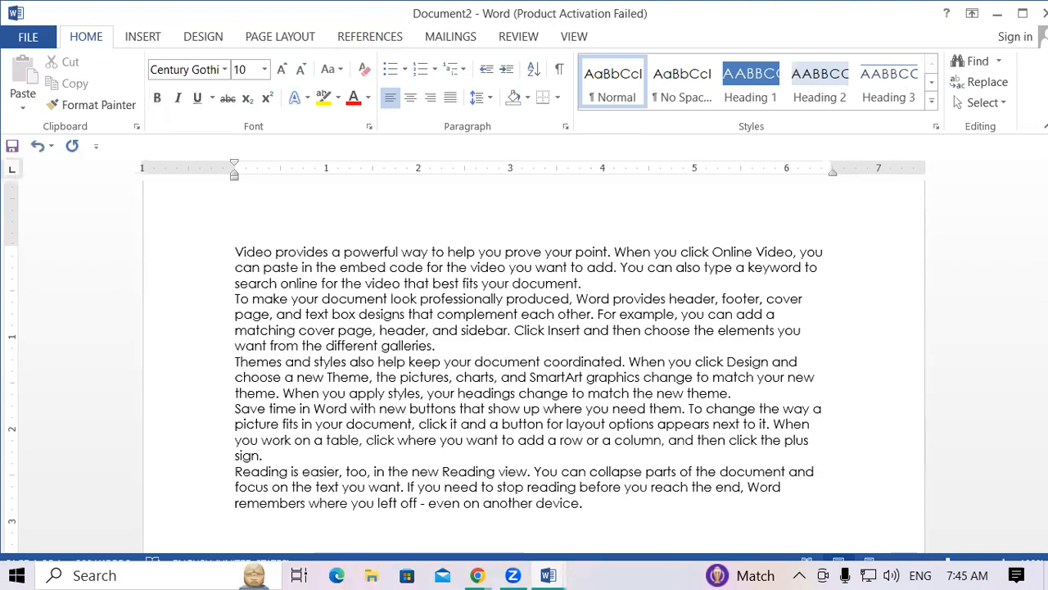
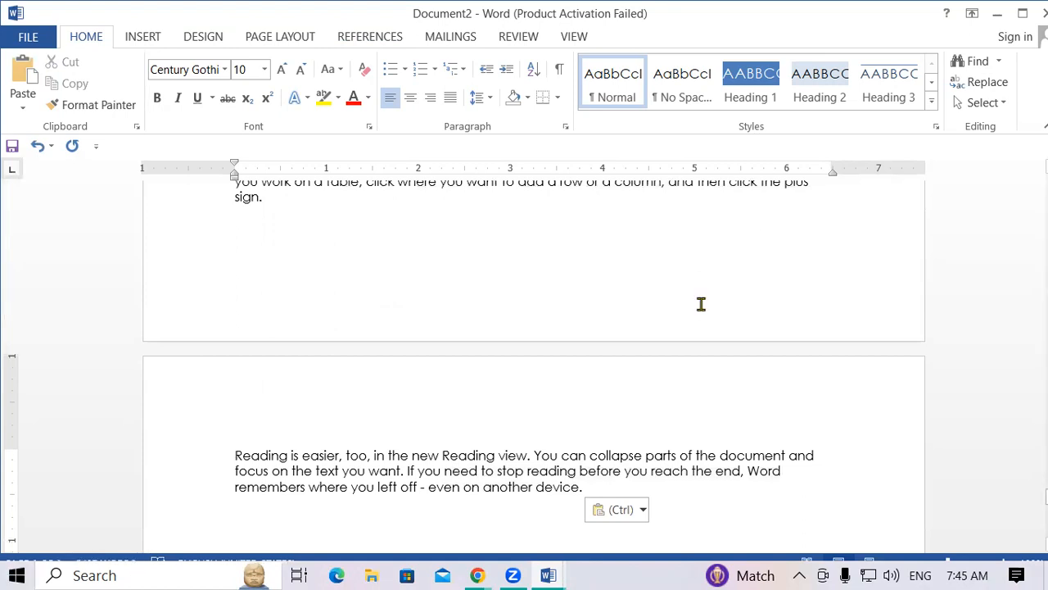
Add a new first line reading 'INTRODUCTION OF COMPUTER' above the body text.
key("ctrl+Home")
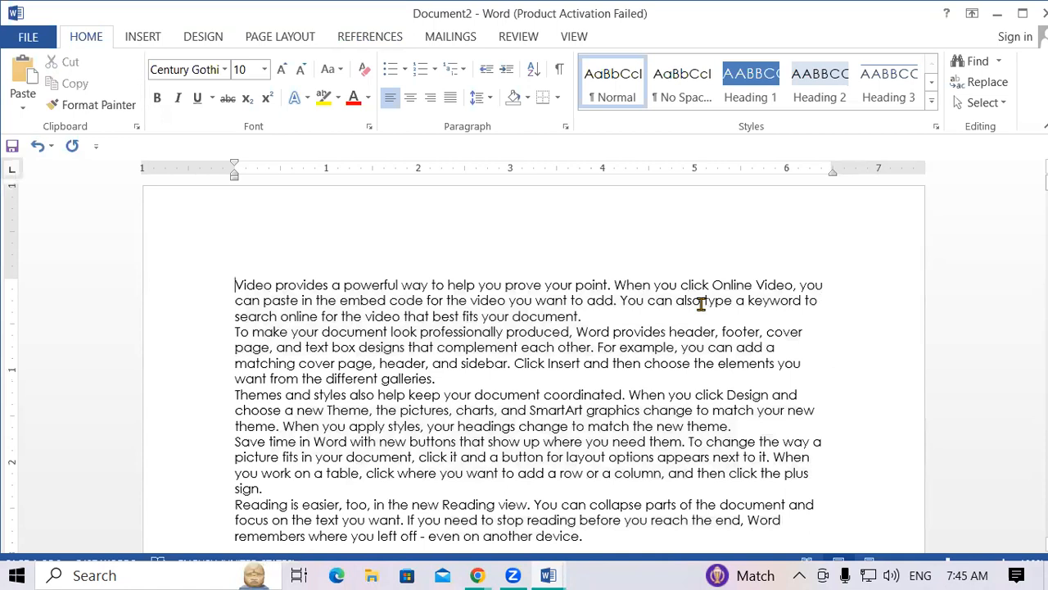
key("Return")
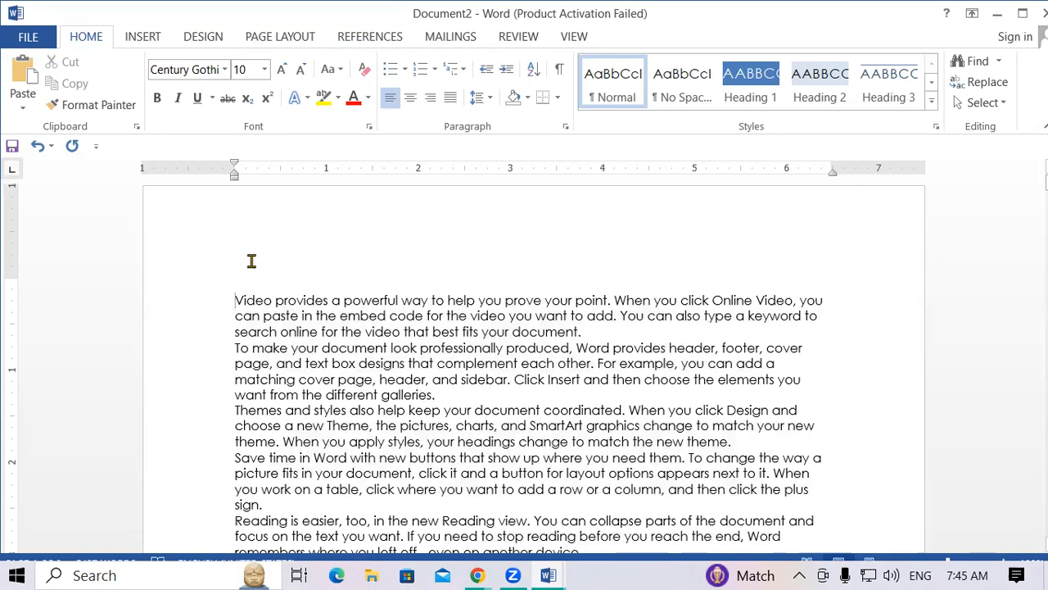
key("Up")
type("INTRODU")
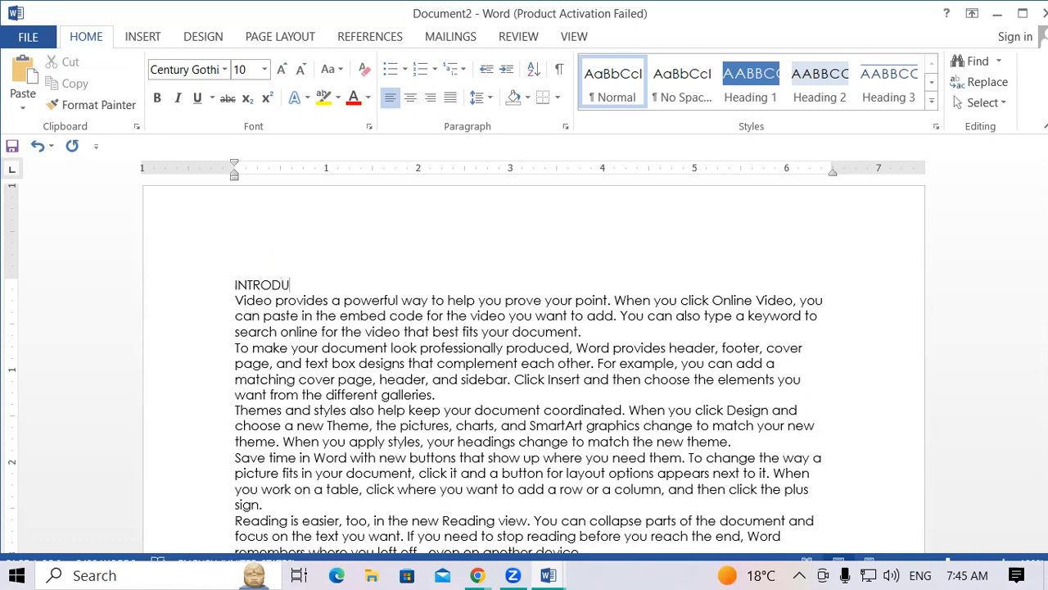
type("CTION OF COMPUTER")
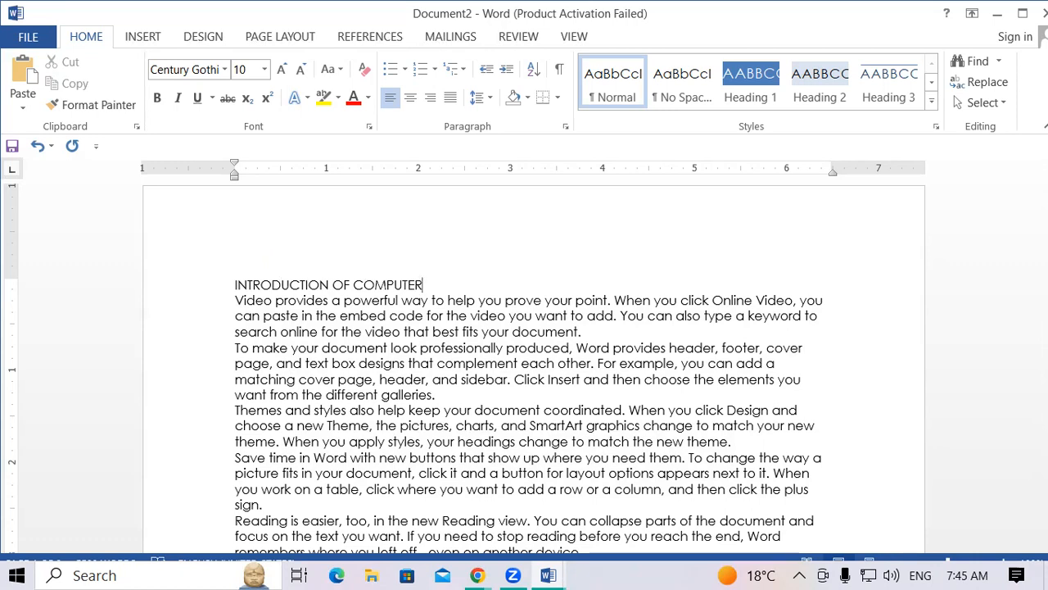
Format the title as 18 pt, bold, underlined and red.
left_click_drag(432, 285, 235, 285)
key("ctrl+c")
key("ctrl+shift+period")
key("ctrl+shift+period")
key("ctrl+shift+period")
key("ctrl+shift+period")
key("ctrl+shift+period")
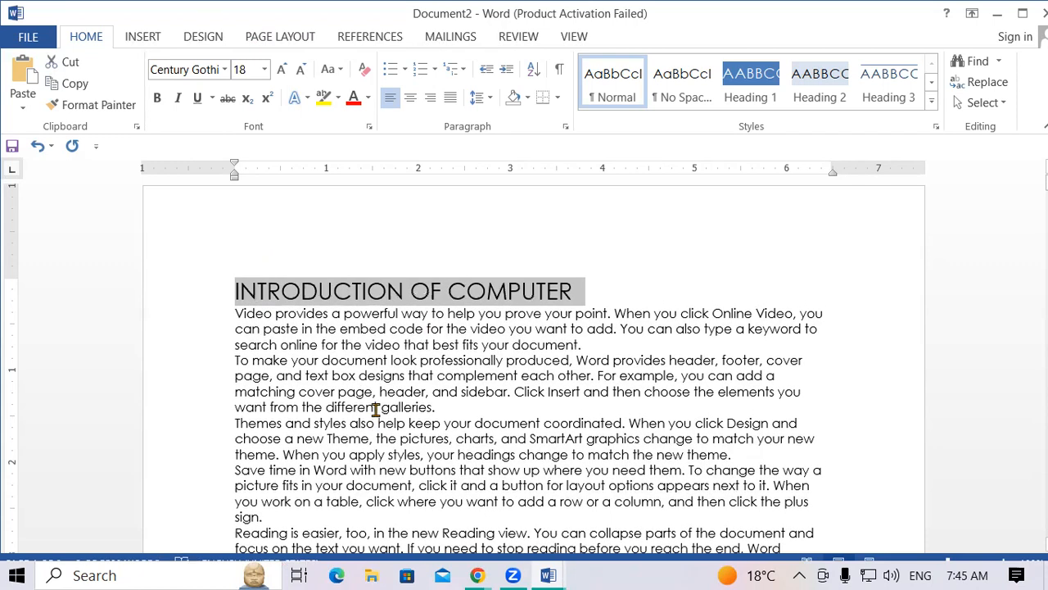
key("ctrl+b")
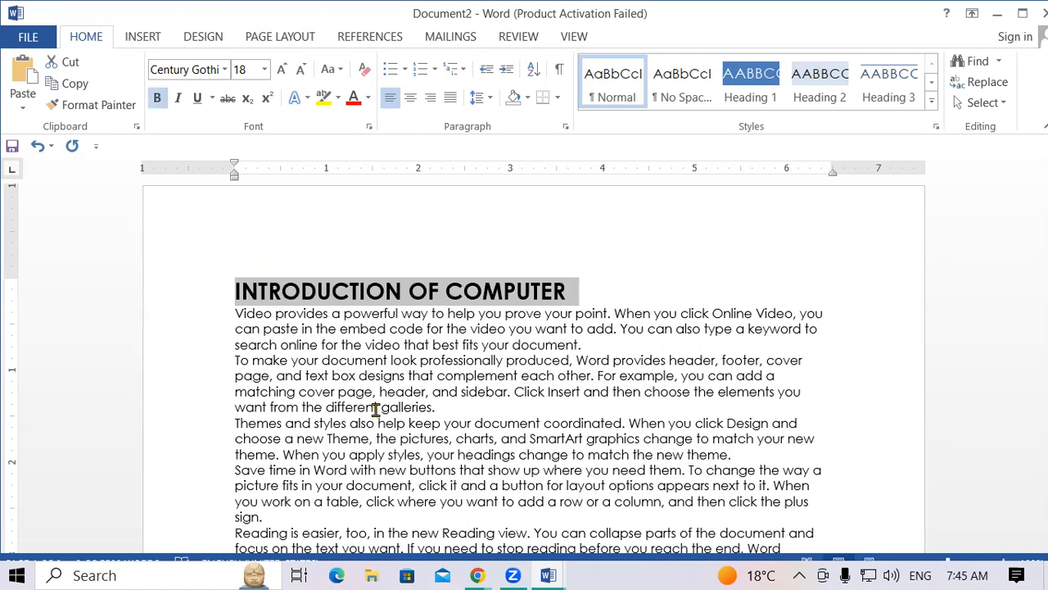
key("ctrl+u")
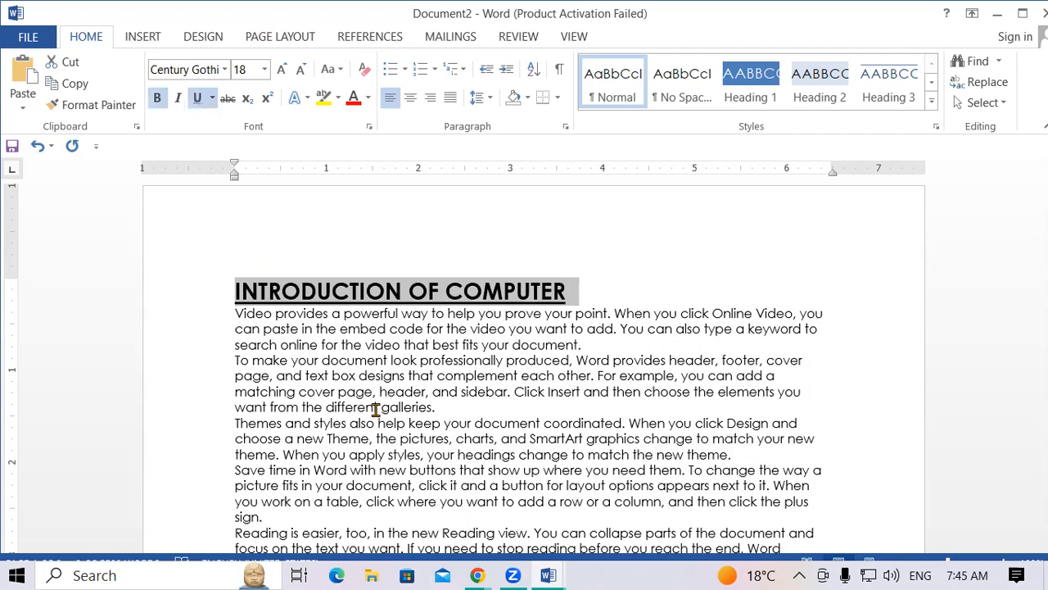
left_click(352, 98)
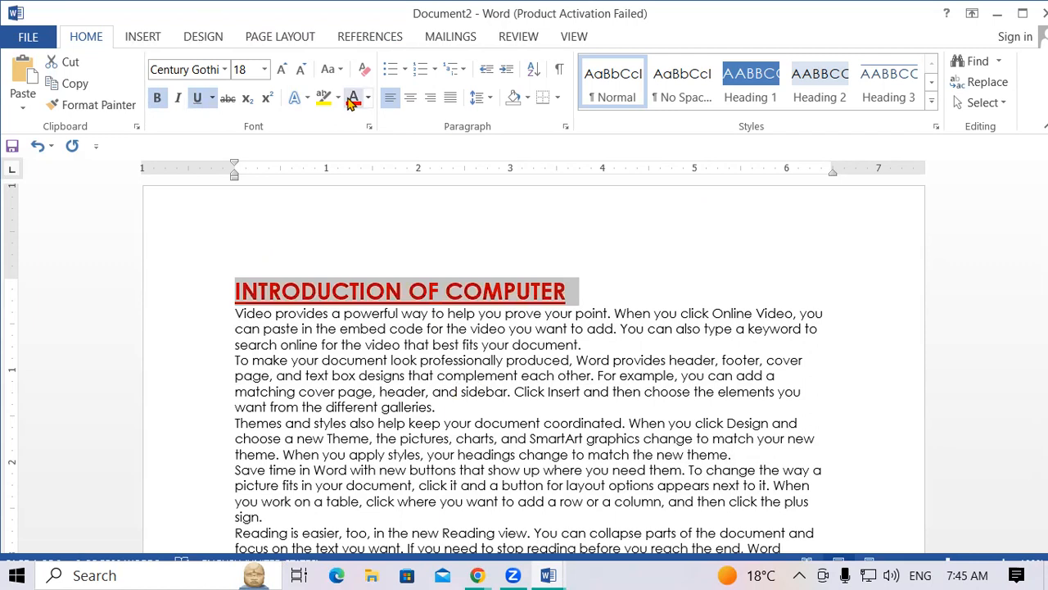
left_click(465, 414)
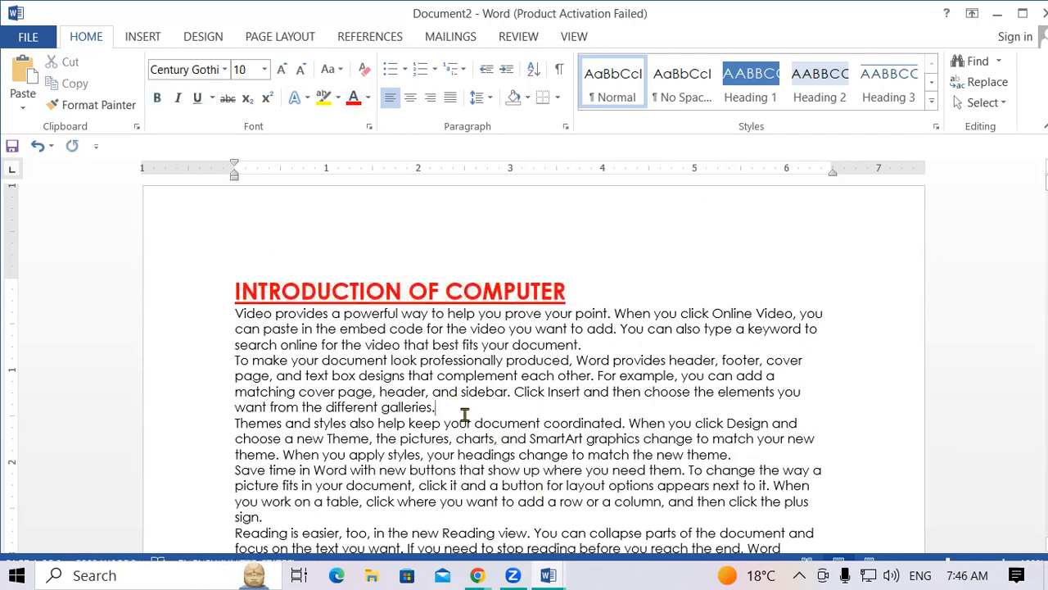
Start a new page after 'galleries.' headed by the copied title reworded to INTRODUCTION OF MOUSE.
key("ctrl+Return")
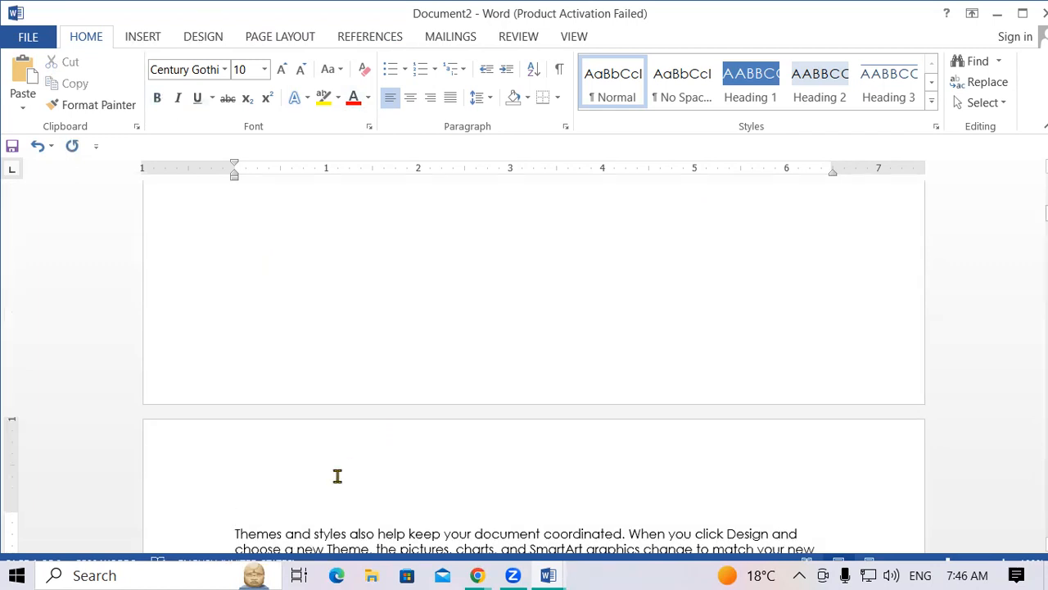
key("ctrl+v")
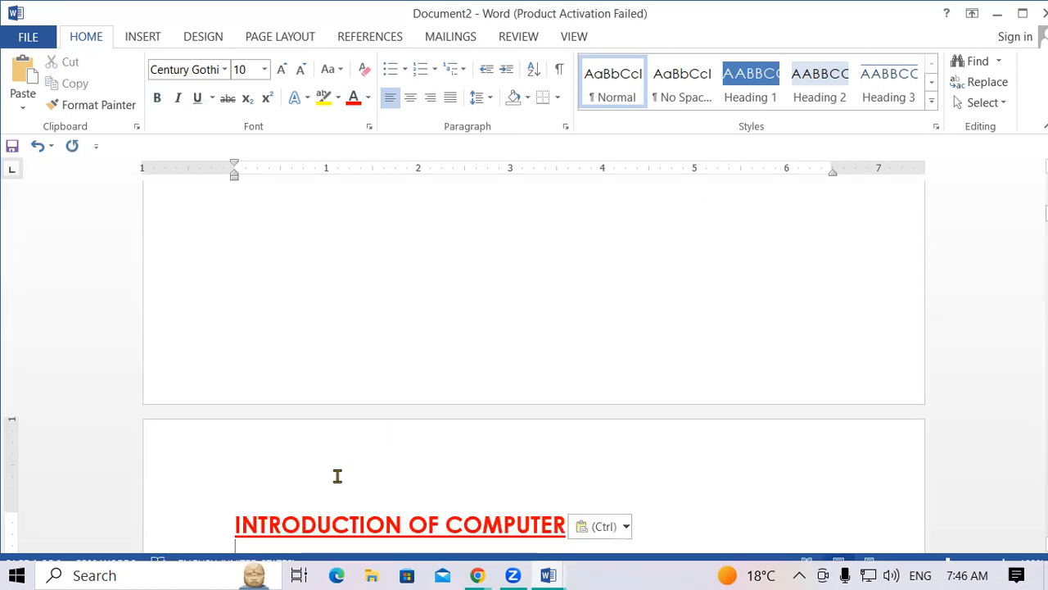
scroll(819, 409, "down", 3)
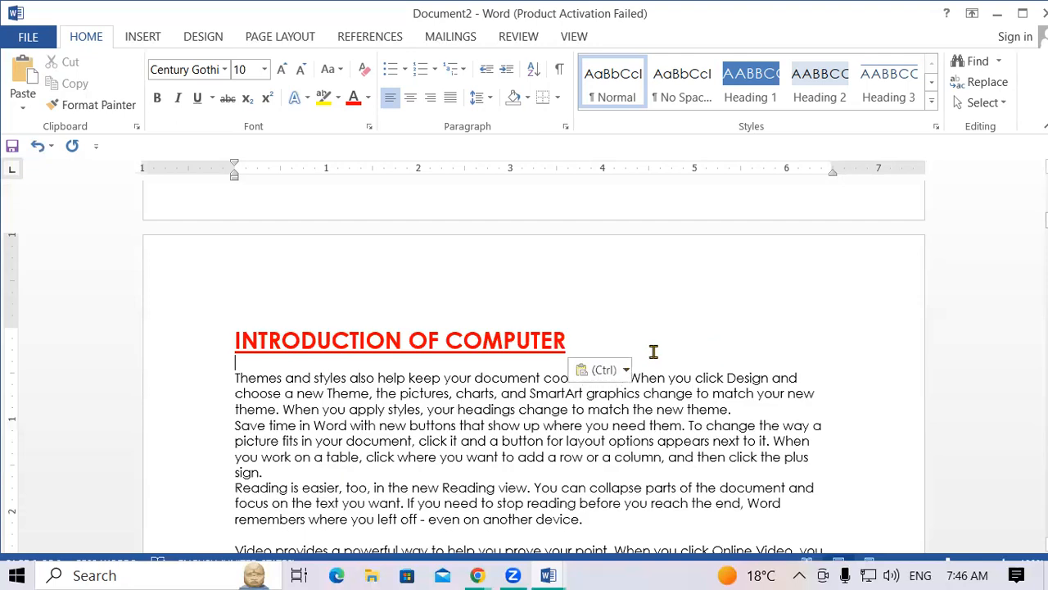
key("BackSpace")
key("BackSpace")
key("BackSpace")
key("BackSpace")
key("BackSpace")
key("BackSpace")
key("BackSpace")
key("BackSpace")
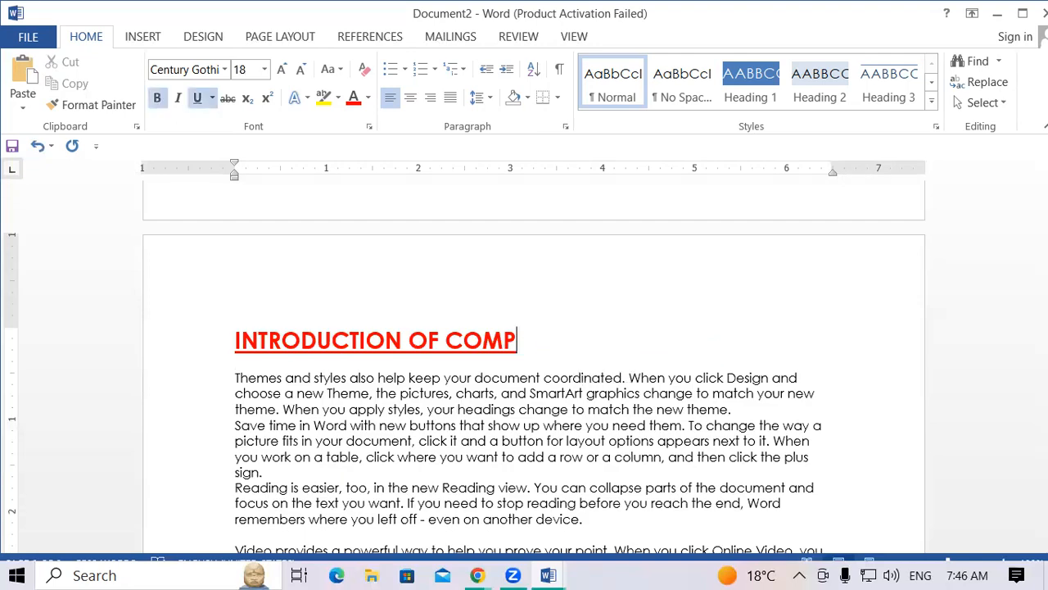
type("MO")
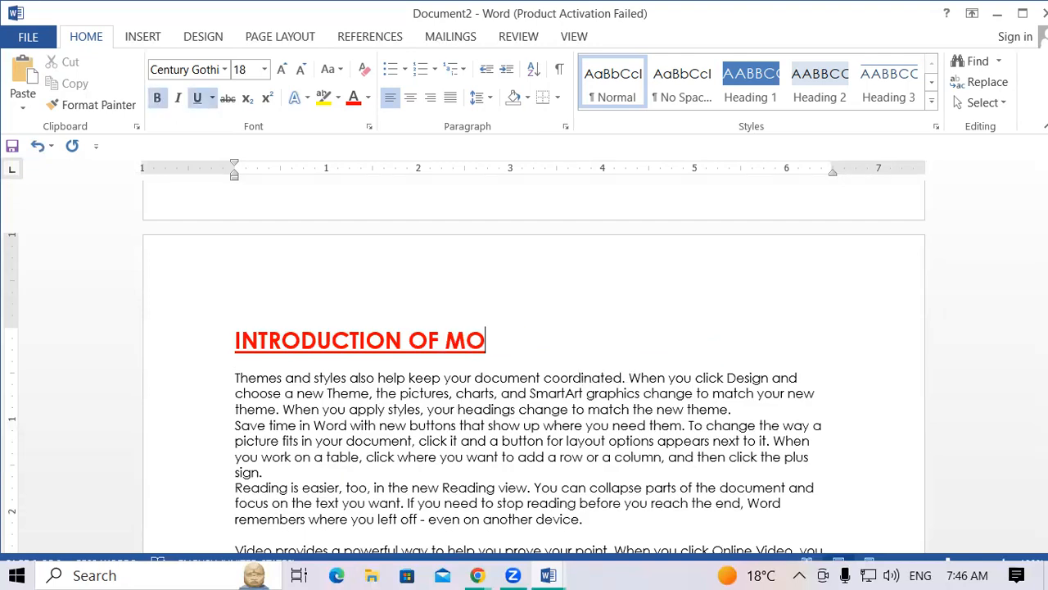
type("USE")
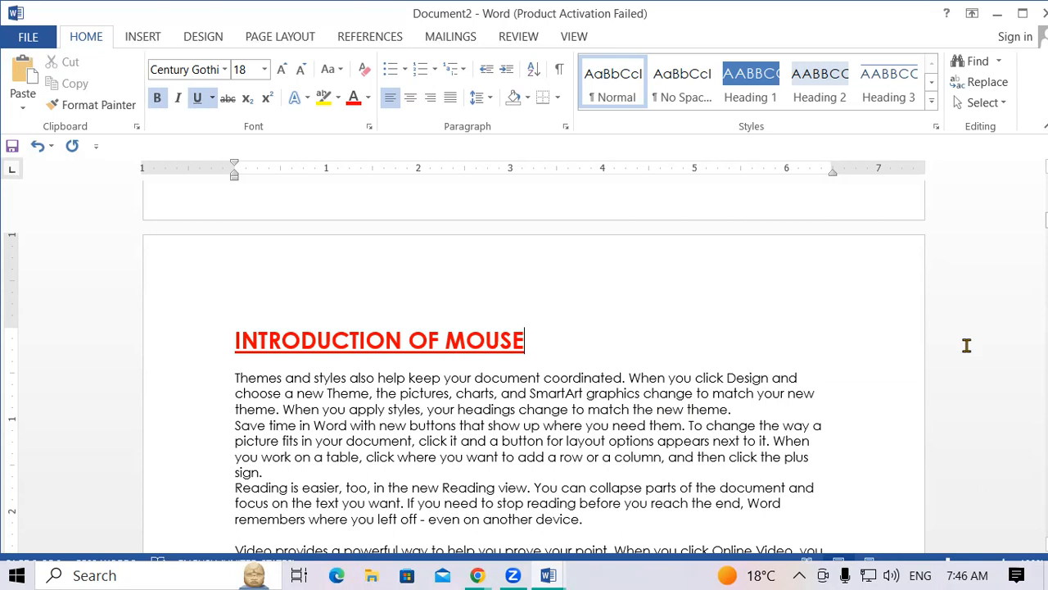
Add an INTRODUCTION OF MEMORY heading above the 'To make' paragraph.
scroll(967, 345, "down", 10)
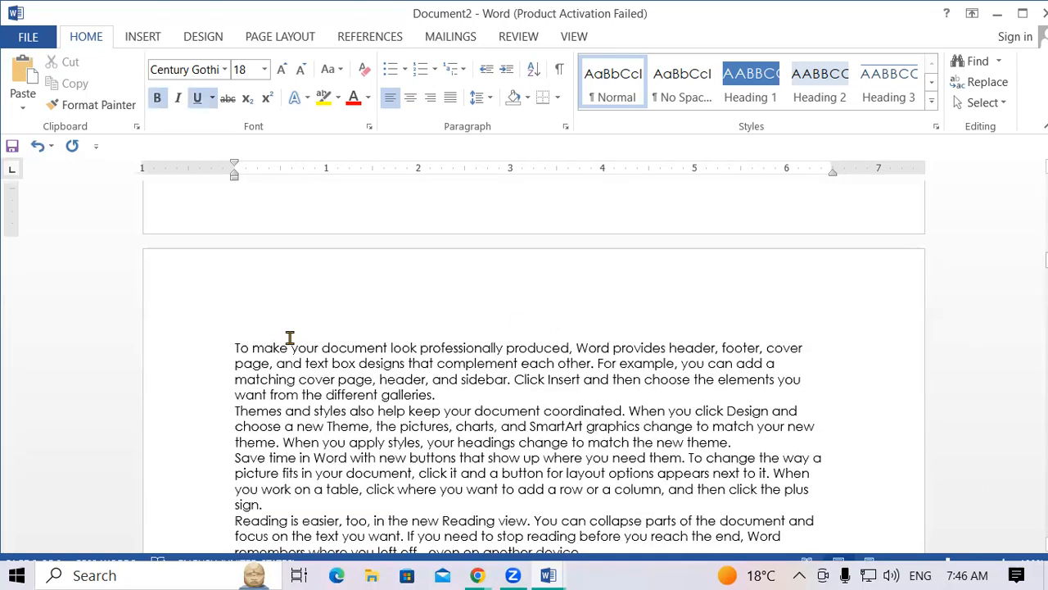
left_click(231, 345)
key("Return")
key("Return")
key("Up")
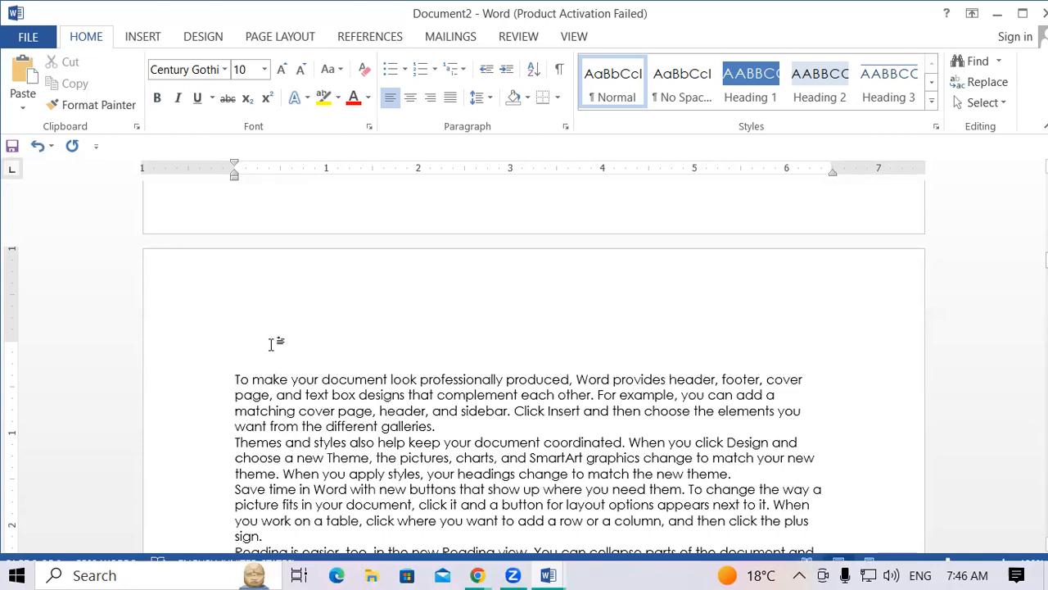
key("ctrl+v")
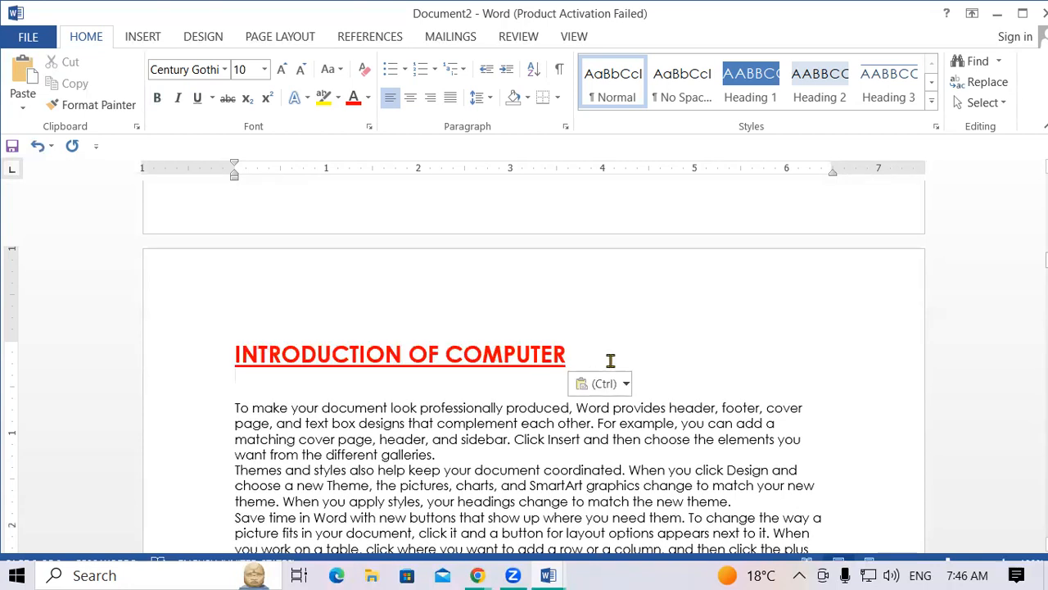
type("=")
key("BackSpace")
key("BackSpace")
key("BackSpace")
key("BackSpace")
key("BackSpace")
key("BackSpace")
key("BackSpace")
key("BackSpace")
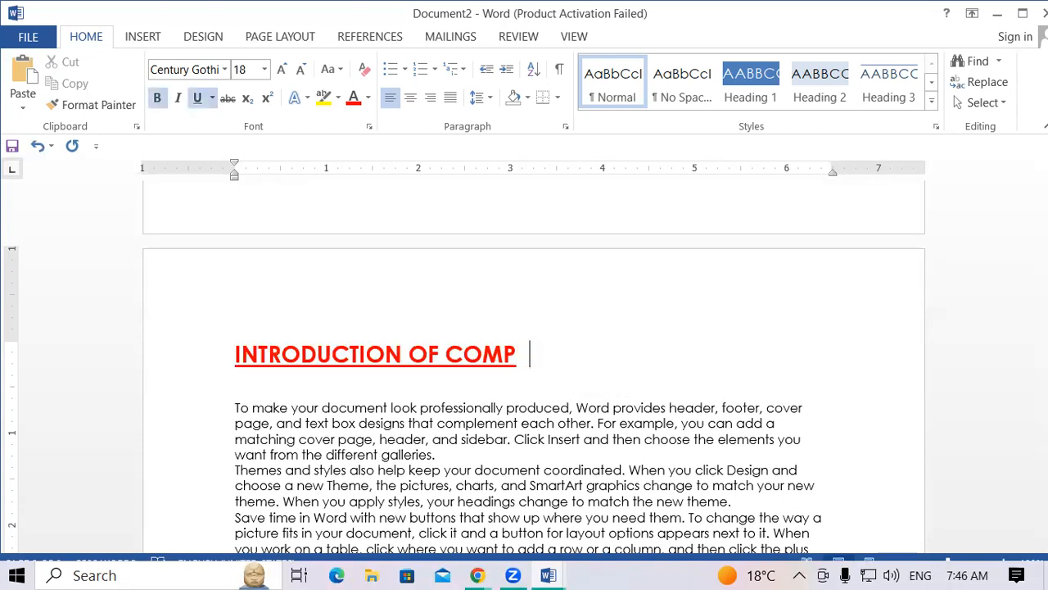
key("BackSpace")
key("BackSpace")
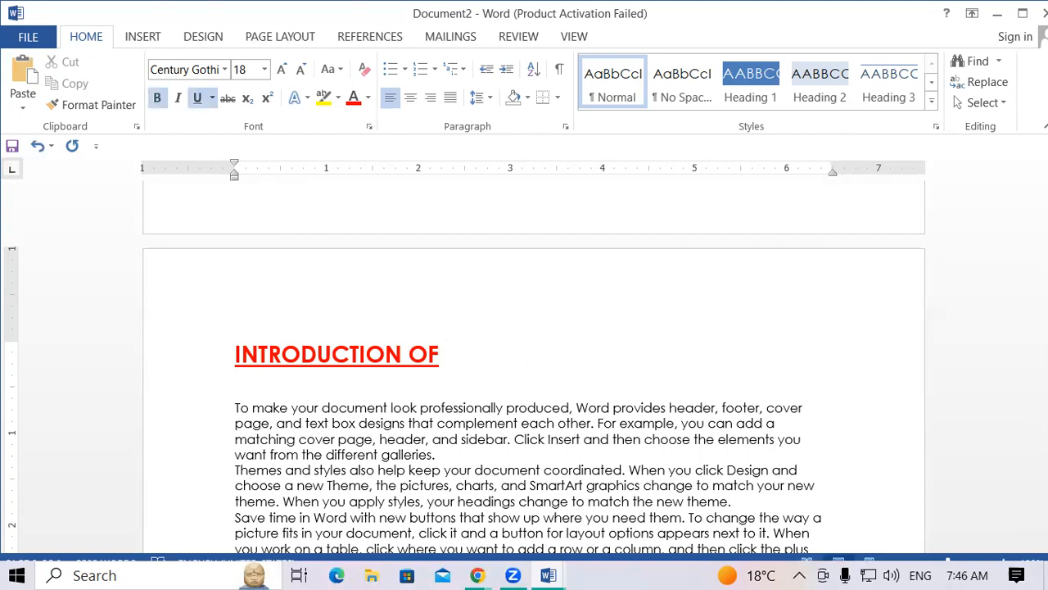
type("MEMORU")
key("BackSpace")
type("Y")
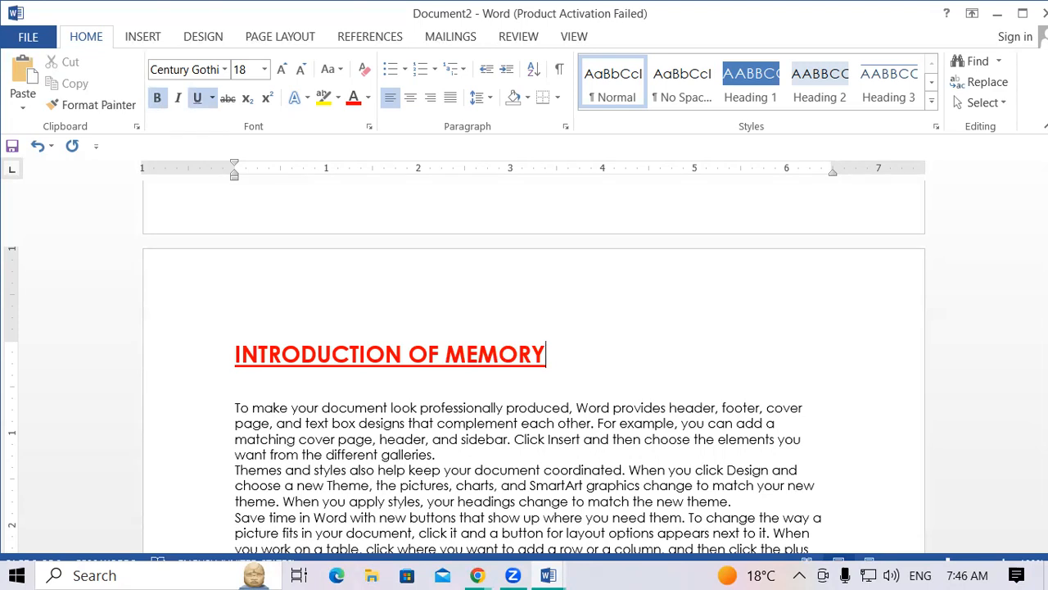
Add an empty line after 'galleries.' on page one.
scroll(533, 369, "down", 10)
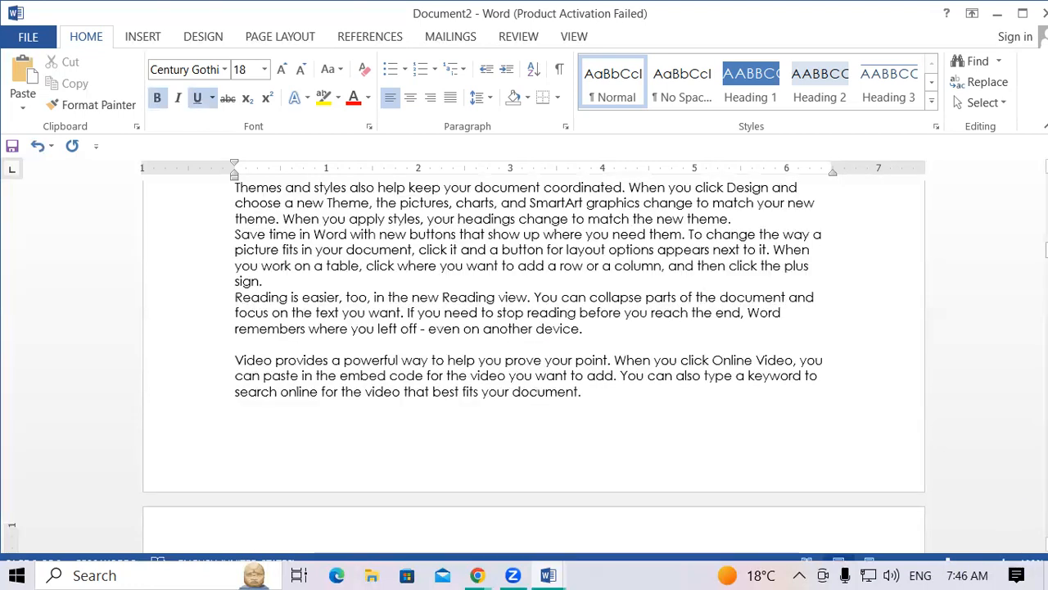
scroll(534, 369, "down", 8)
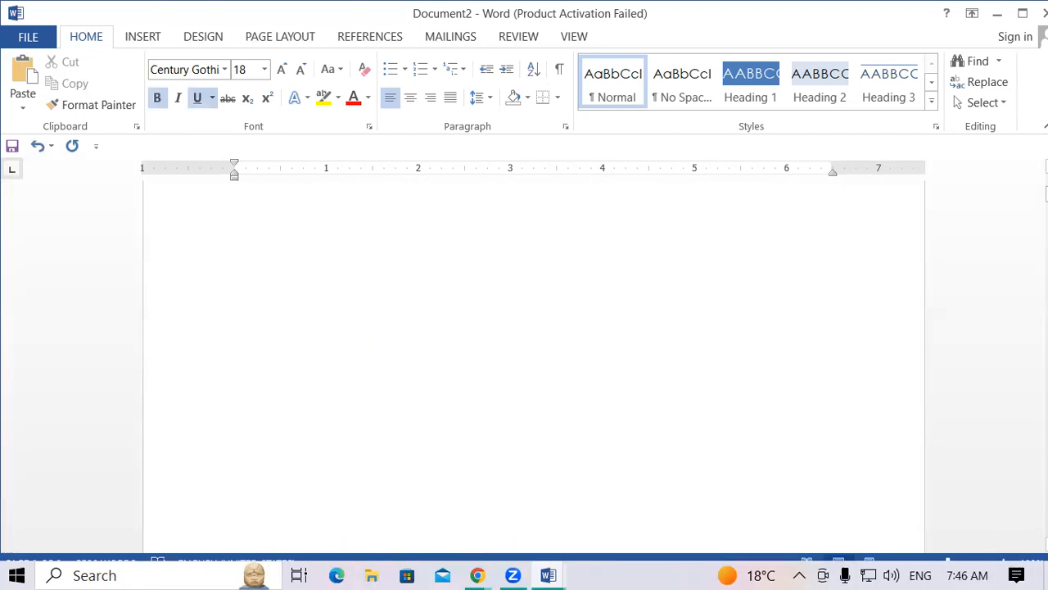
scroll(475, 437, "up", 1)
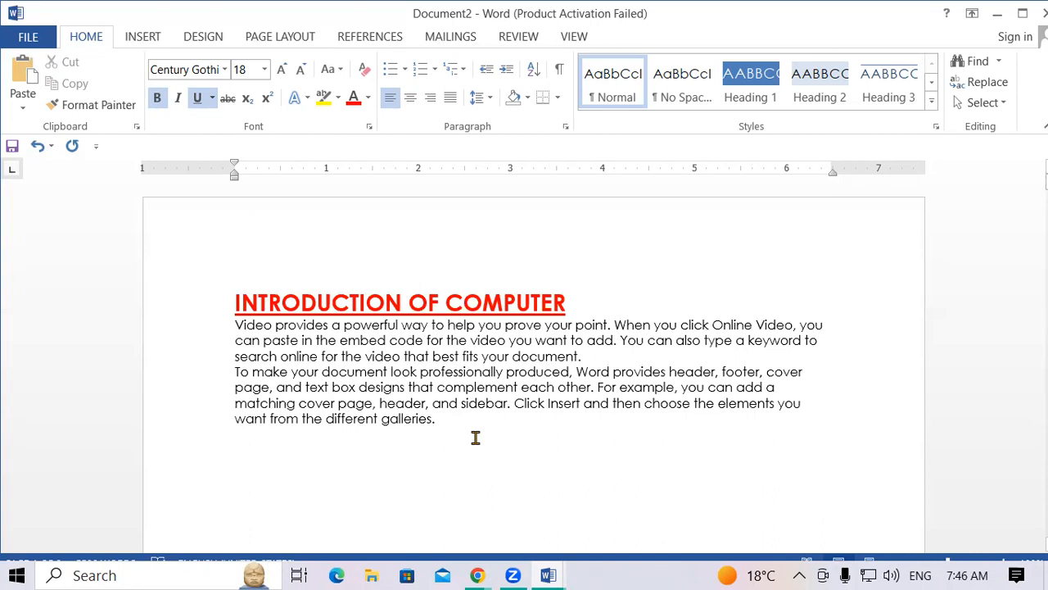
left_click(470, 423)
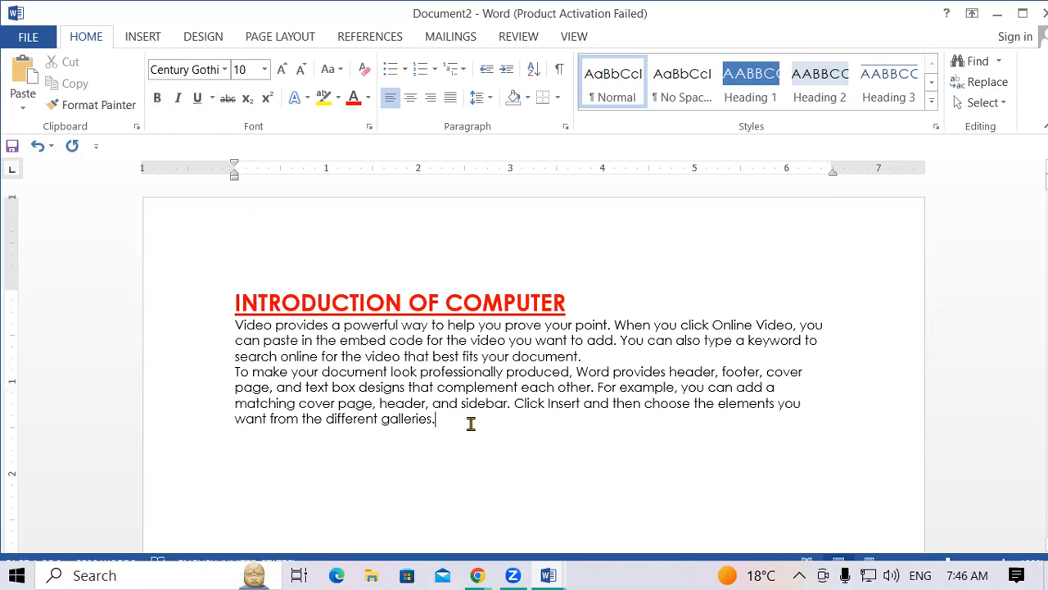
key("Return")
Browse Documents and Pictures in the Insert Picture dialog, then close it without inserting.
left_click(143, 36)
left_click(162, 115)
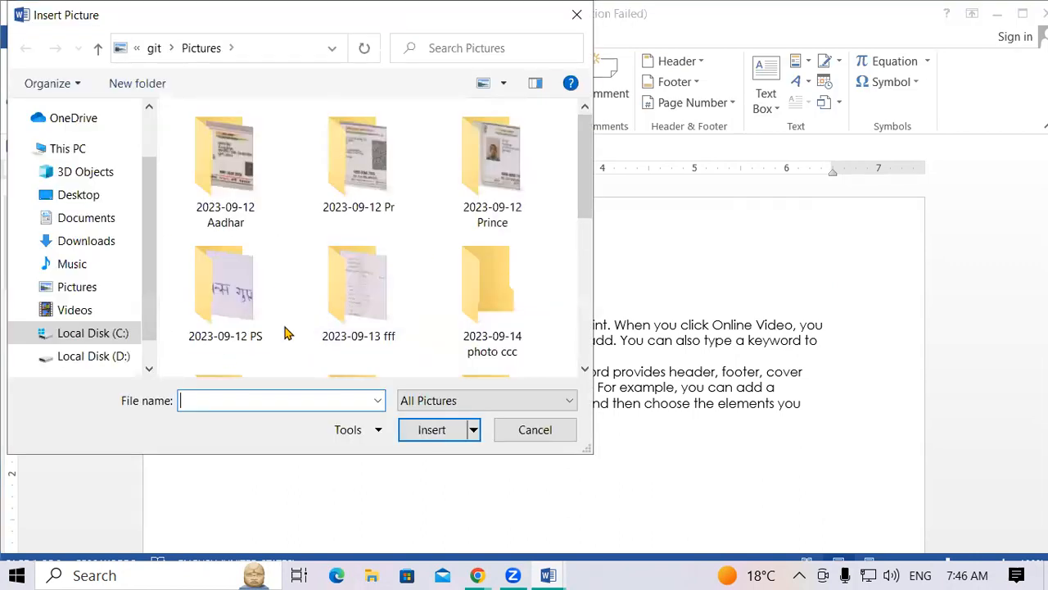
left_click(85, 219)
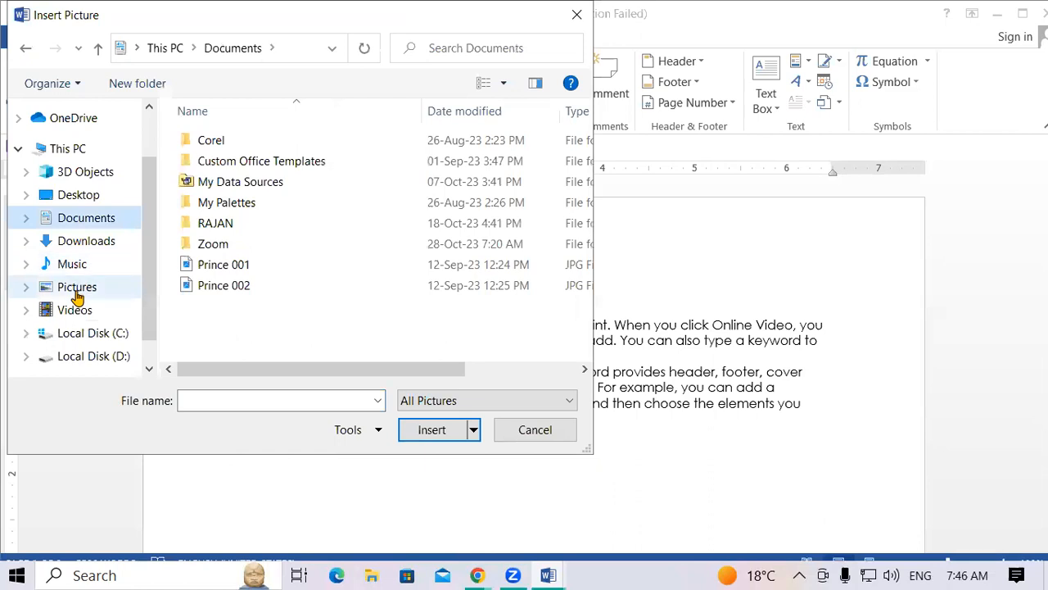
left_click(76, 290)
left_click_drag(582, 177, 596, 305)
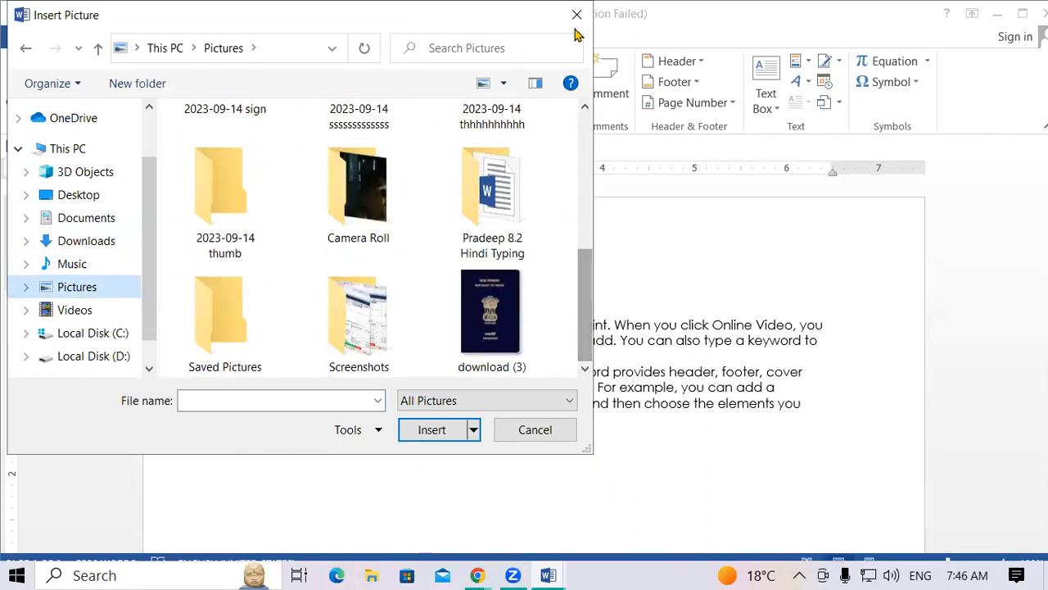
left_click(534, 430)
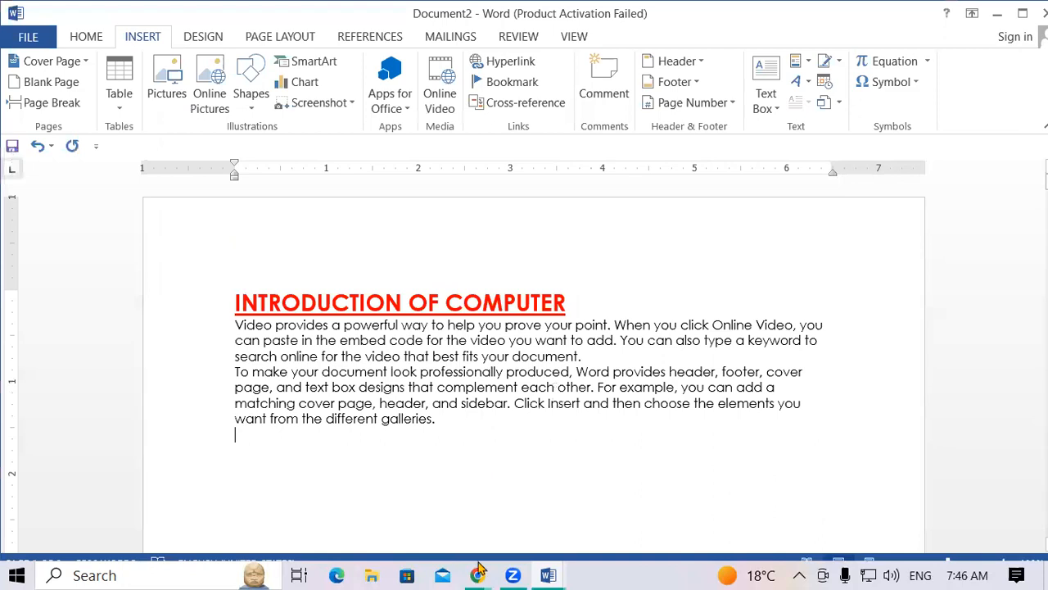
Search Google for COMPUTER IMAGE and save the desktop computer picture to Music.
mouse_move(479, 571)
left_click(389, 464)
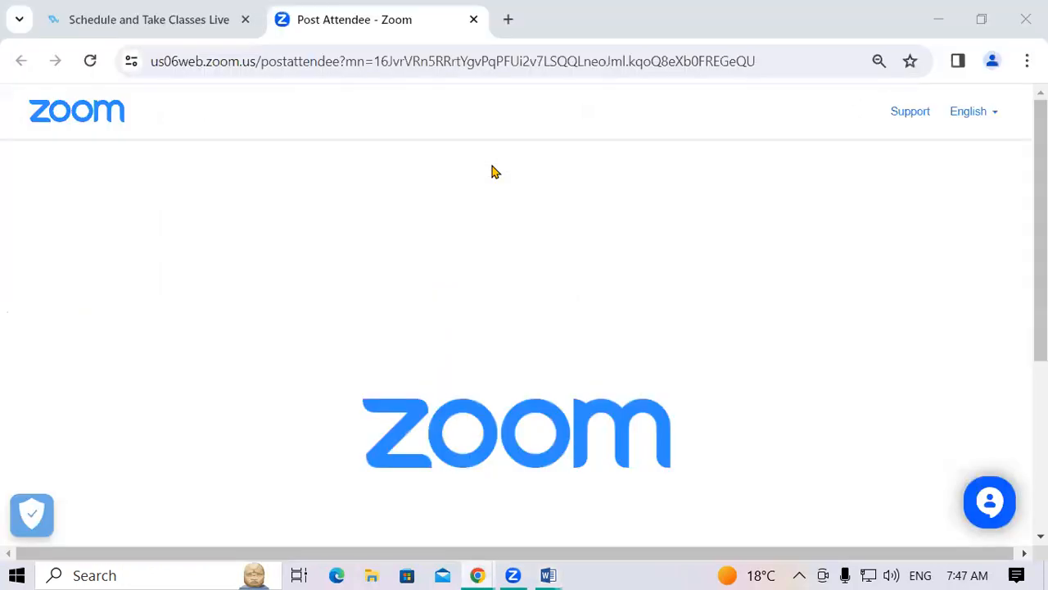
left_click(509, 20)
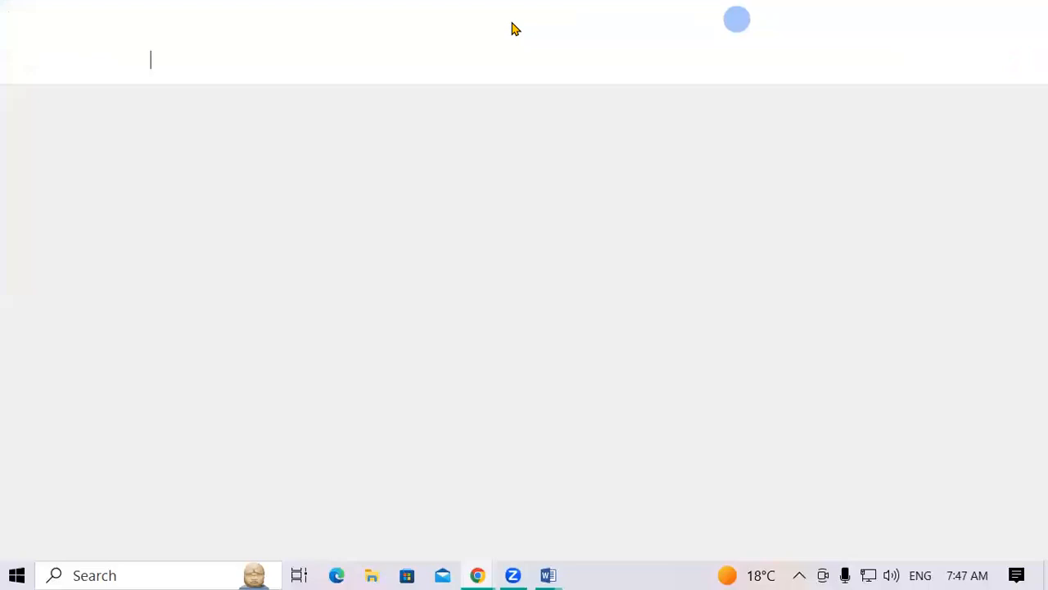
type("C")
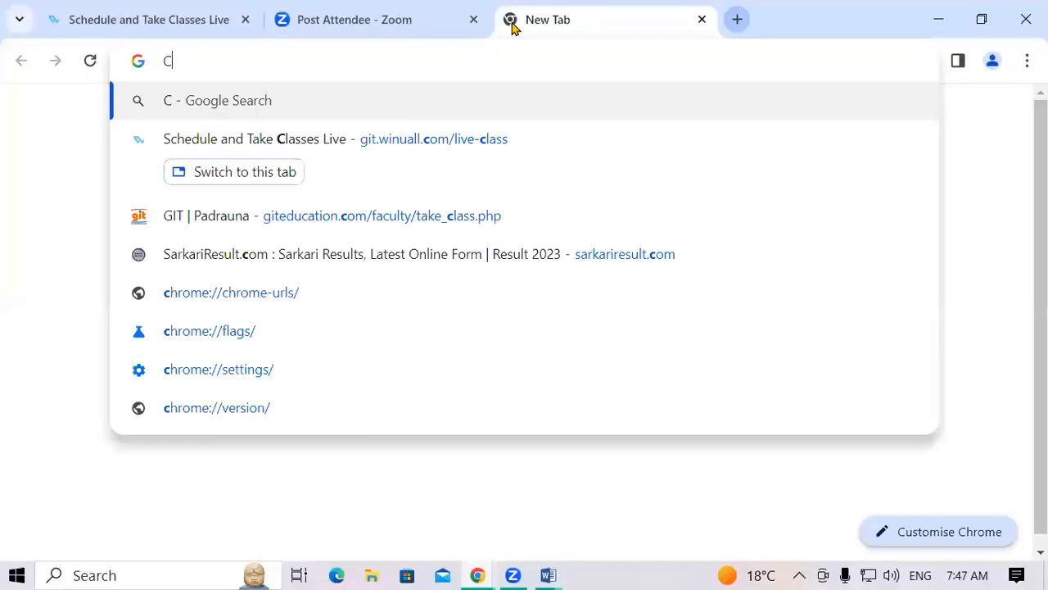
type("OMPUTER IMAGE")
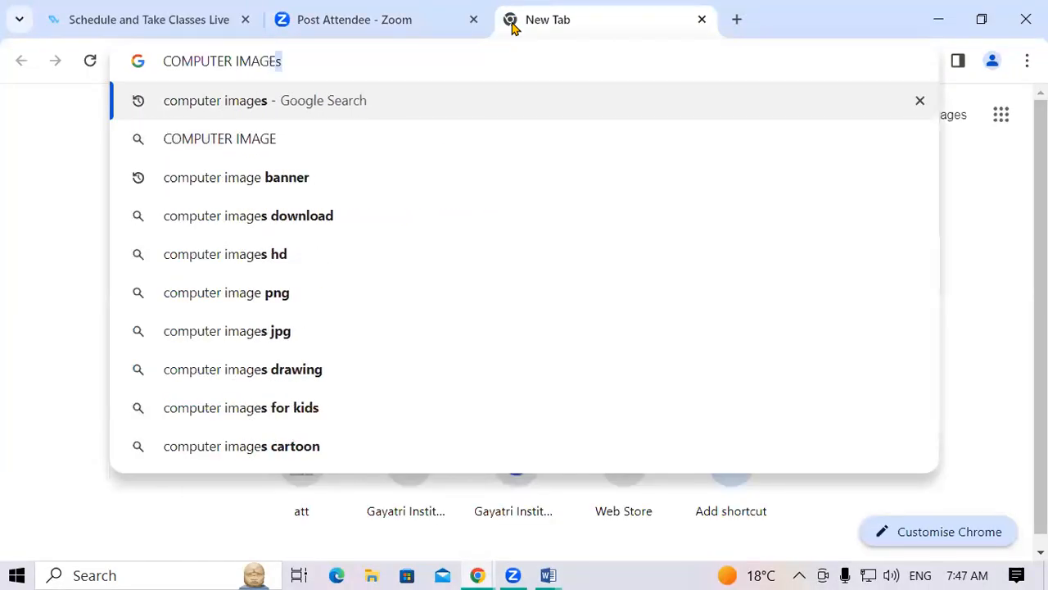
key("Return")
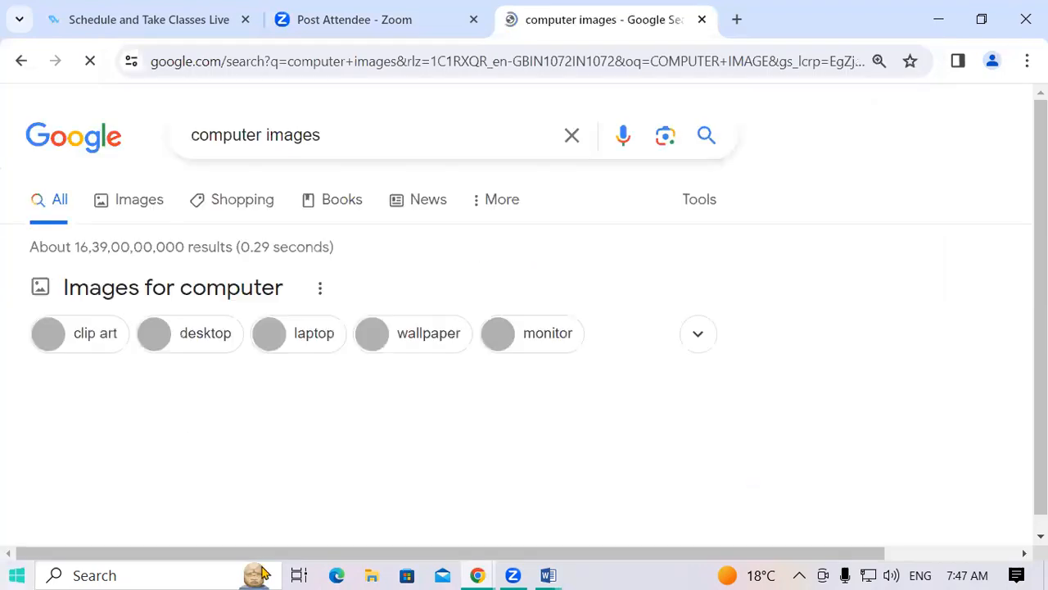
scroll(380, 254, "down", 5)
scroll(418, 365, "up", 1)
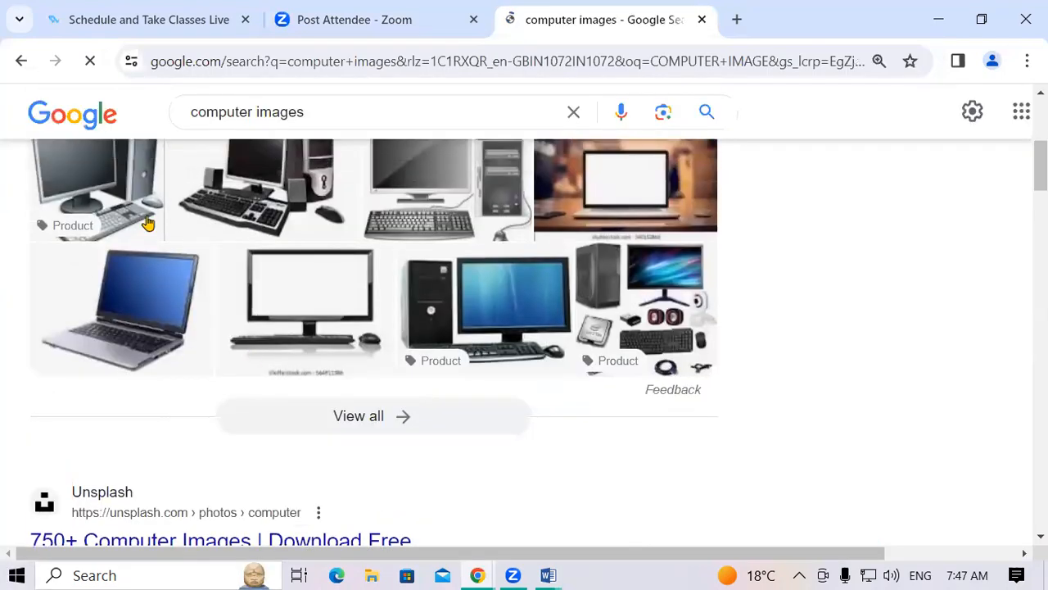
left_click(127, 210)
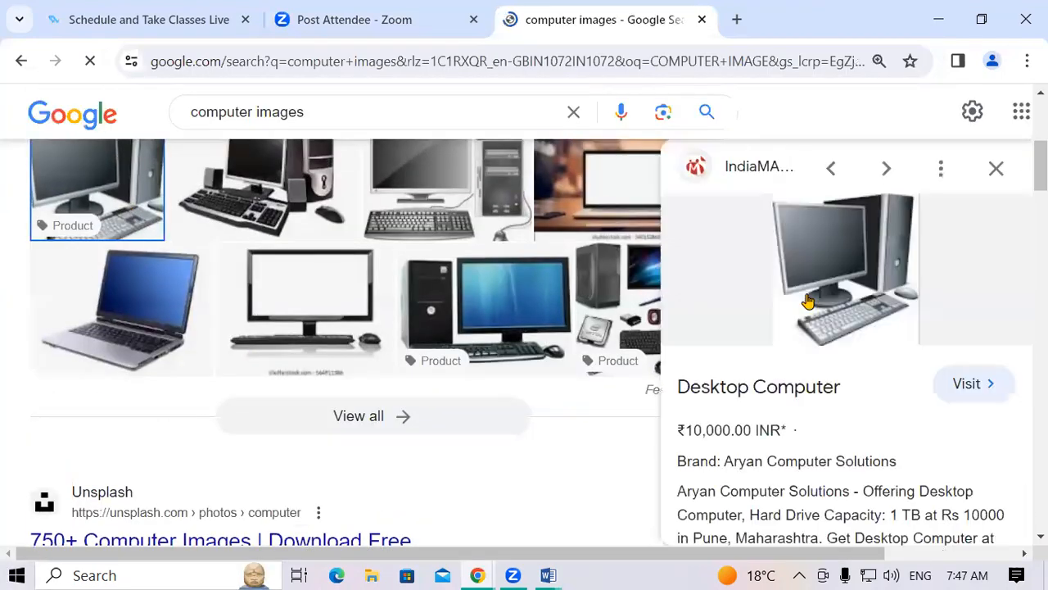
right_click(791, 246)
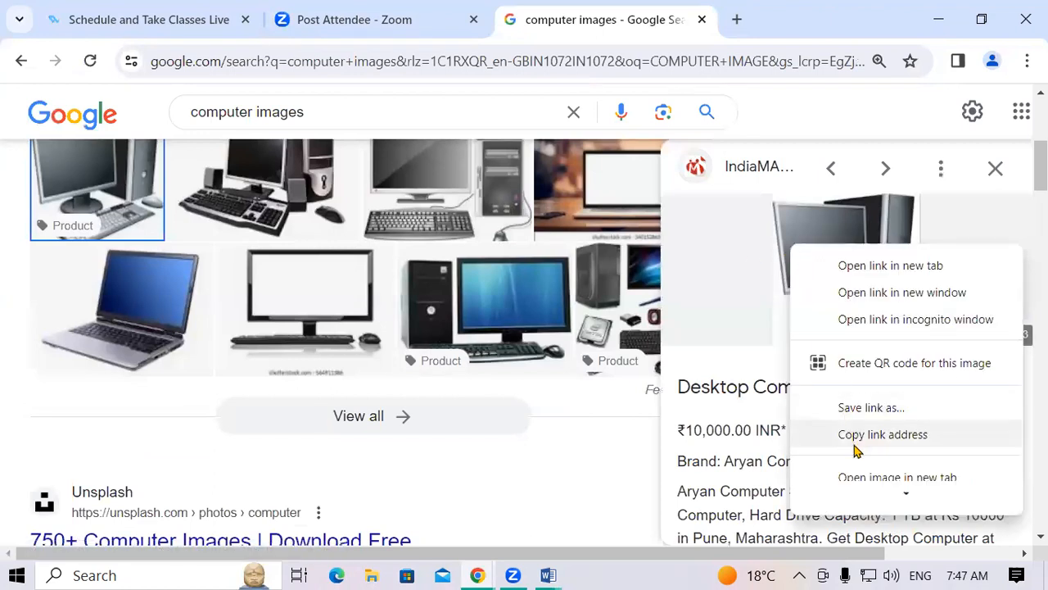
scroll(870, 407, "down", 3)
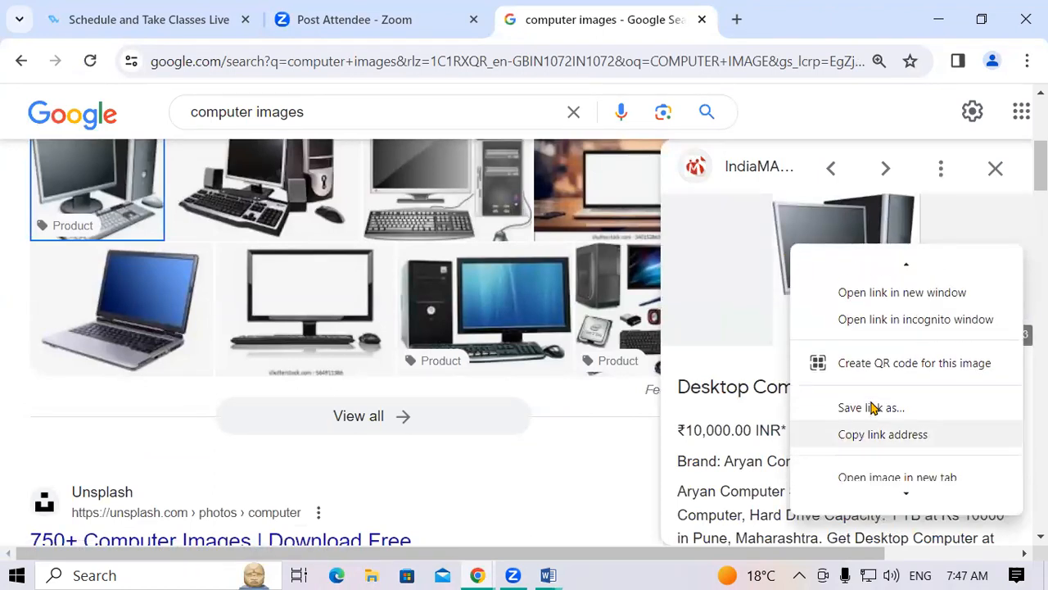
left_click(872, 394)
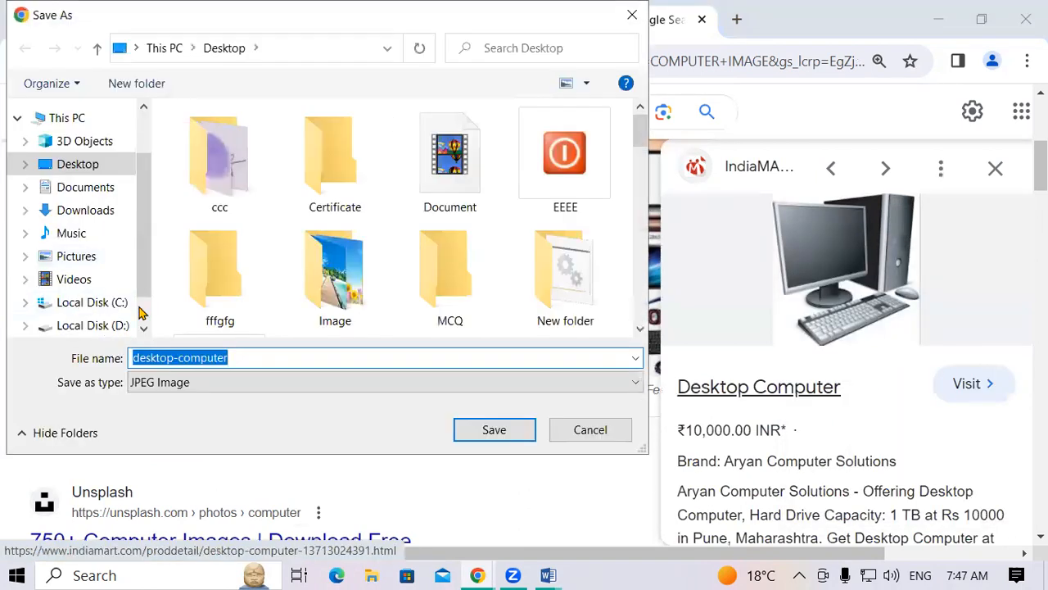
left_click(75, 235)
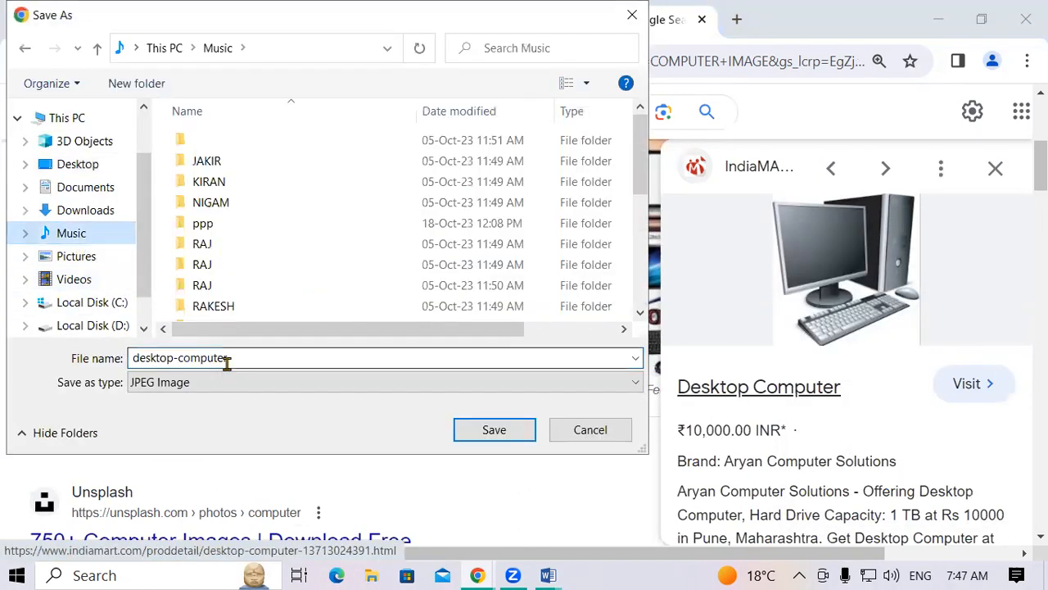
left_click(491, 428)
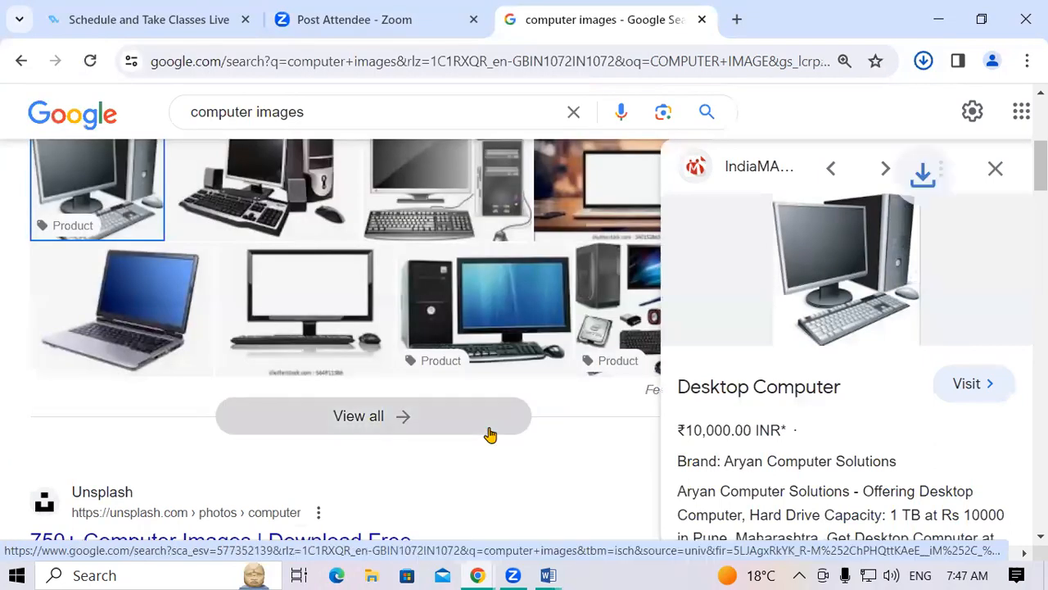
Search MOUSE images and save the AmazonBasics mouse picture as 'MOUSE'.
scroll(373, 161, "up", 4)
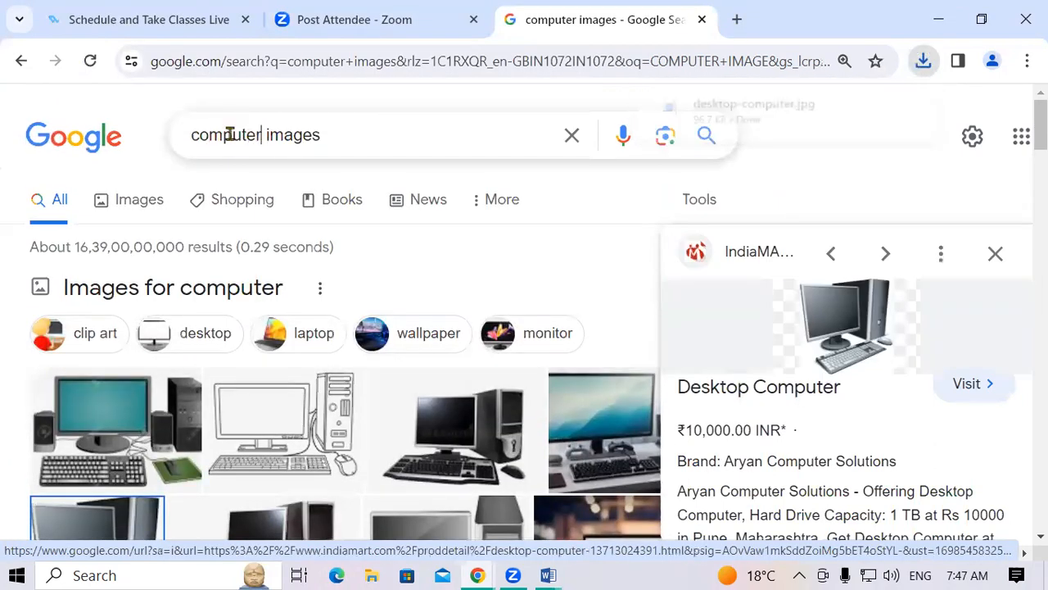
double_click(227, 134)
type("MOUSE")
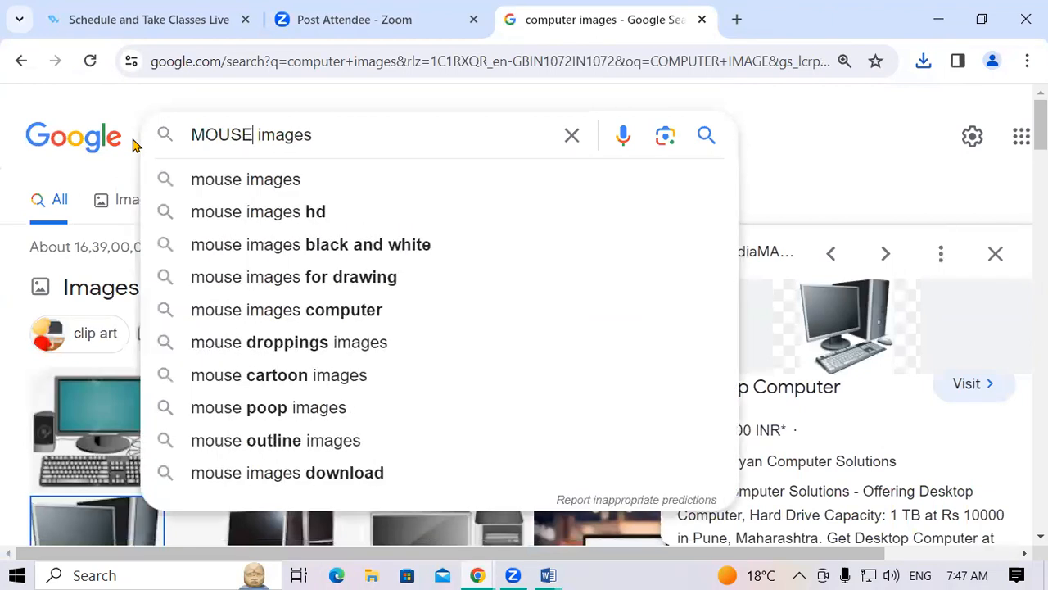
key("Return")
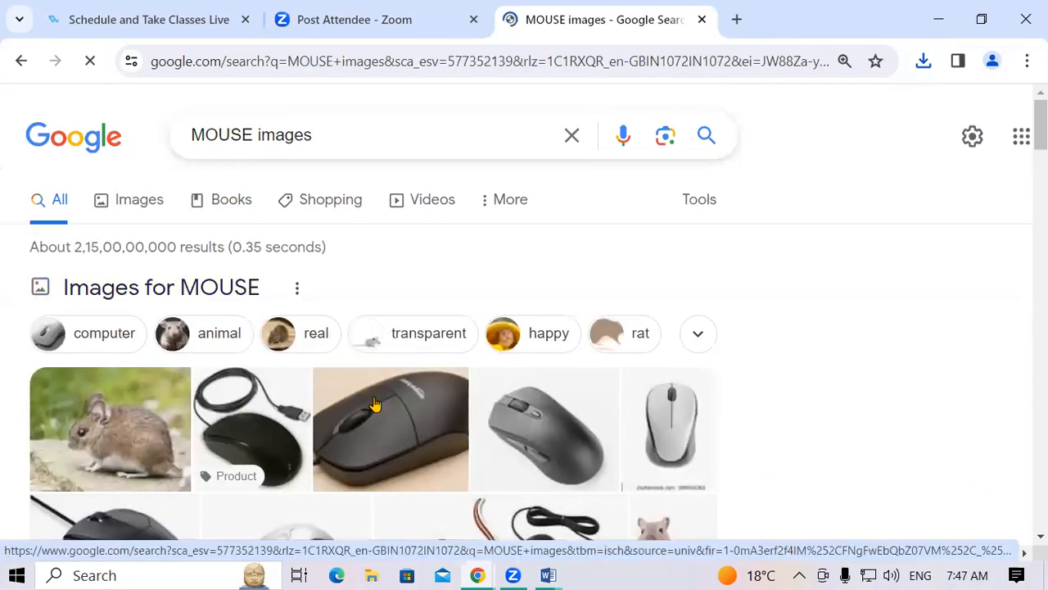
left_click(374, 404)
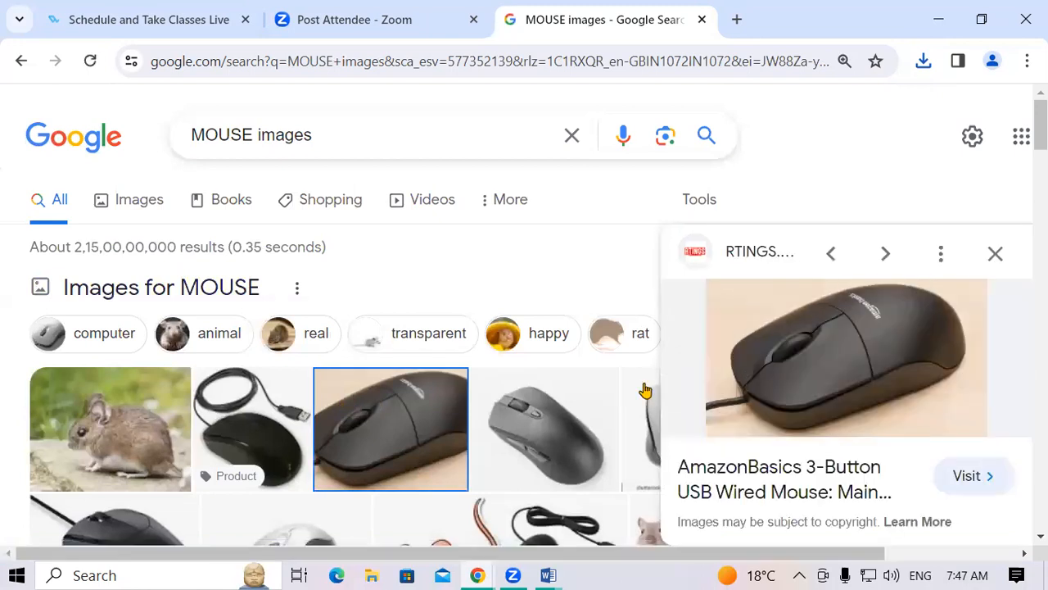
right_click(774, 331)
scroll(832, 287, "down", 1)
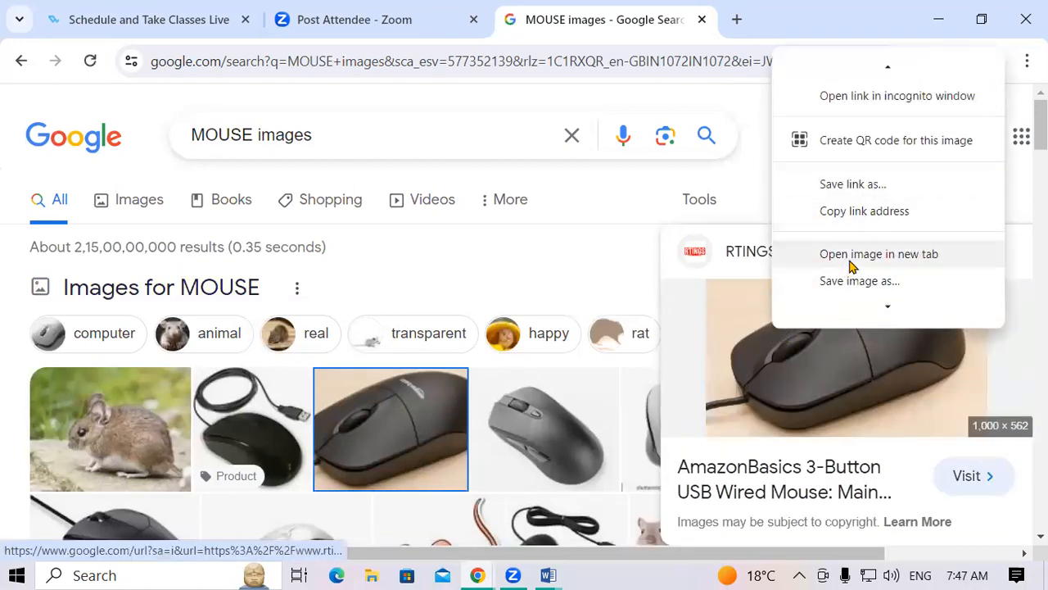
scroll(851, 266, "down", 1)
left_click(859, 238)
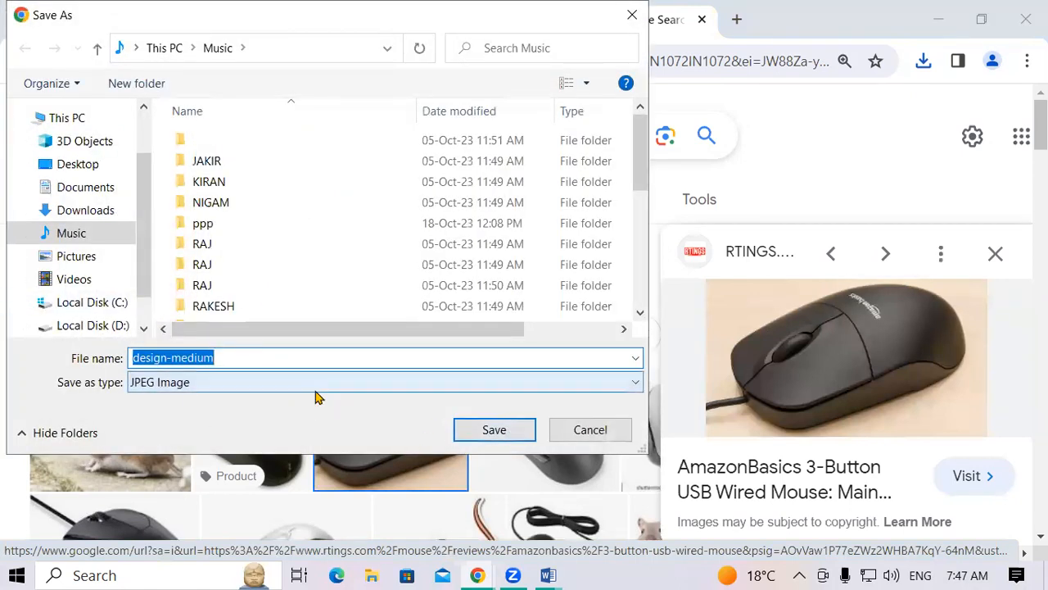
type("MOUSE")
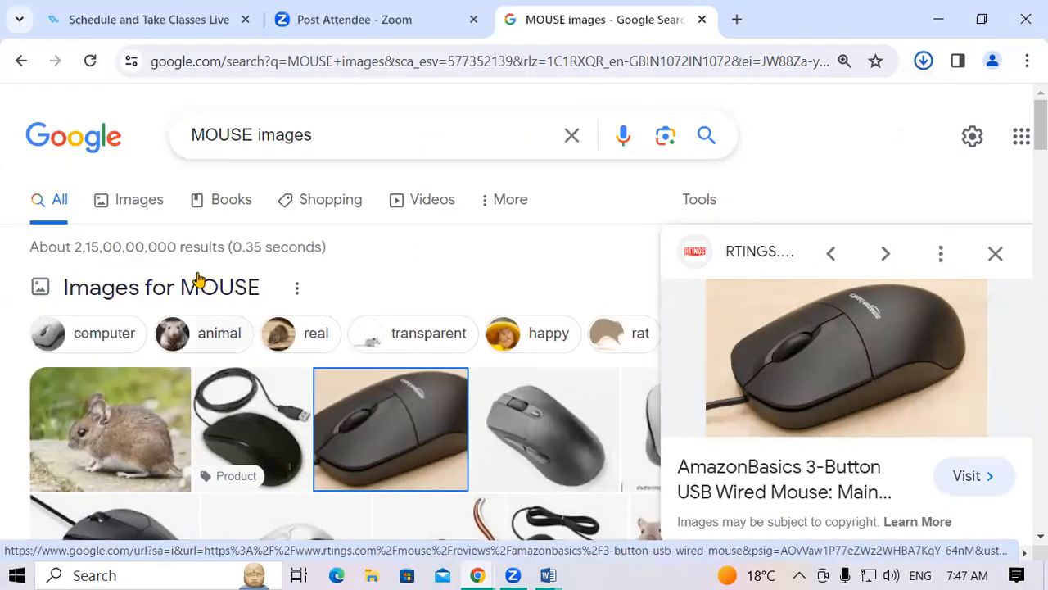
Change the image search to COMPUTER MEMORY images.
left_click(253, 133)
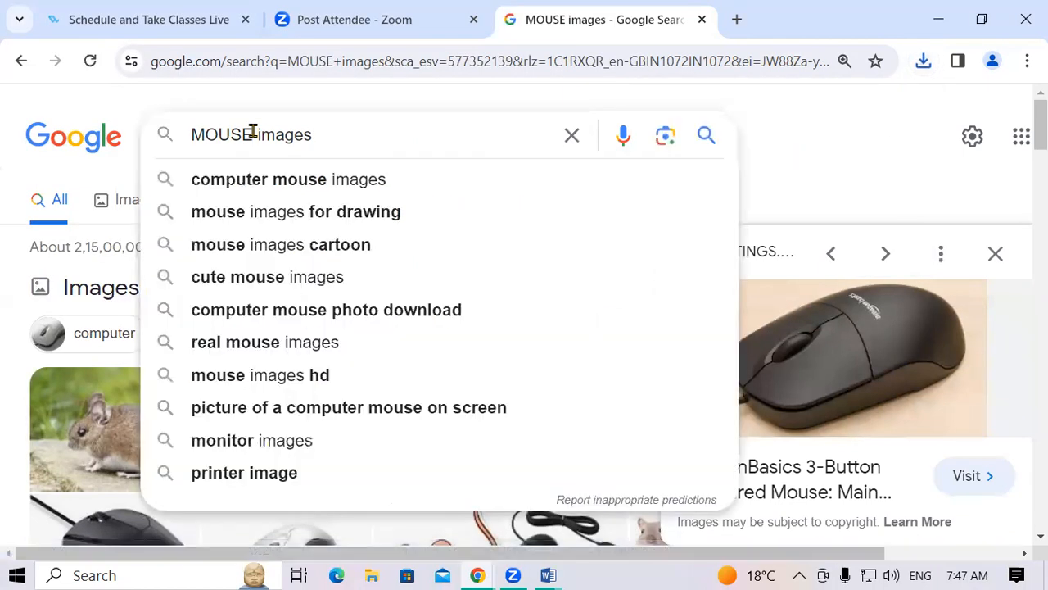
key("BackSpace")
key("BackSpace")
key("BackSpace")
key("BackSpace")
key("BackSpace")
type("MEM")
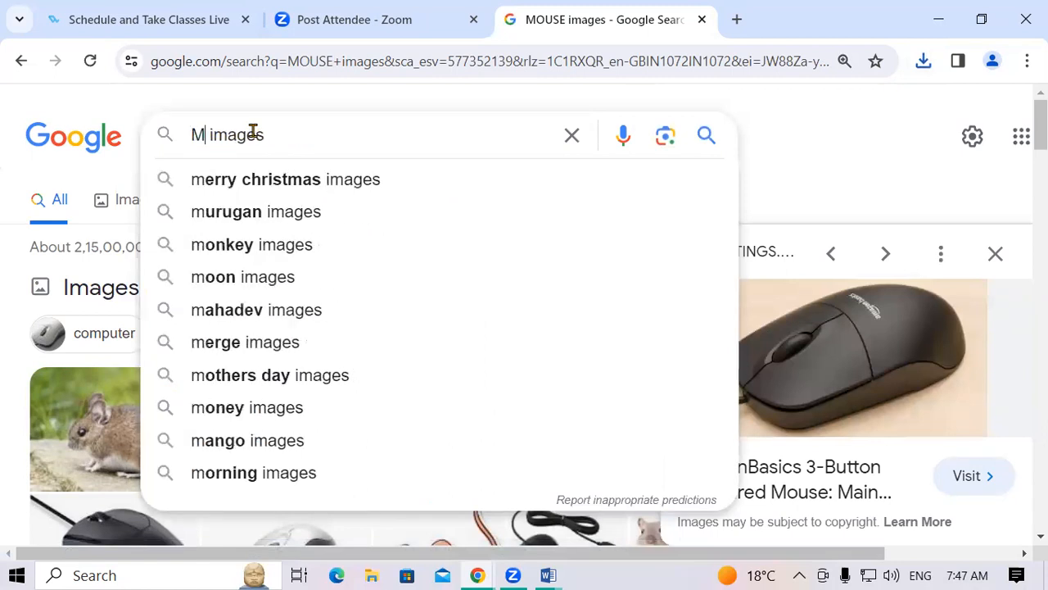
type("ORY")
key("Return")
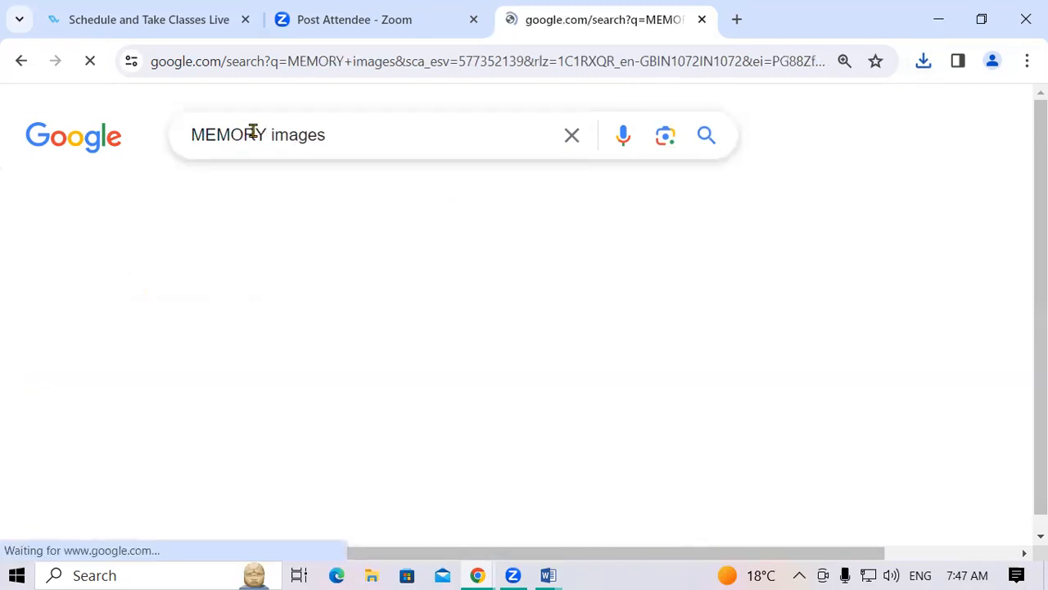
left_click(194, 134)
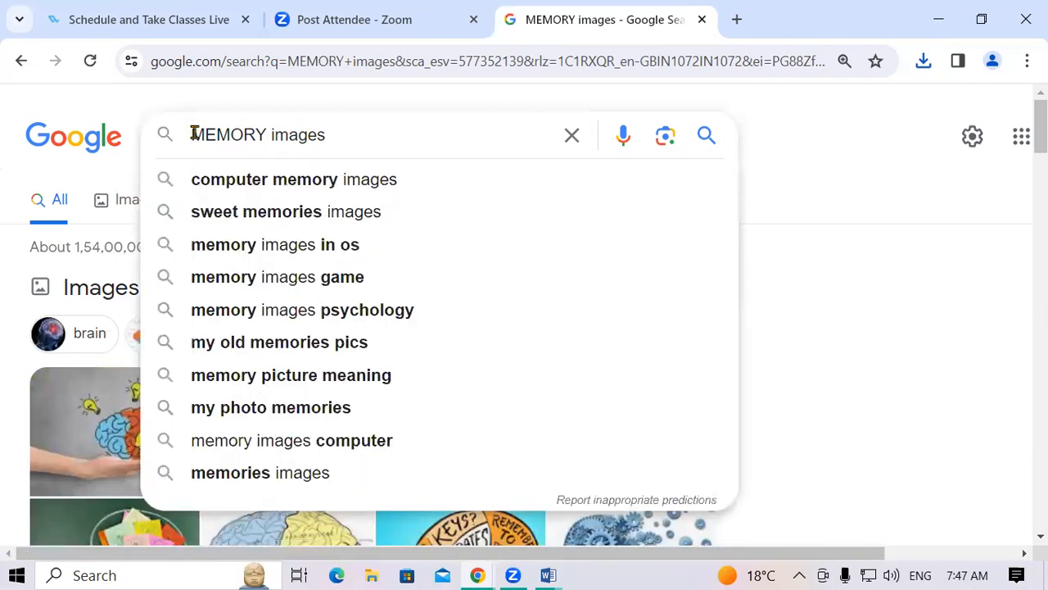
type("COMPUTE")
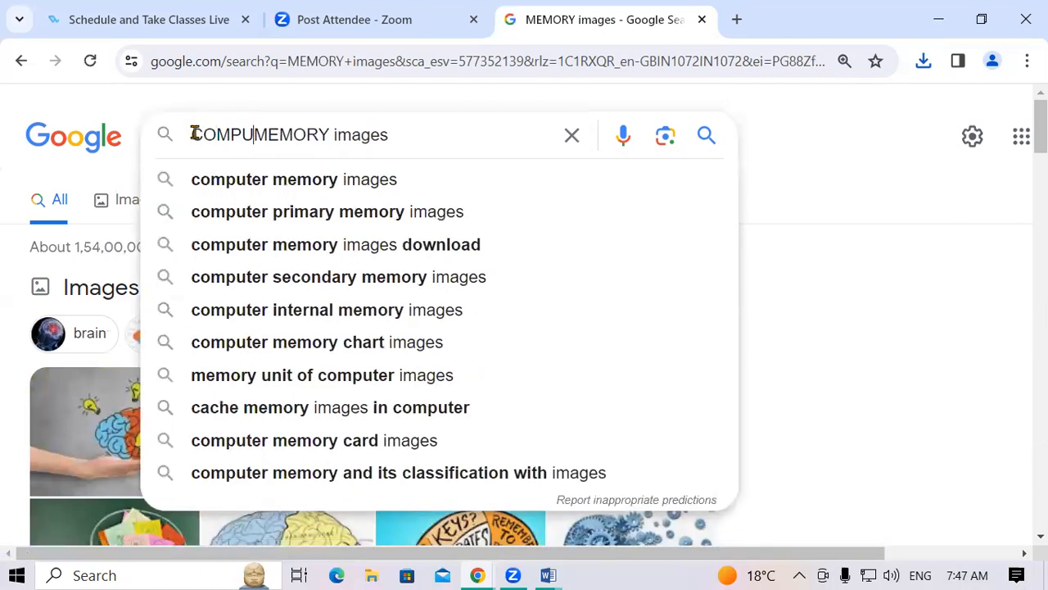
type("R")
key("Return")
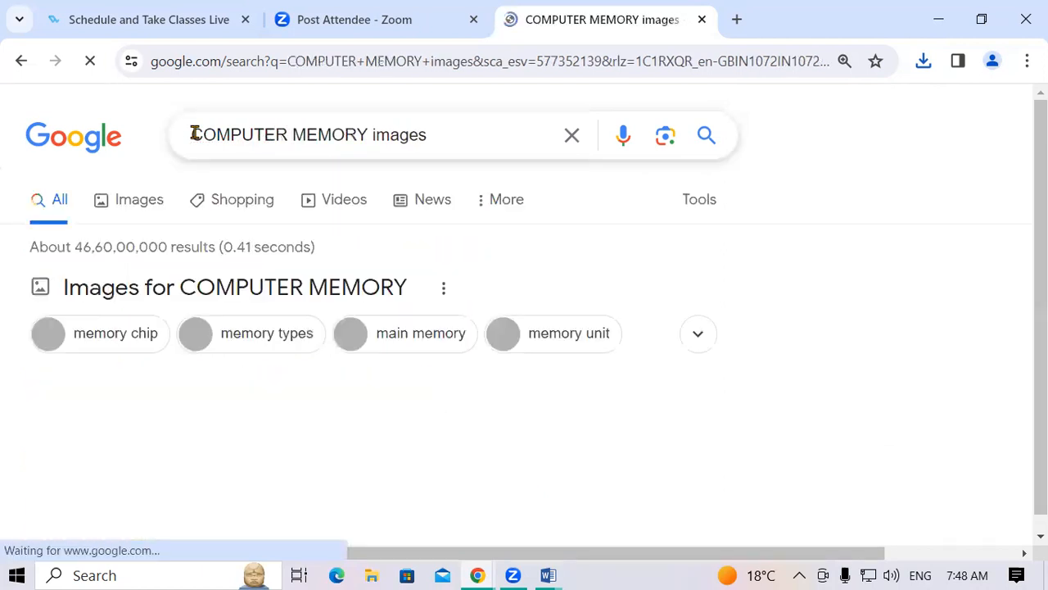
Save the javatpoint computer-memory picture to Music and return to Word.
left_click(96, 422)
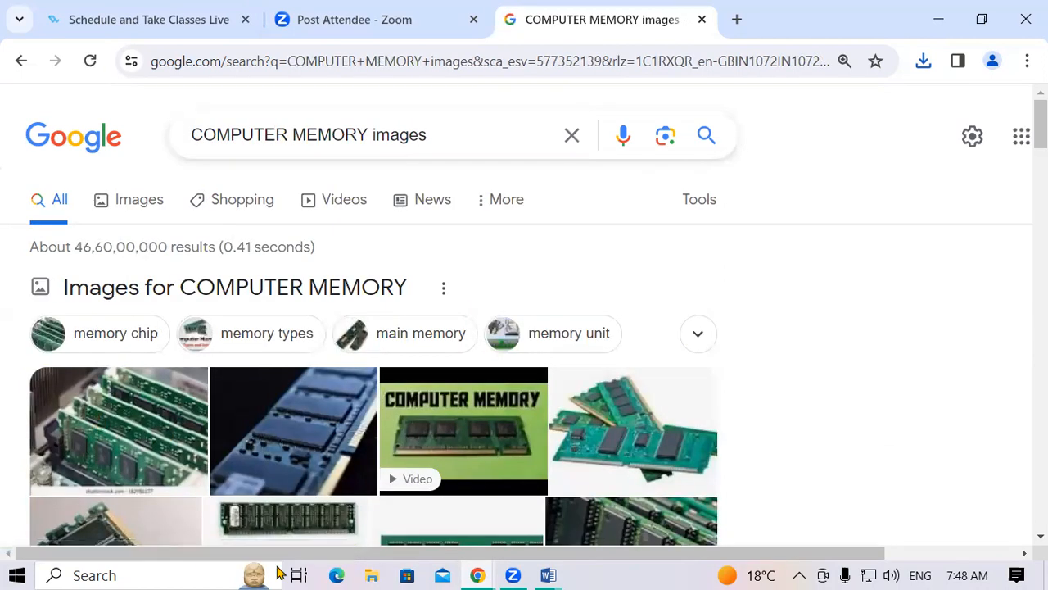
right_click(882, 322)
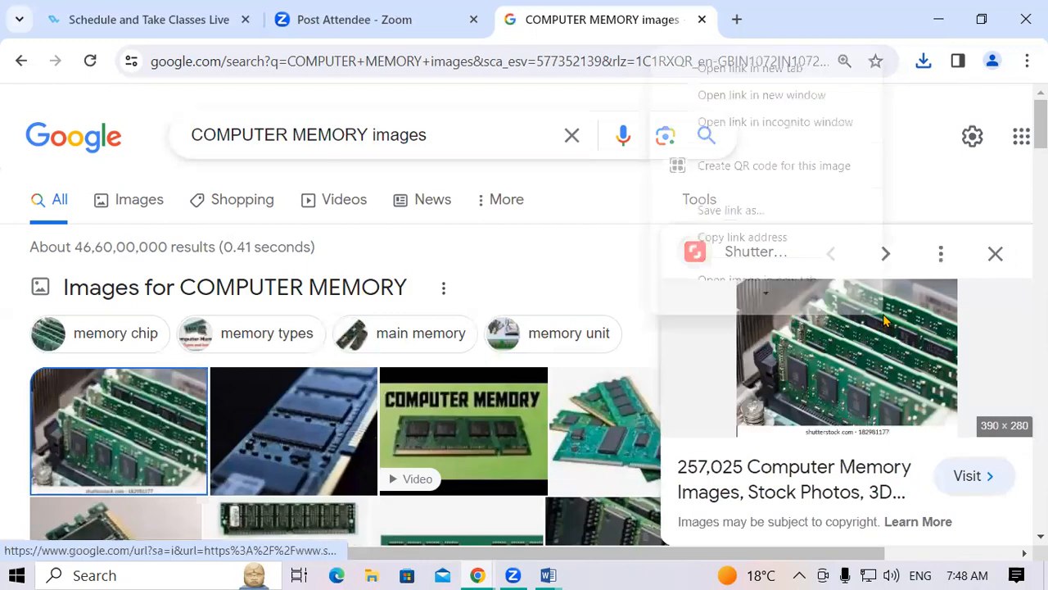
scroll(781, 254, "down", 2)
left_click(752, 243)
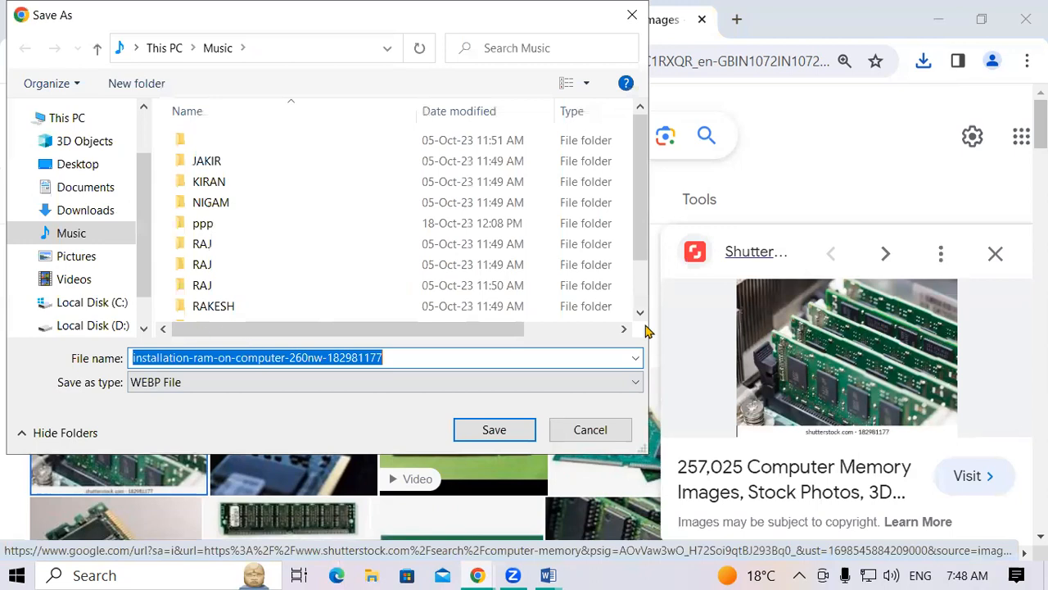
left_click(632, 15)
scroll(721, 368, "down", 3)
scroll(843, 385, "down", 2)
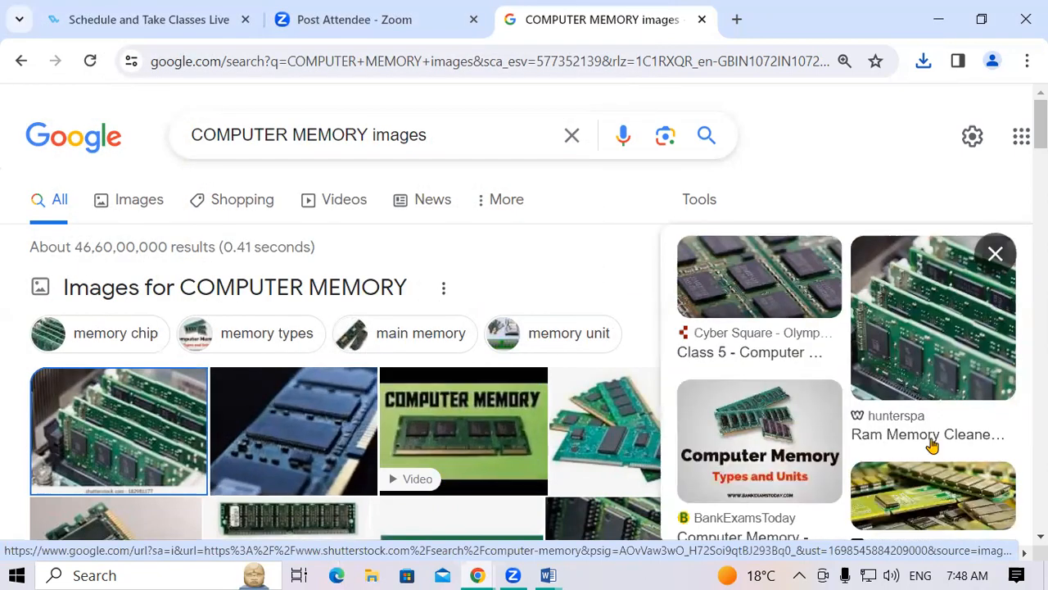
left_click(649, 450)
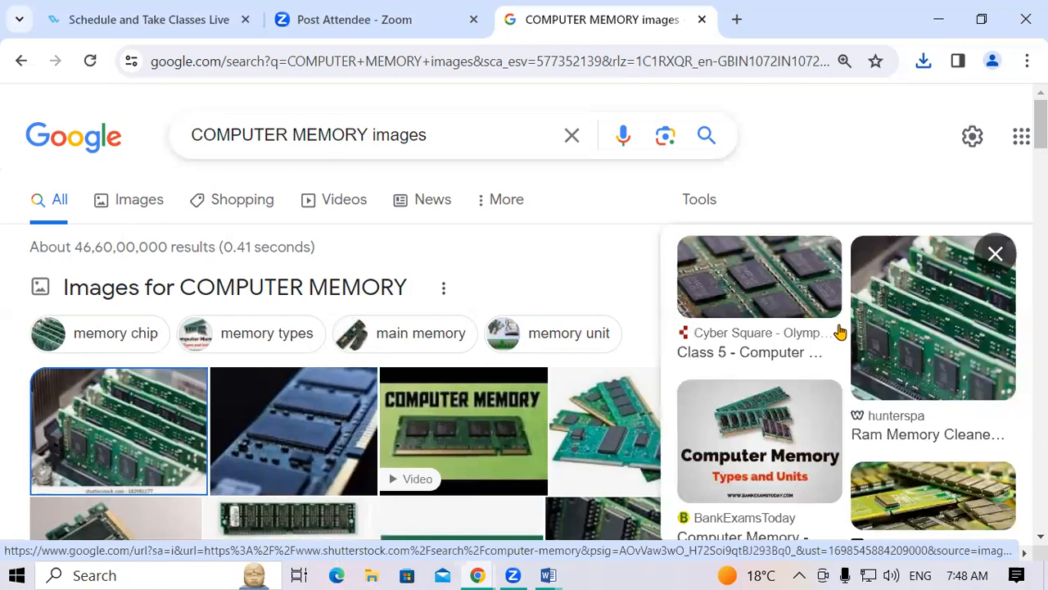
right_click(839, 332)
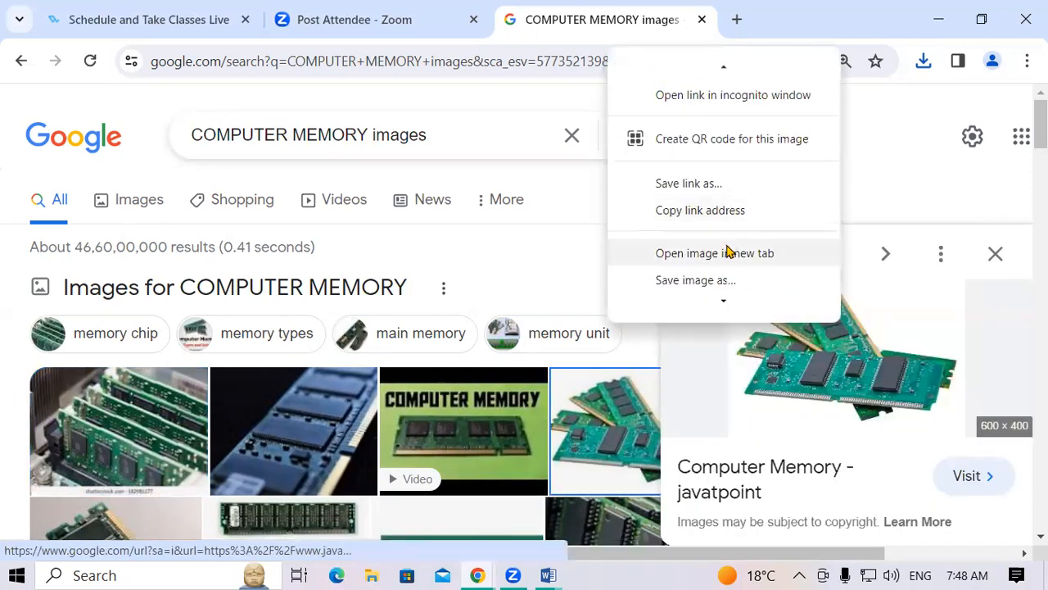
left_click(713, 278)
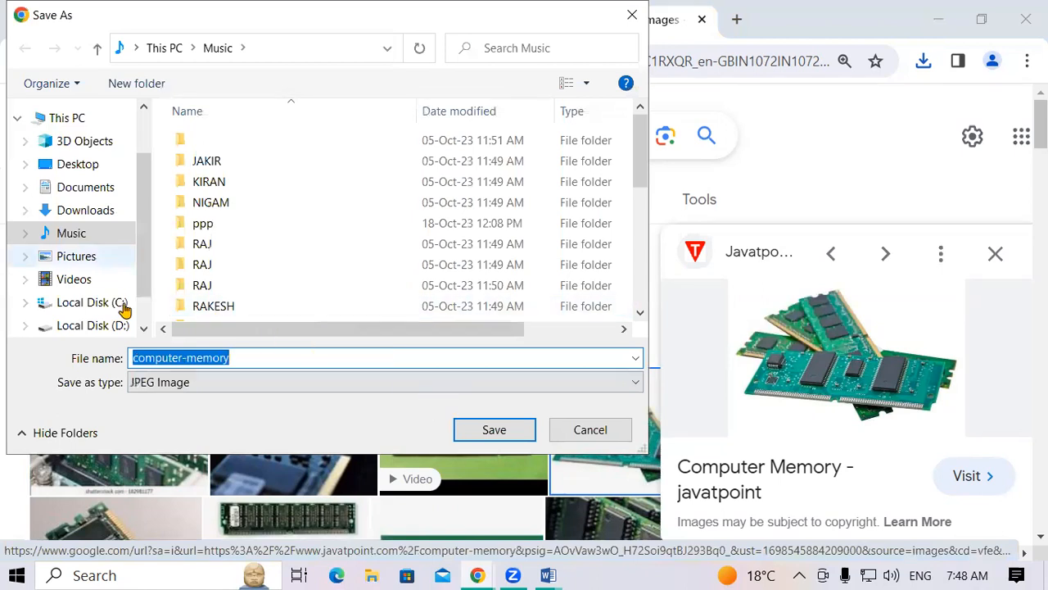
left_click(494, 429)
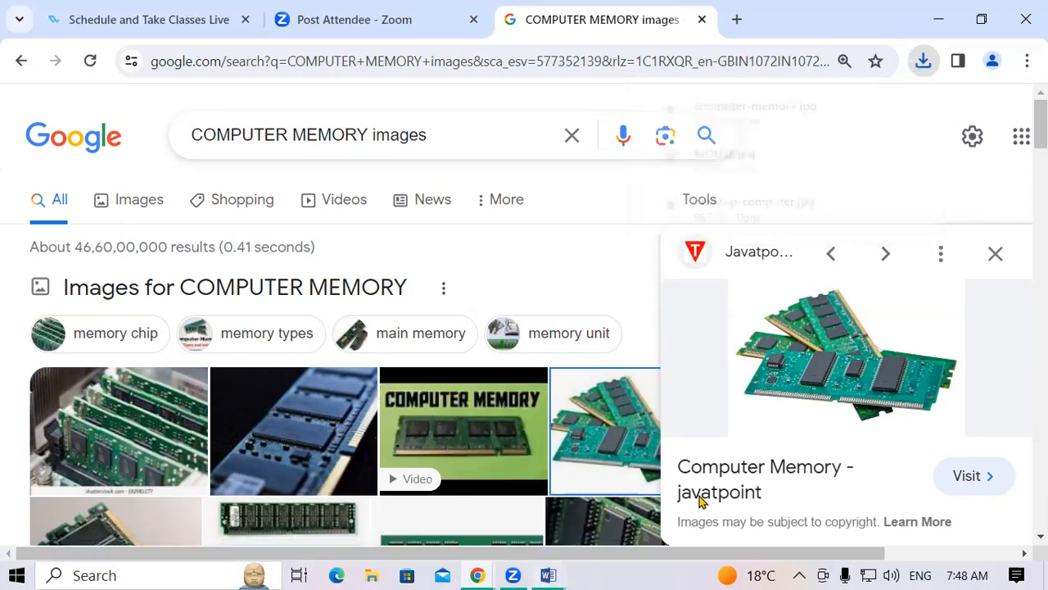
key("alt+Tab")
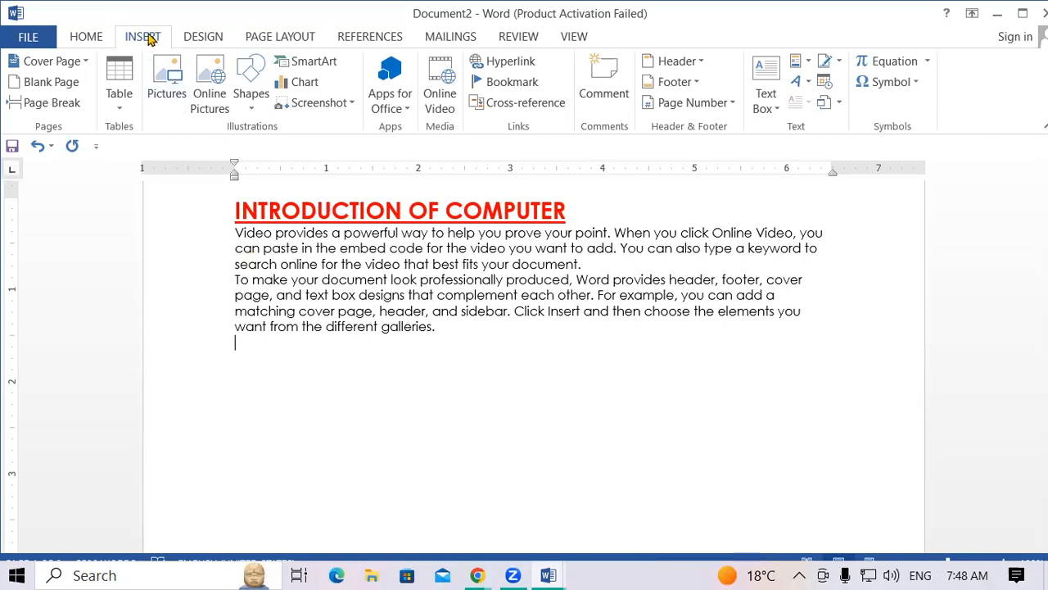
Insert COMPUTER IMAGE from Music below the text and shrink it to 2.2" by 3.12".
left_click(169, 96)
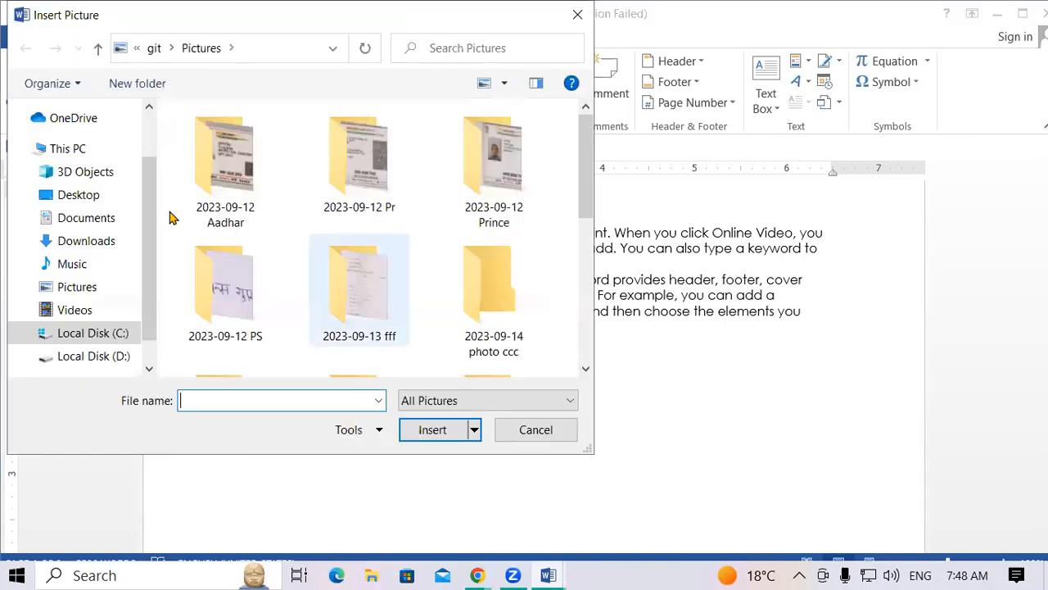
left_click(78, 264)
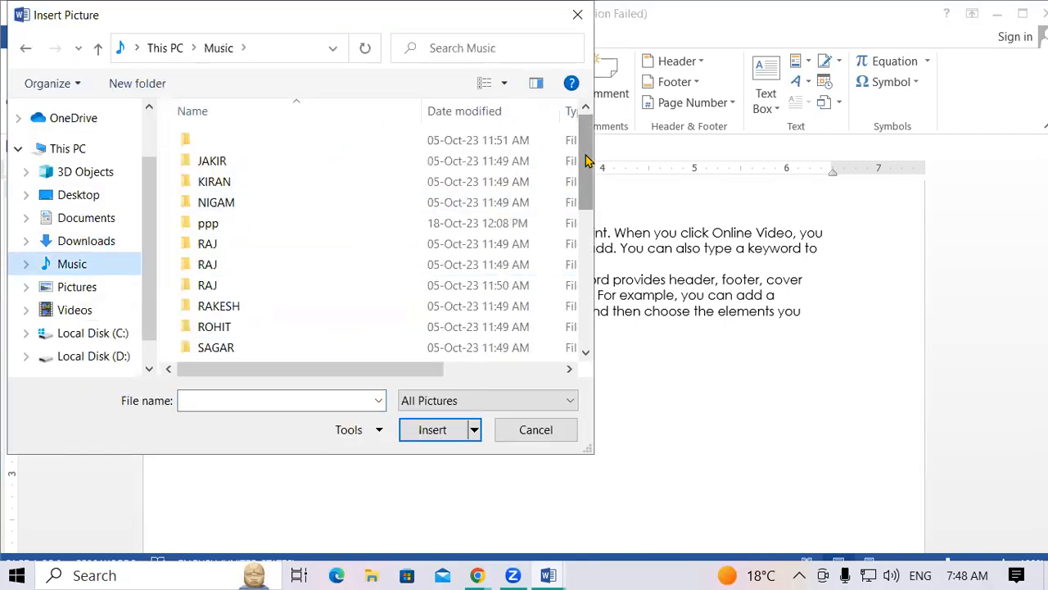
scroll(583, 155, "down", 3)
left_click(264, 273)
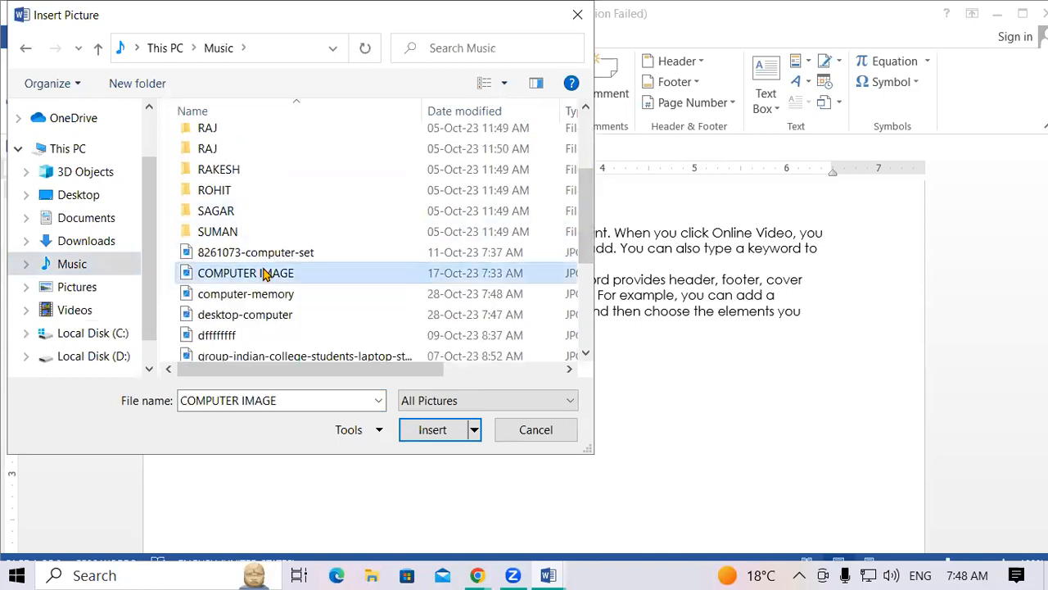
left_click(429, 433)
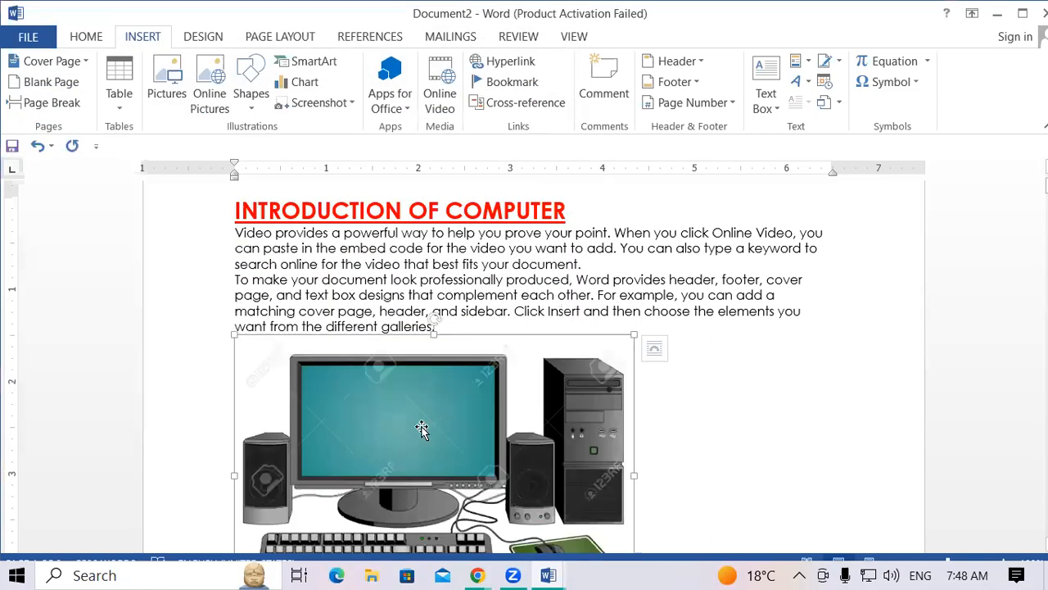
scroll(421, 428, "down", 3)
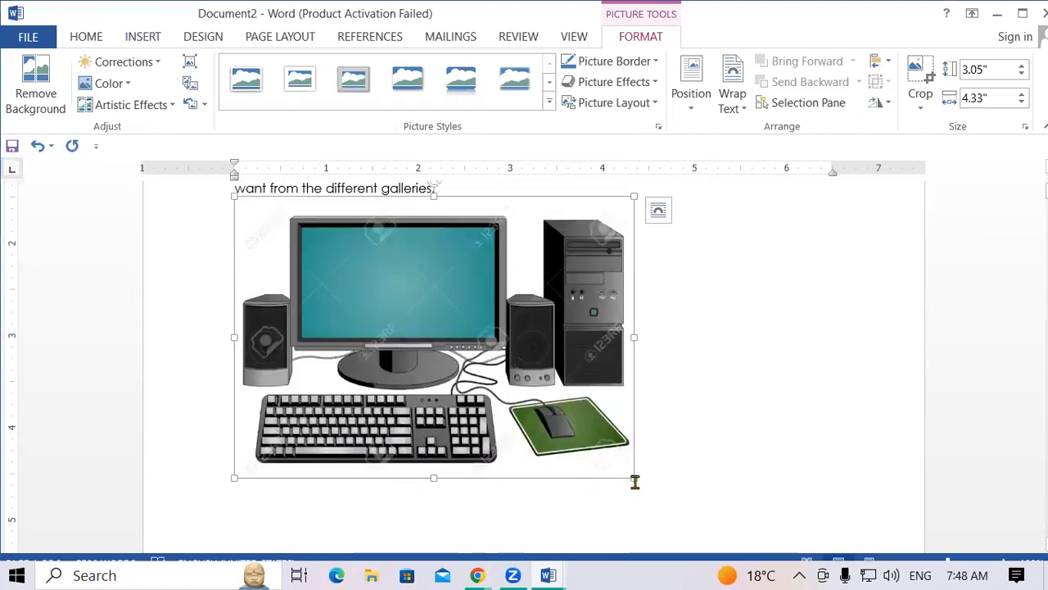
left_click_drag(636, 481, 521, 396)
left_click(786, 425)
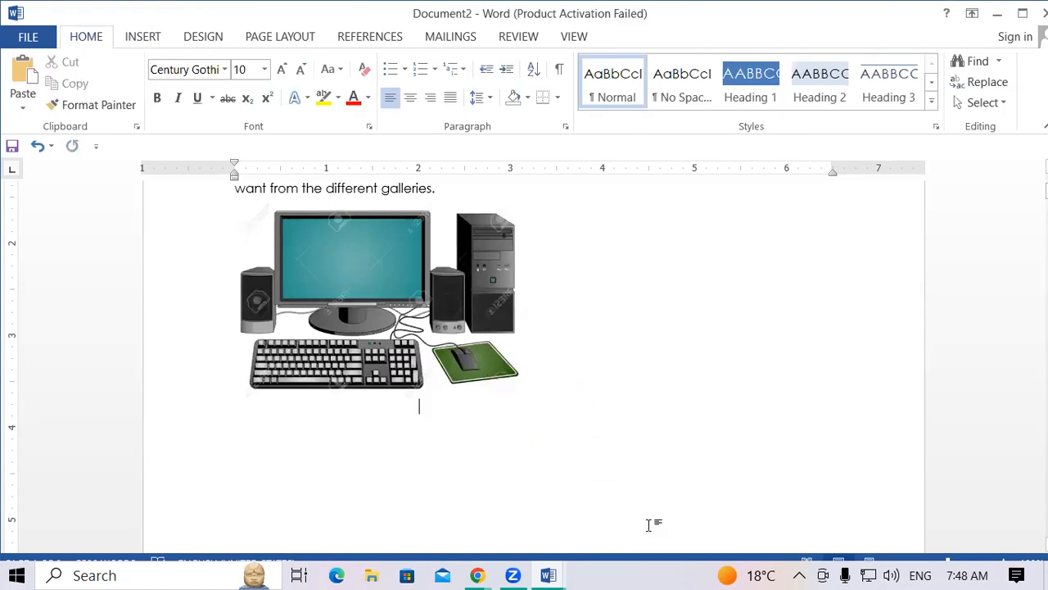
Insert the MOUSE picture from Music after the paragraph ending 'device.'.
scroll(598, 421, "down", 8)
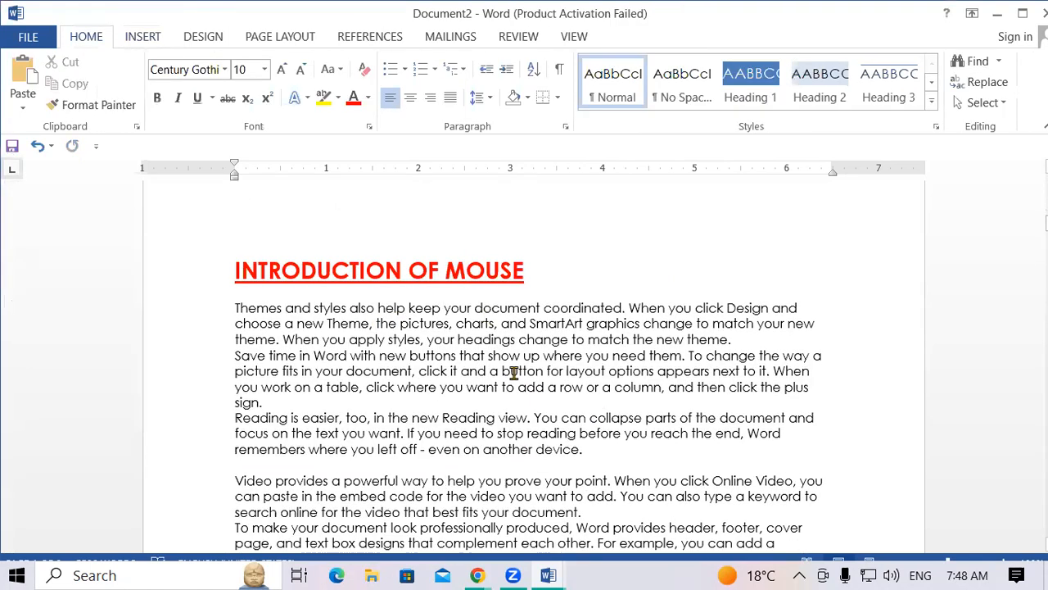
left_click(592, 456)
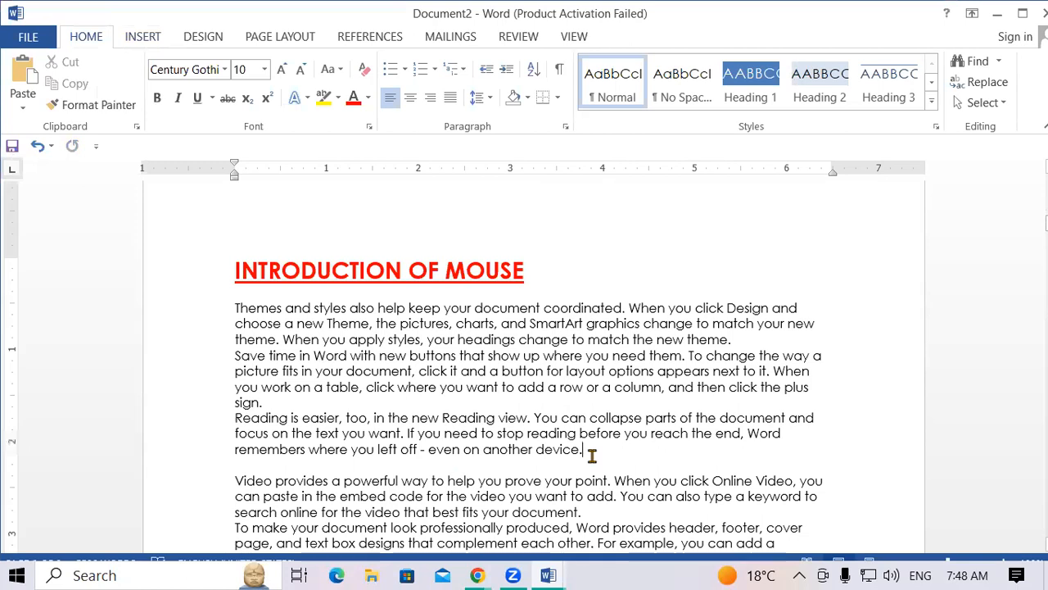
key("Return")
key("Return")
key("Return")
key("Return")
key("Return")
key("Return")
key("Return")
key("Return")
key("Return")
key("Return")
key("Return")
key("Return")
key("Return")
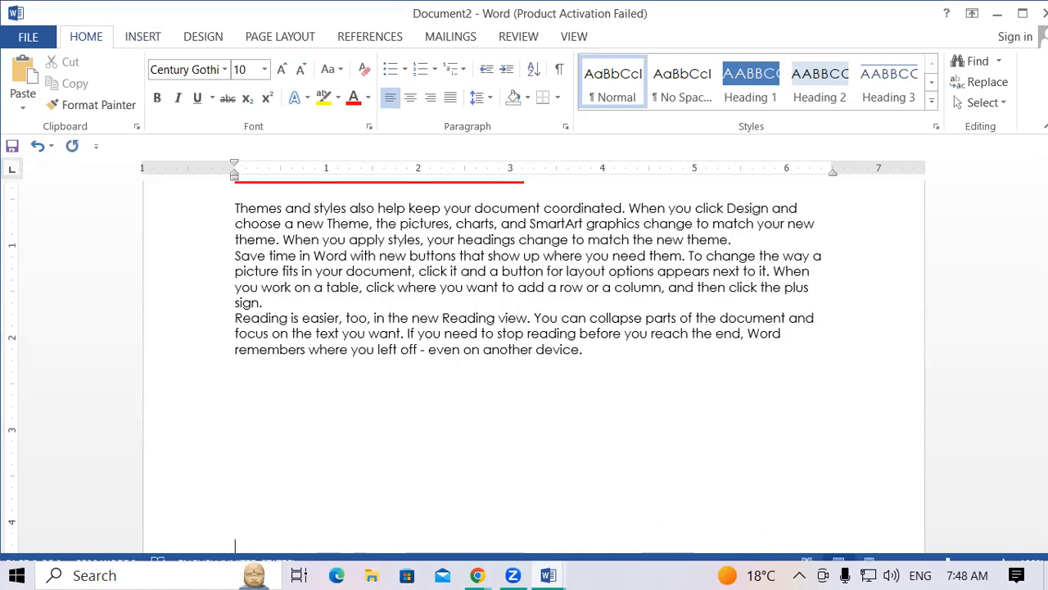
left_click(145, 40)
left_click(168, 98)
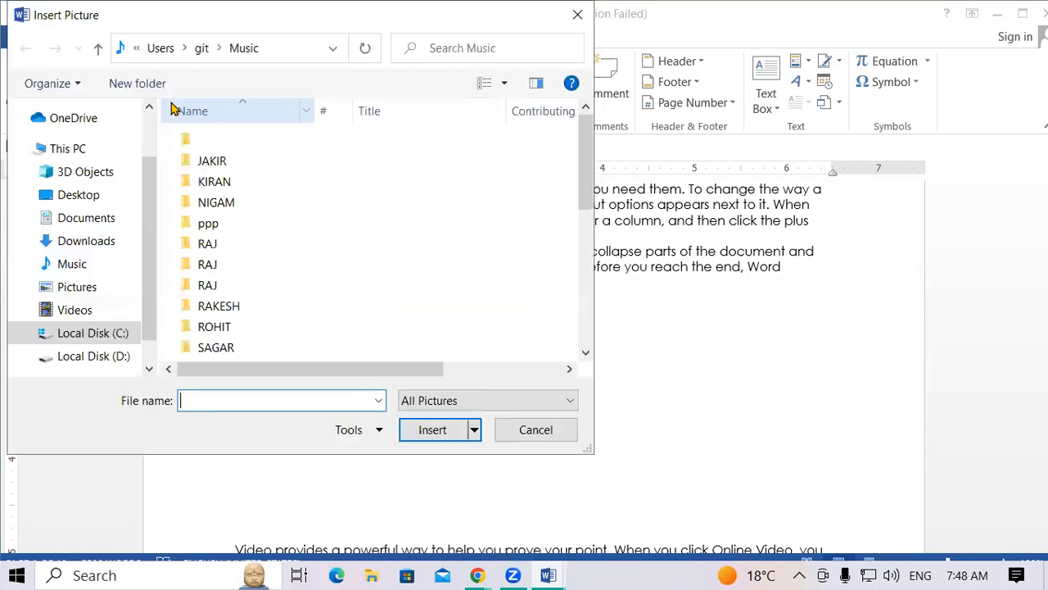
left_click(72, 263)
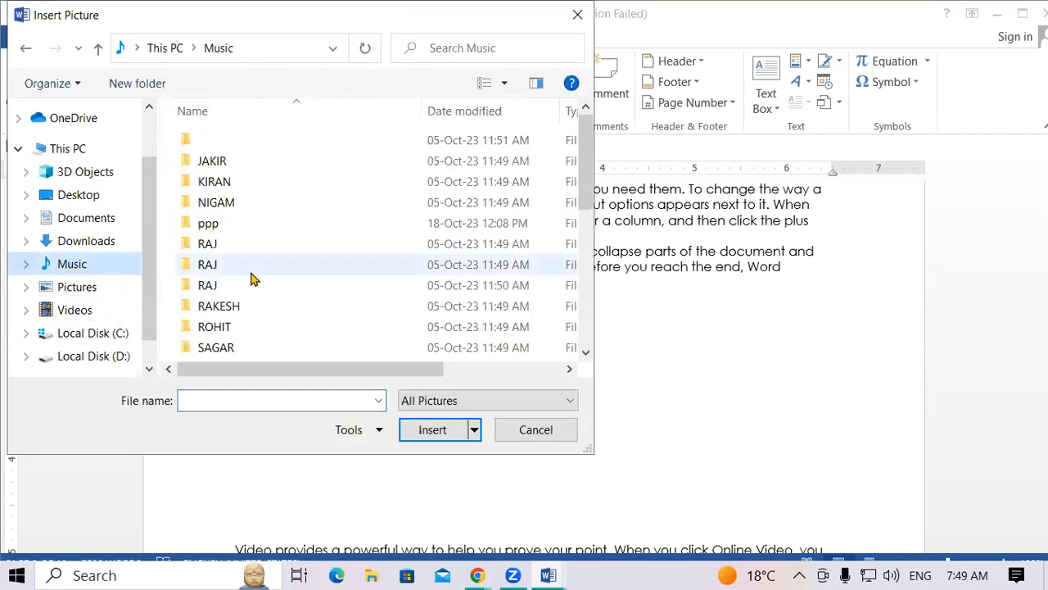
scroll(246, 270, "down", 4)
left_click(217, 267)
left_click(430, 429)
Add blank lines after a later paragraph to make room for another picture.
scroll(484, 454, "down", 20)
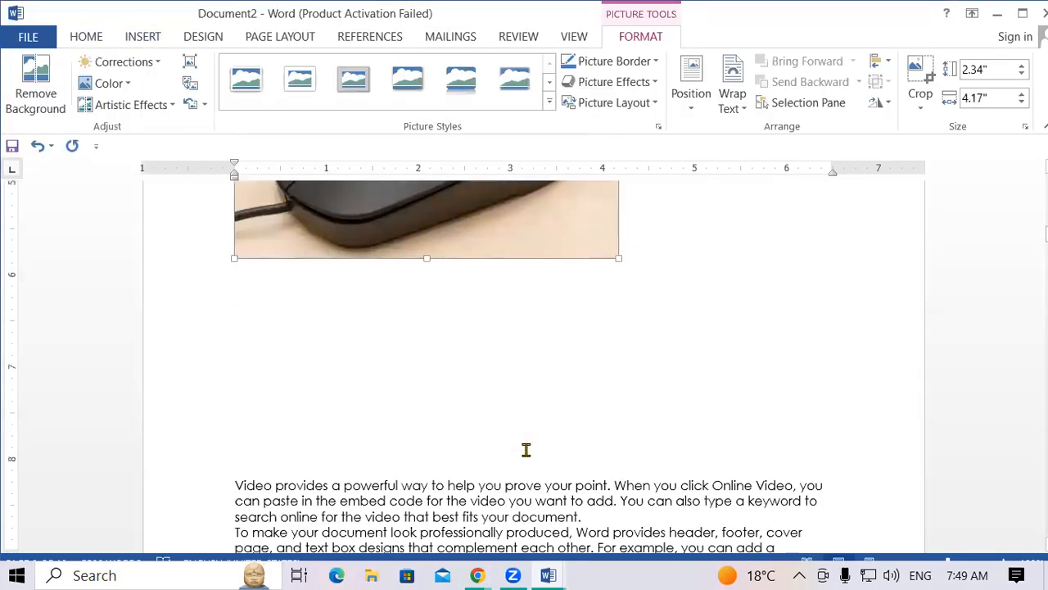
scroll(529, 446, "down", 7)
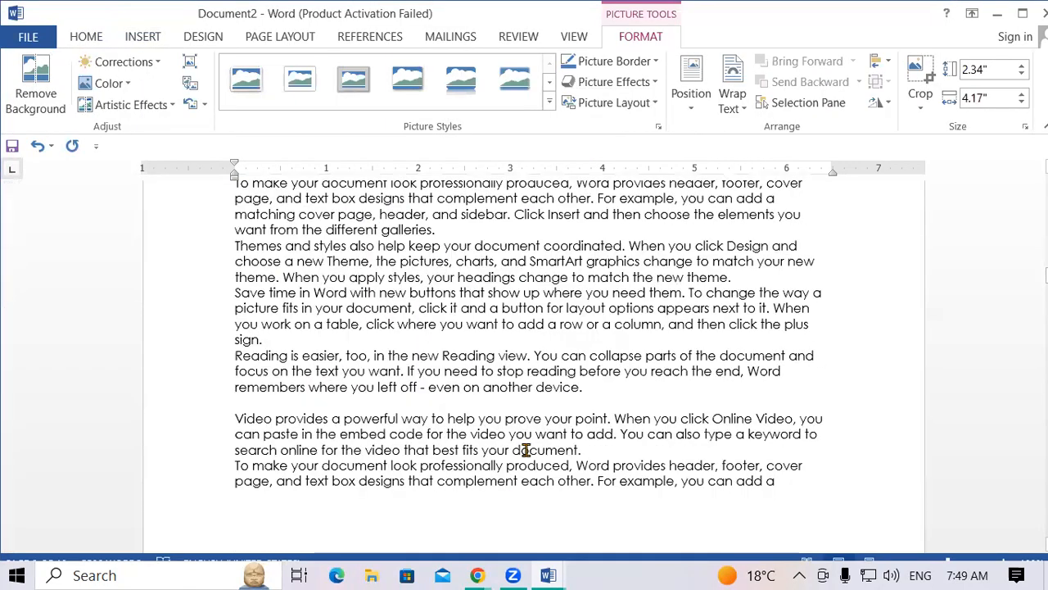
left_click(600, 378)
key("Return")
key("Return")
key("Return")
key("Return")
key("Return")
key("Return")
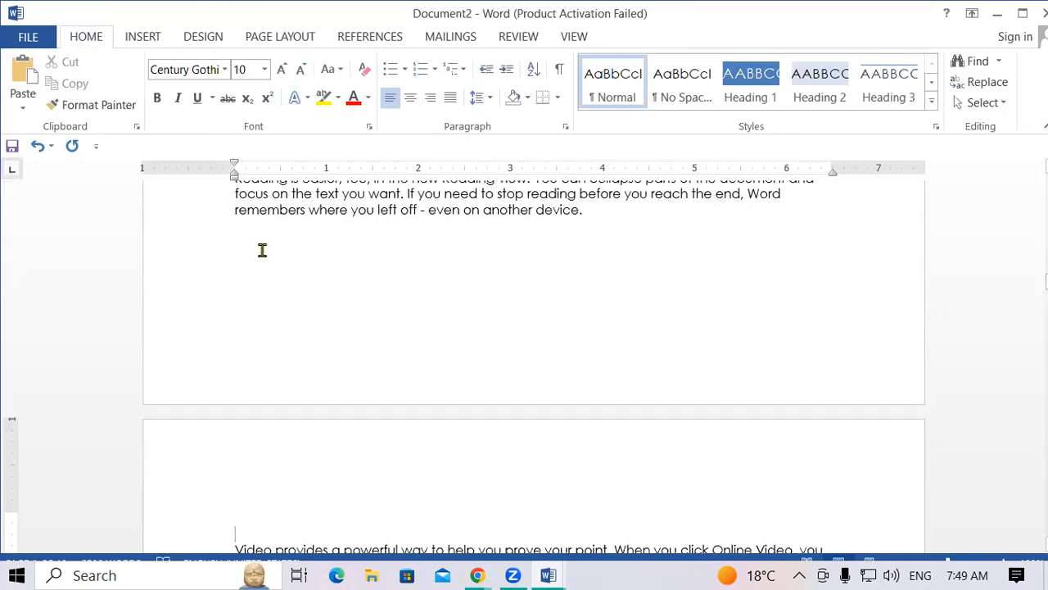
left_click(135, 39)
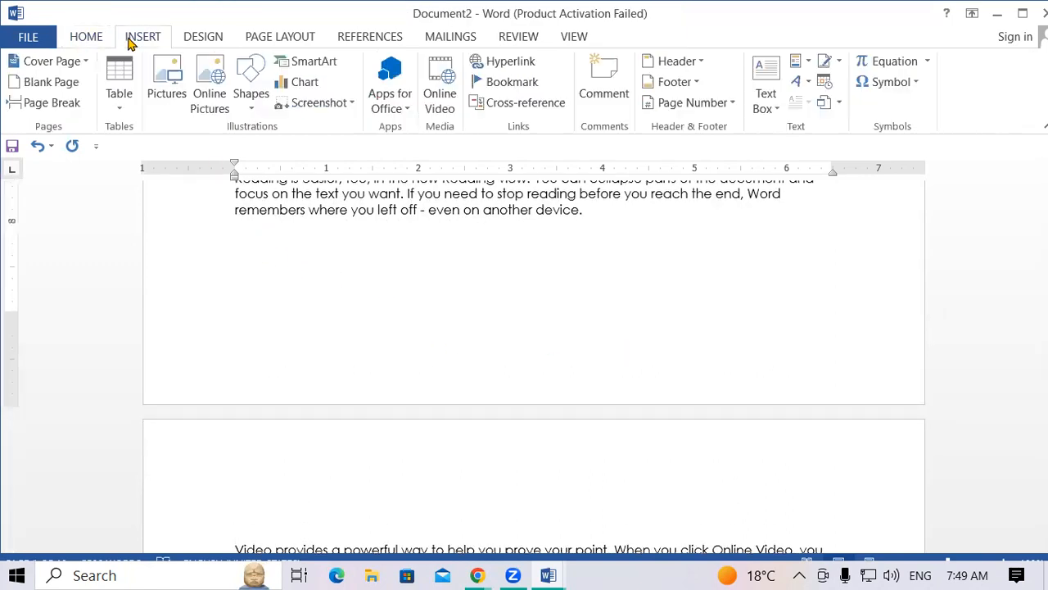
Insert the computer-memory picture from Music and shrink it to about 2.61" by 3.91".
left_click(170, 103)
scroll(242, 270, "down", 4)
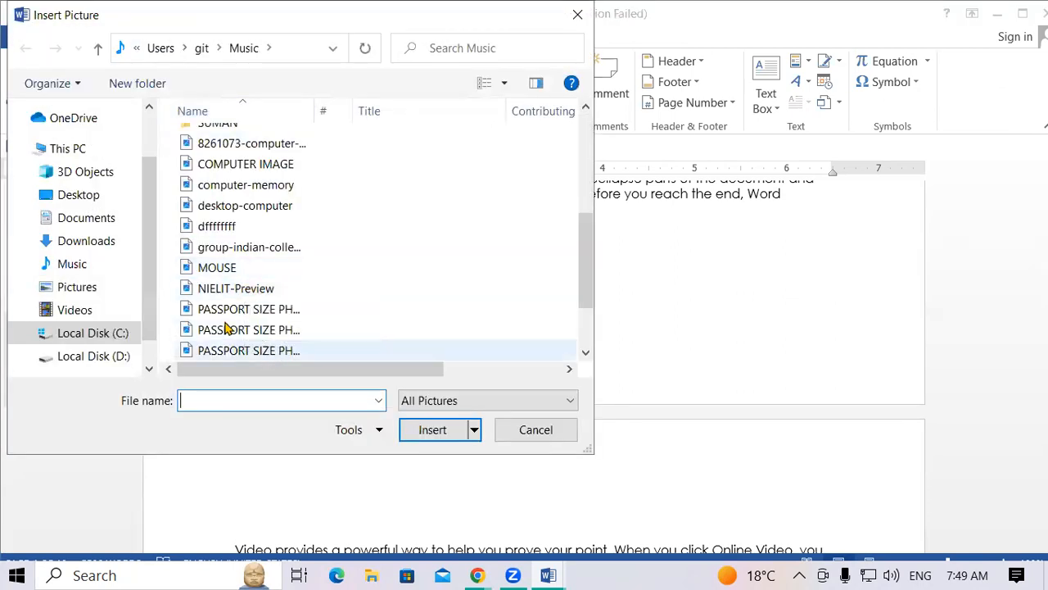
left_click(99, 262)
scroll(298, 274, "down", 4)
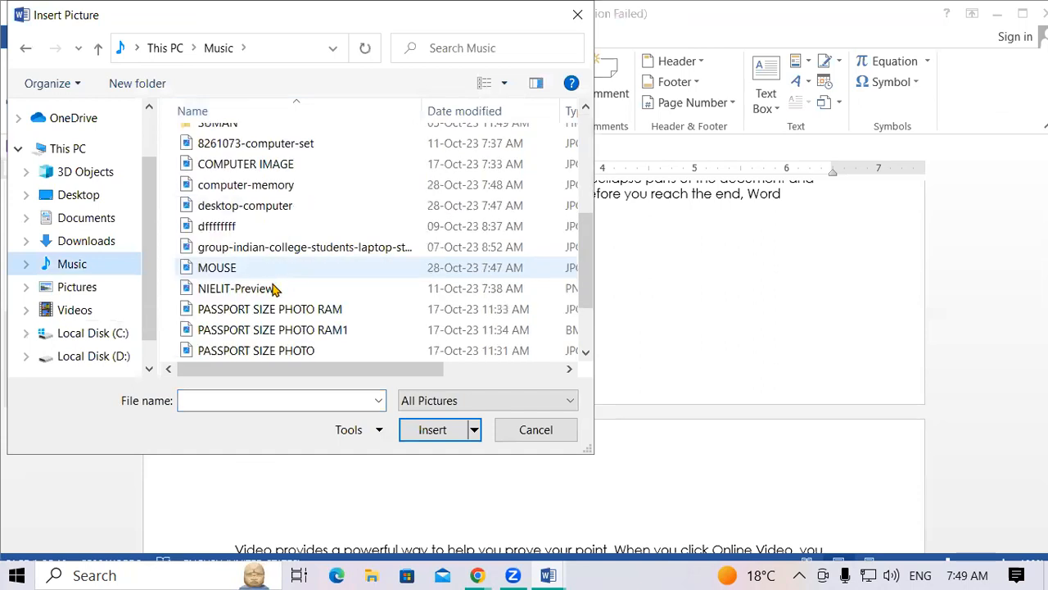
scroll(254, 324, "down", 2)
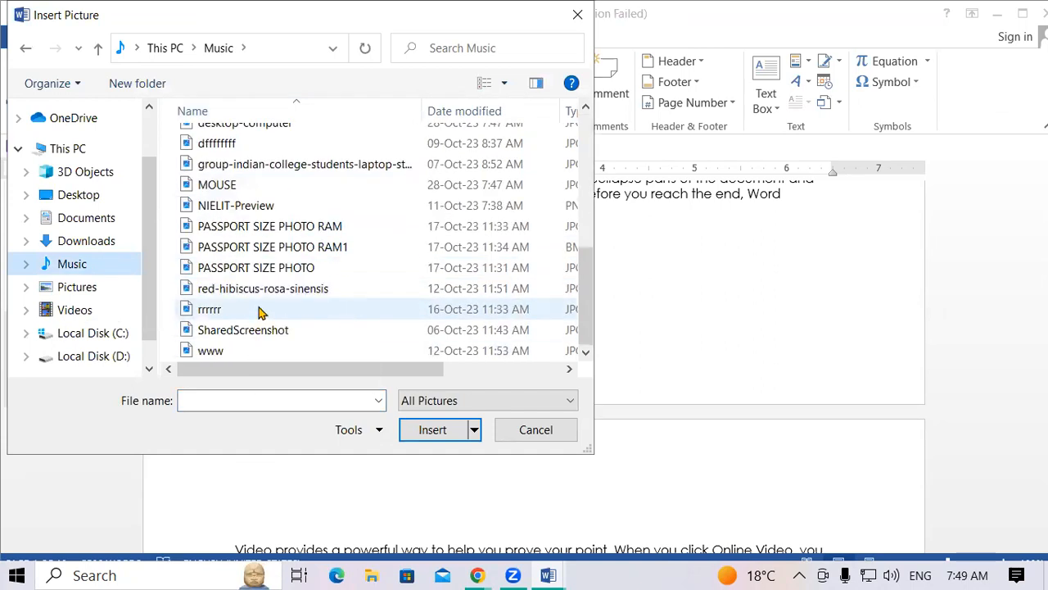
scroll(249, 307, "up", 1)
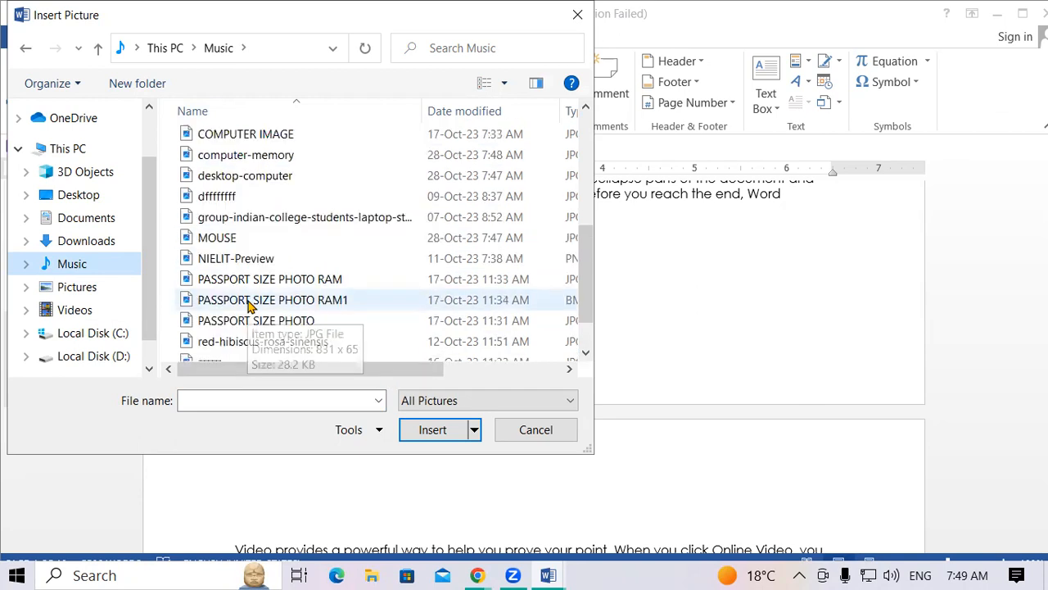
left_click(279, 157)
left_click(428, 430)
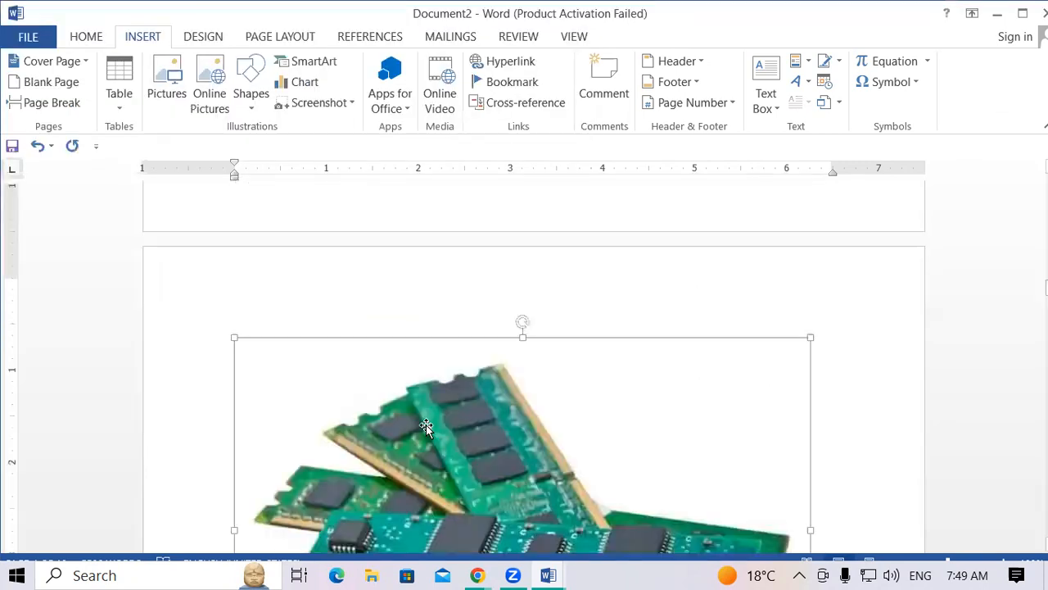
scroll(491, 458, "down", 3)
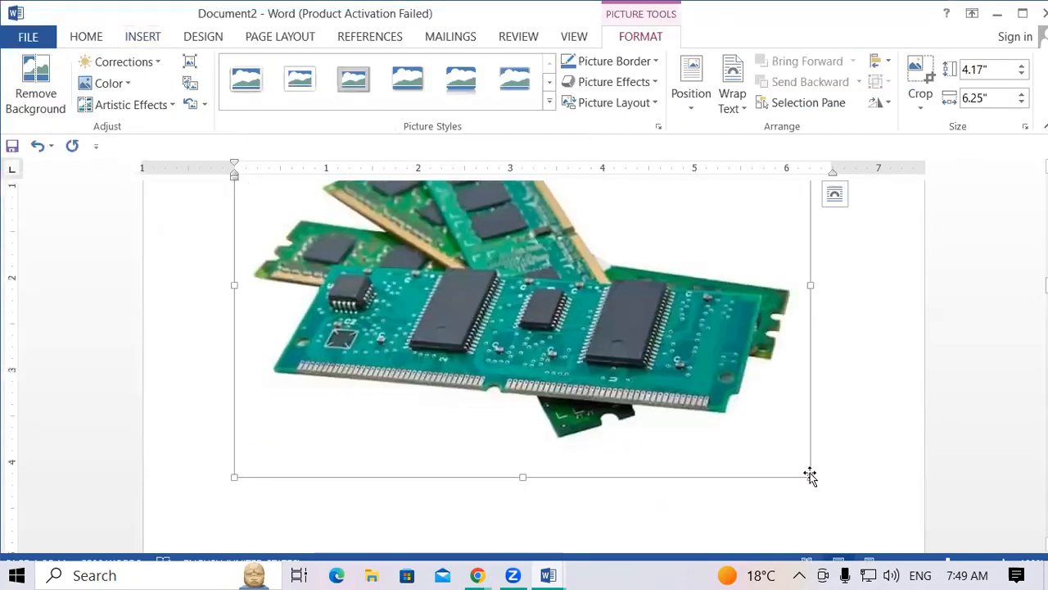
left_click_drag(810, 479, 596, 424)
left_click(779, 419)
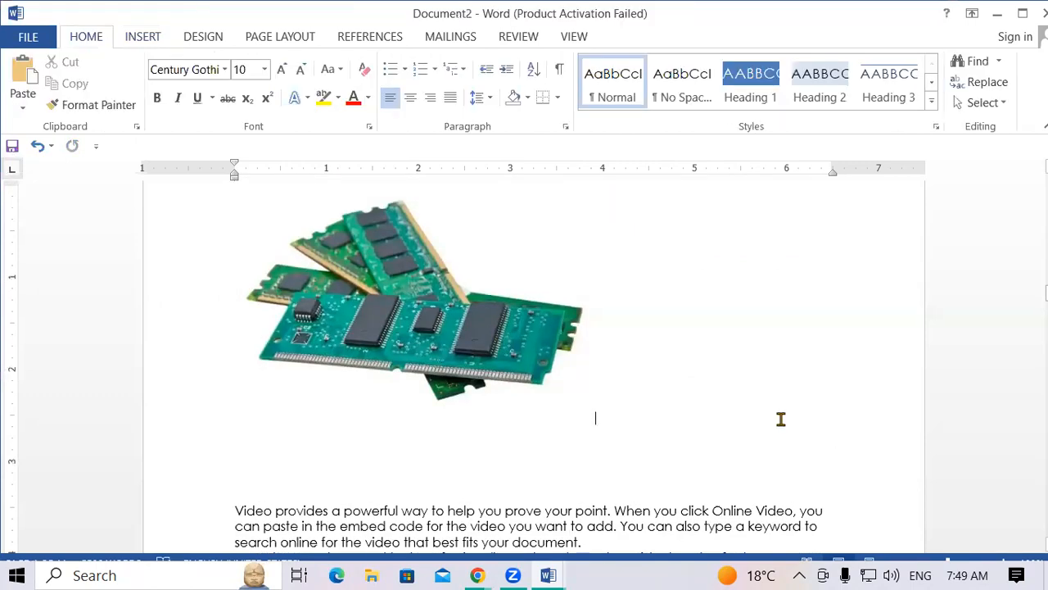
scroll(779, 419, "down", 15)
scroll(779, 418, "up", 12)
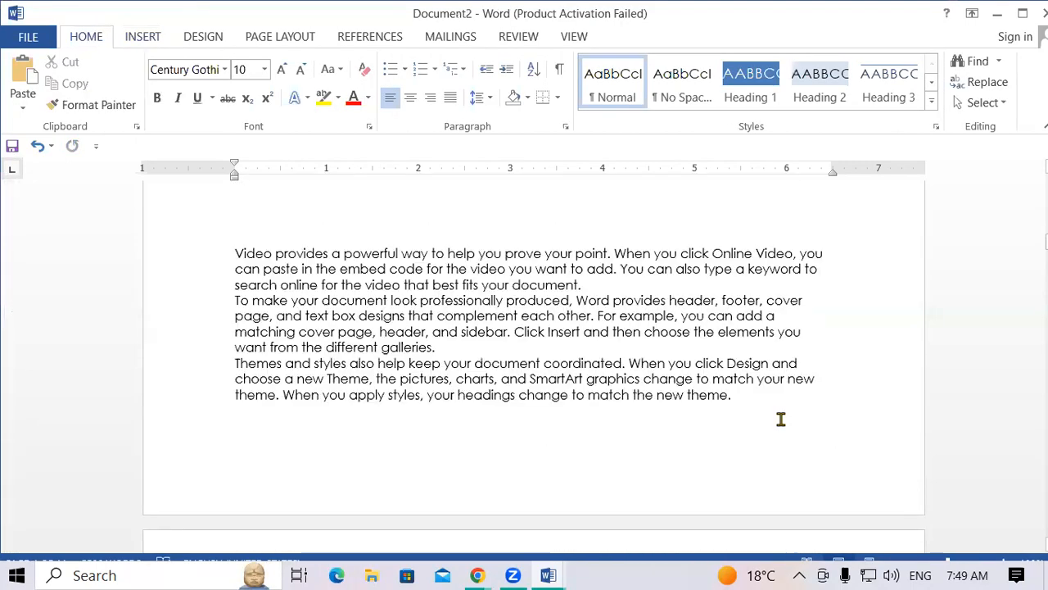
scroll(780, 418, "up", 6)
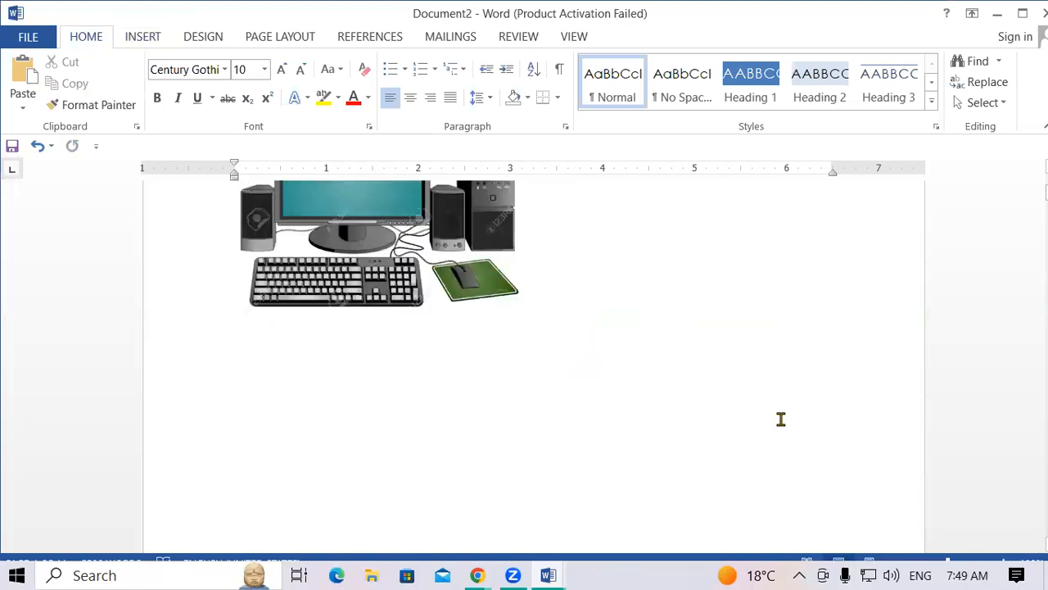
scroll(780, 418, "down", 3)
Add a 'Figure 1' caption below the computer picture.
left_click(375, 306)
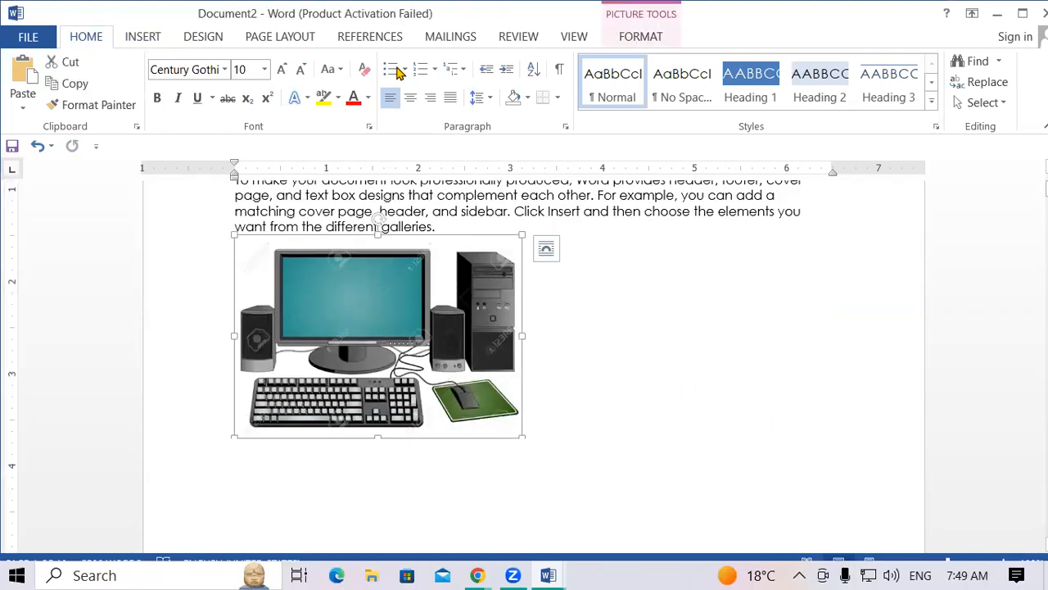
left_click(390, 41)
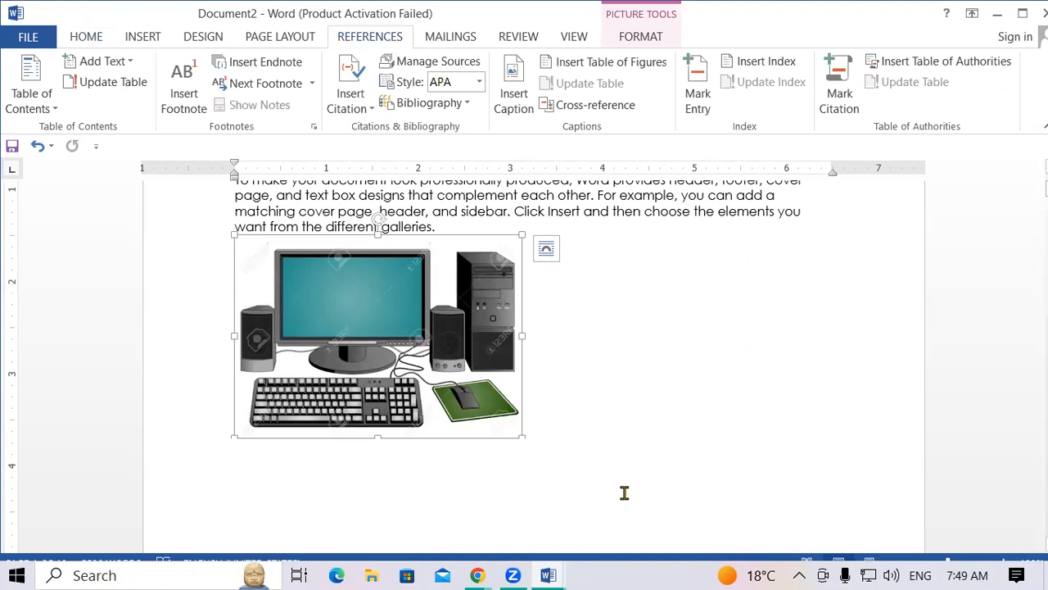
left_click(527, 108)
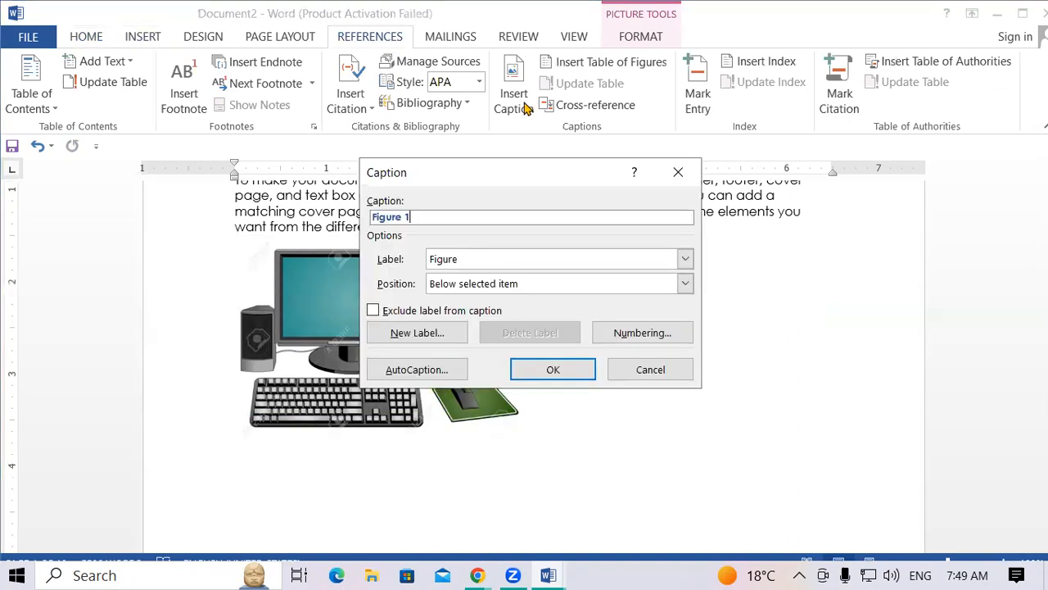
left_click_drag(526, 172, 672, 161)
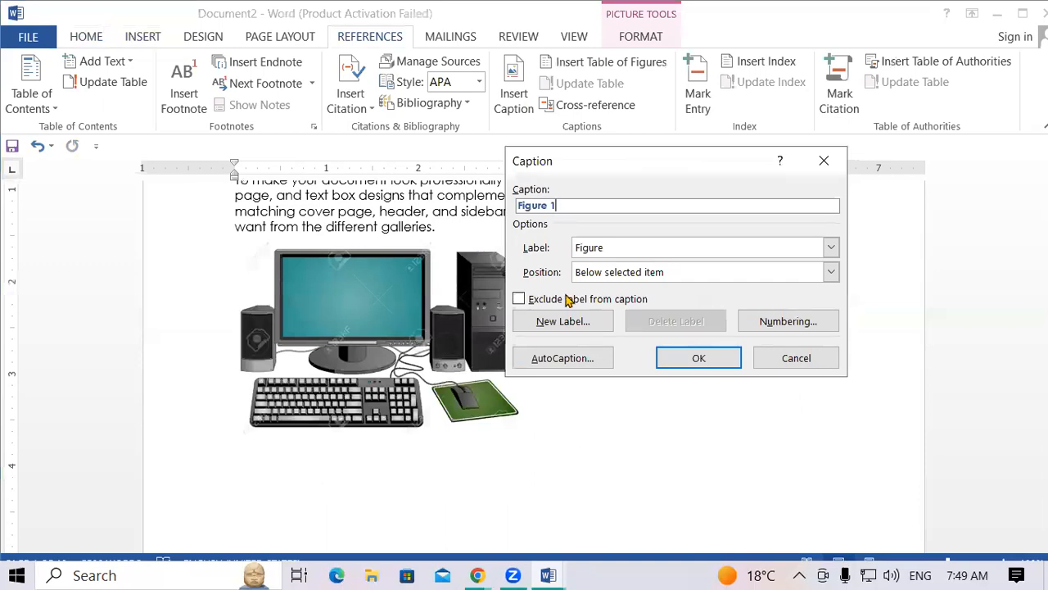
left_click(830, 274)
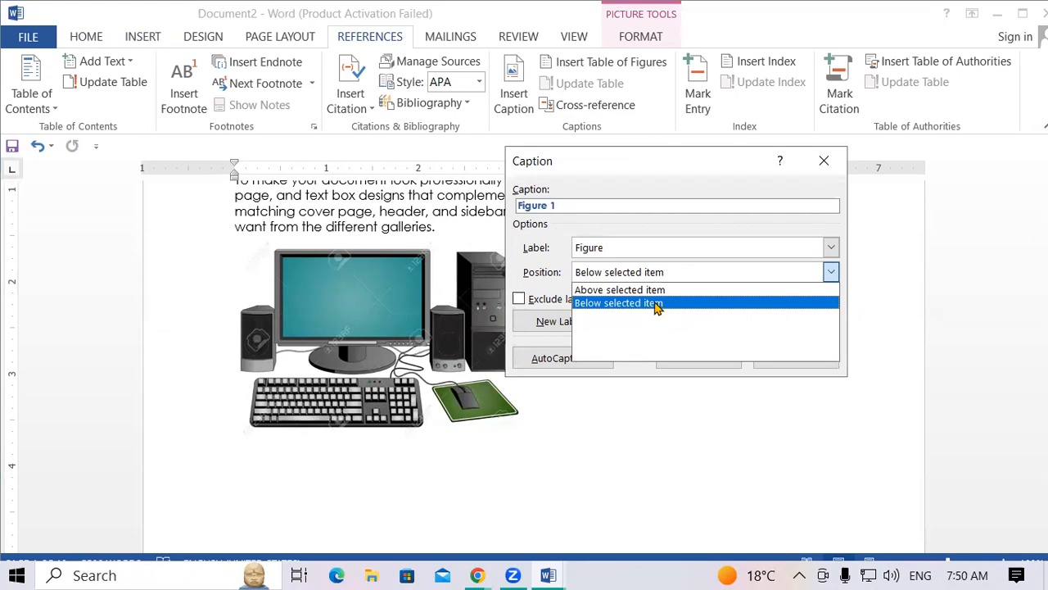
left_click(674, 196)
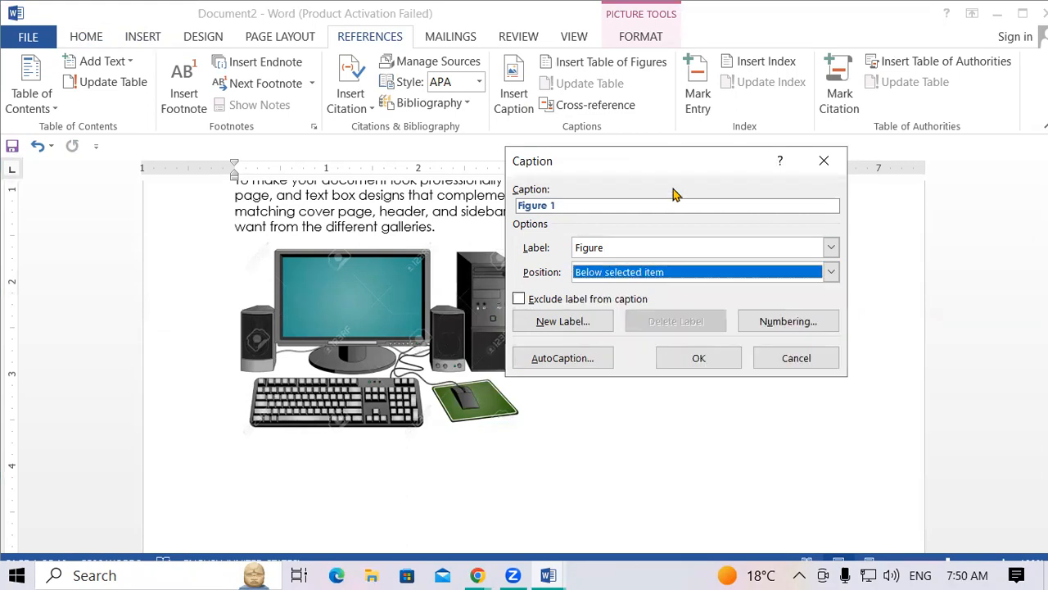
left_click(698, 361)
Enlarge the font of the Figure 1 caption.
left_click_drag(282, 442, 220, 443)
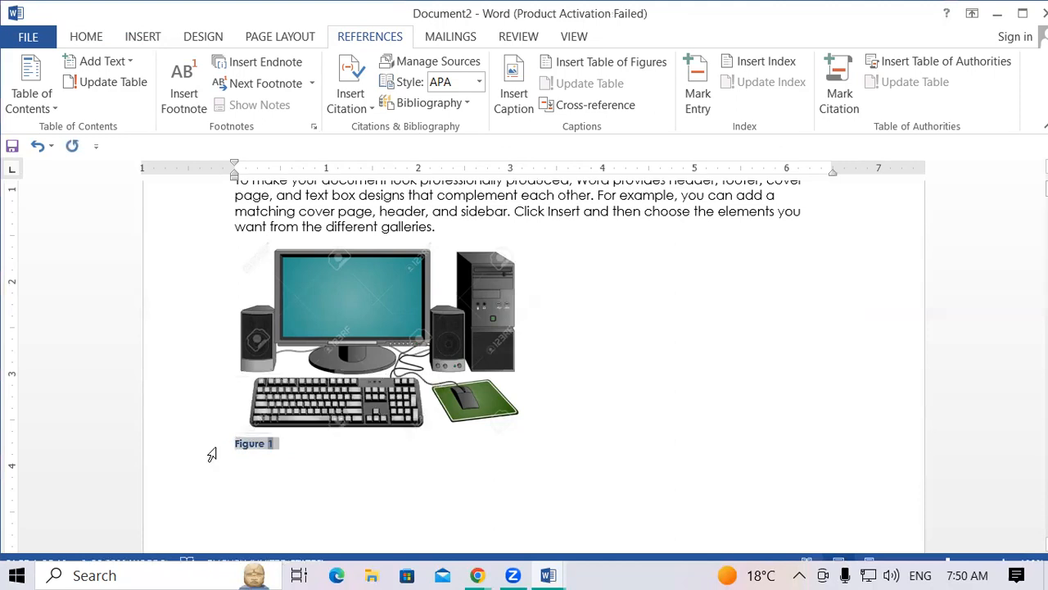
key("ctrl+bracketright")
key("ctrl+bracketright")
key("ctrl+bracketright")
key("ctrl+bracketright")
key("ctrl+bracketright")
key("ctrl+bracketright")
key("ctrl+bracketright")
key("ctrl+bracketright")
key("ctrl+bracketright")
key("ctrl+bracketright")
key("ctrl+bracketright")
key("ctrl+bracketright")
key("ctrl+bracketright")
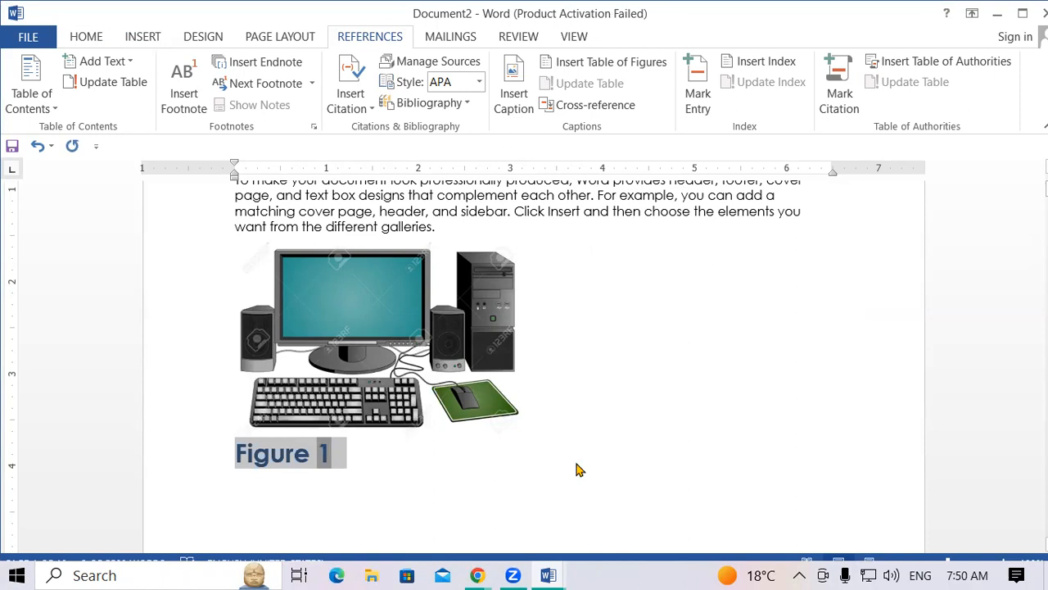
scroll(622, 418, "down", 8)
Caption the mouse picture as Figure 2 and enlarge the caption text.
left_click(463, 348)
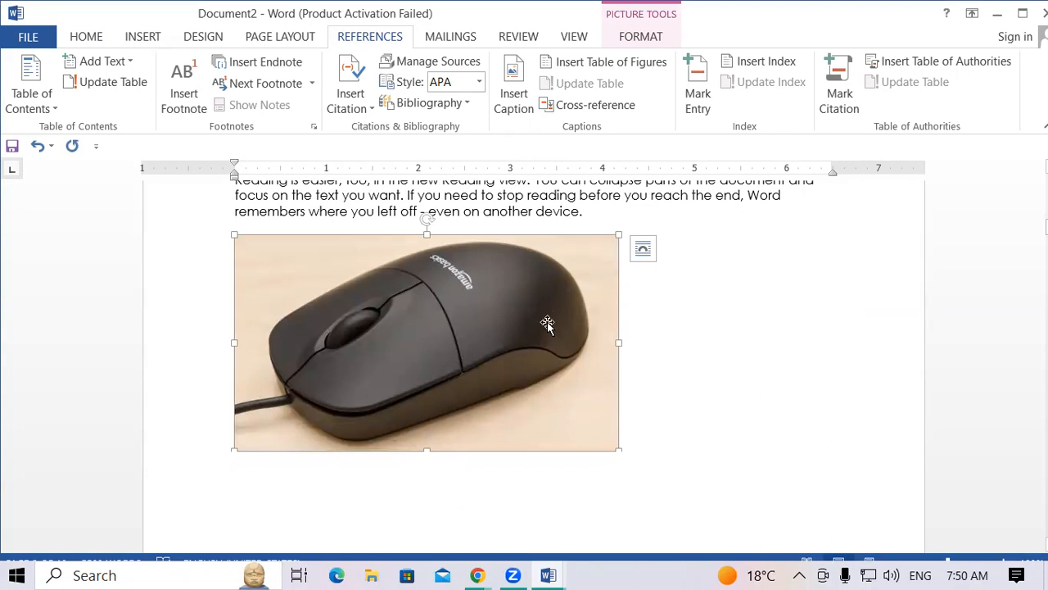
left_click(517, 102)
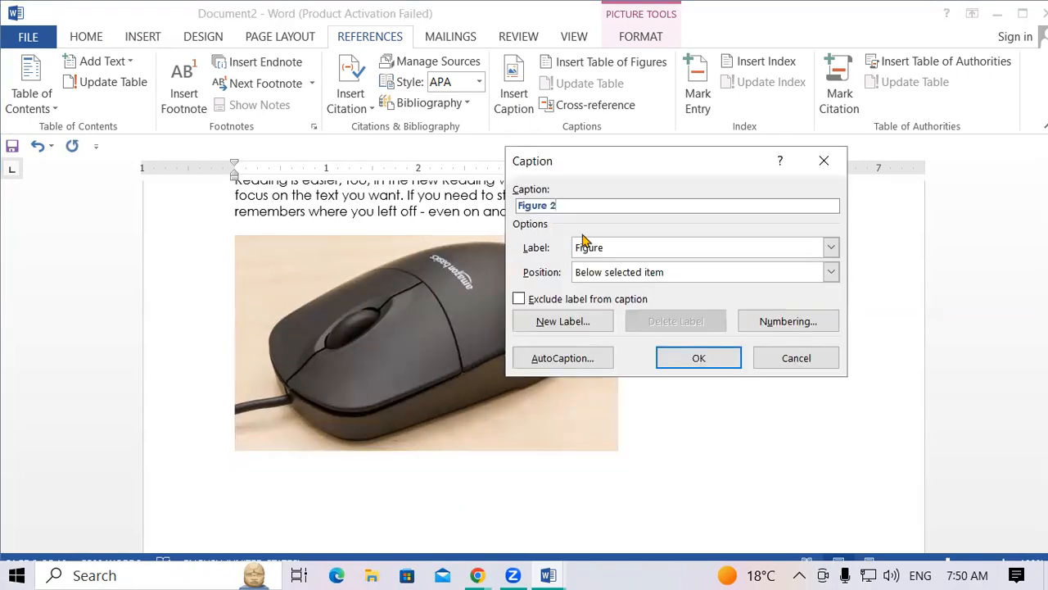
left_click(719, 358)
left_click(137, 457)
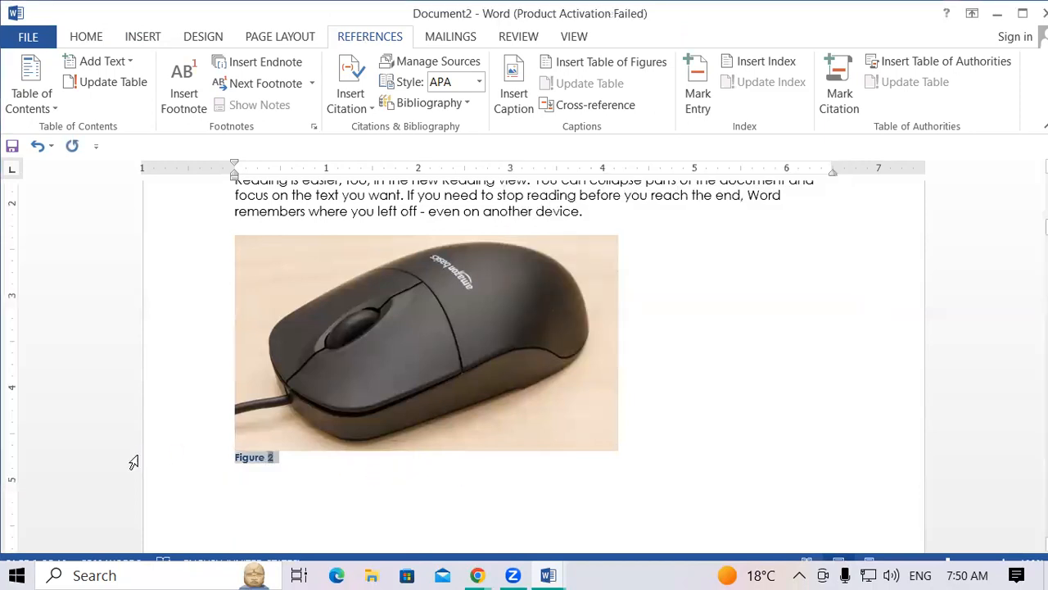
key("ctrl+shift+period")
key("ctrl+shift+period")
key("ctrl+shift+period")
key("ctrl+shift+period")
key("ctrl+shift+period")
key("ctrl+shift+period")
key("ctrl+shift+period")
key("ctrl+shift+period")
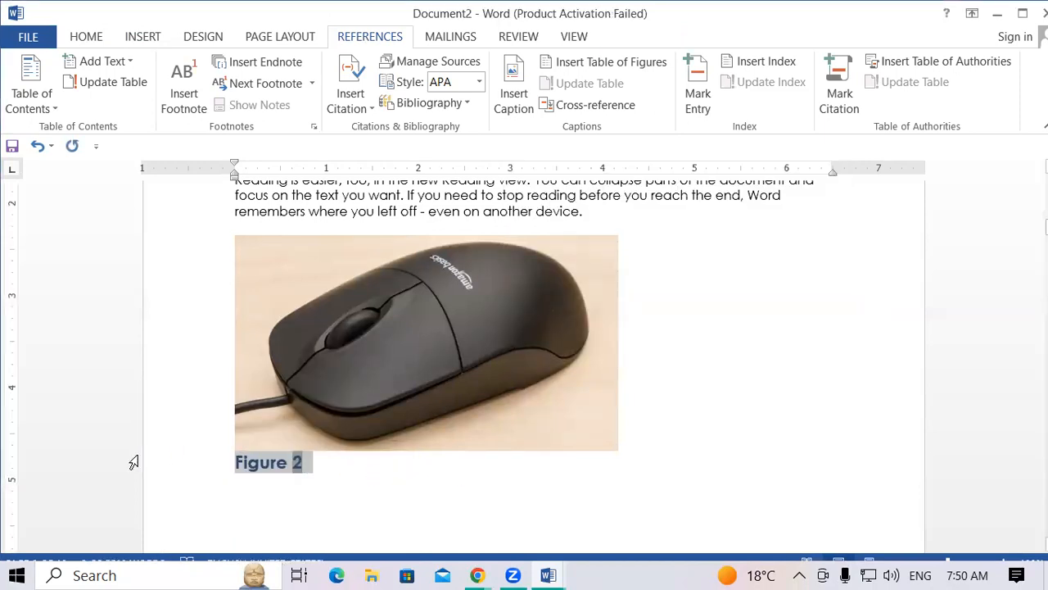
Caption the RAM picture as Figure 3 and enlarge that caption text.
scroll(445, 369, "down", 3)
scroll(445, 369, "down", 15)
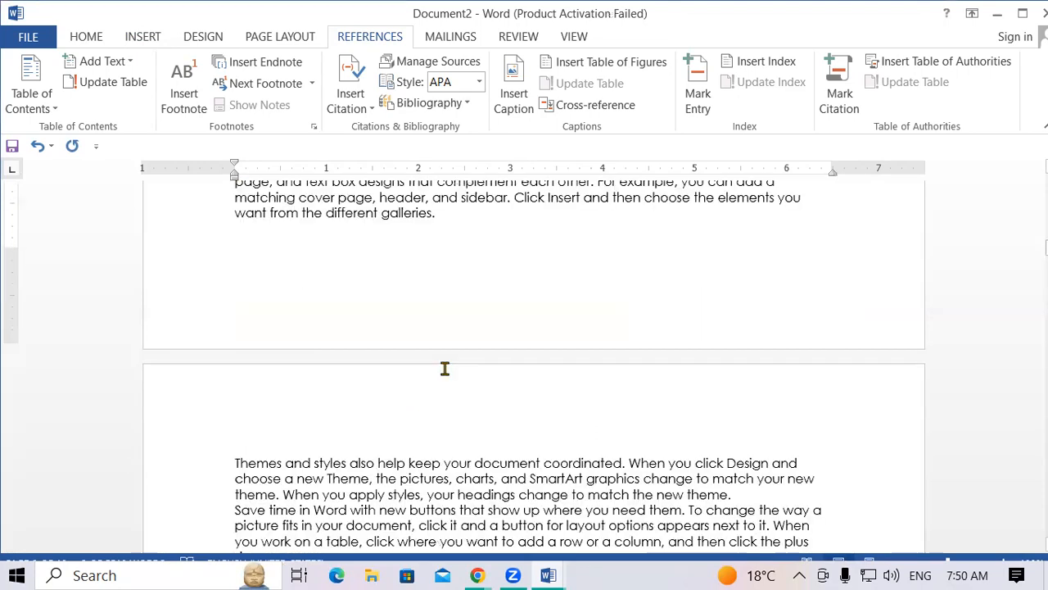
scroll(445, 377, "down", 5)
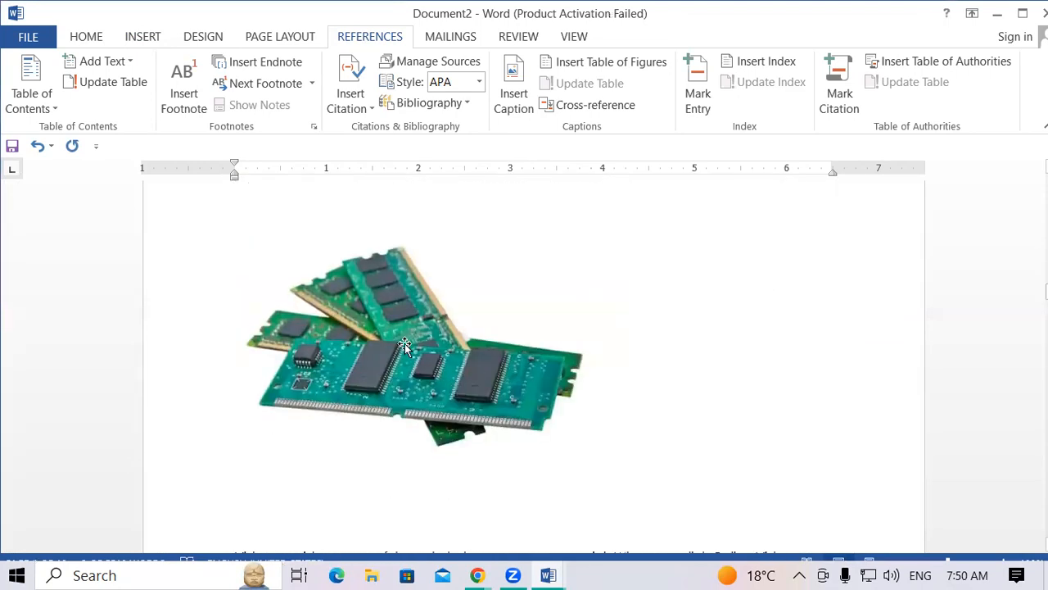
left_click(405, 347)
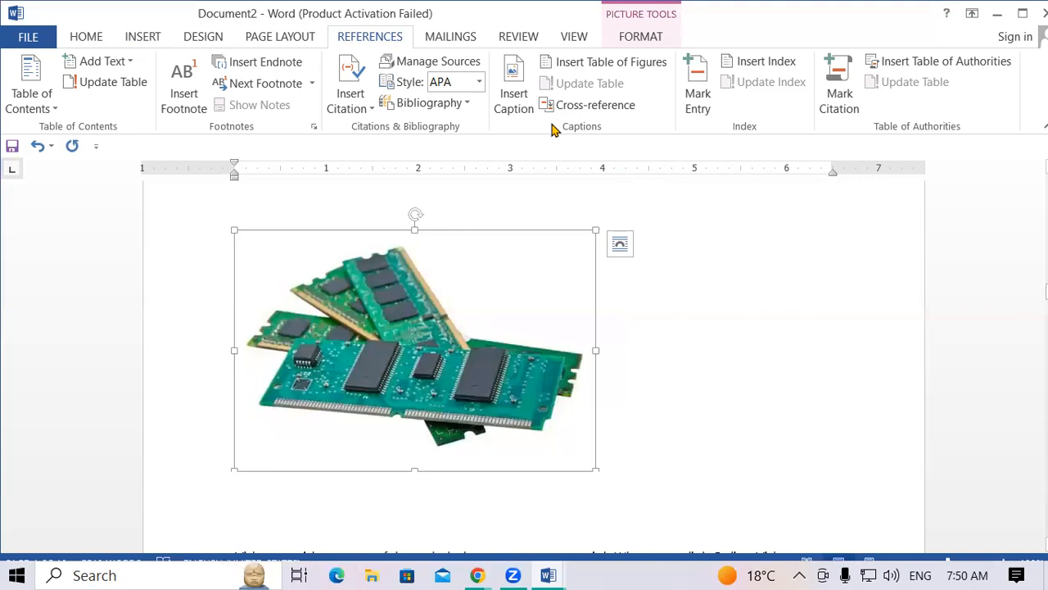
left_click(524, 98)
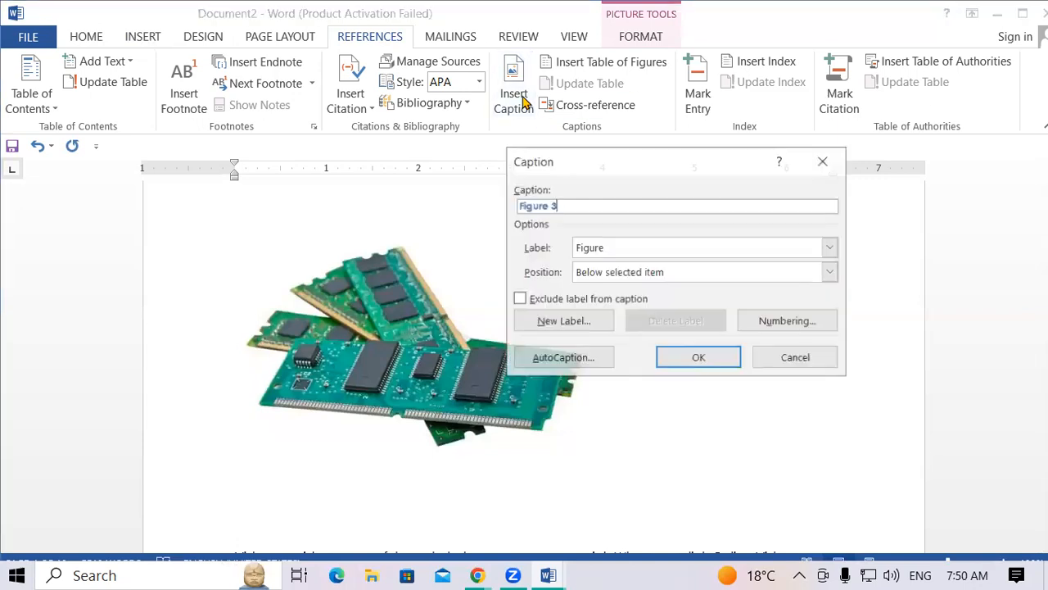
left_click(699, 360)
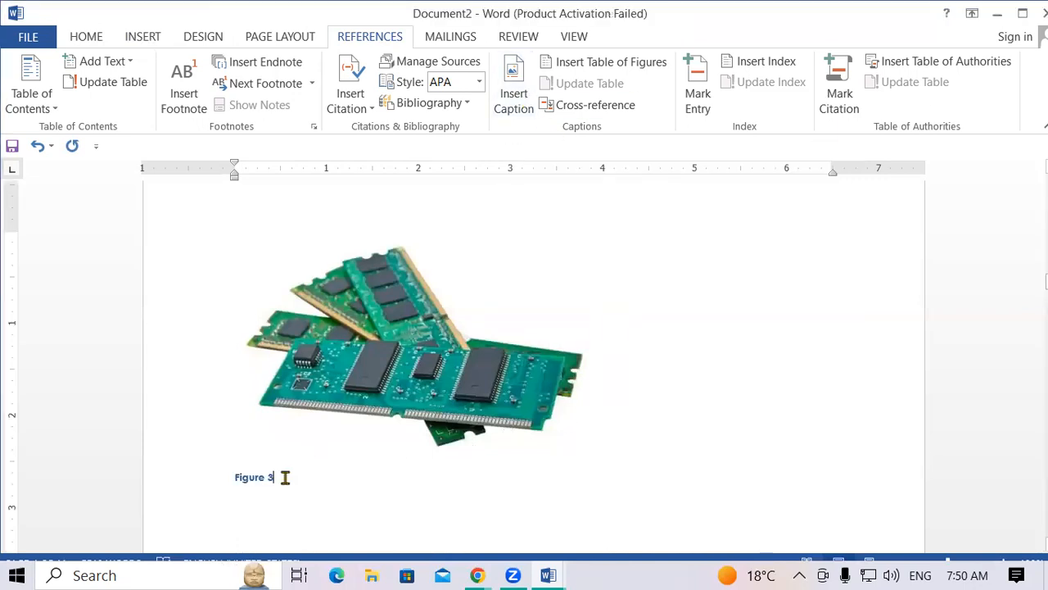
left_click(155, 483)
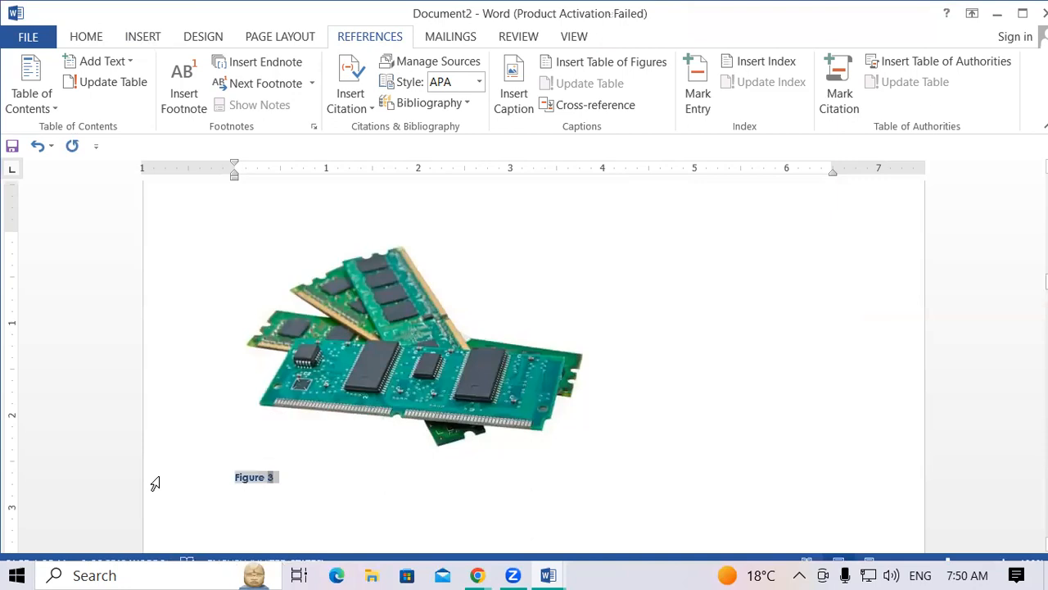
key("ctrl+shift+period")
key("ctrl+shift+period")
key("ctrl+shift+period")
key("ctrl+shift+period")
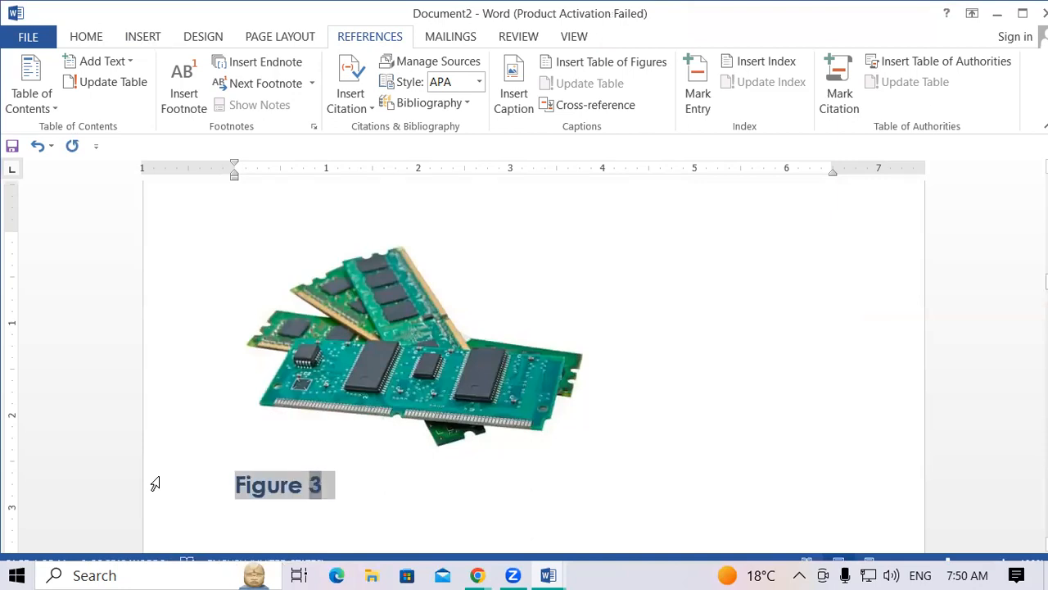
left_click(598, 401)
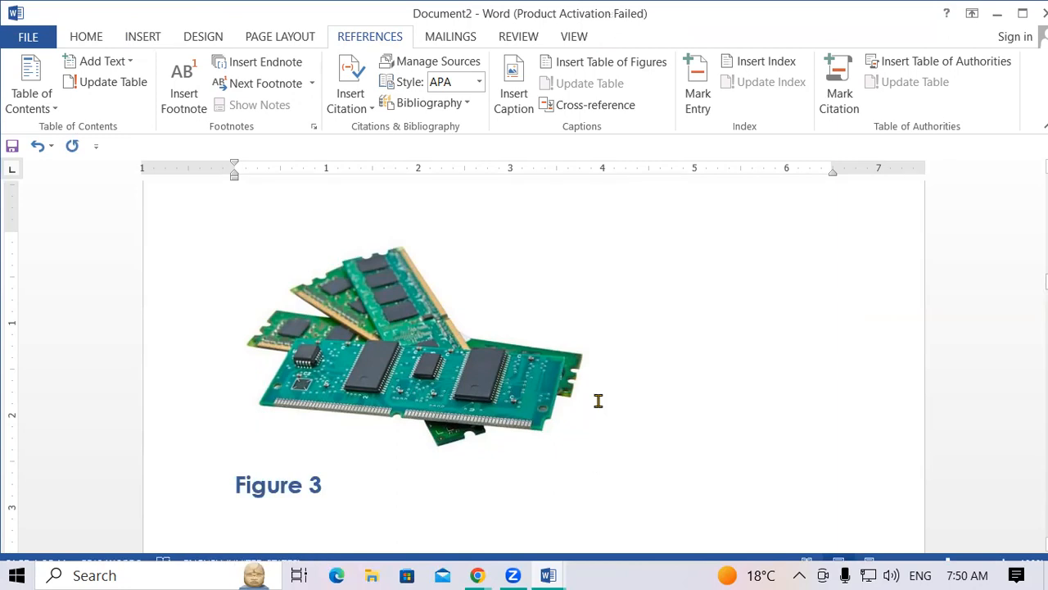
scroll(598, 400, "up", 15)
scroll(598, 400, "up", 10)
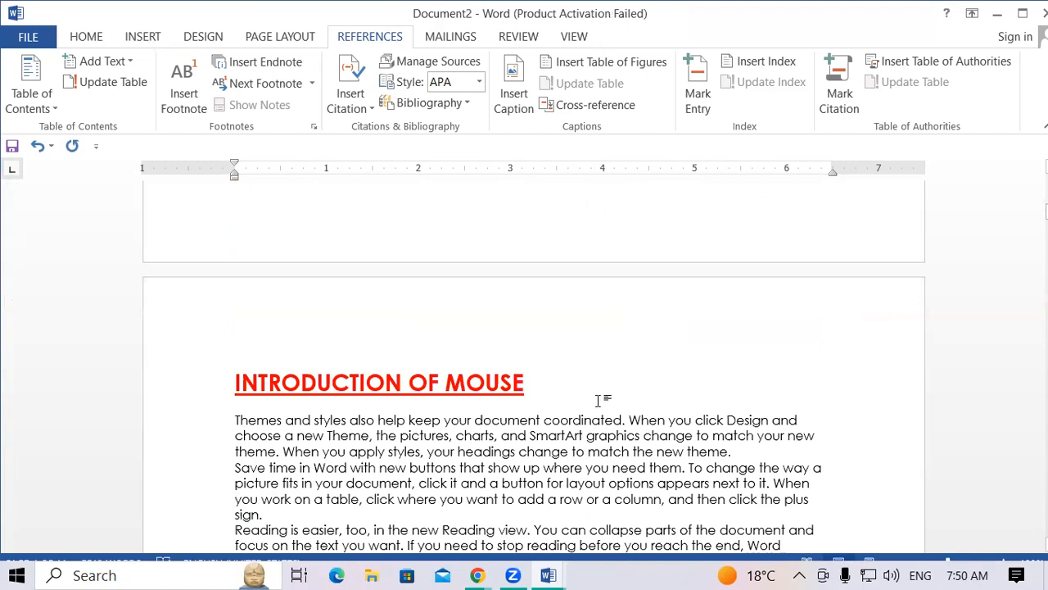
Add empty lines before the INTRODUCTION OF COMPUTER heading to push it onto the next page.
scroll(597, 401, "up", 10)
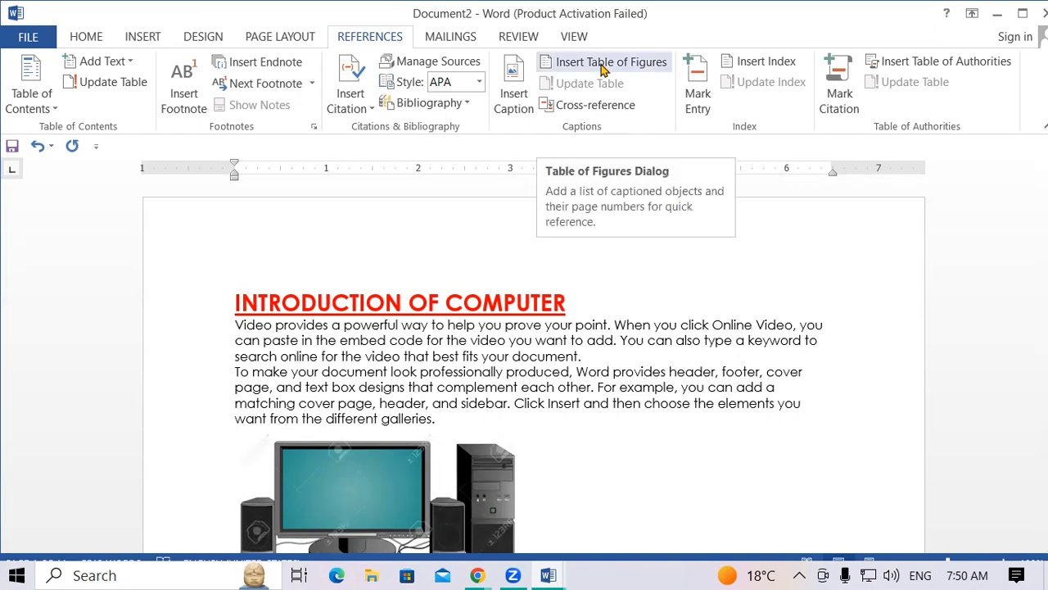
left_click(229, 295)
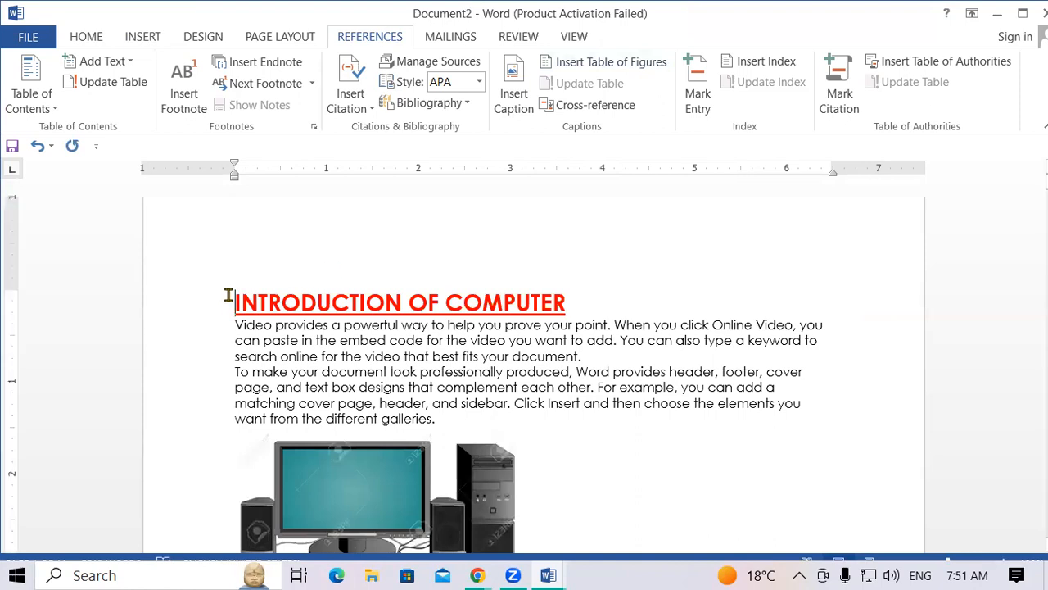
key("Return")
key("Return")
key("Return")
key("Return")
key("Return")
key("Return")
key("Return")
key("Return")
key("Return")
key("Return")
key("Return")
key("Return")
key("Return")
key("Return")
key("Return")
key("Return")
key("Return")
key("Return")
key("Return")
key("Return")
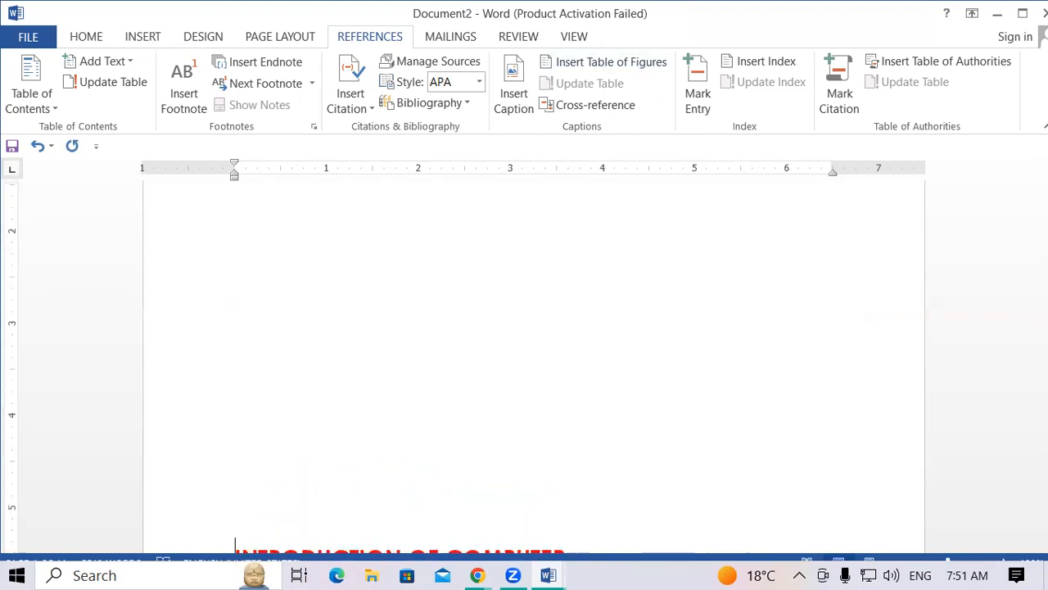
key("Return")
key("Return")
key("Return")
key("Return")
key("Return")
key("Return")
key("Return")
key("Return")
key("Return")
key("Return")
key("Return")
key("Return")
key("Return")
key("Return")
key("Return")
key("Return")
key("Return")
key("Return")
key("Return")
key("Return")
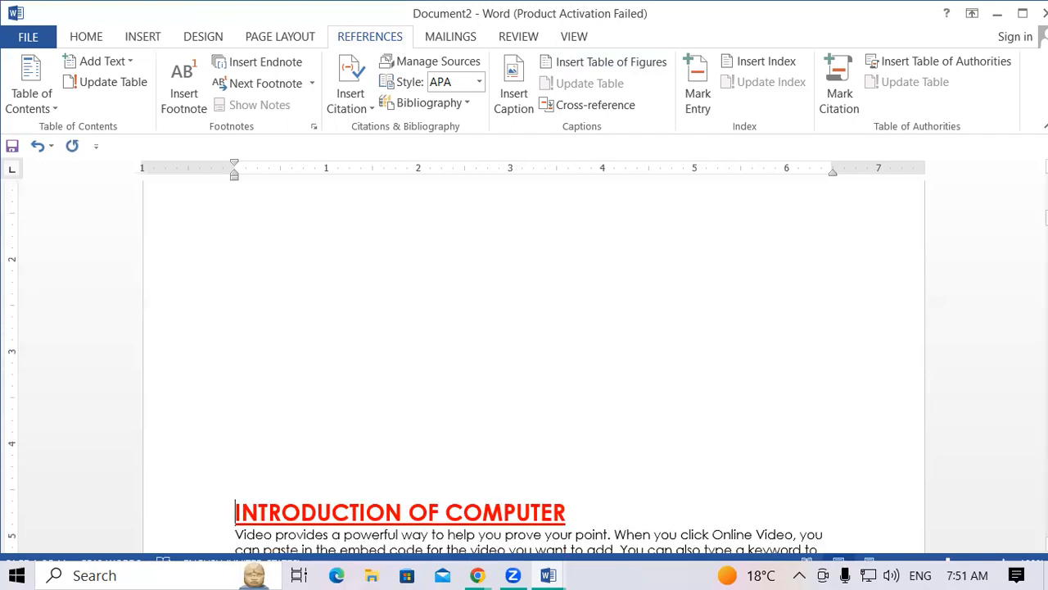
key("Return")
key("Return")
key("Return")
key("Return")
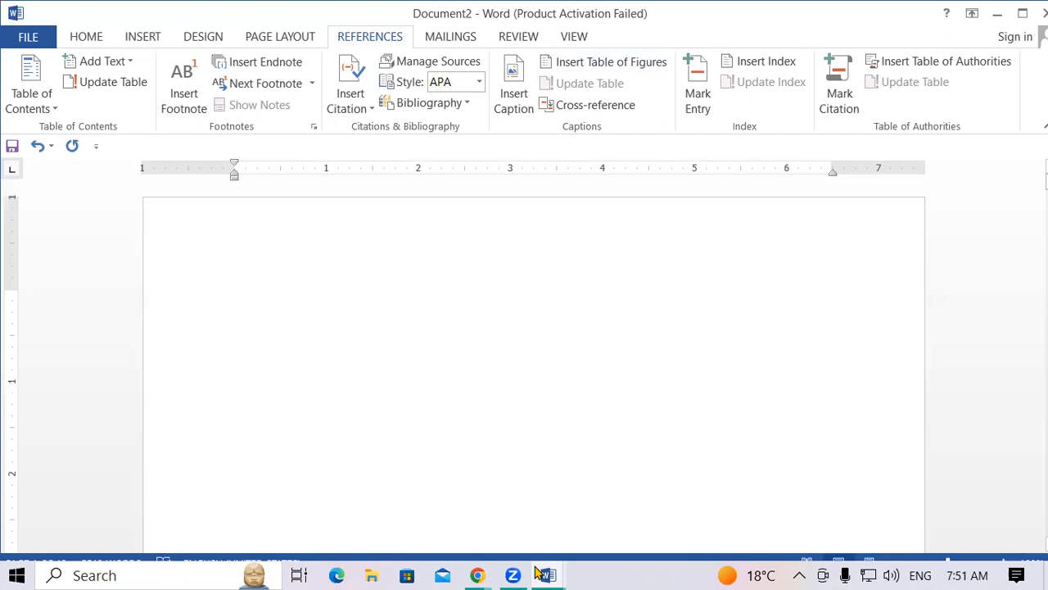
Insert a table of figures on the blank first page and enlarge its text.
left_click(624, 64)
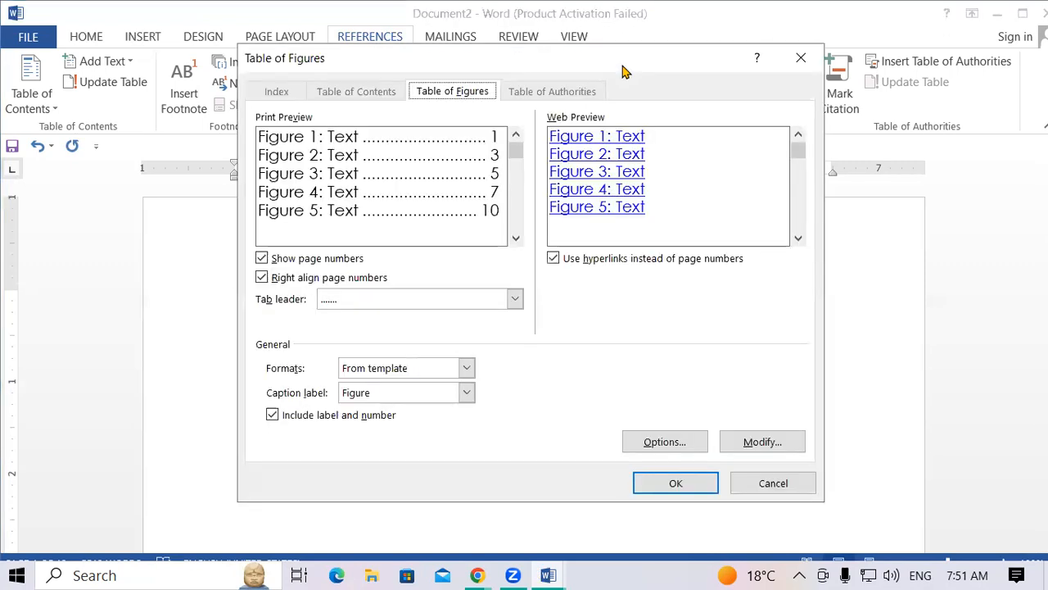
left_click(685, 485)
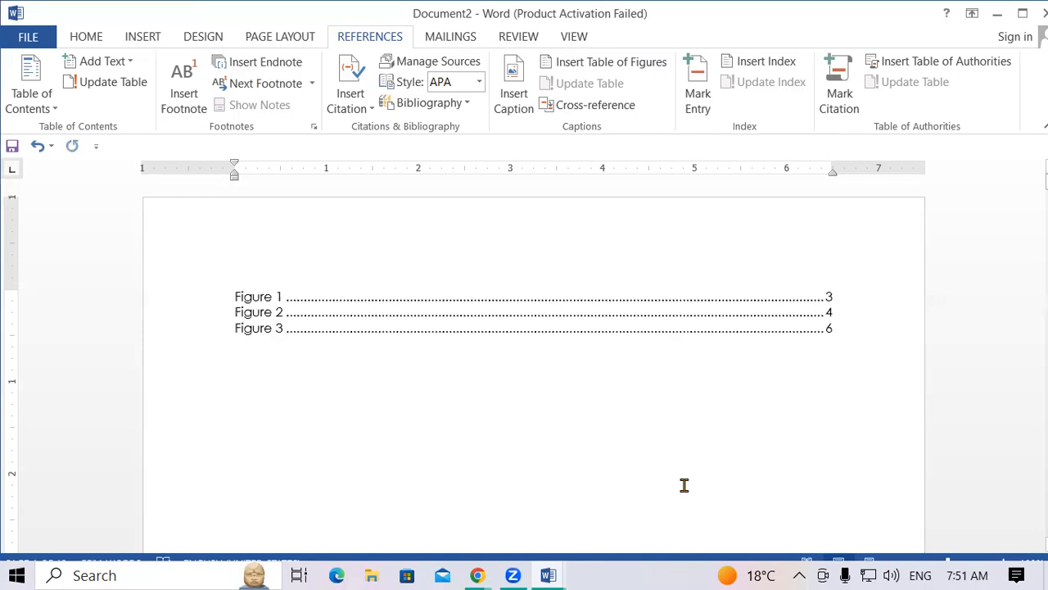
left_click_drag(235, 293, 533, 382)
key("ctrl+shift+period")
key("ctrl+shift+period")
key("ctrl+shift+period")
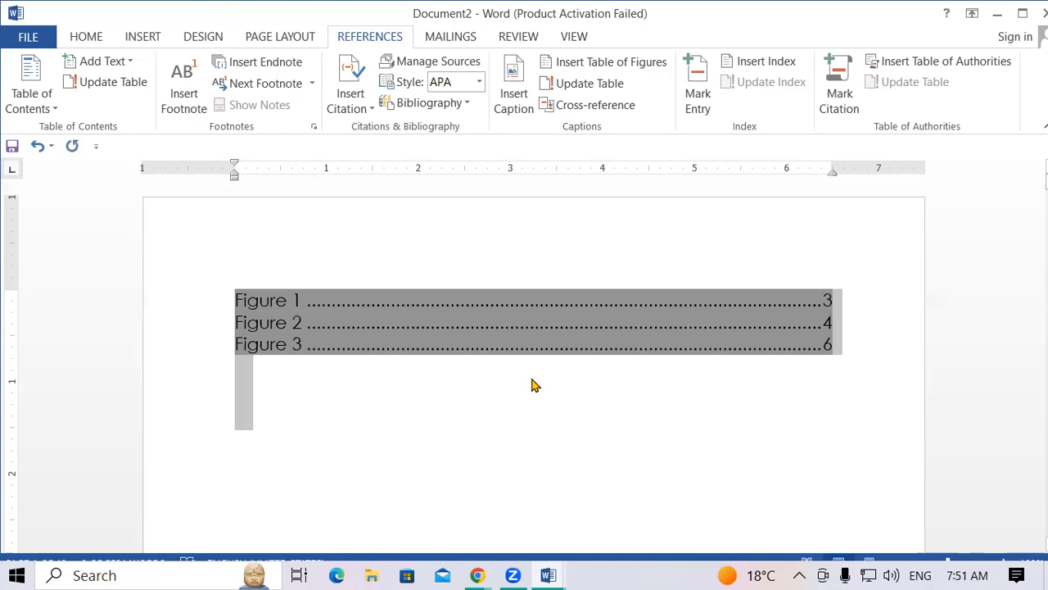
left_click(428, 379)
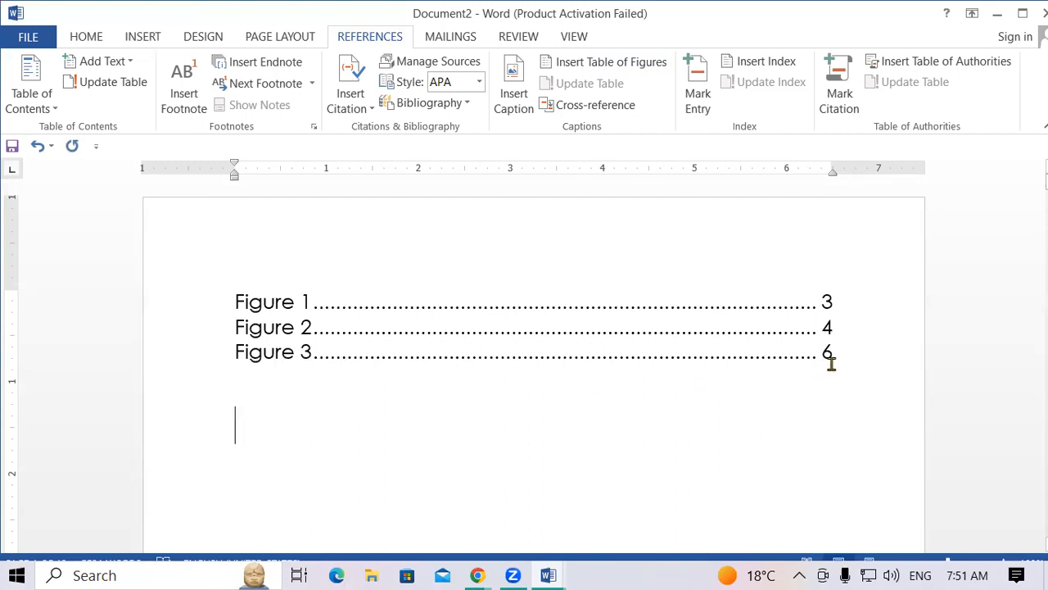
Test the table's links by jumping to the Figure 3 and Figure 2 captions.
left_click(317, 362, "ctrl")
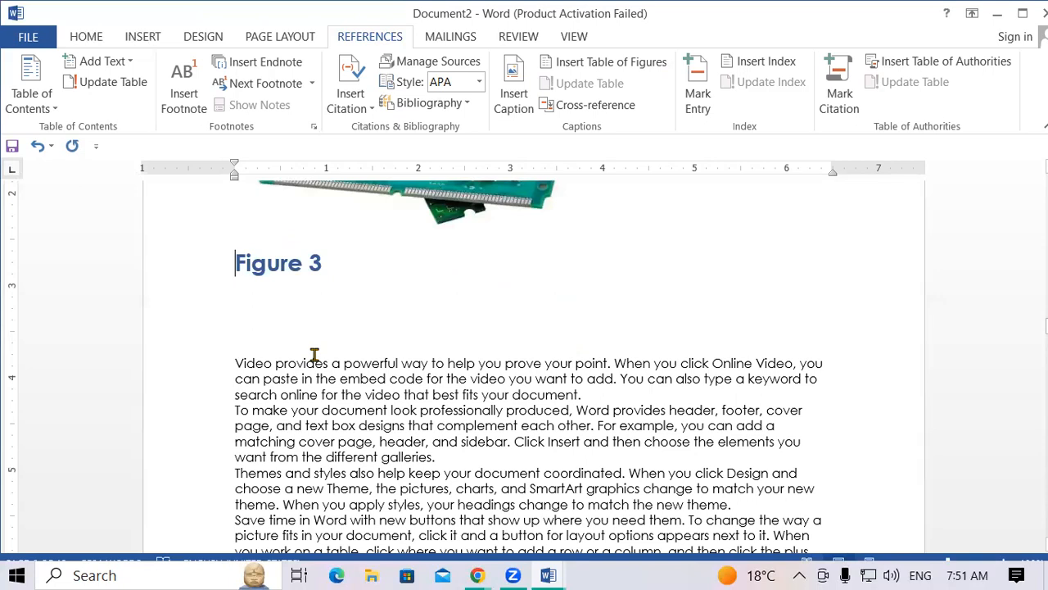
key("alt+Left")
scroll(313, 344, "up", 1)
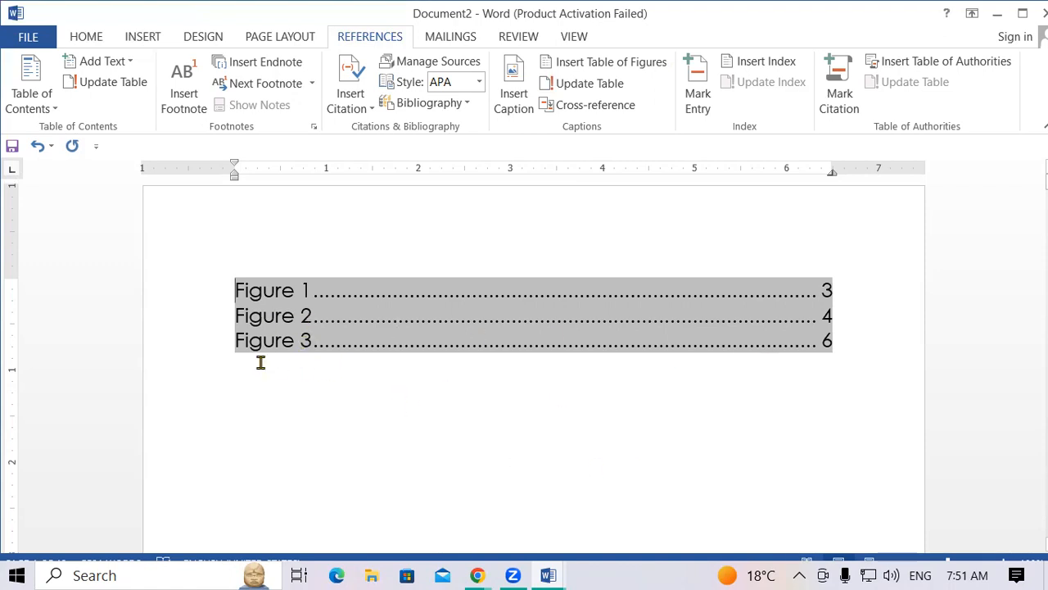
left_click(287, 318, "ctrl")
scroll(268, 327, "down", 1)
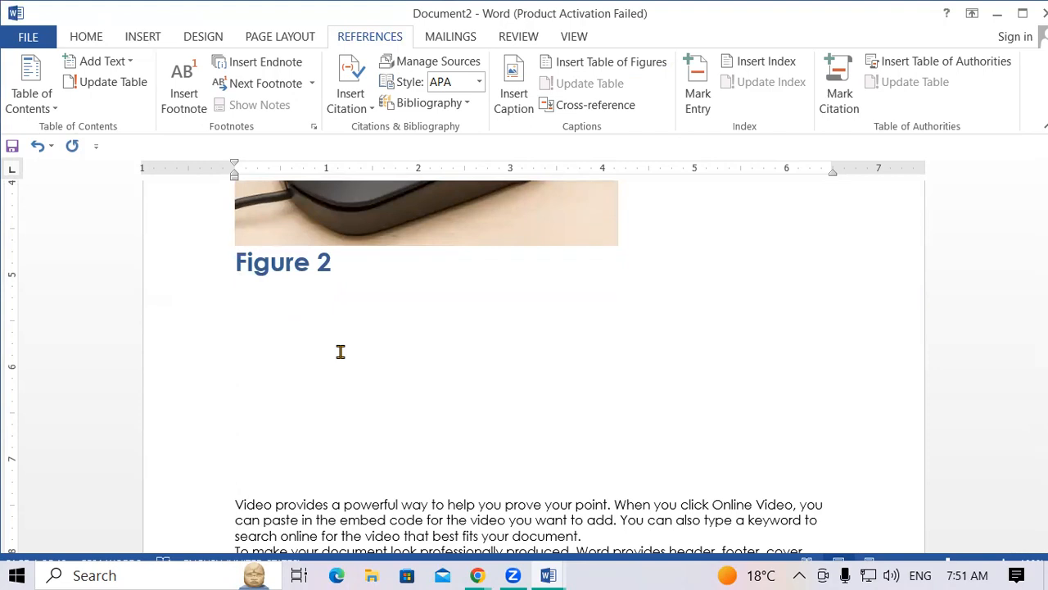
key("alt+Left")
scroll(339, 350, "up", 1)
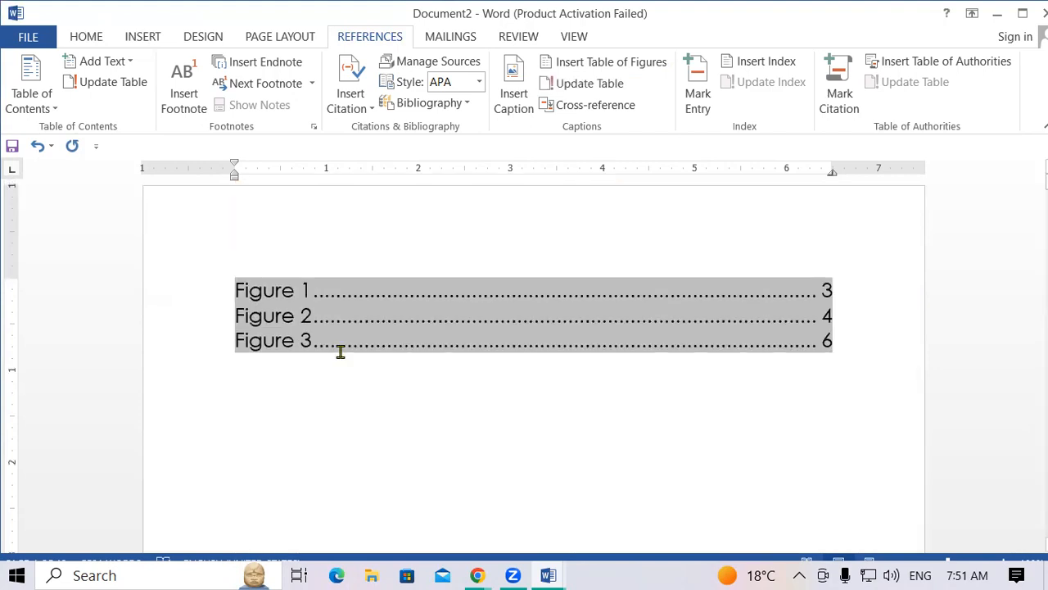
left_click(293, 297, "ctrl")
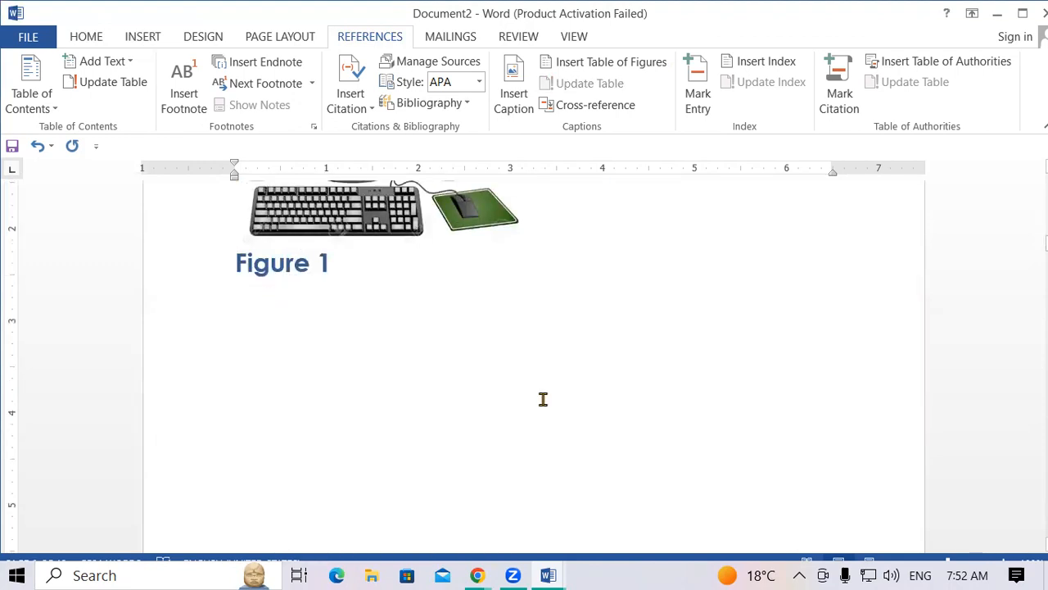
scroll(543, 398, "up", 4)
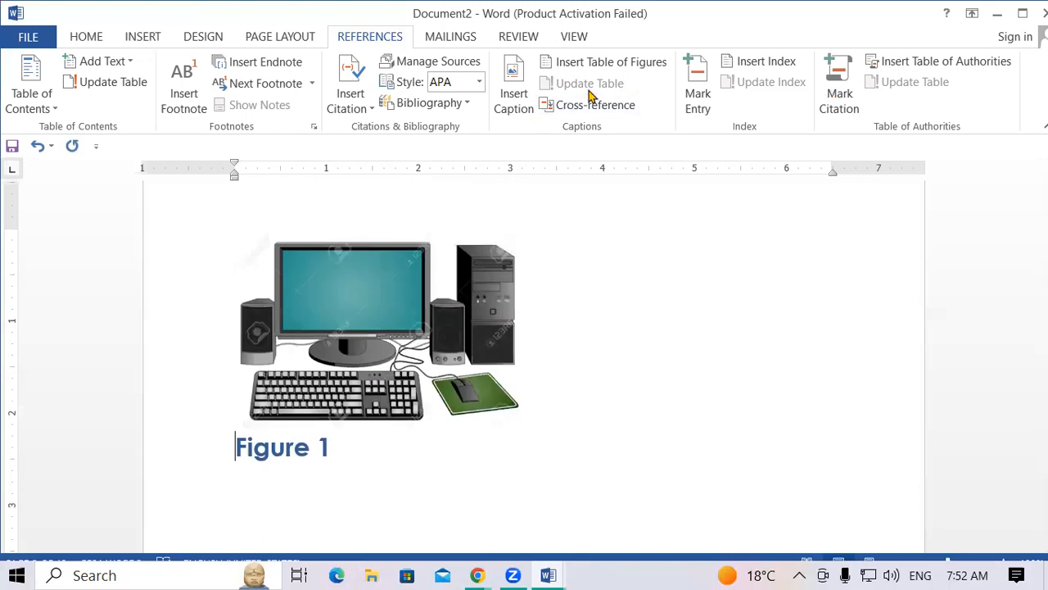
scroll(581, 445, "down", 10)
scroll(583, 444, "down", 10)
scroll(582, 445, "down", 10)
scroll(583, 445, "down", 10)
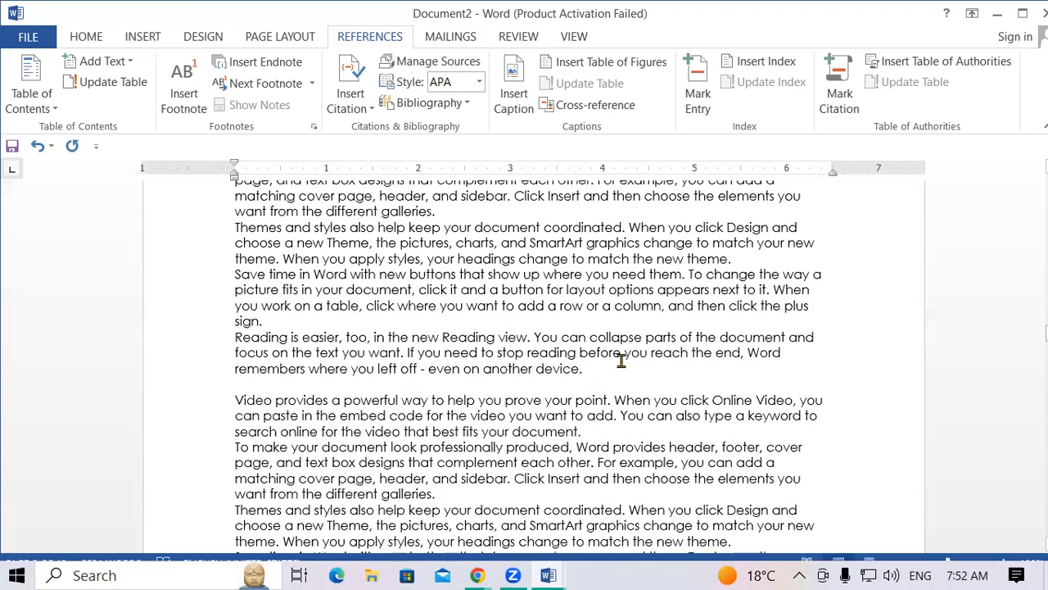
Paste the copied heading after "before" in the Reading paragraph and change it to INTRODUCTION OF PRINTER.
left_click(621, 359)
key("Return")
key("Return")
key("Return")
key("Return")
key("Return")
key("Return")
key("Return")
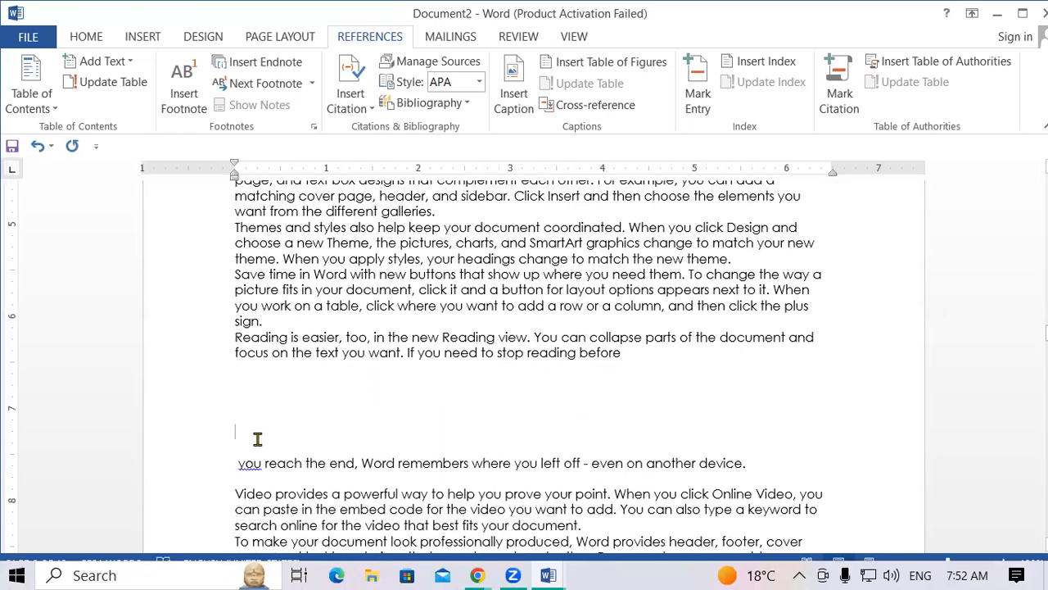
type("INTRODUCTION OF COMPUTER")
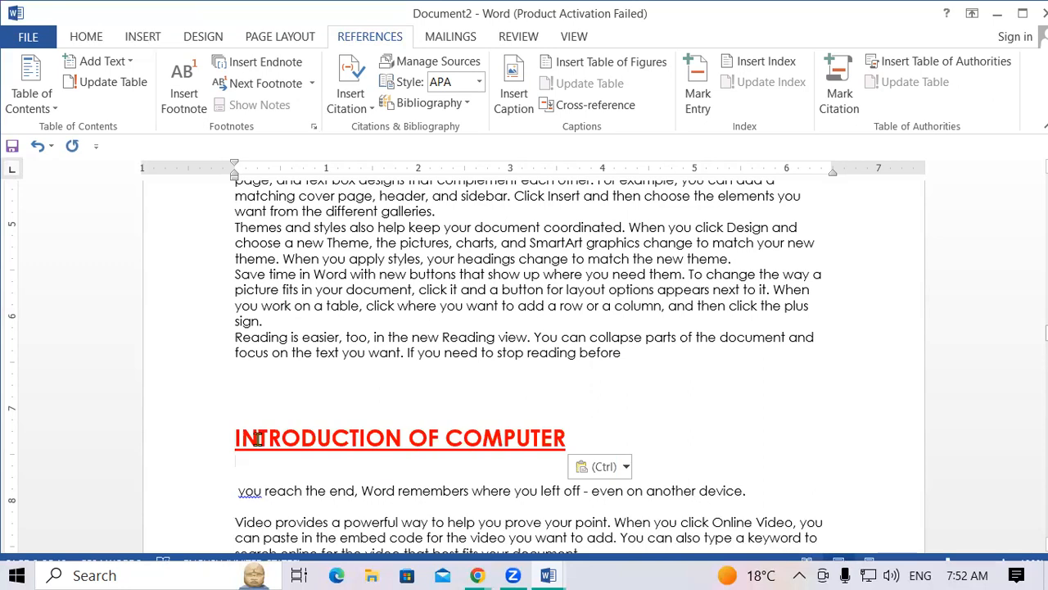
left_click(577, 428)
key("BackSpace")
key("BackSpace")
key("BackSpace")
key("BackSpace")
key("BackSpace")
key("BackSpace")
key("BackSpace")
key("BackSpace")
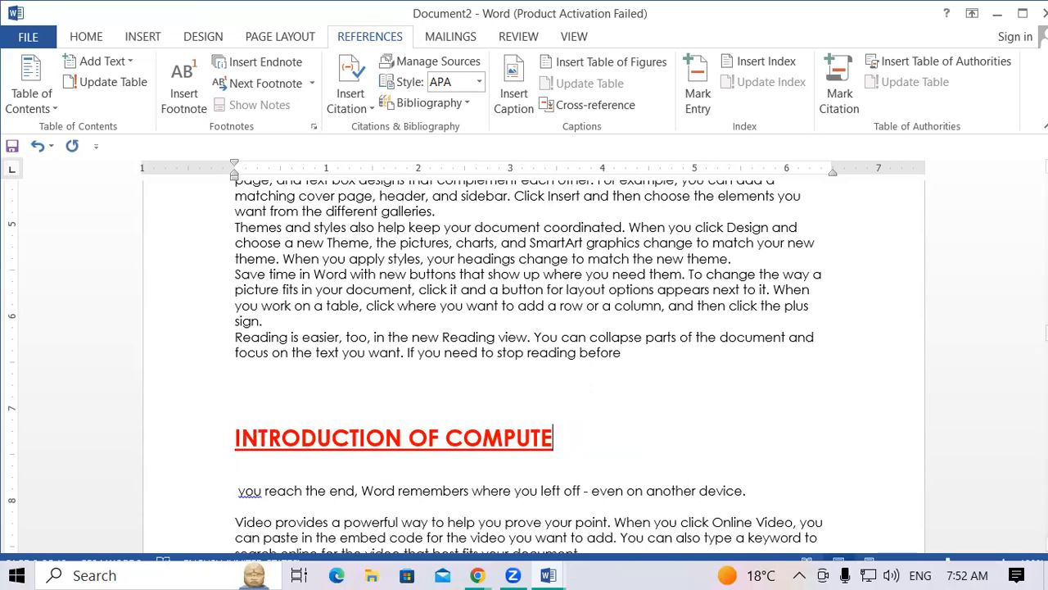
type("P")
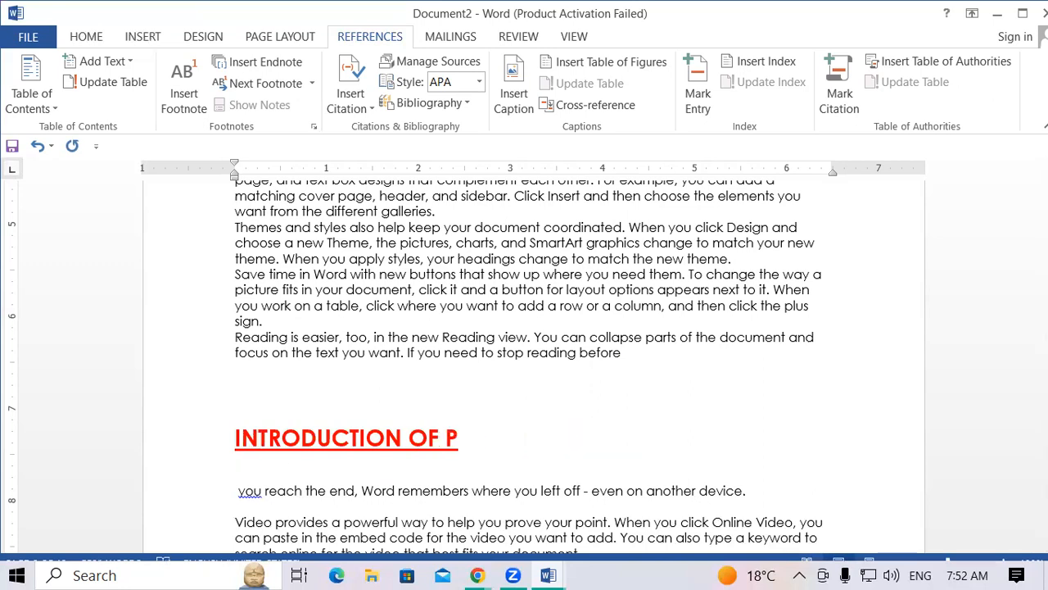
type("RINTER")
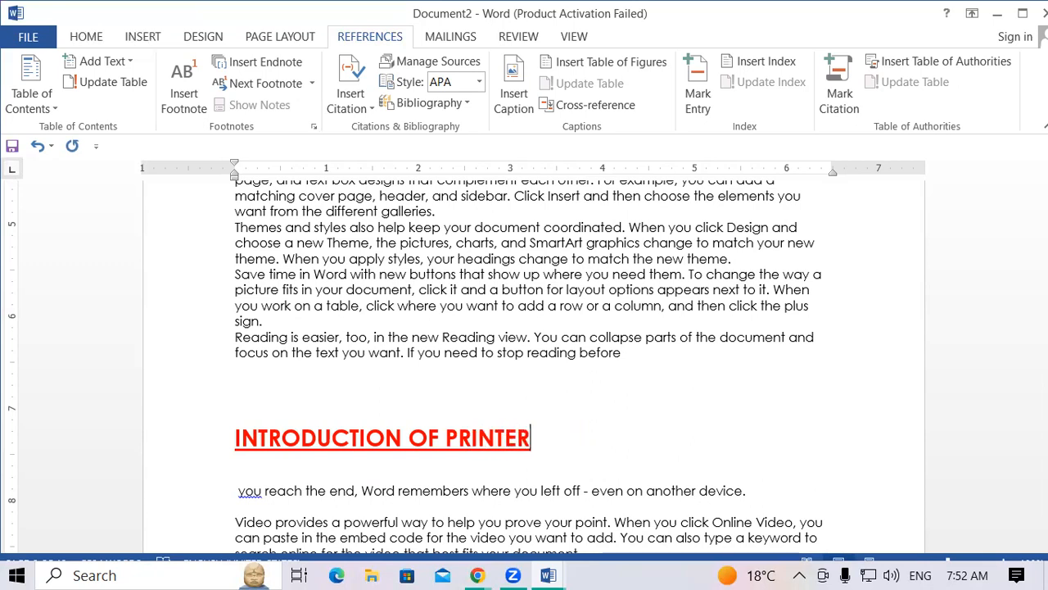
scroll(627, 394, "down", 5)
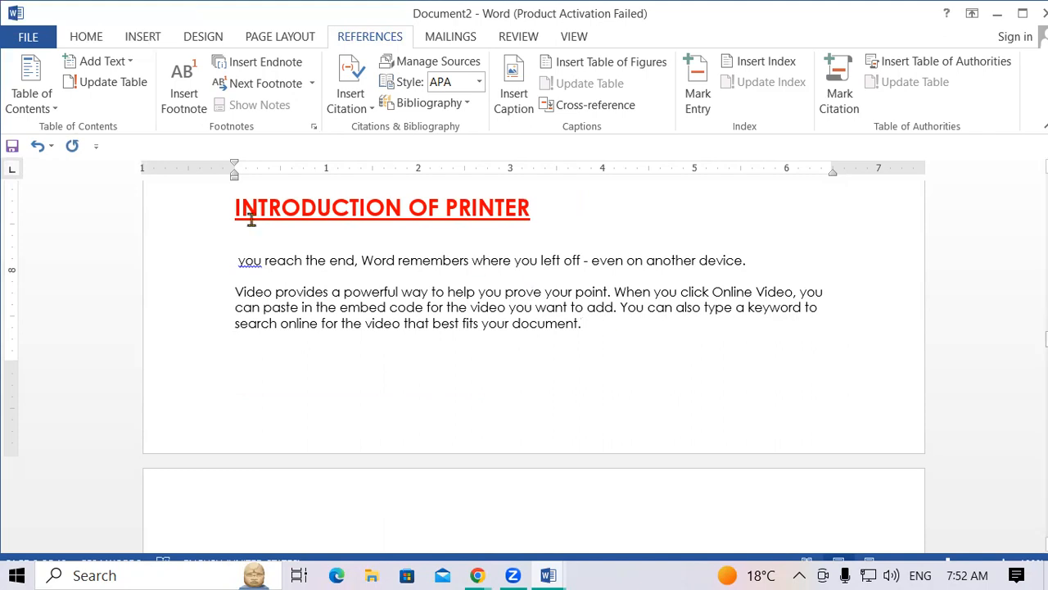
left_click(141, 39)
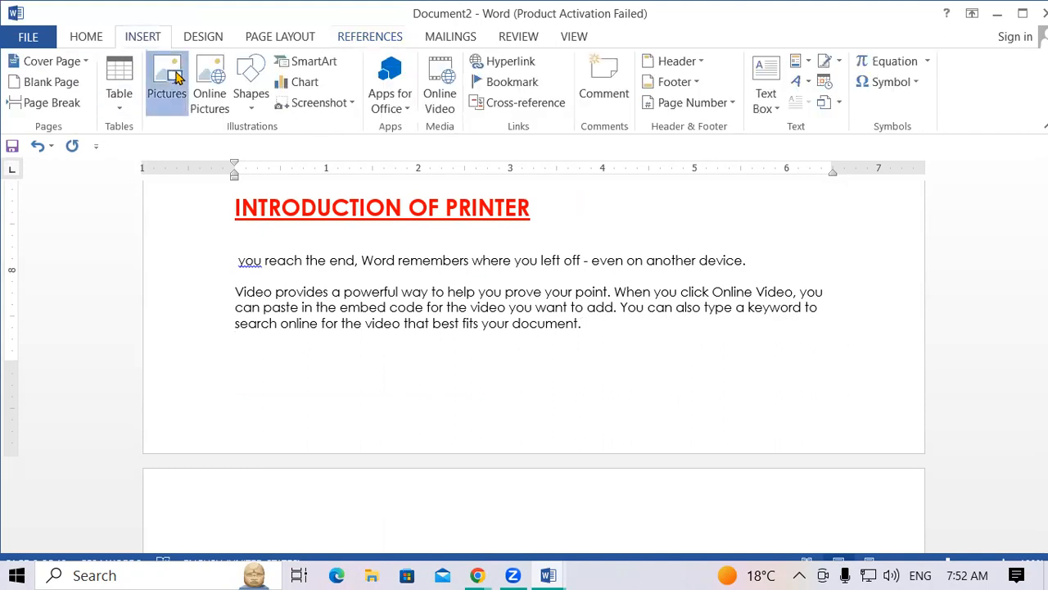
Insert the NIELIT-Preview picture and shrink it to 2.95" by 3.93".
left_click(167, 79)
scroll(241, 301, "down", 5)
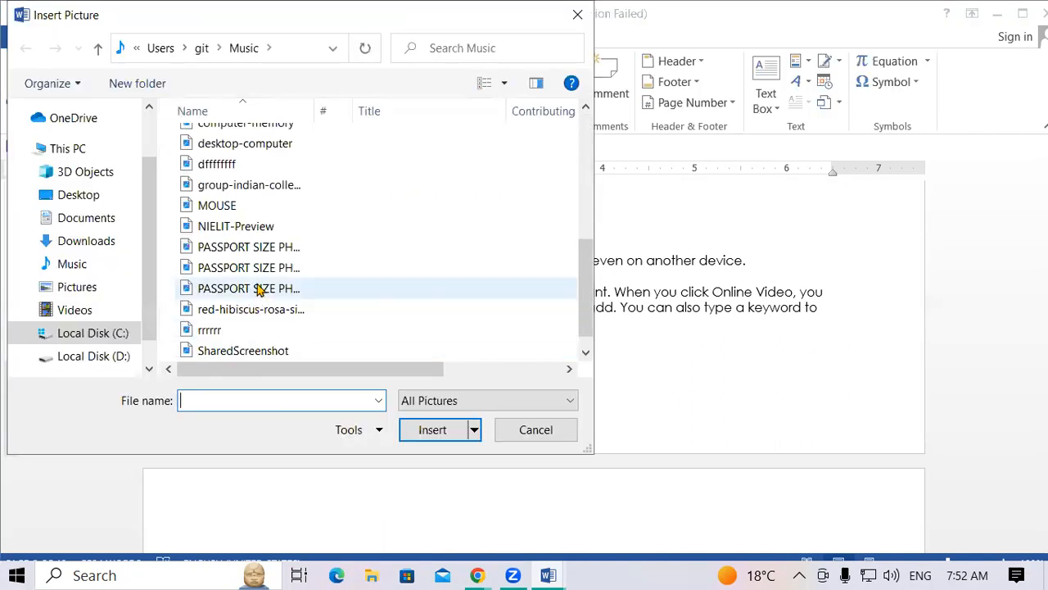
double_click(257, 227)
left_click(436, 431)
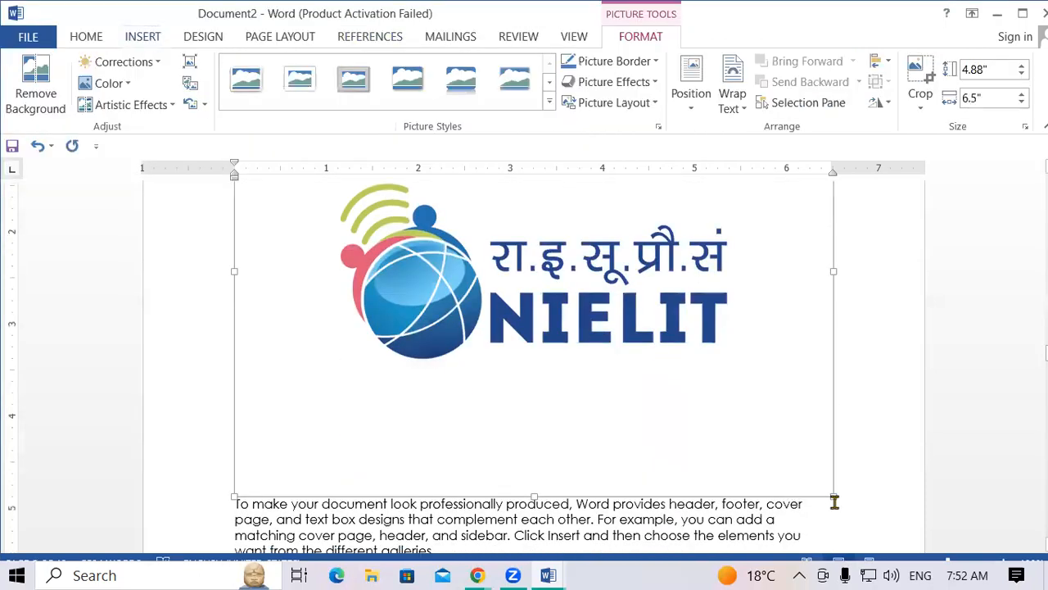
left_click_drag(833, 501, 515, 375)
scroll(627, 405, "up", 4)
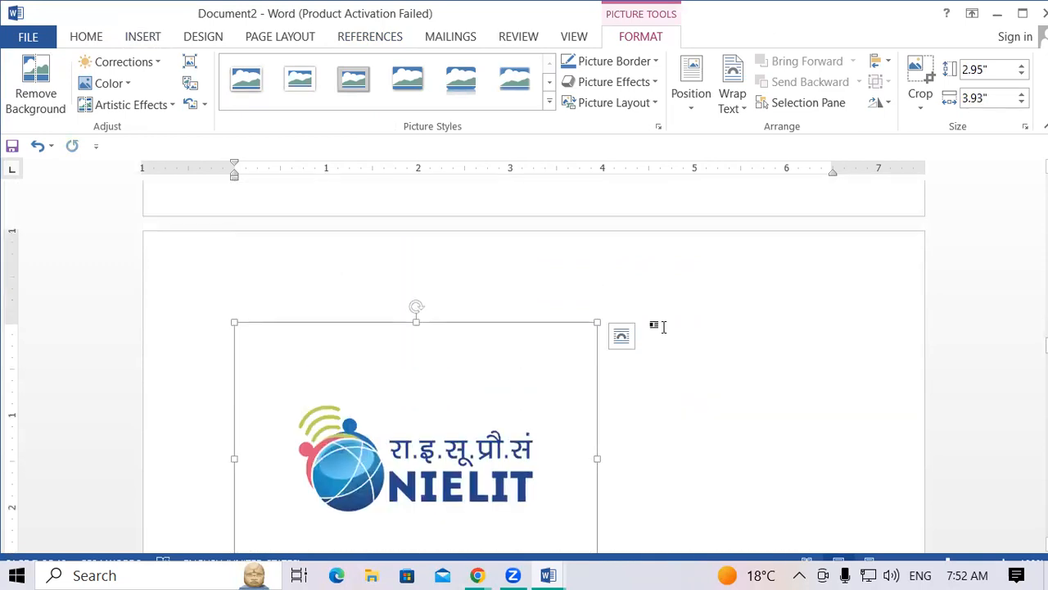
left_click(388, 38)
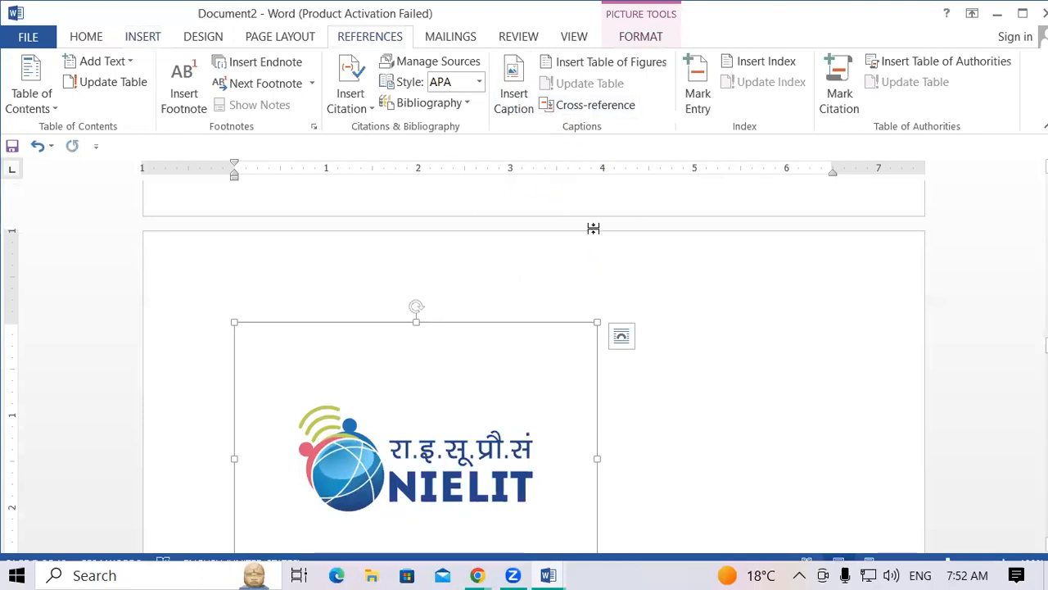
Give the NIELIT logo an enlarged Figure 4 caption, then return to the document start.
left_click(509, 98)
left_click(699, 358)
scroll(646, 421, "down", 4)
left_click_drag(299, 411, 181, 419)
key("ctrl+shift+period")
key("ctrl+shift+period")
key("ctrl+shift+period")
key("ctrl+shift+period")
key("ctrl+shift+period")
key("ctrl+shift+period")
key("ctrl+shift+period")
key("ctrl+shift+period")
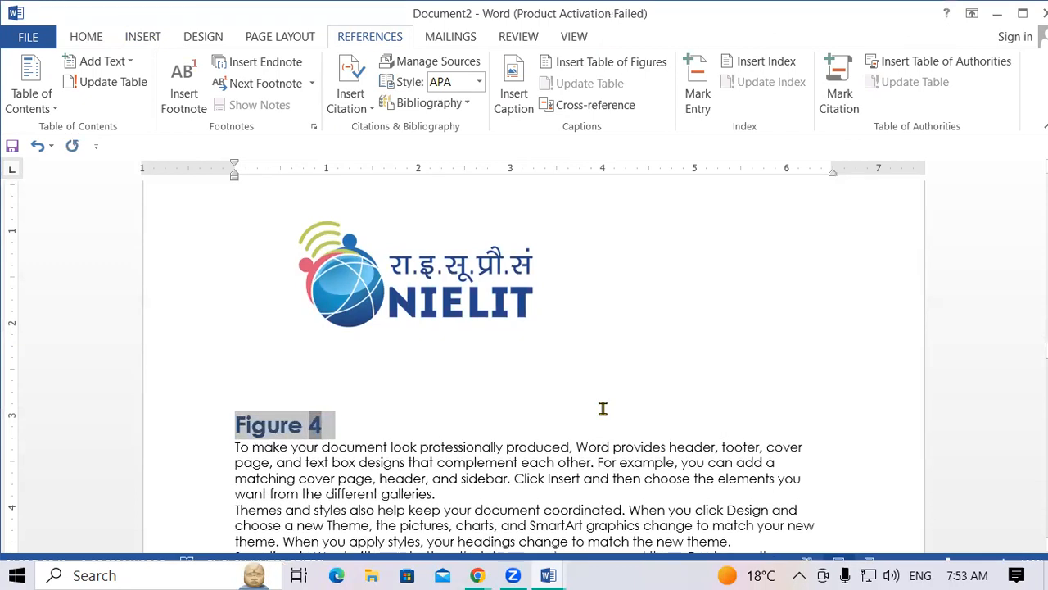
key("ctrl+Home")
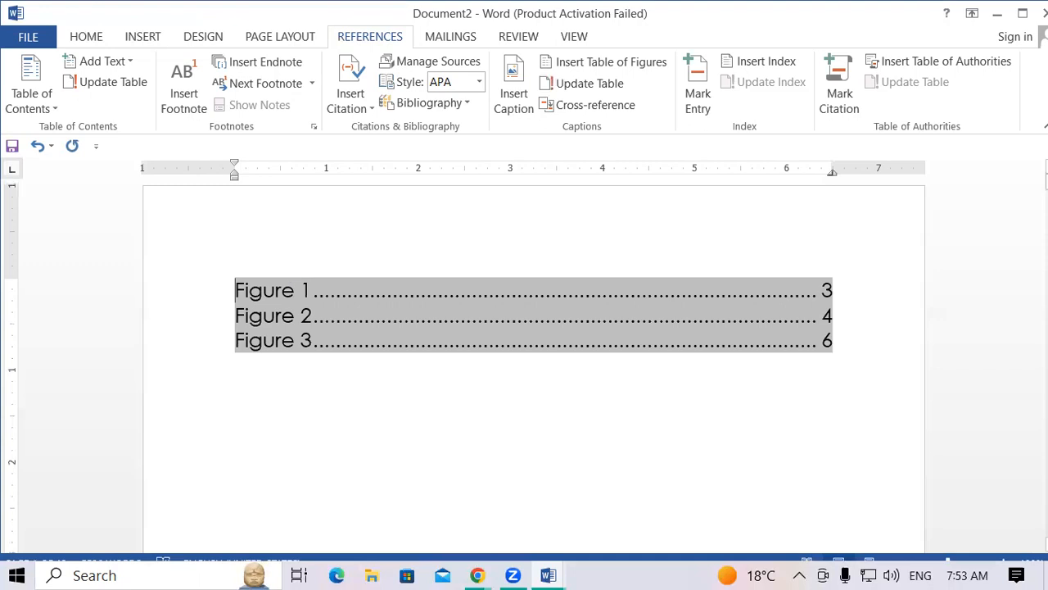
Update the entire table of figures to add Figure 4 on page 7, and re-enlarge its text.
left_click(590, 84)
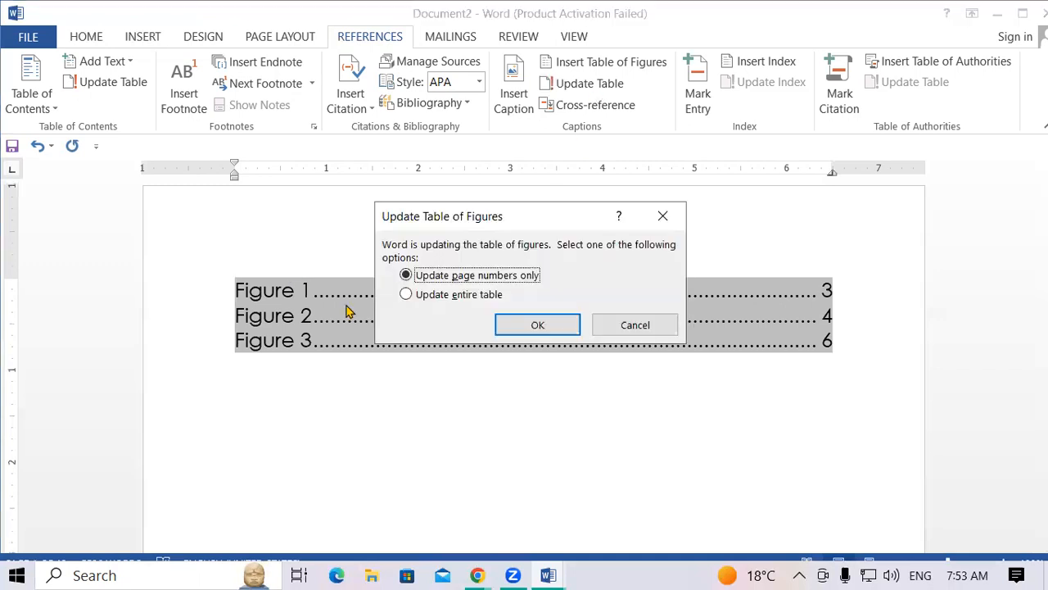
left_click(410, 294)
left_click(573, 326)
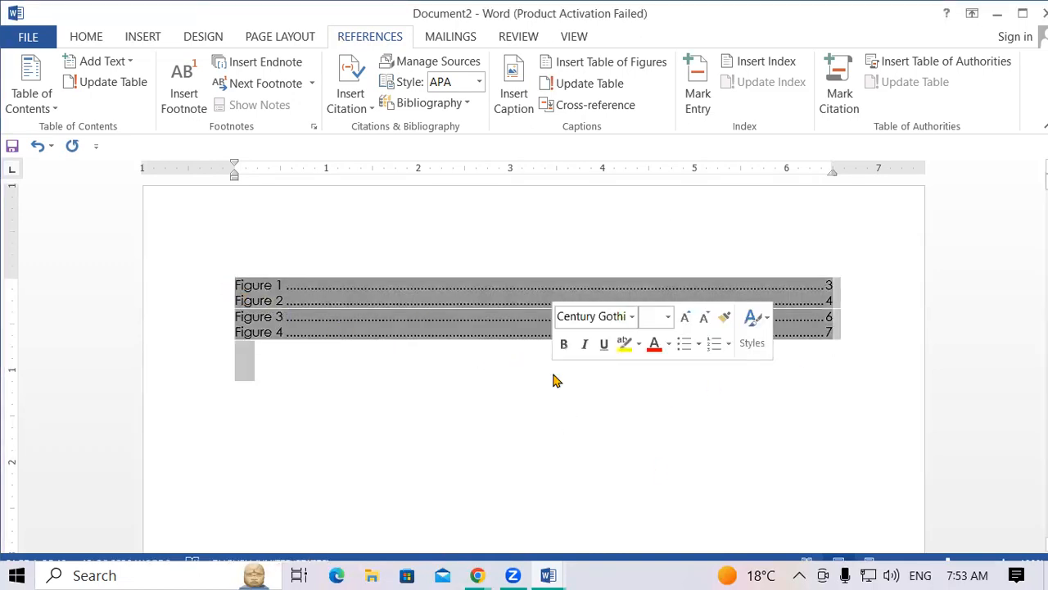
key("ctrl+bracketright")
key("ctrl+bracketright")
key("ctrl+bracketright")
key("ctrl+bracketright")
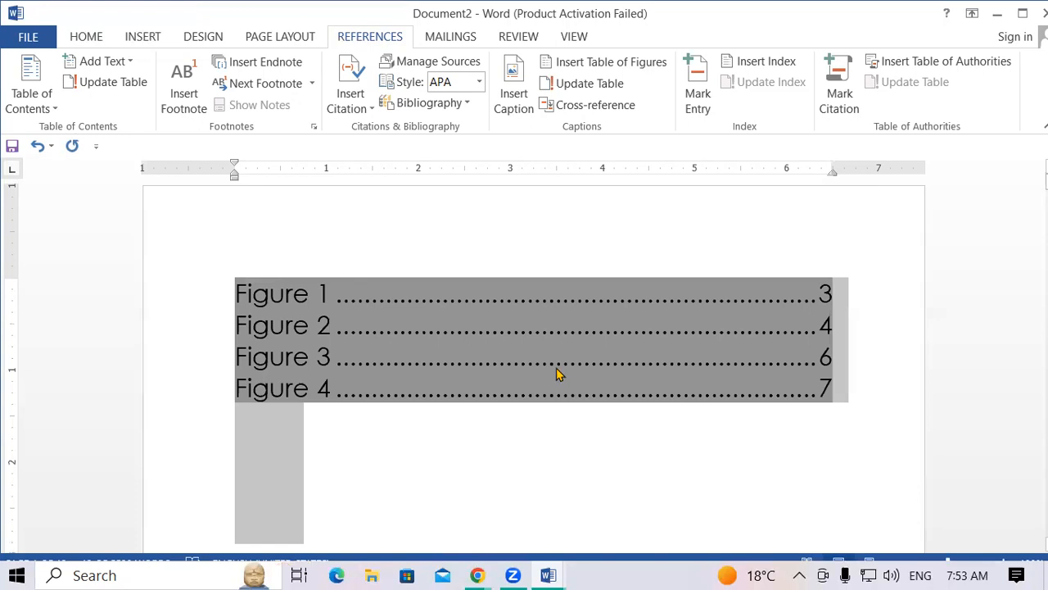
left_click(552, 446)
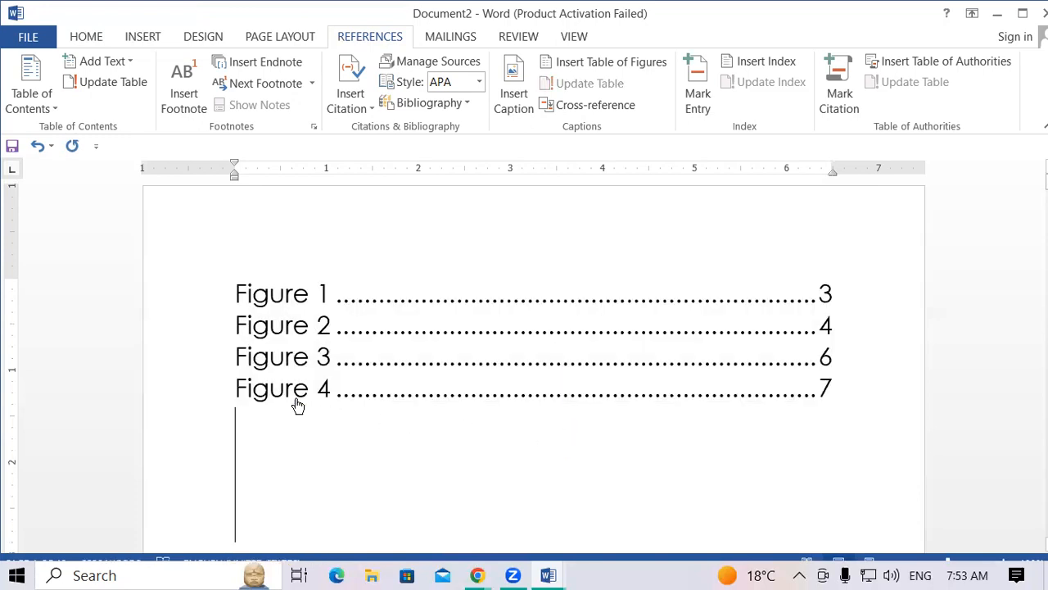
scroll(296, 395, "down", 5)
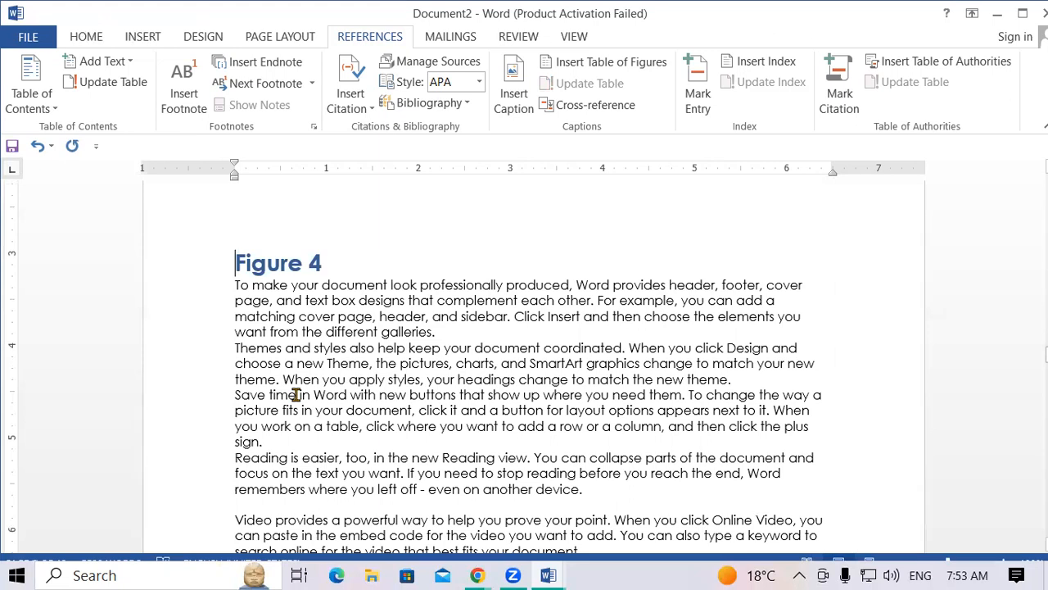
scroll(296, 395, "up", 10)
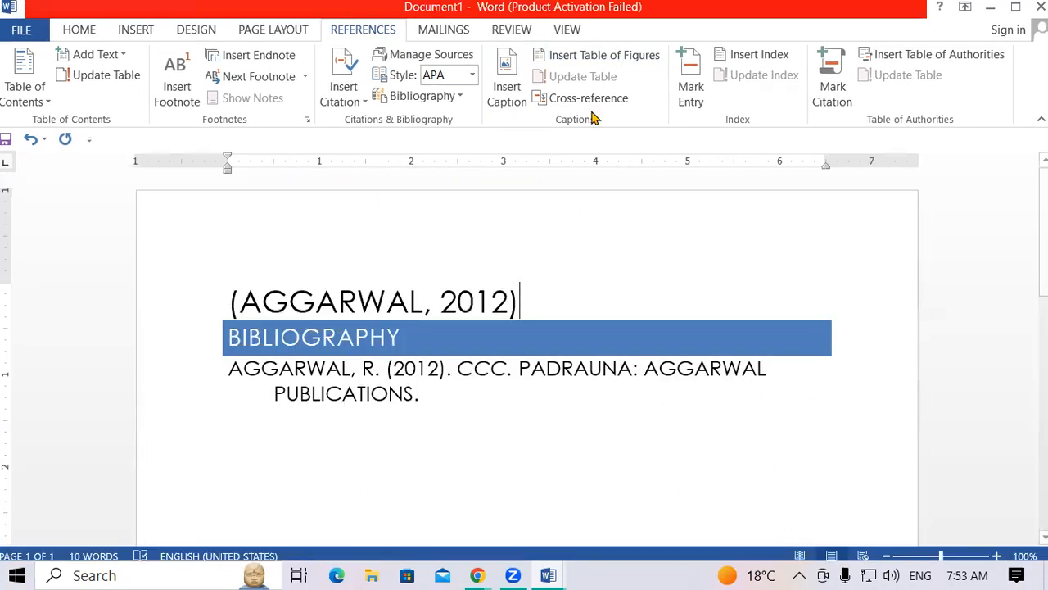
left_click(588, 99)
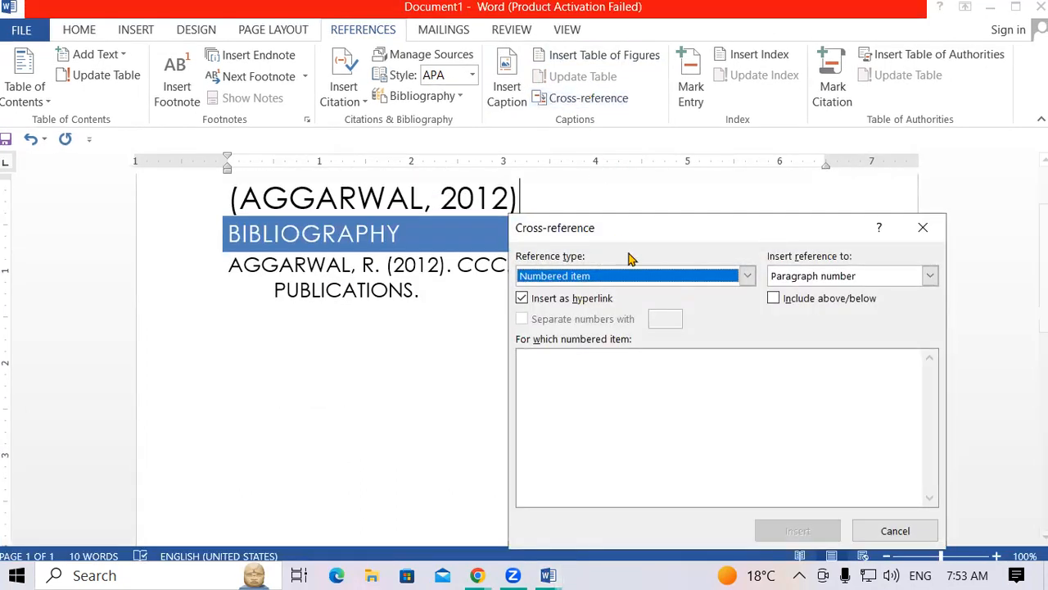
left_click(748, 277)
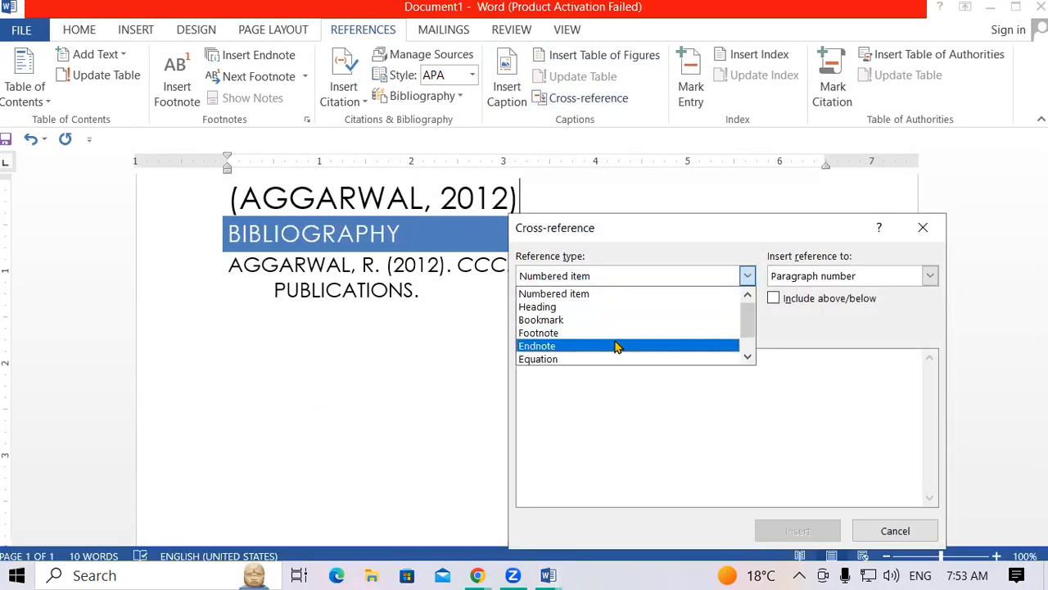
key("Return")
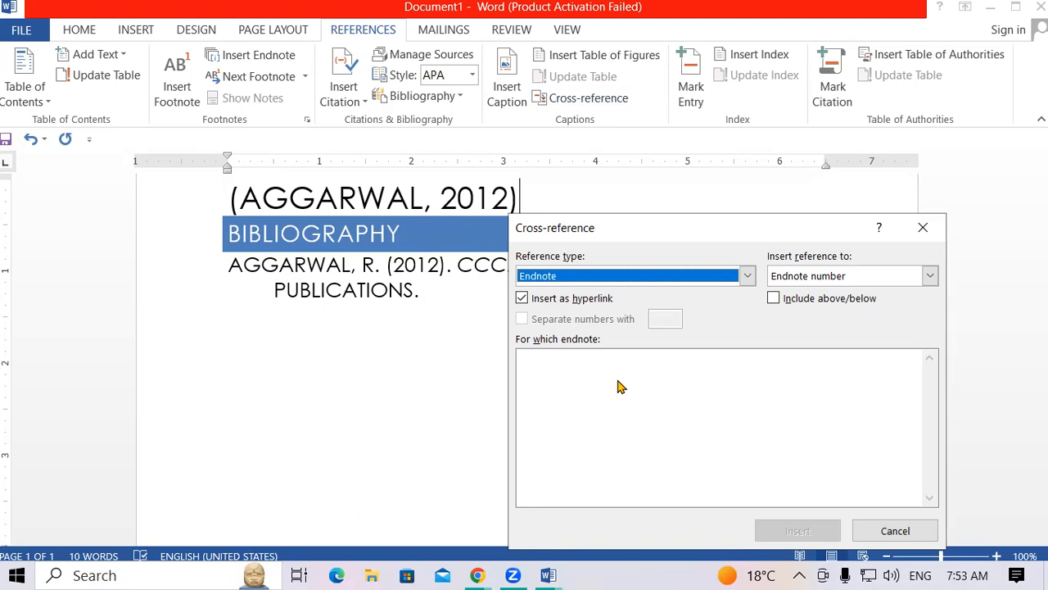
left_click(923, 228)
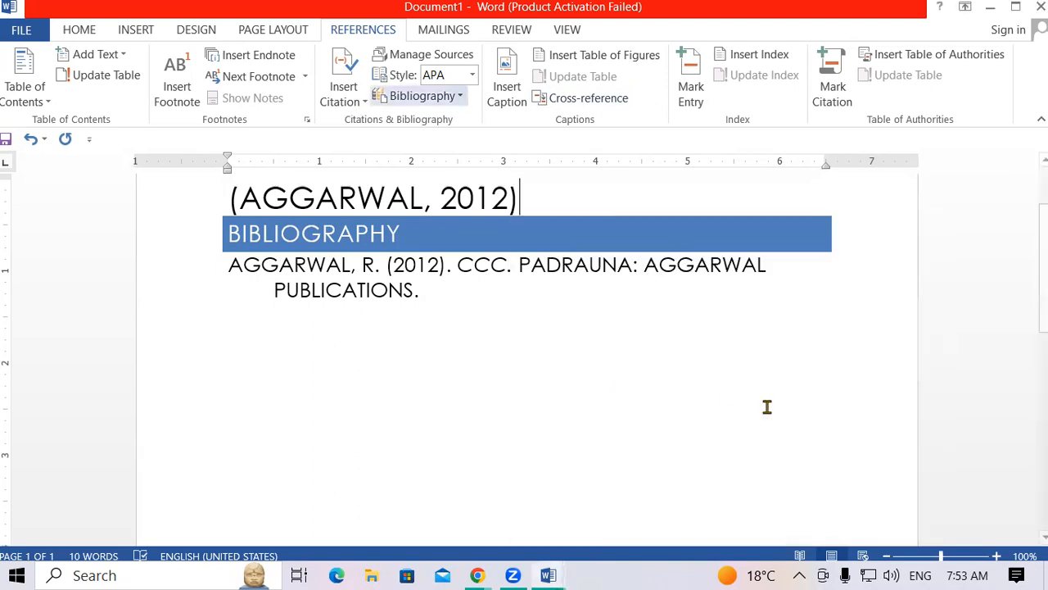
left_click(578, 99)
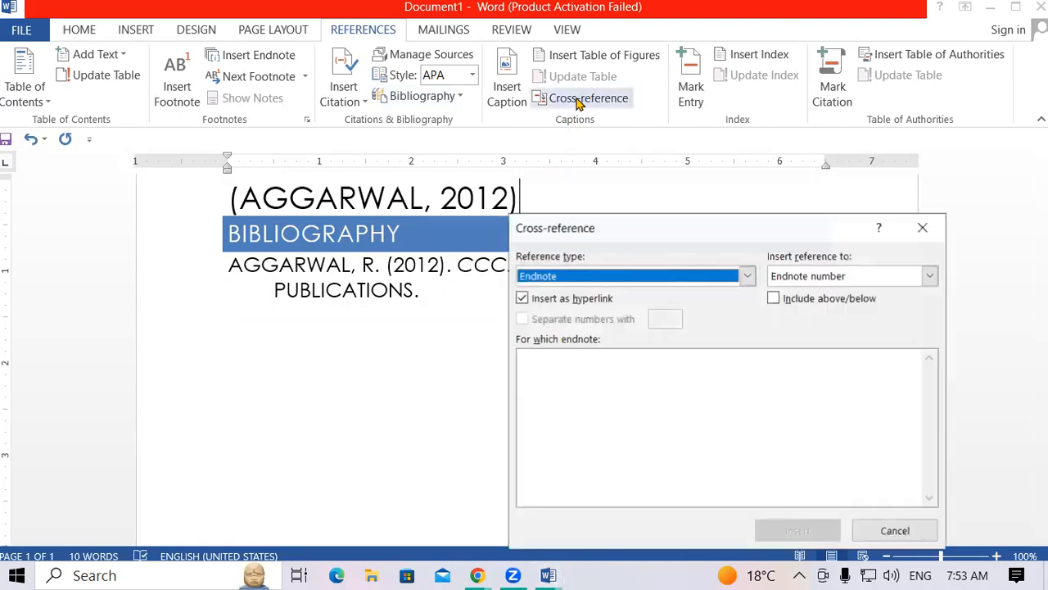
left_click(748, 276)
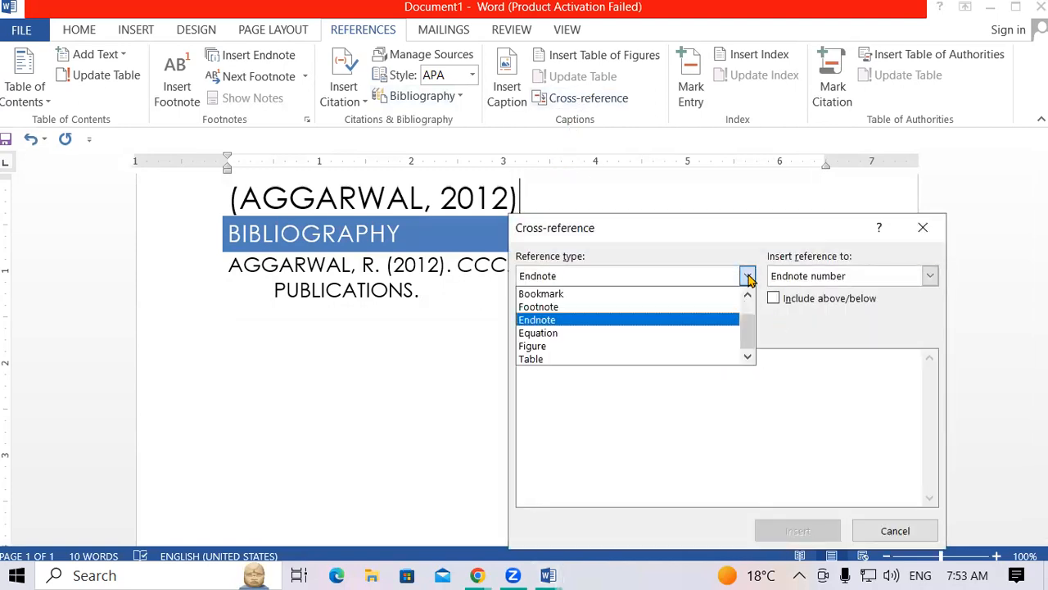
left_click(571, 305)
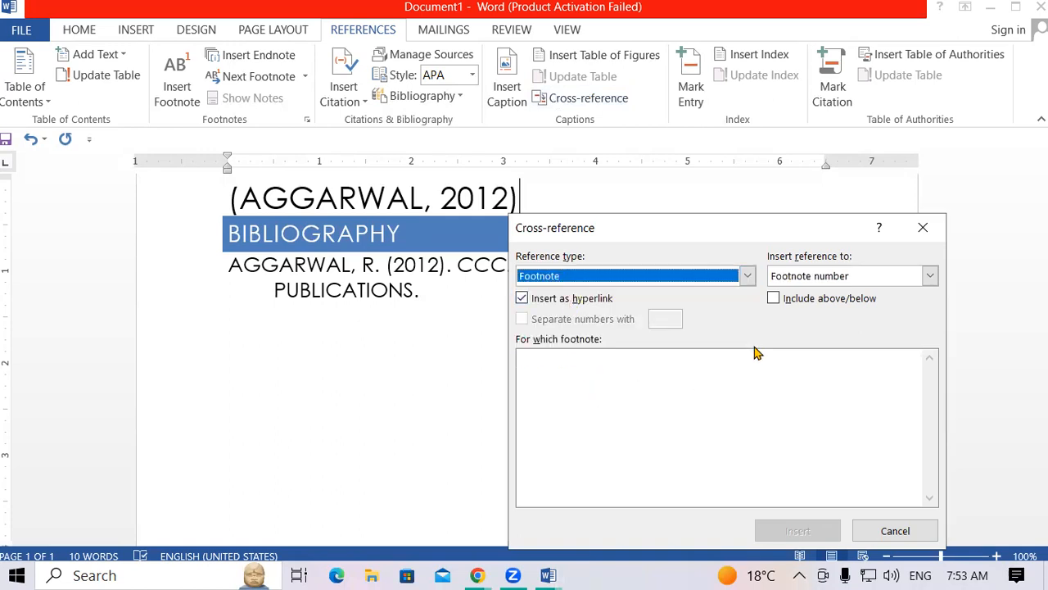
left_click(923, 228)
left_click(137, 31)
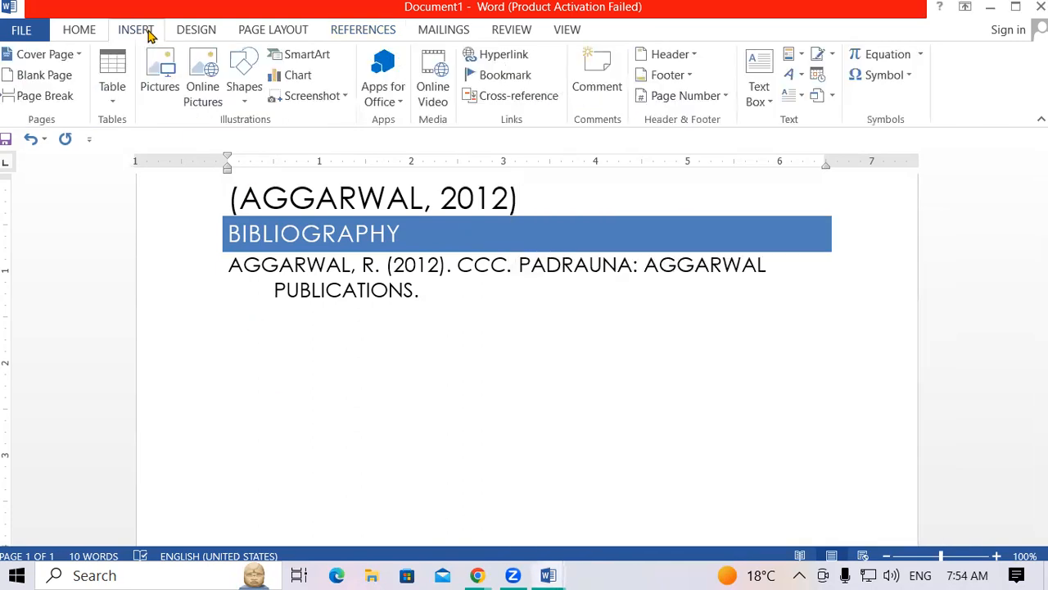
left_click(528, 98)
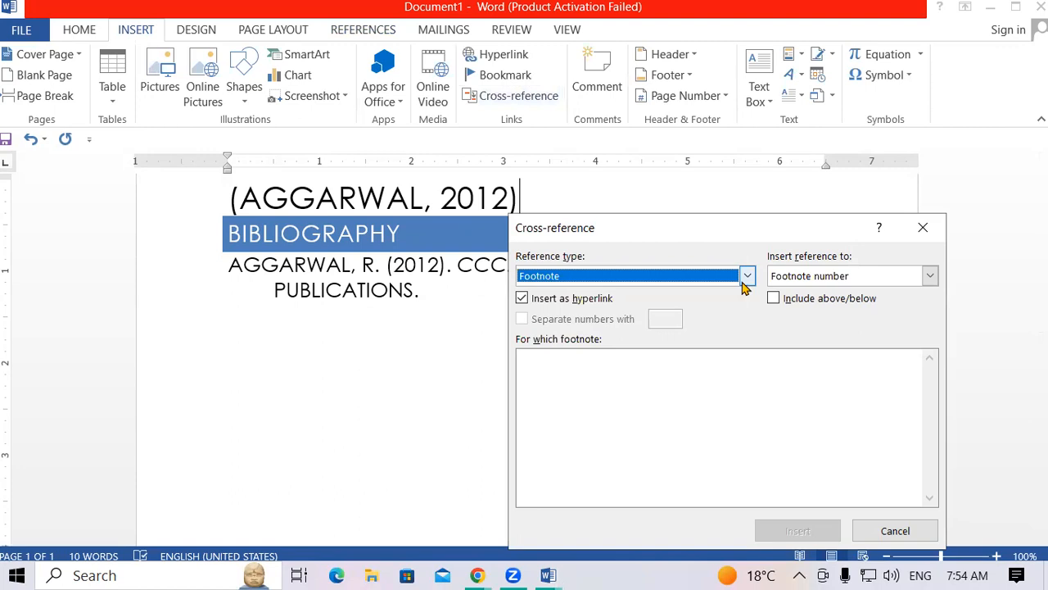
left_click(746, 277)
left_click(562, 293)
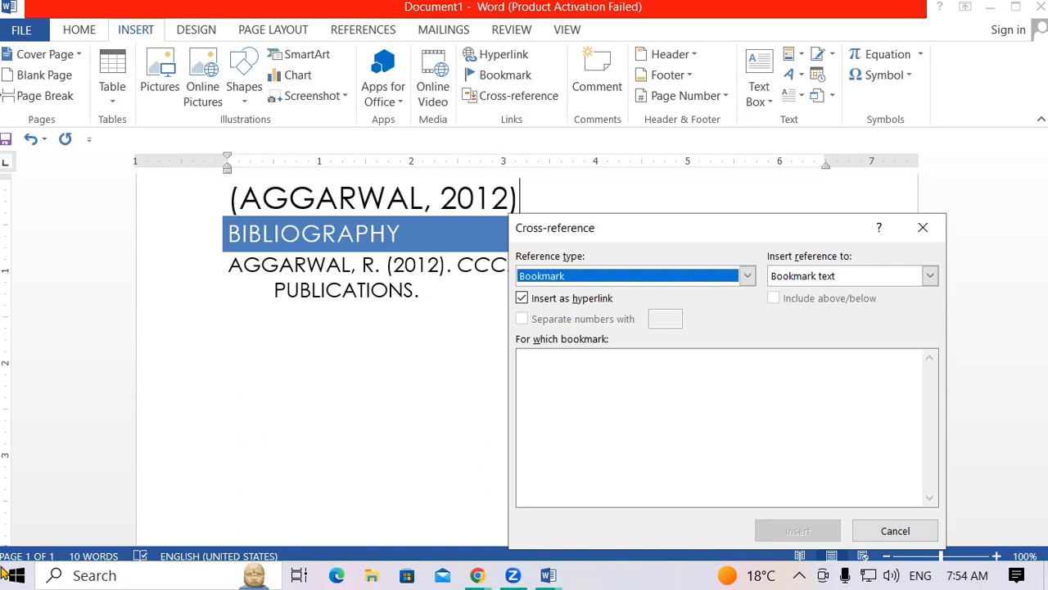
left_click(748, 276)
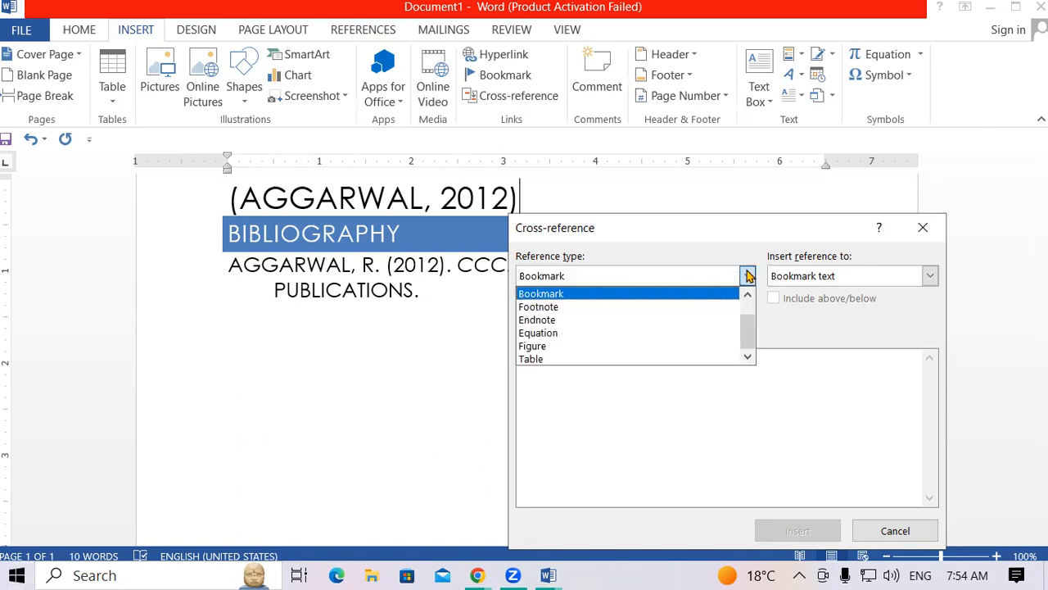
left_click(541, 320)
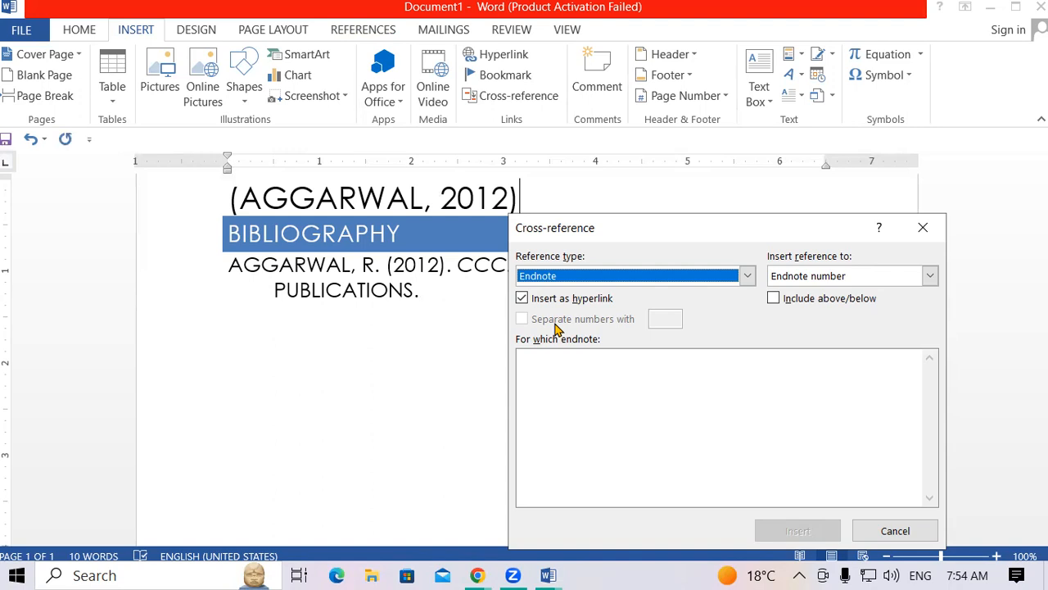
left_click(923, 227)
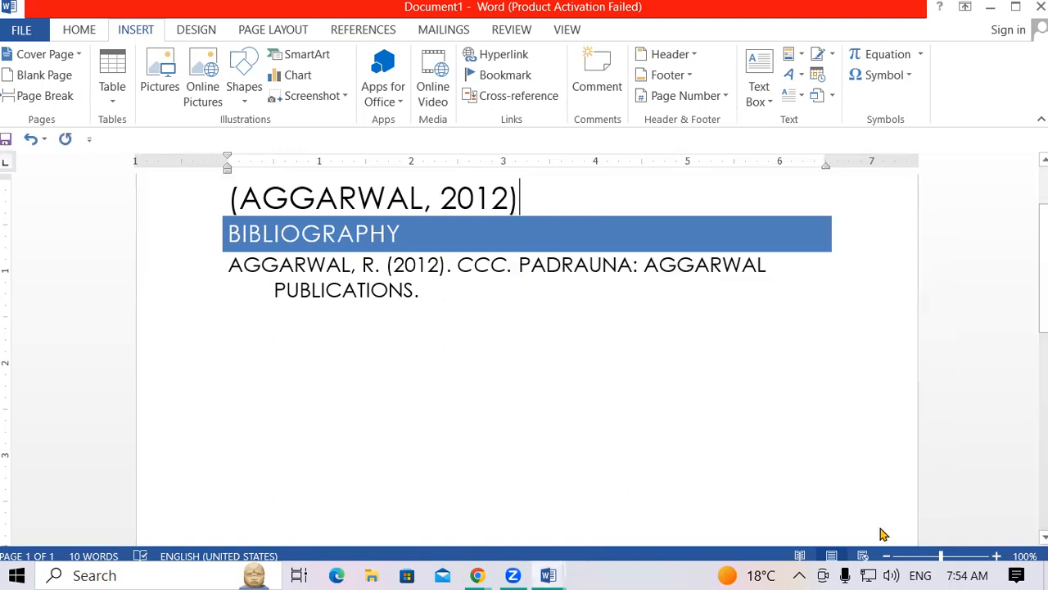